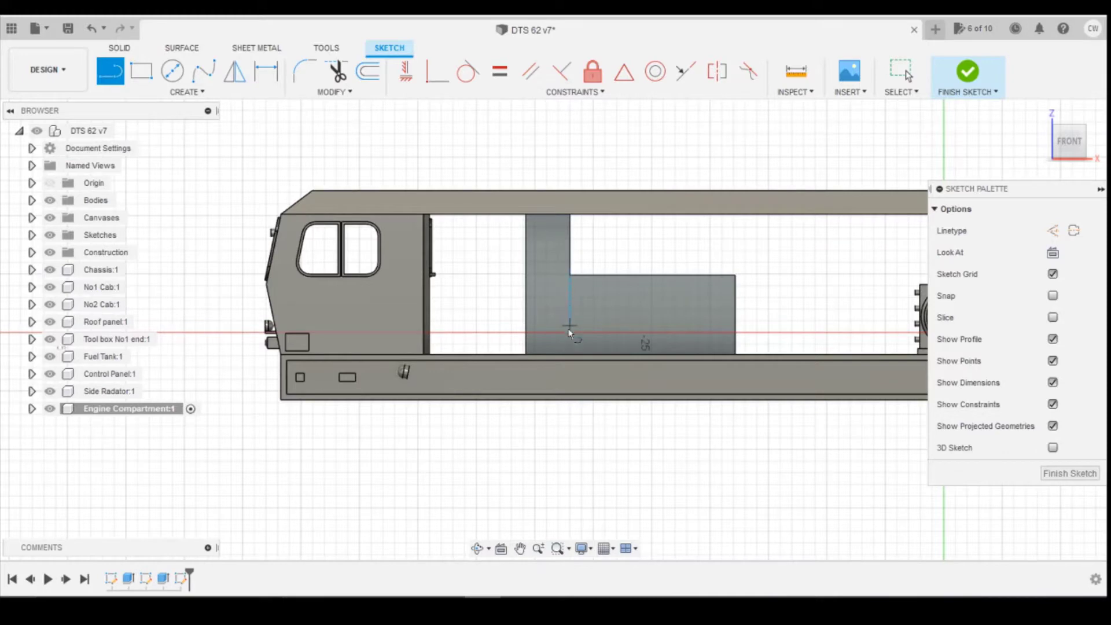
# Step: Draw a diagonal across the block's lower-left corner with a 4.947 mm length and an angle dimension
pyautogui.click(569, 355)
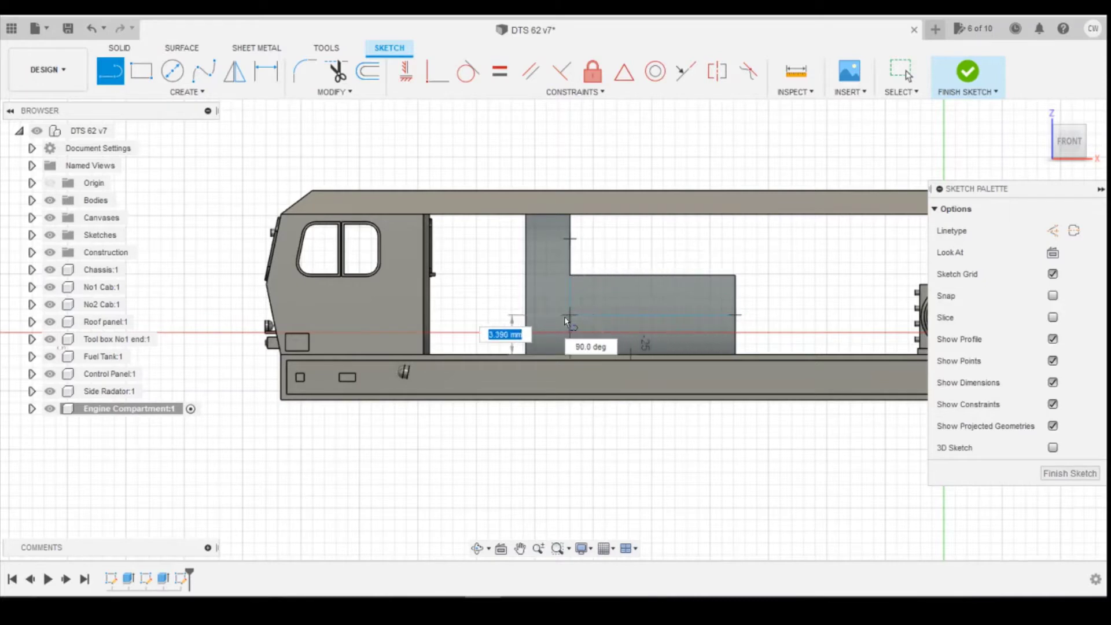
pyautogui.doubleClick(526, 316)
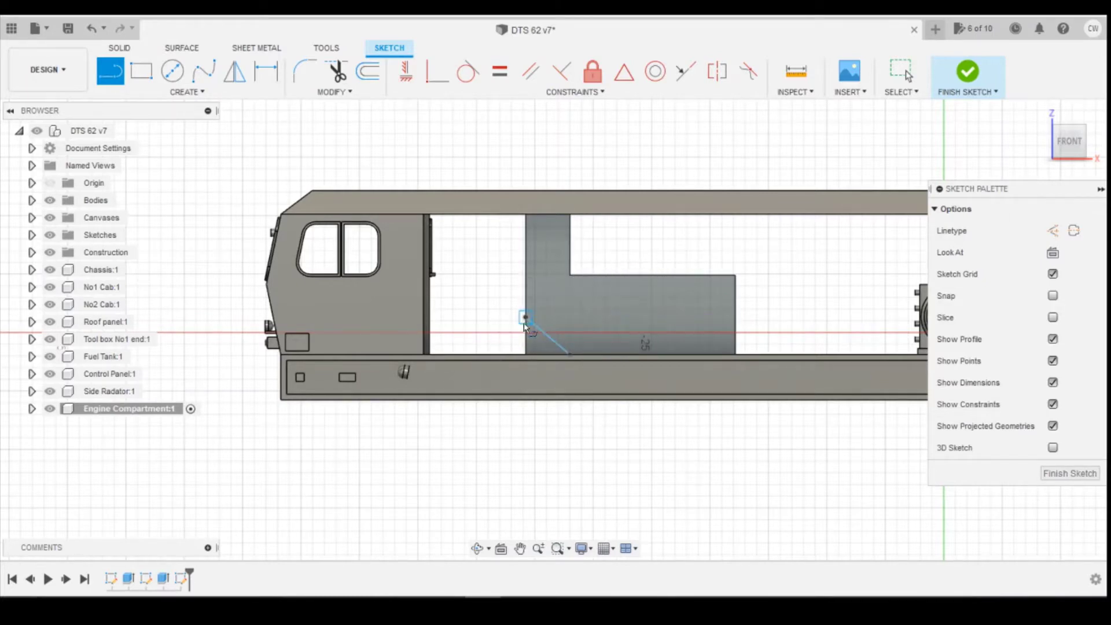
pyautogui.press('d')
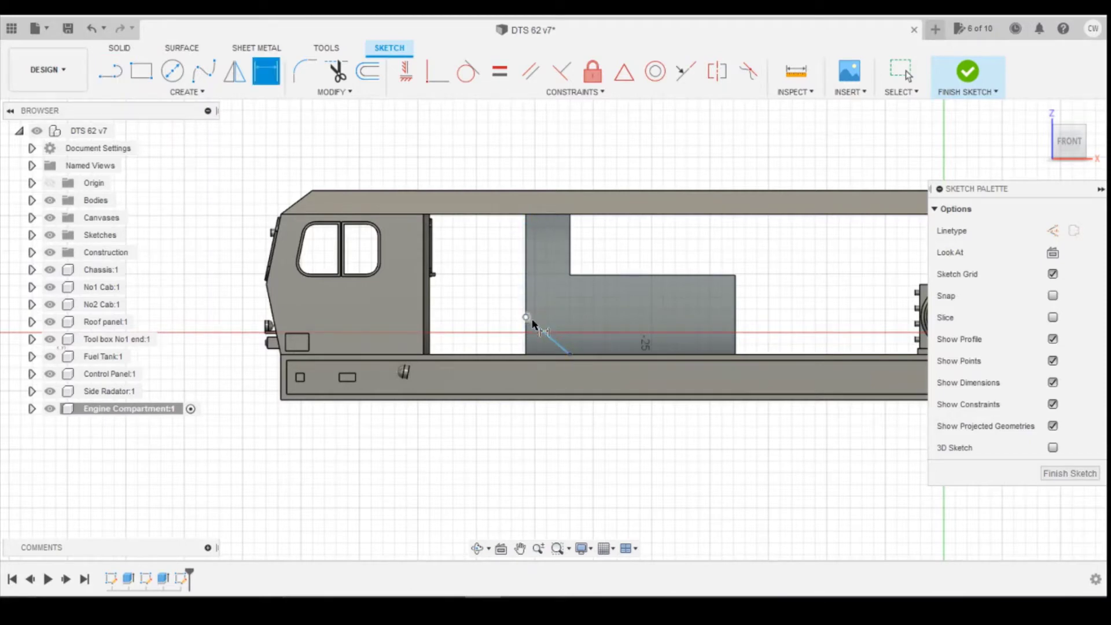
pyautogui.click(537, 332)
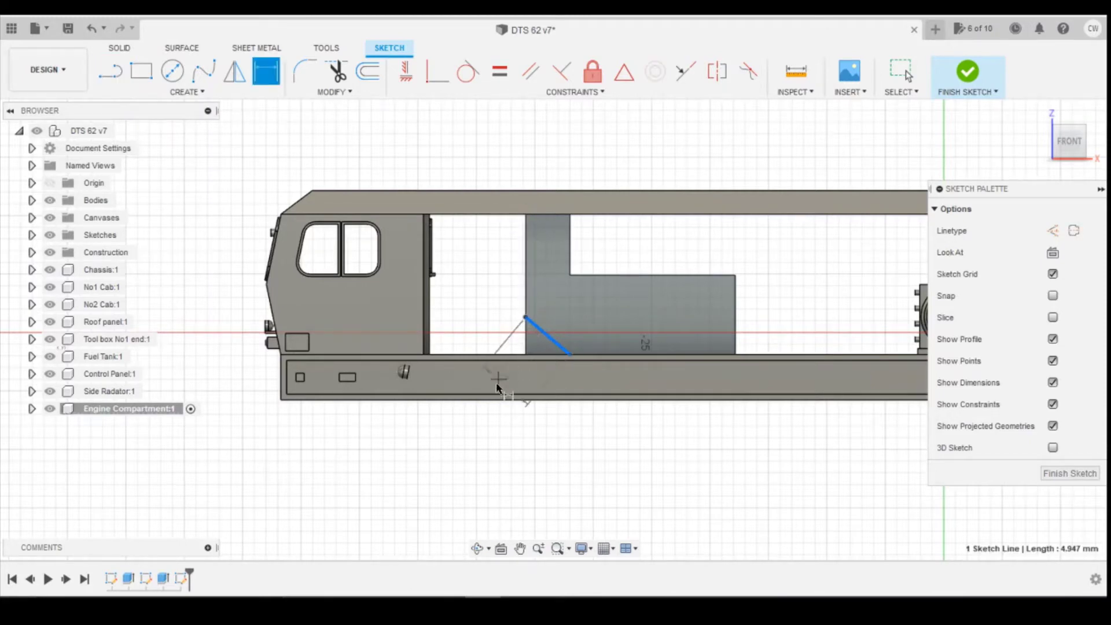
pyautogui.click(451, 450)
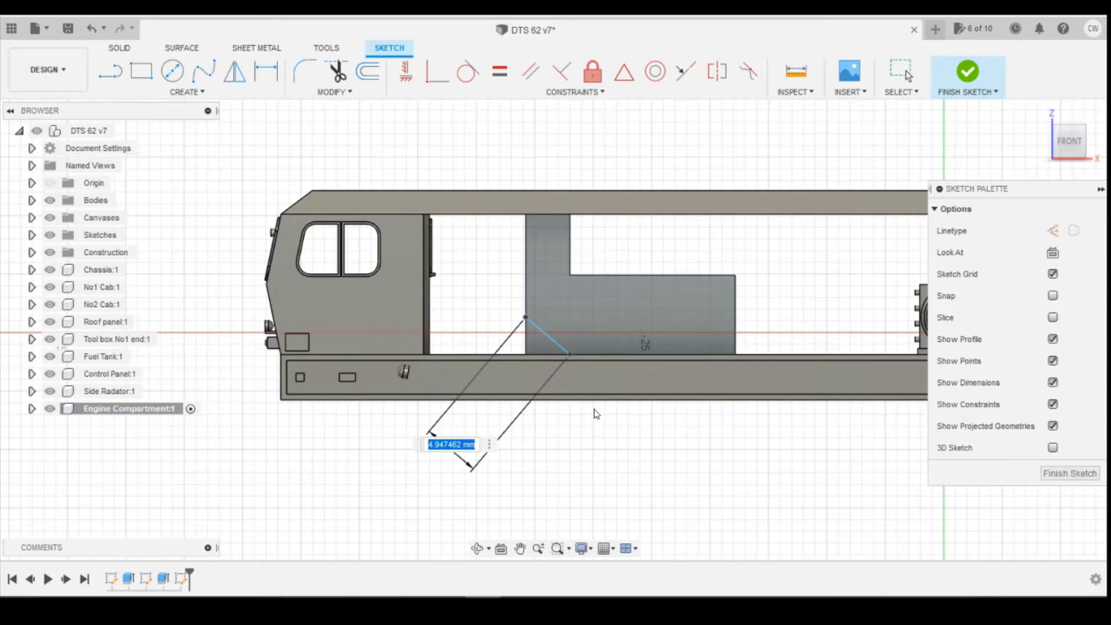
pyautogui.press('Return')
pyautogui.click(550, 337)
pyautogui.click(547, 354)
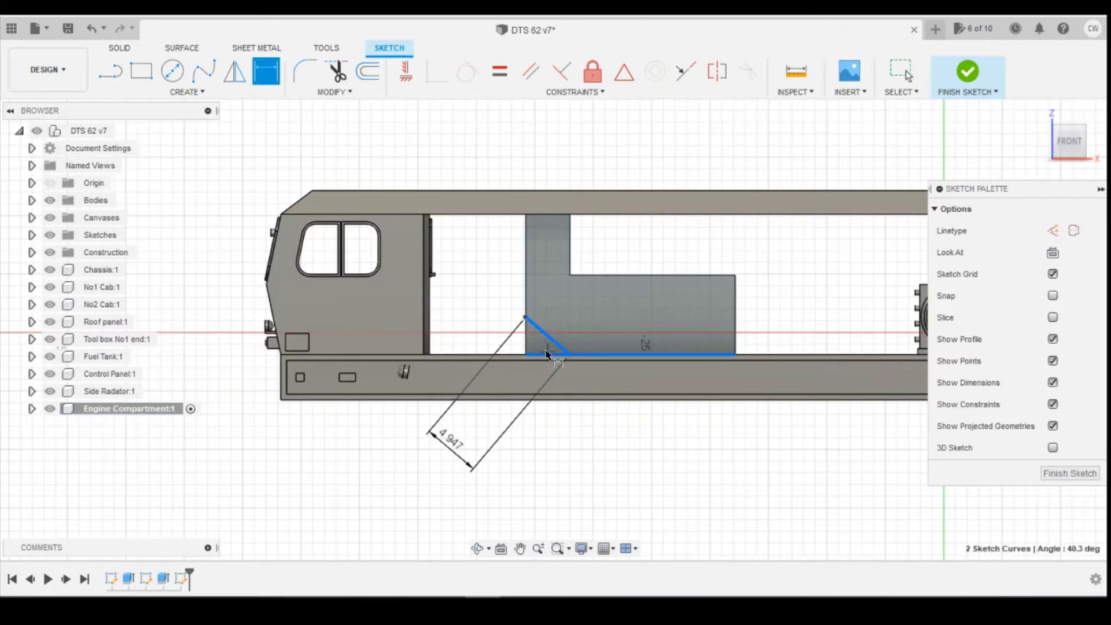
pyautogui.click(542, 349)
pyautogui.press('Return')
# Step: Extrude the corner triangle as a cut through the block
pyautogui.scroll(3, 559, 355)
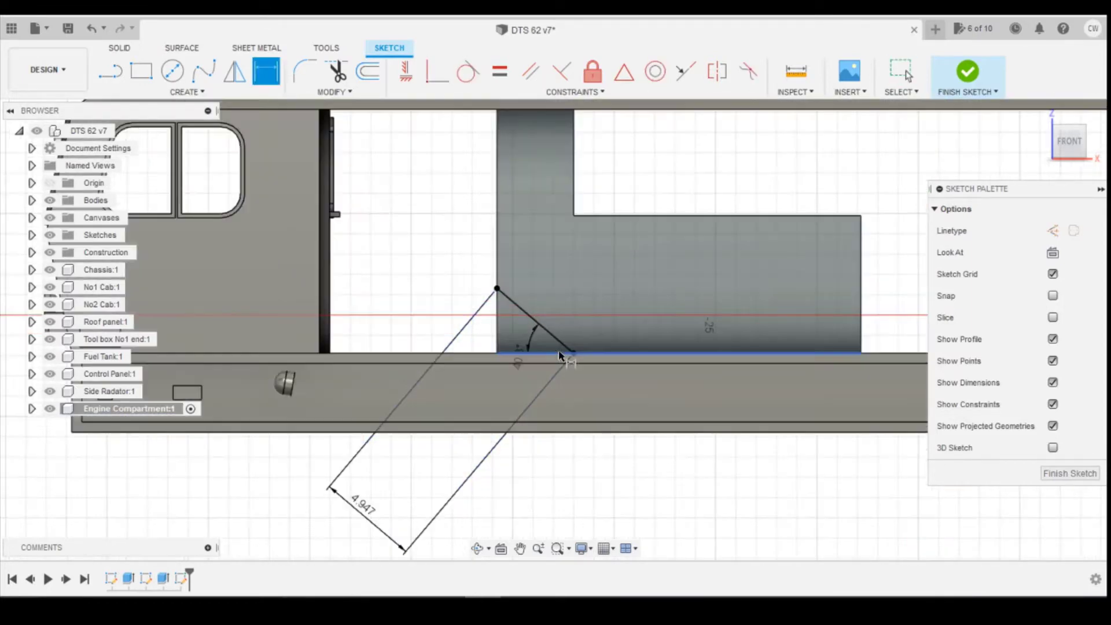
pyautogui.scroll(3, 559, 355)
pyautogui.rightClick(498, 311)
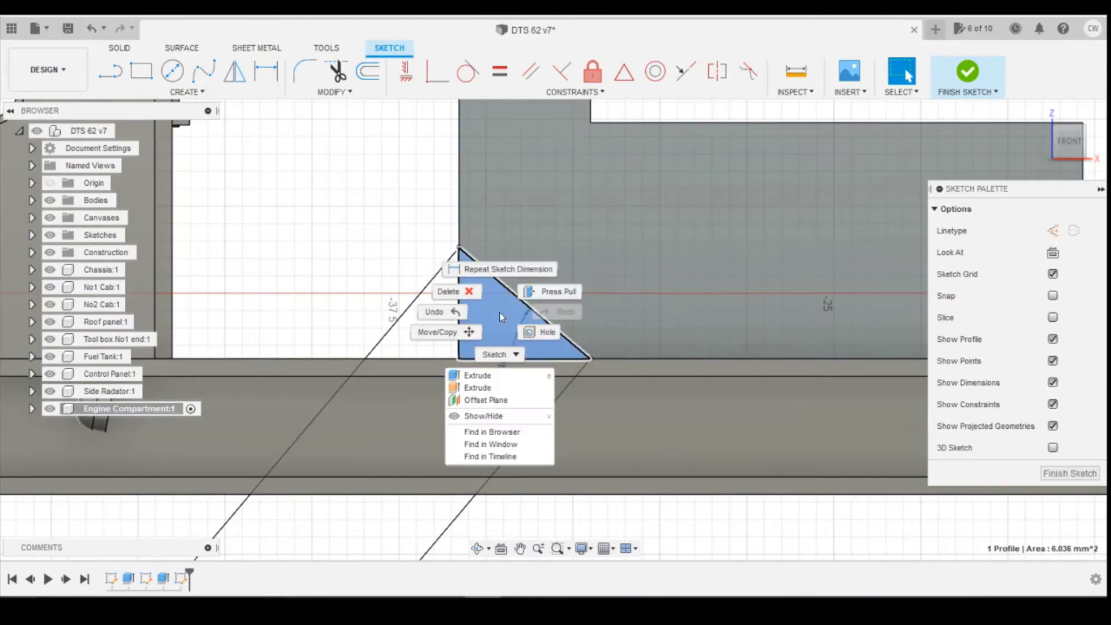
pyautogui.click(501, 376)
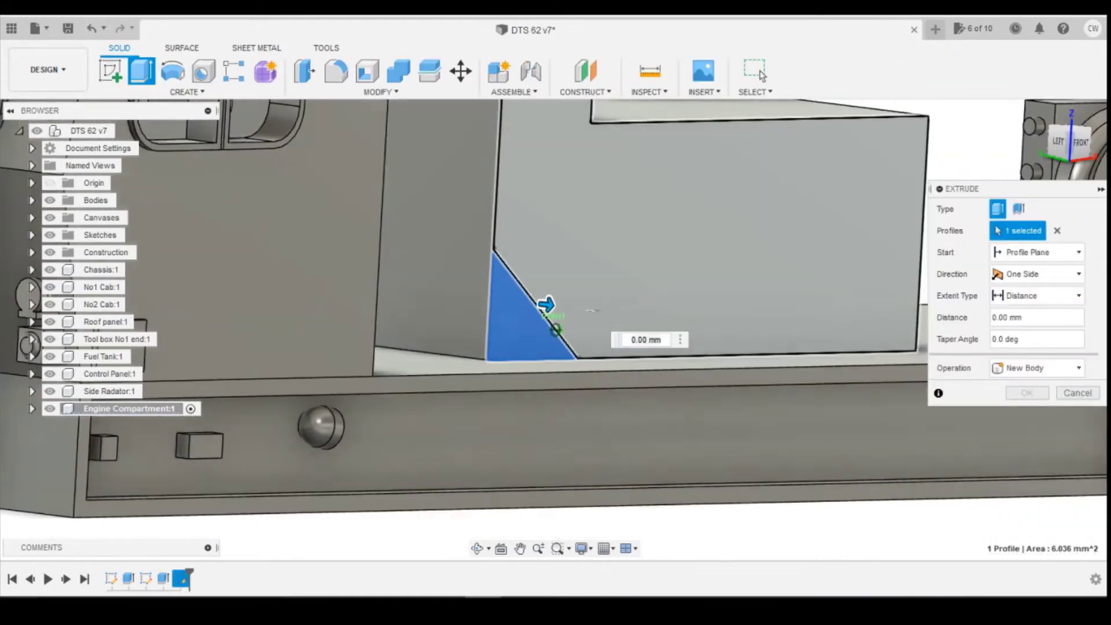
pyautogui.moveTo(1061, 143); pyautogui.dragTo(1090, 150)
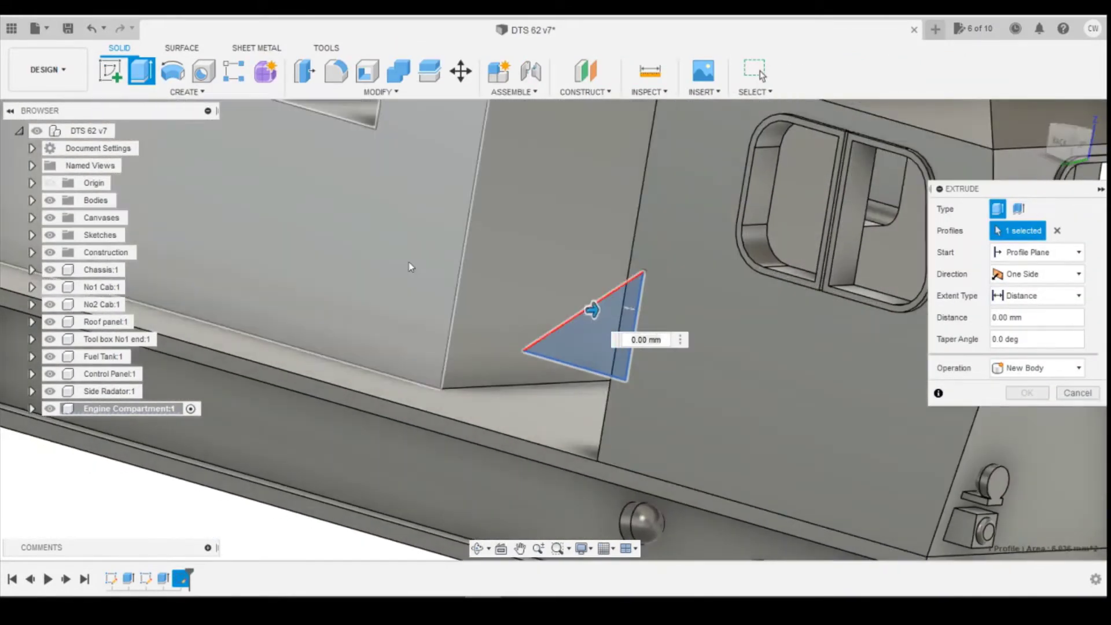
pyautogui.moveTo(592, 310); pyautogui.dragTo(408, 267)
pyautogui.click(1018, 417)
# Step: Return to the Front view and bring up the DR 72211 reference photo
pyautogui.scroll(-2, 992, 375)
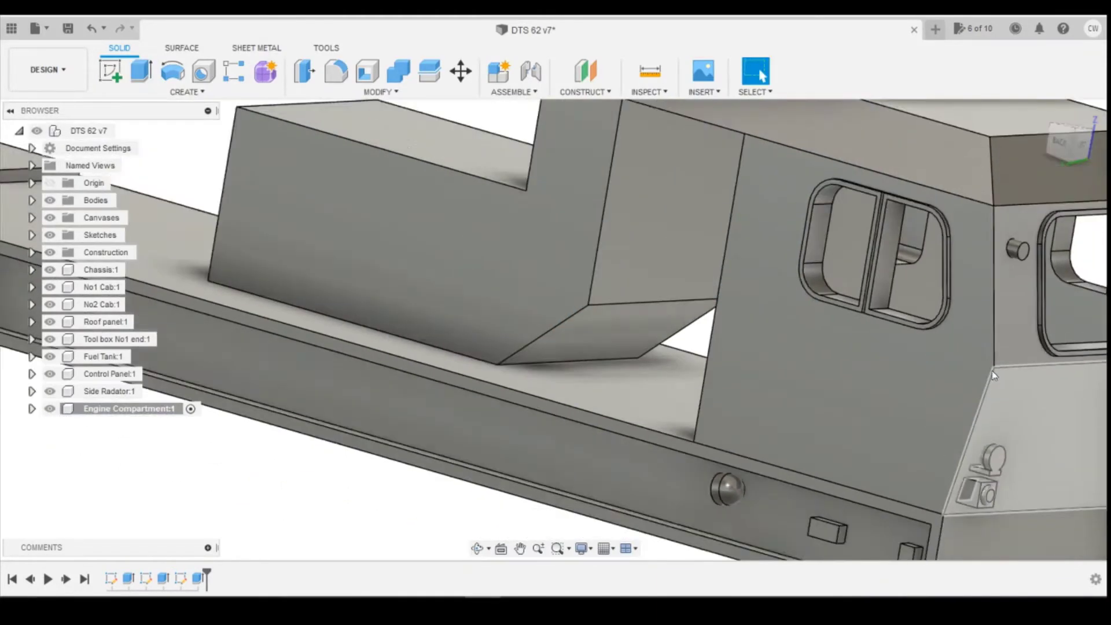
pyautogui.scroll(-3, 993, 375)
pyautogui.moveTo(1072, 149); pyautogui.dragTo(1069, 138)
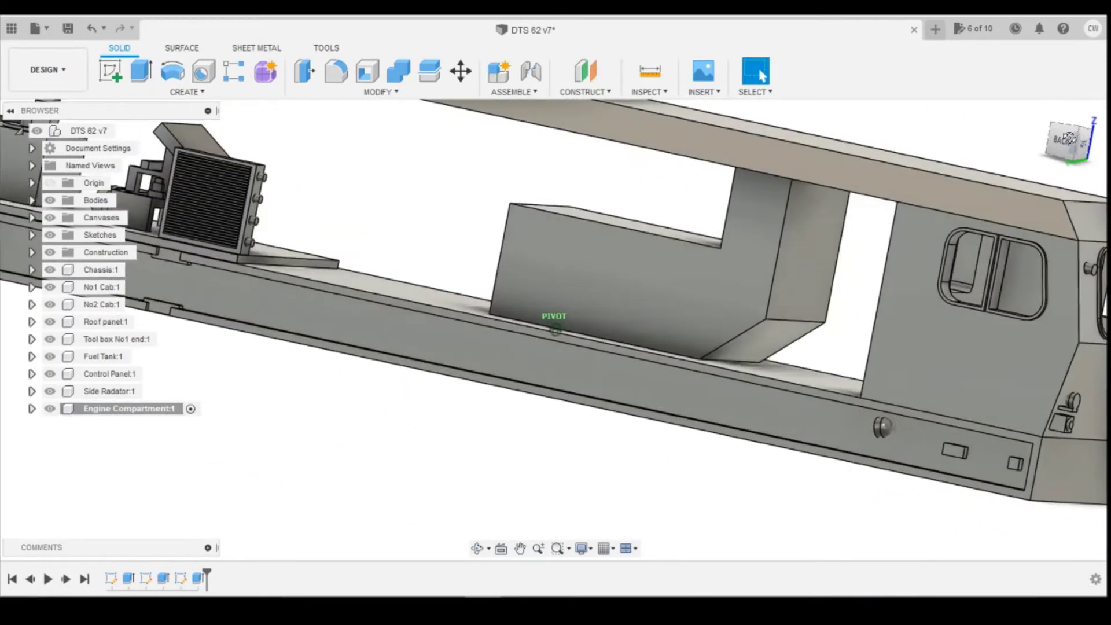
pyautogui.click(1068, 138)
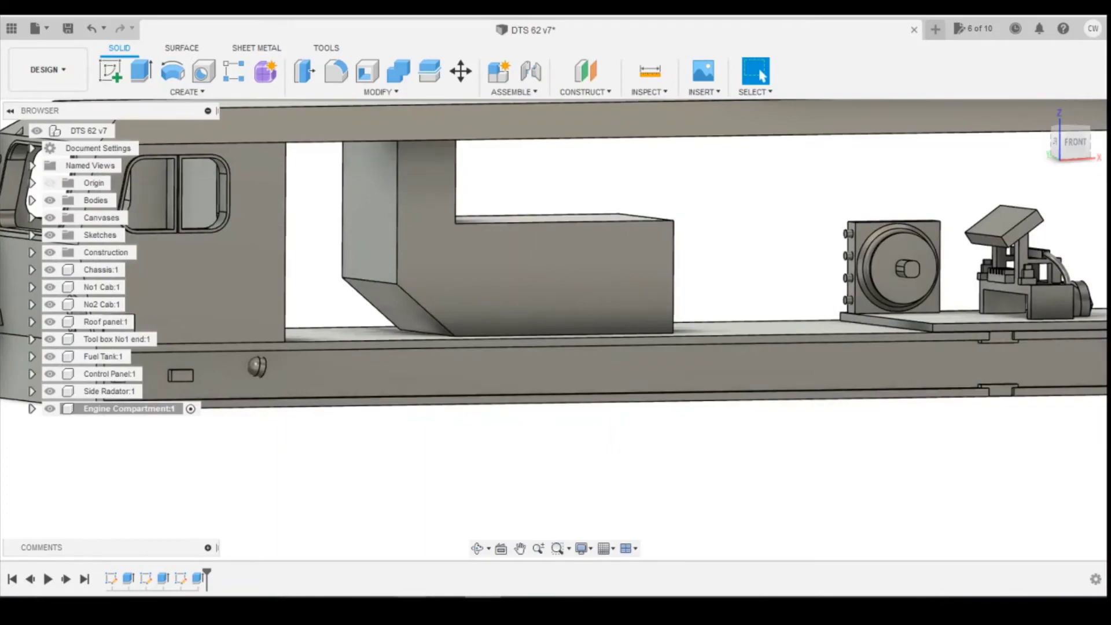
pyautogui.click(547, 563)
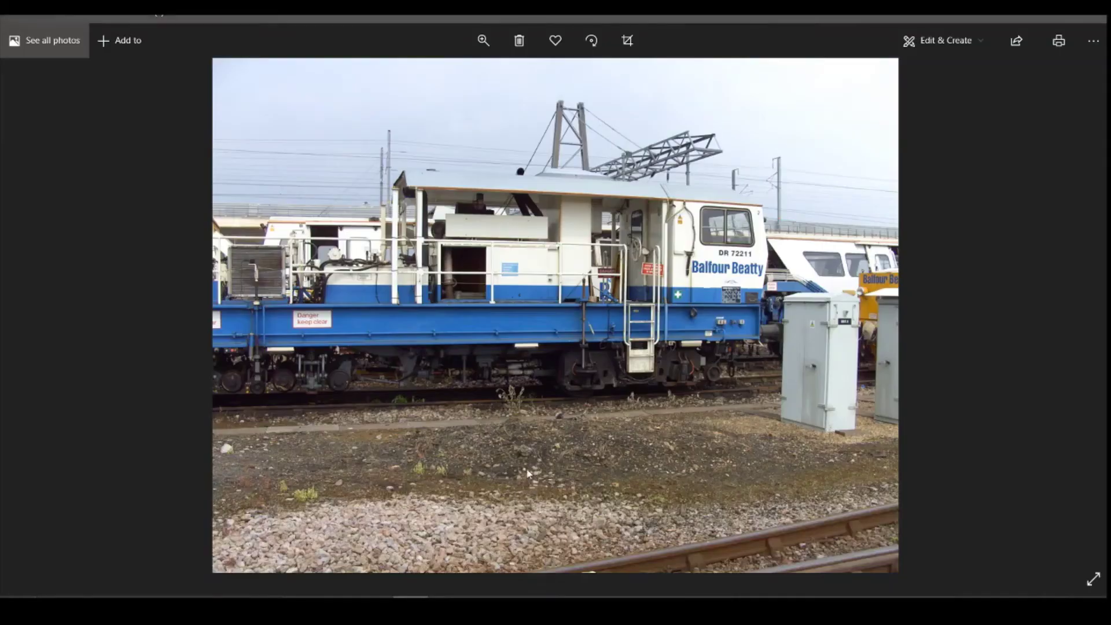
# Step: Step through three more DR 72211 reference photos of the cab and underframe
pyautogui.press('Right')
pyautogui.press('Right')
pyautogui.press('Right')
pyautogui.press('Right')
pyautogui.press('Right')
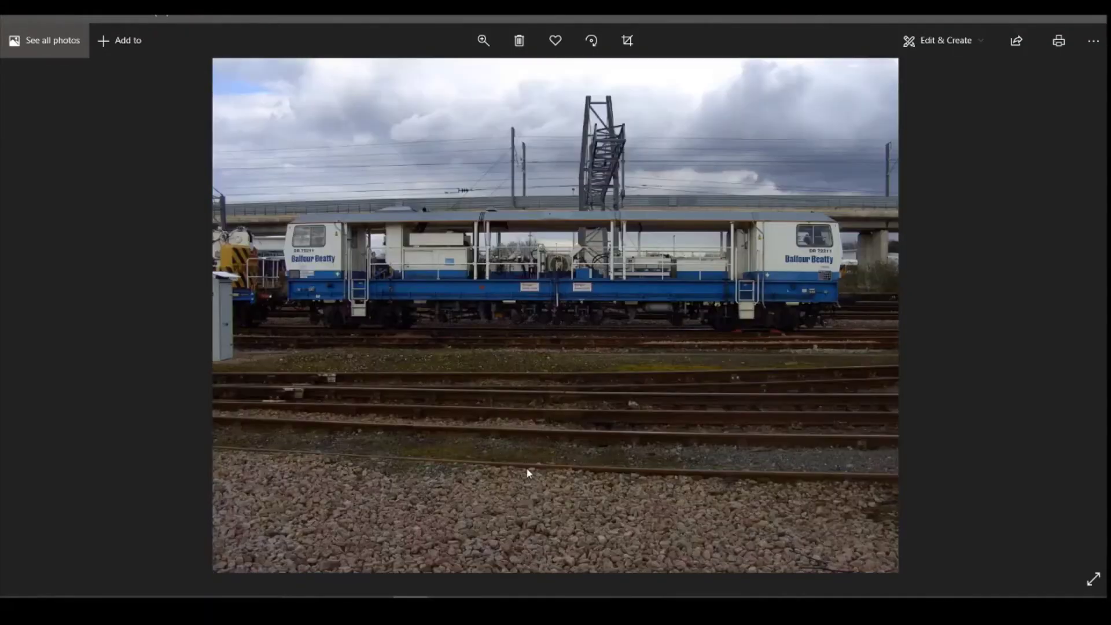
pyautogui.press('Right')
pyautogui.press('Right')
pyautogui.press('Right')
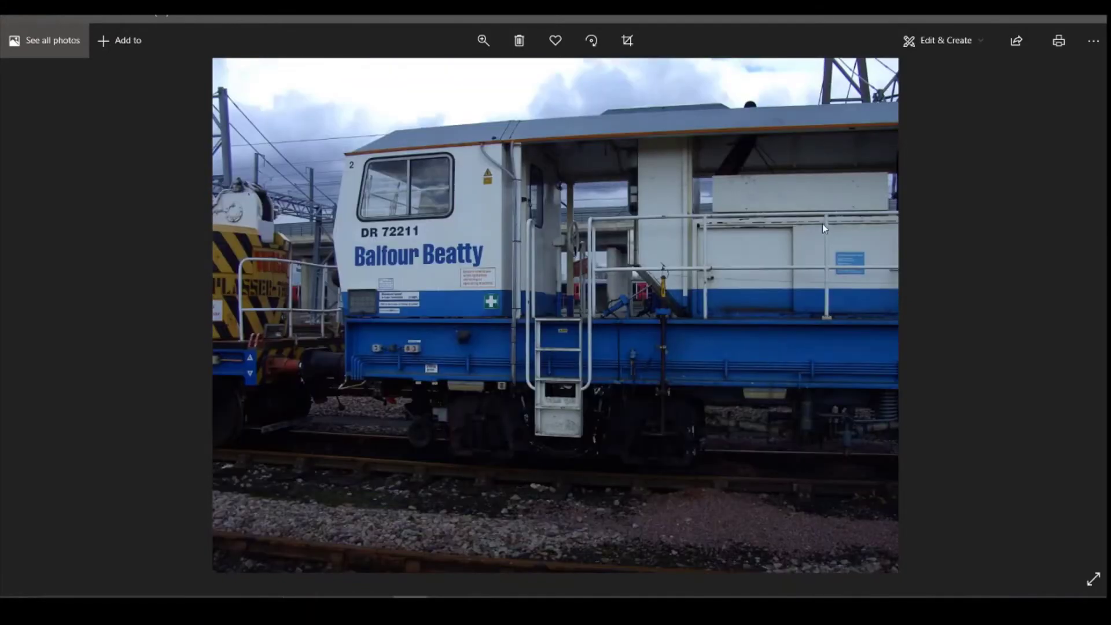
pyautogui.press('Right')
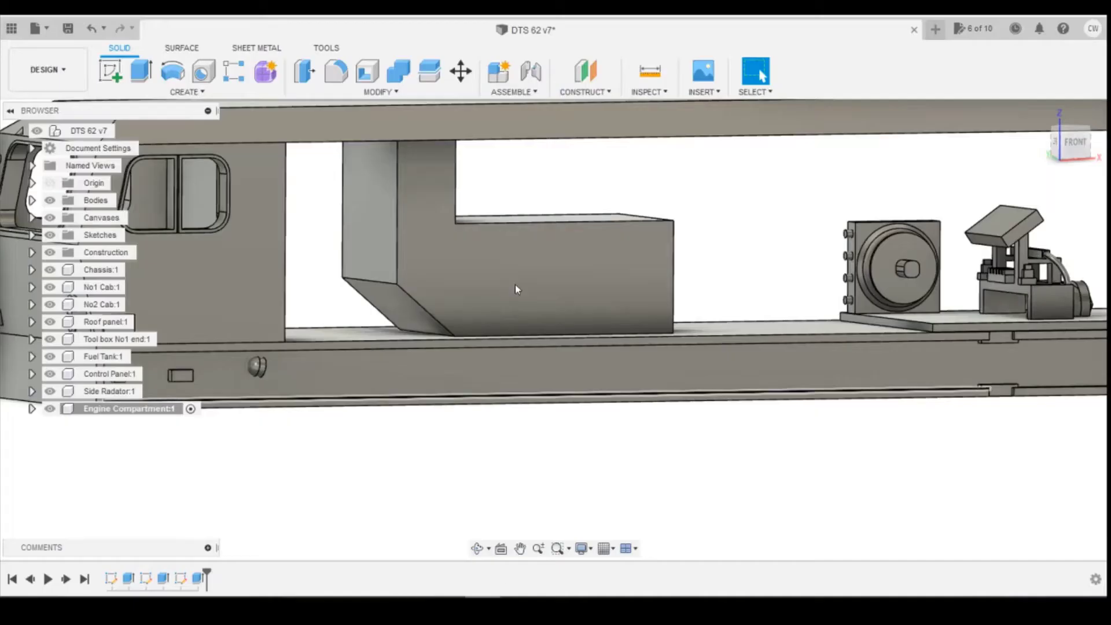
# Step: Sketch on the compartment's front face with a vertical line from the step corner to the bottom
pyautogui.click(110, 70)
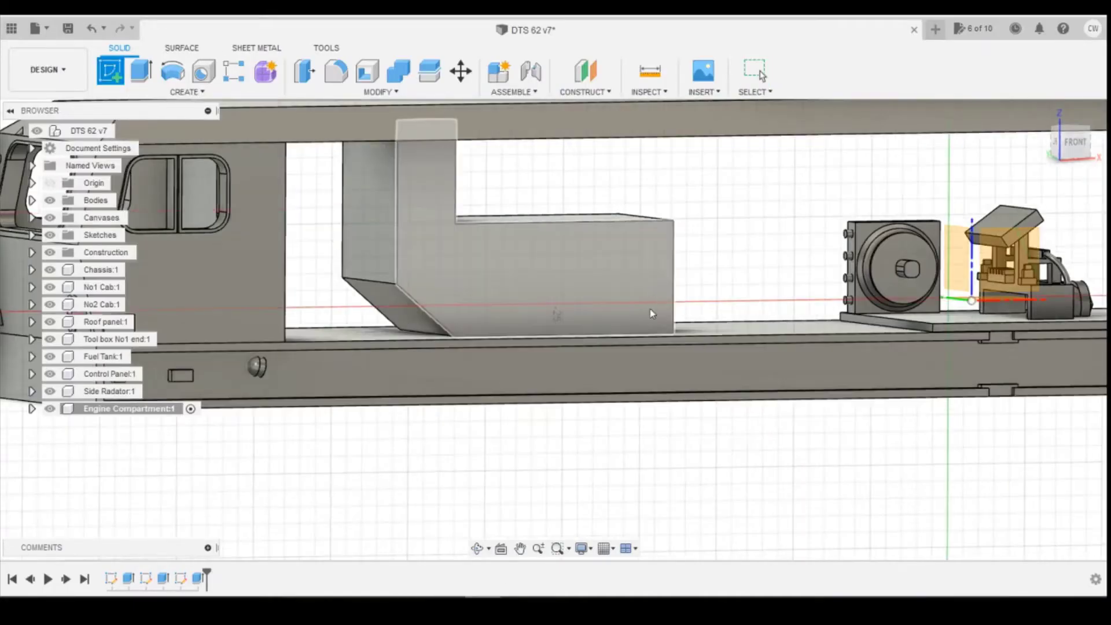
pyautogui.click(669, 350)
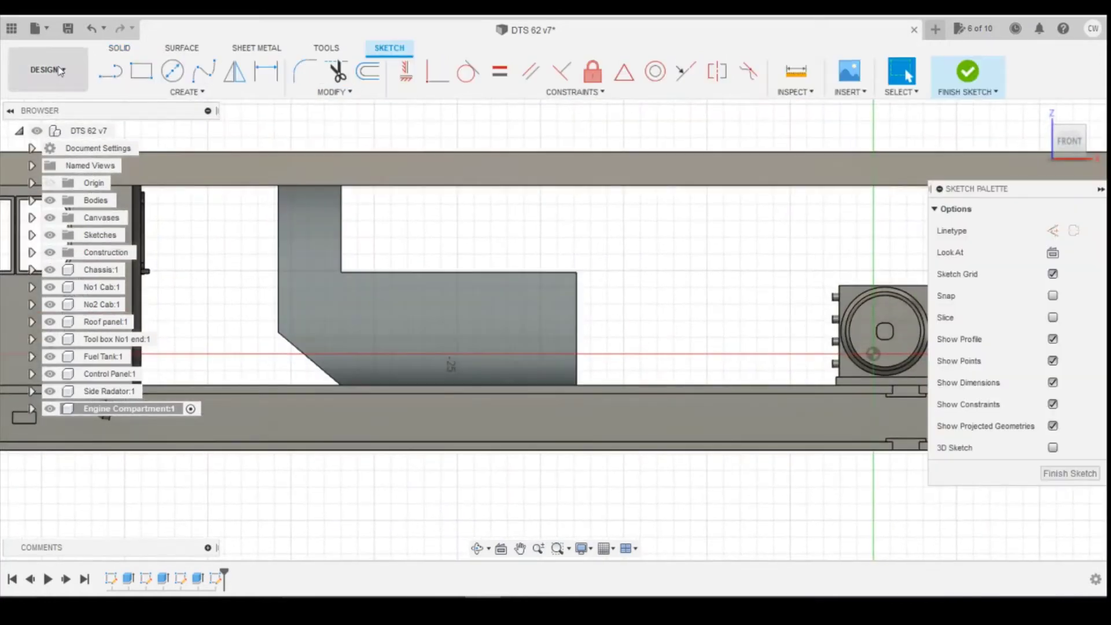
pyautogui.click(111, 75)
pyautogui.click(341, 273)
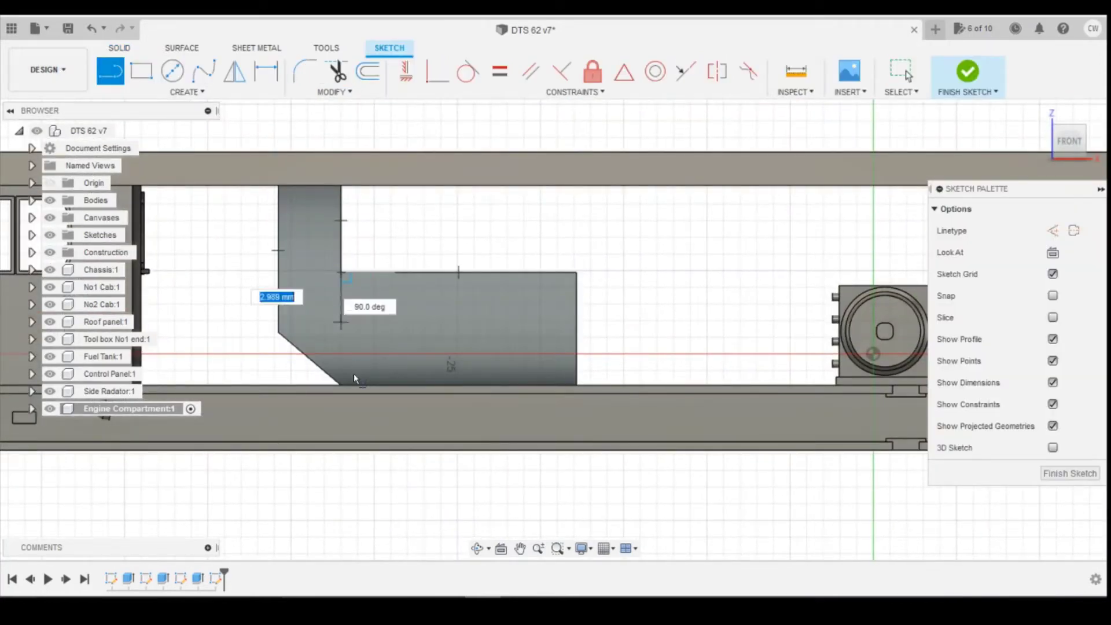
pyautogui.click(341, 384)
pyautogui.press('Escape')
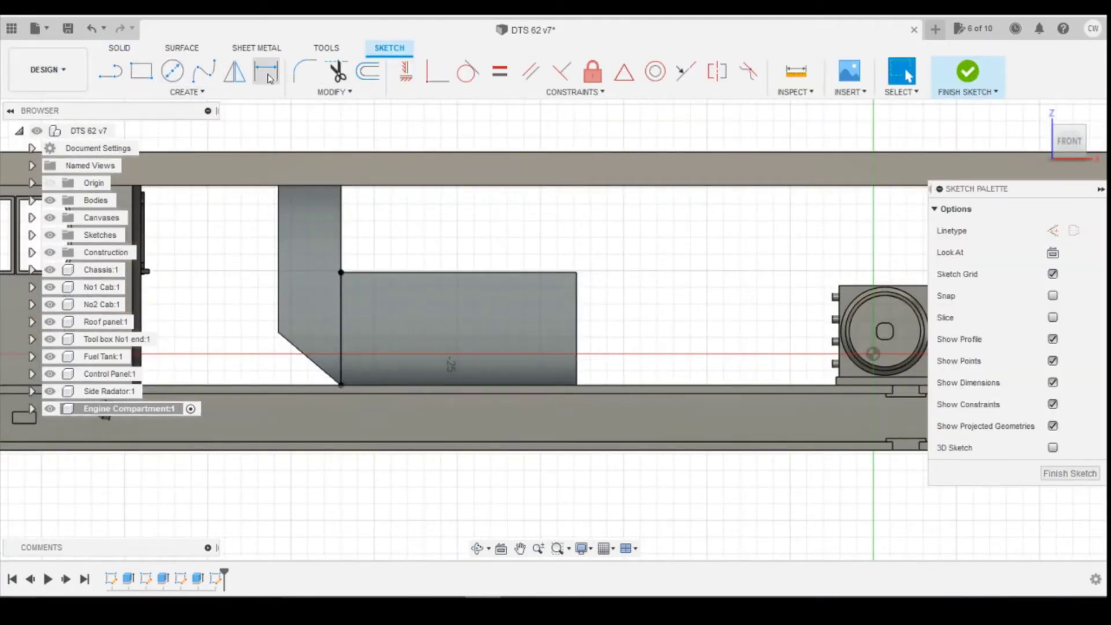
# Step: Offset the rectangle's top, right, bottom and left edges inward by -0.5 mm
pyautogui.click(367, 71)
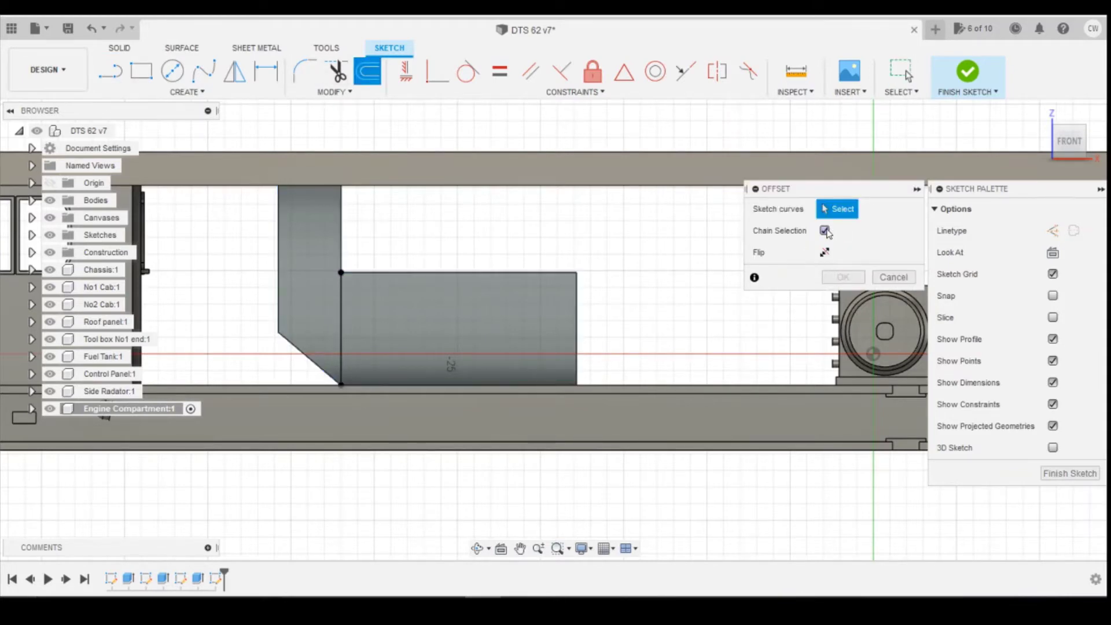
pyautogui.click(501, 272)
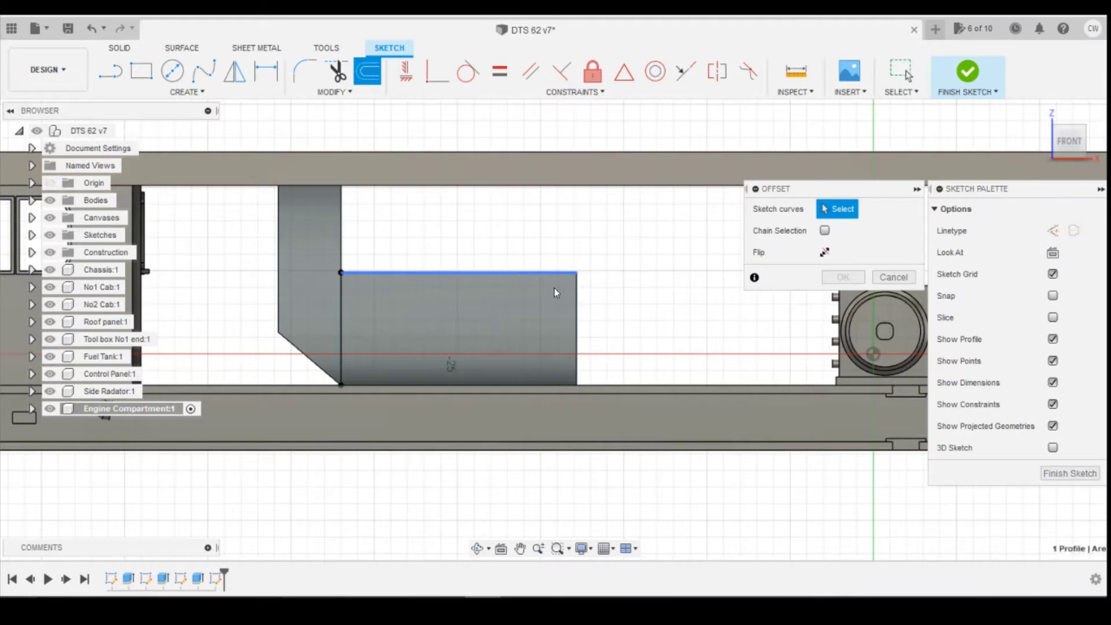
pyautogui.click(577, 293)
pyautogui.click(496, 385)
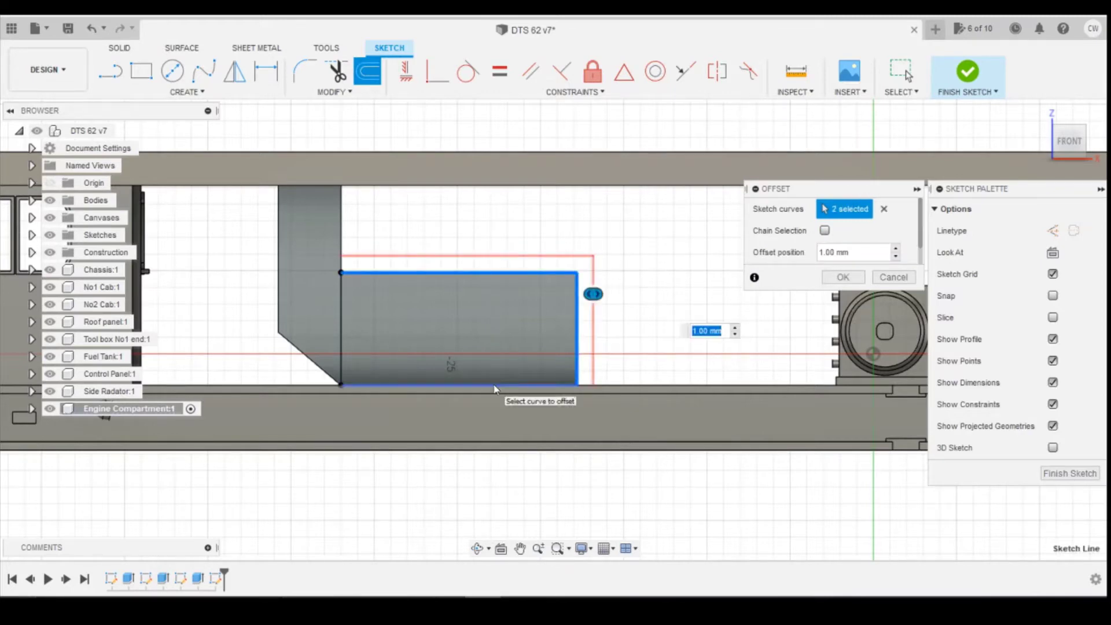
pyautogui.click(342, 329)
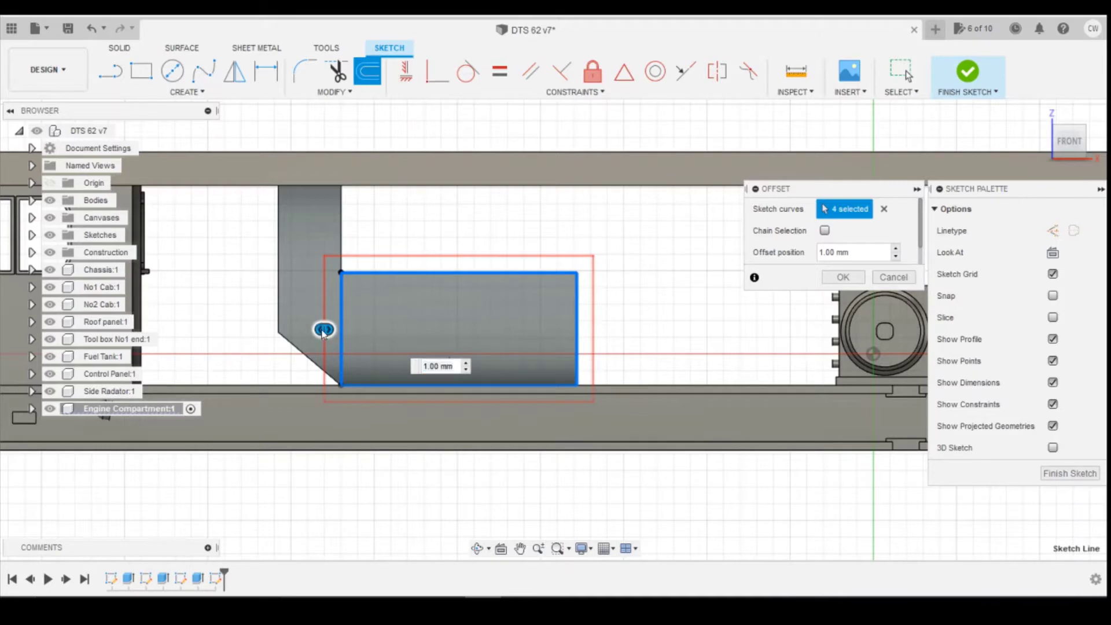
pyautogui.click(428, 366)
pyautogui.click(426, 365)
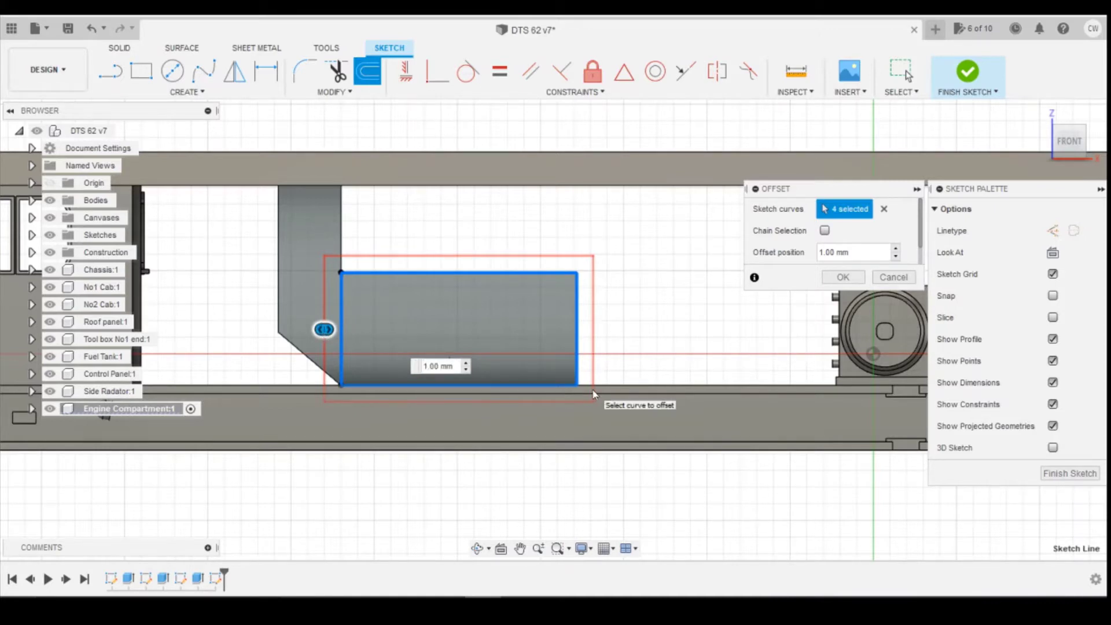
pyautogui.write('-')
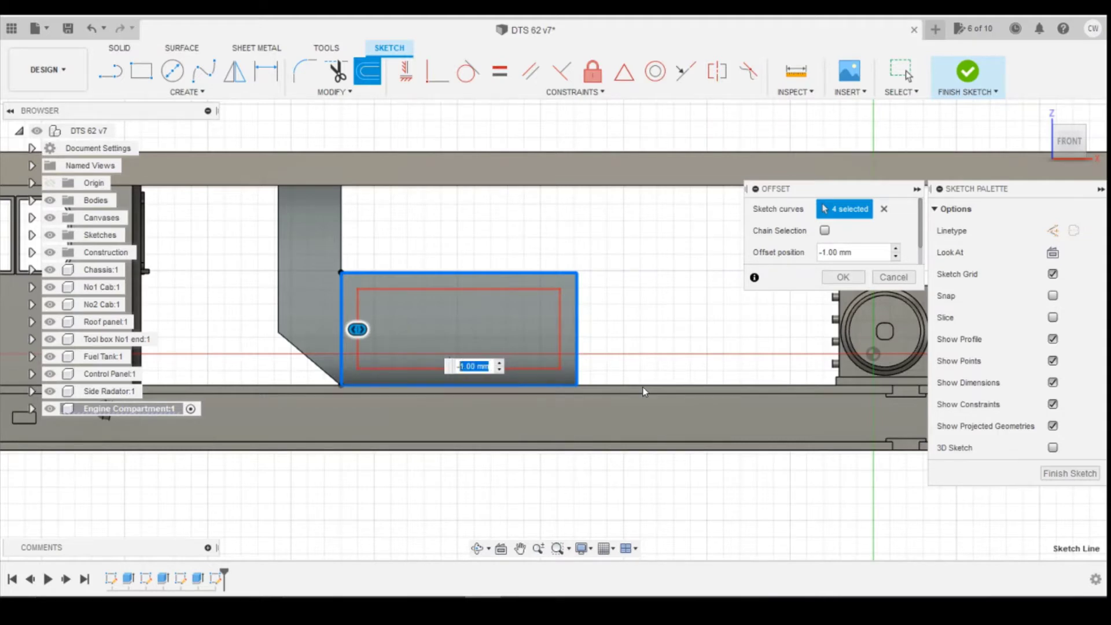
pyautogui.write('-0.5')
pyautogui.press('Return')
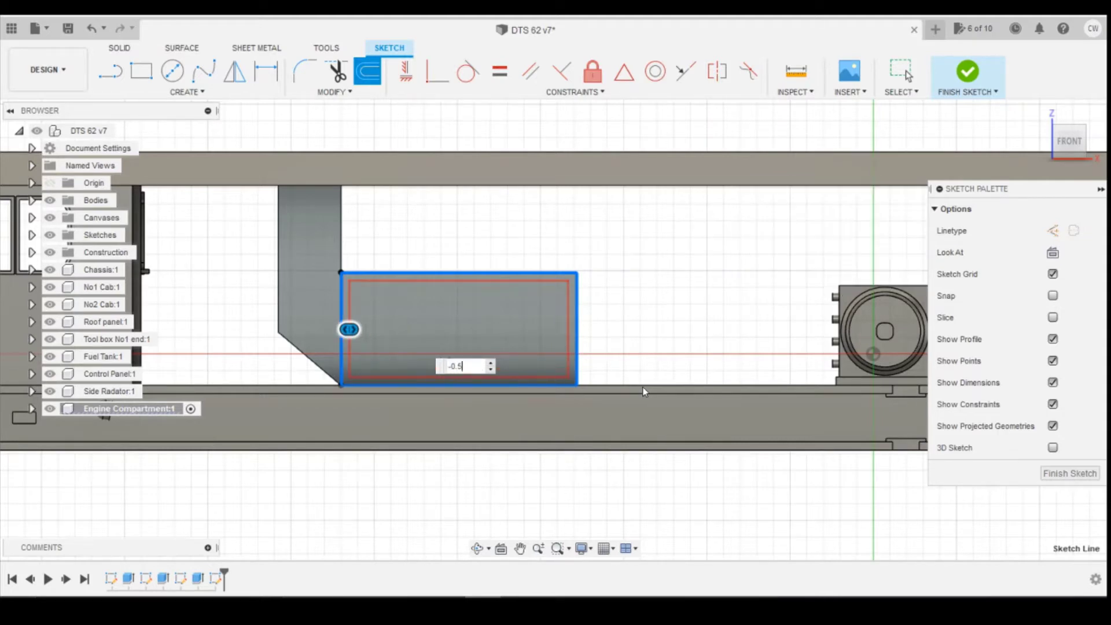
# Step: Extrude the ring between the two rectangles 0.50 mm out from the face
pyautogui.scroll(3, 612, 356)
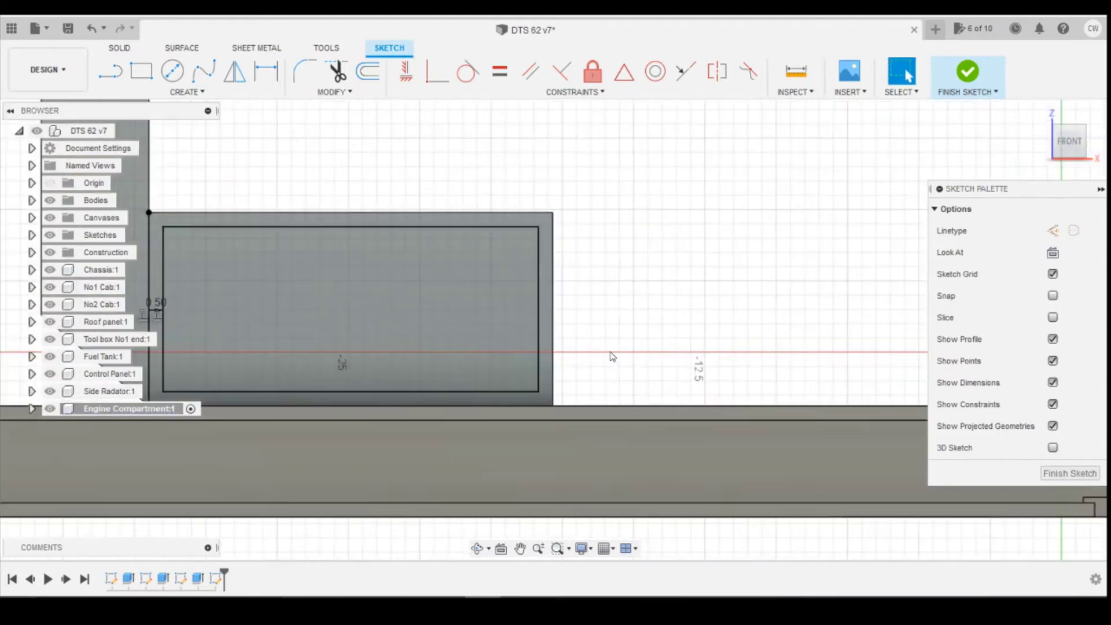
pyautogui.click(546, 322)
pyautogui.rightClick(543, 334)
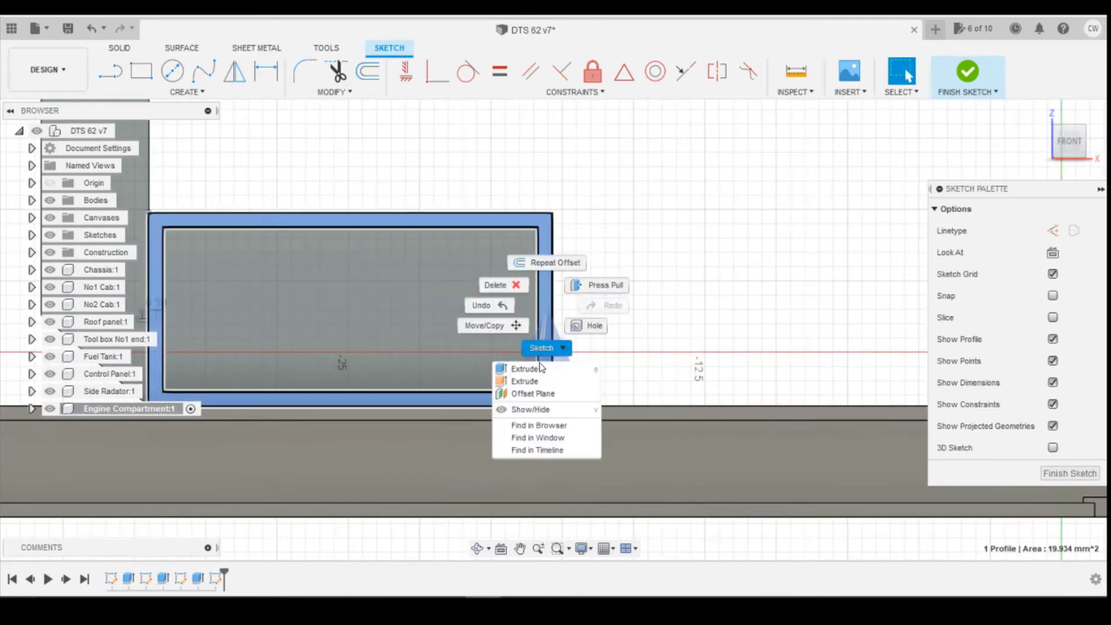
pyautogui.click(524, 369)
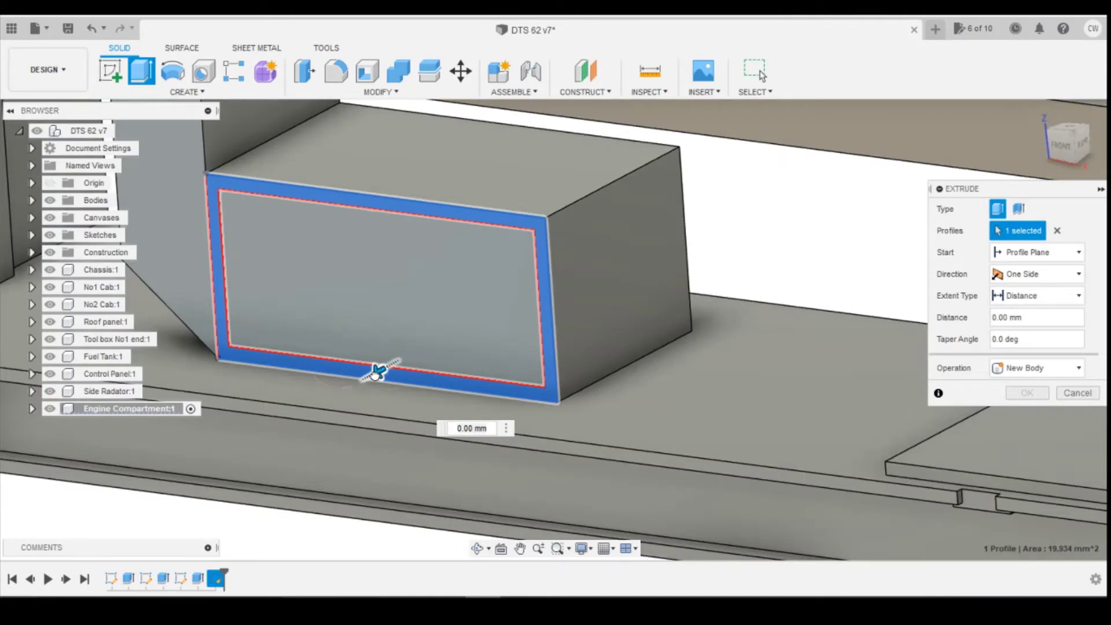
pyautogui.moveTo(376, 373); pyautogui.dragTo(368, 375)
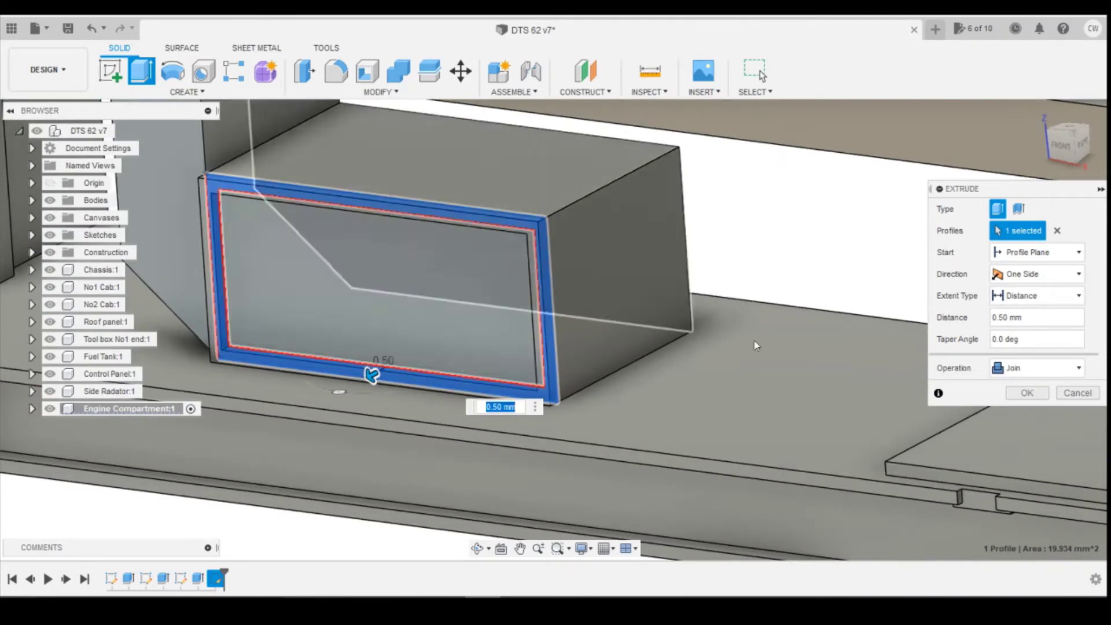
pyautogui.press('Return')
pyautogui.moveTo(410, 607)
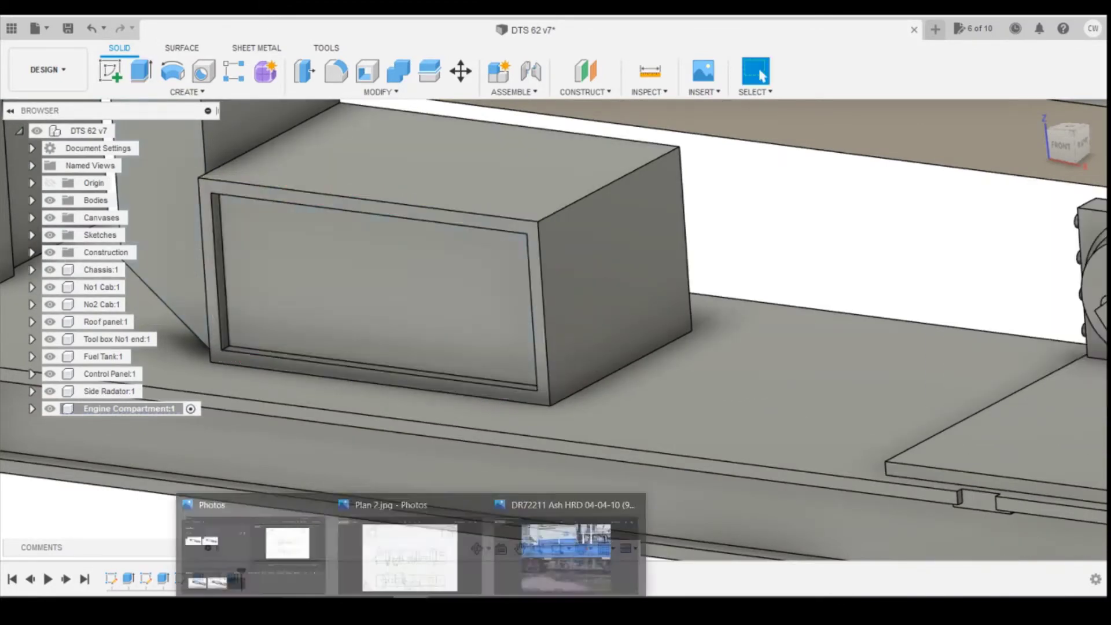
pyautogui.click(542, 559)
pyautogui.scroll(-1, 664, 399)
pyautogui.scroll(-5, 663, 398)
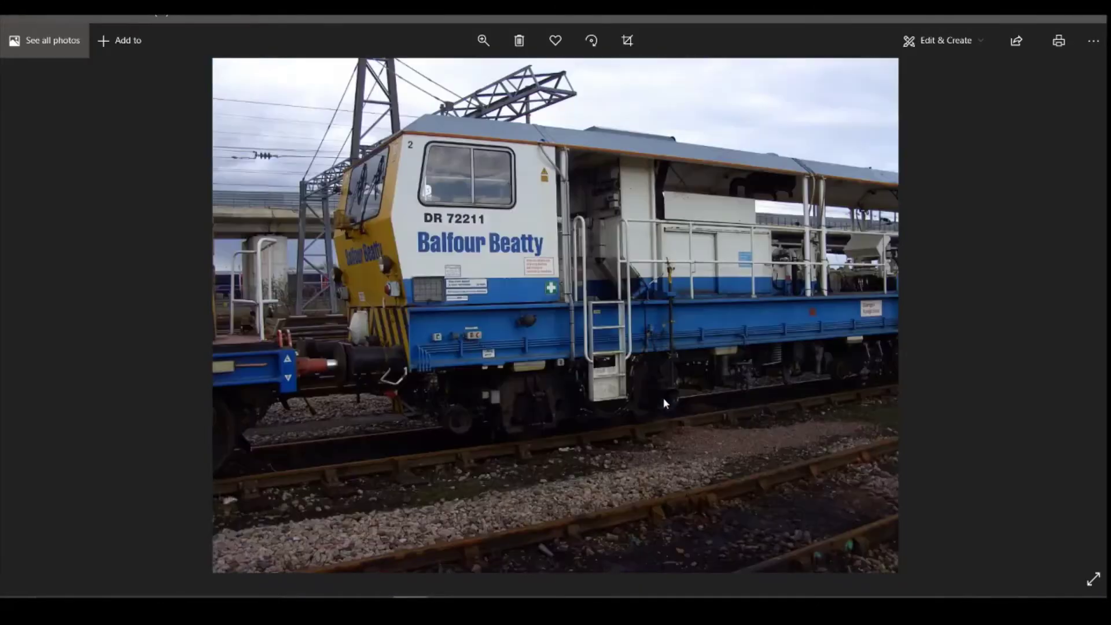
pyautogui.press('Right')
pyautogui.press('Right')
pyautogui.press('Right')
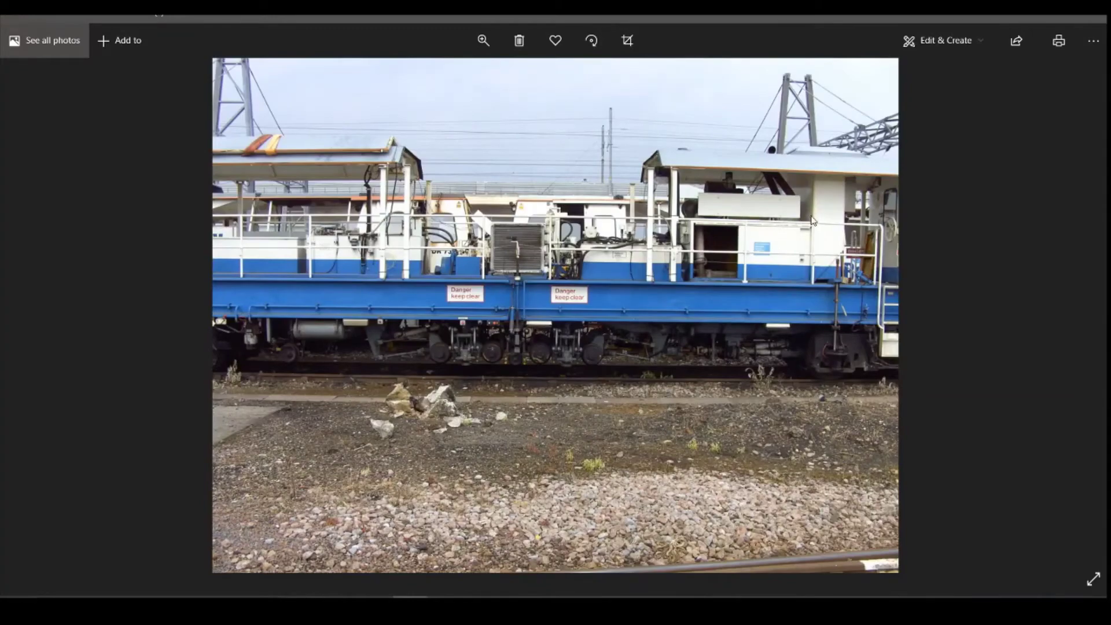
pyautogui.click(483, 607)
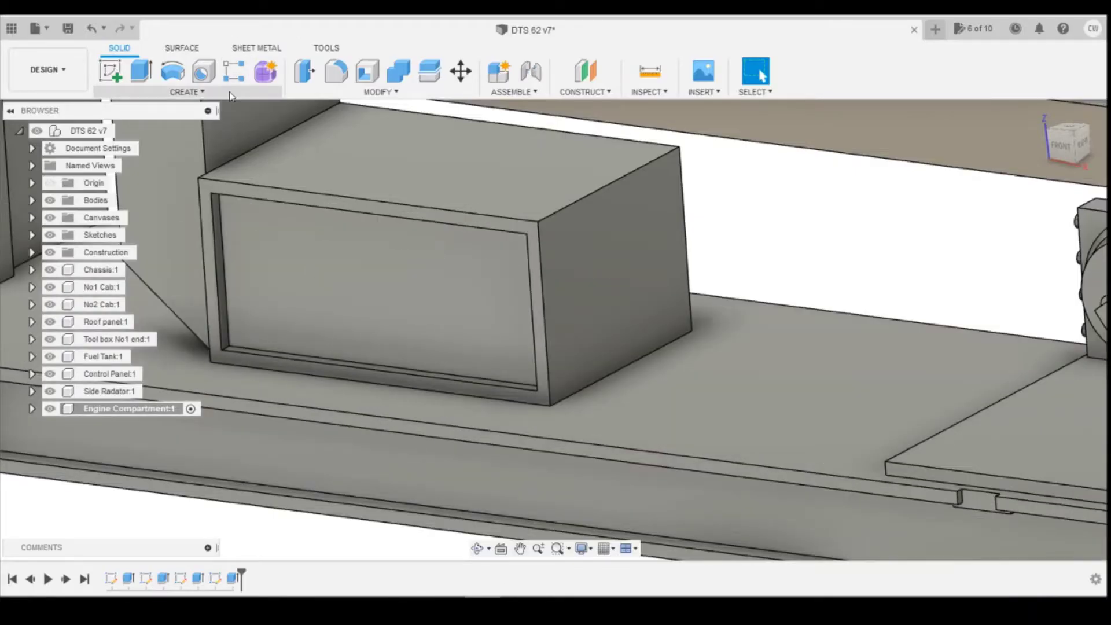
# Step: Start a Features-type mirror with Extrude4 as the feature to mirror
pyautogui.click(231, 95)
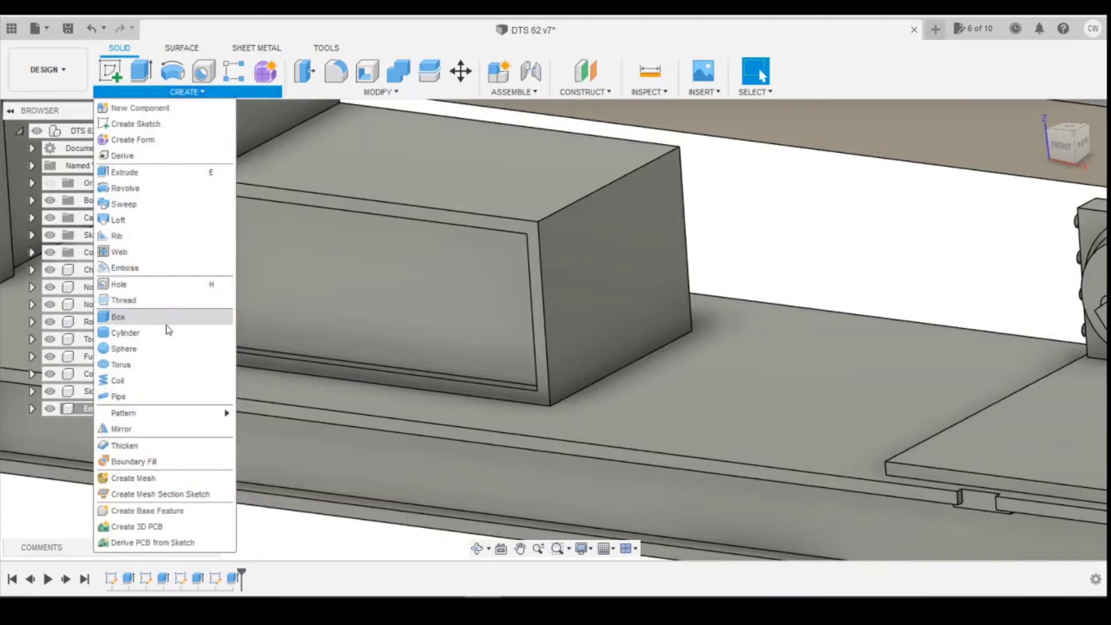
pyautogui.click(124, 426)
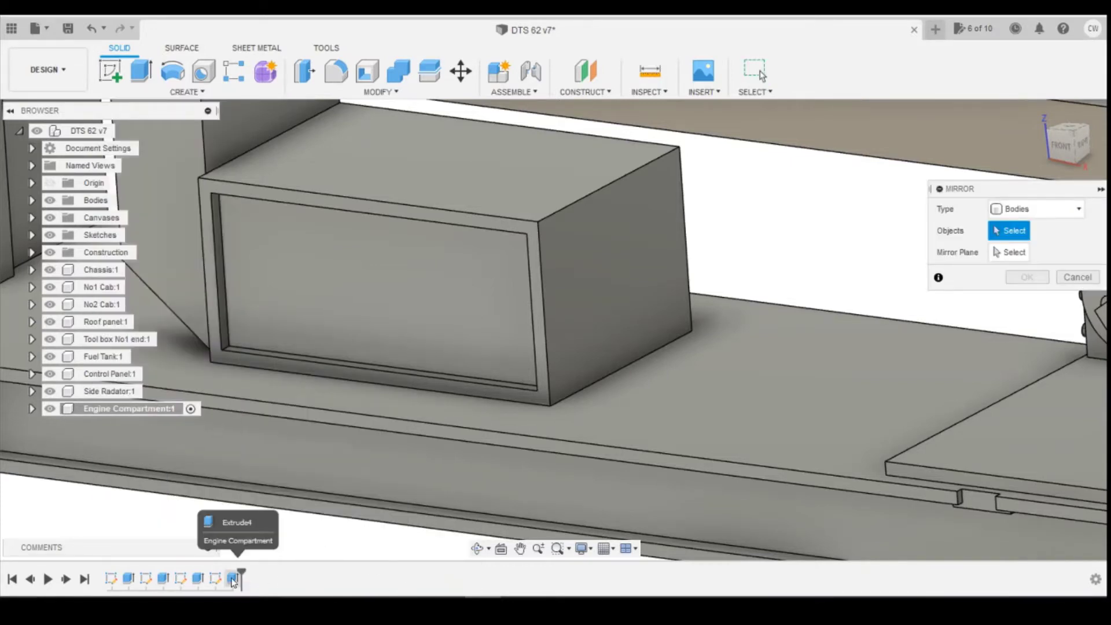
pyautogui.click(1037, 209)
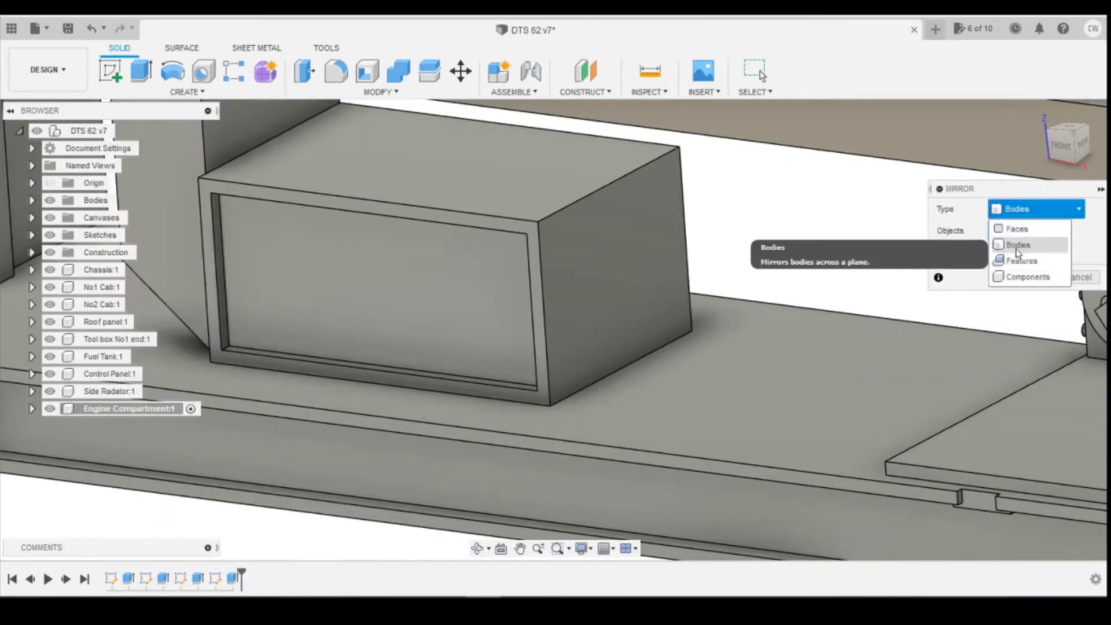
pyautogui.click(1018, 249)
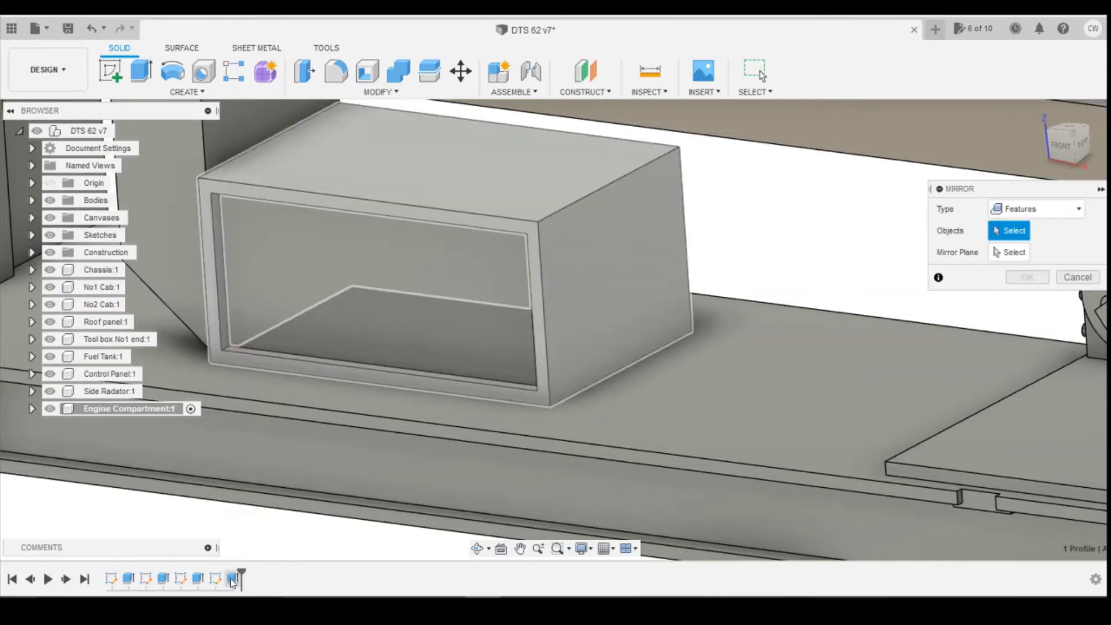
pyautogui.click(235, 577)
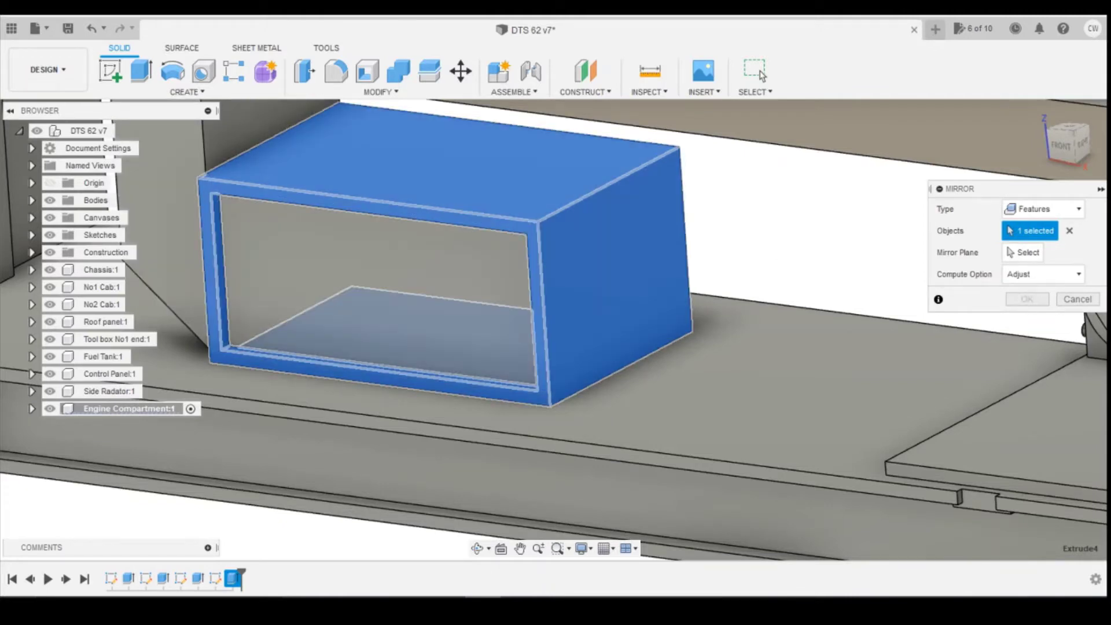
# Step: Make Plane1 visible and use it as the mirror plane to complete the mirror
pyautogui.click(1022, 252)
pyautogui.scroll(-4, 781, 264)
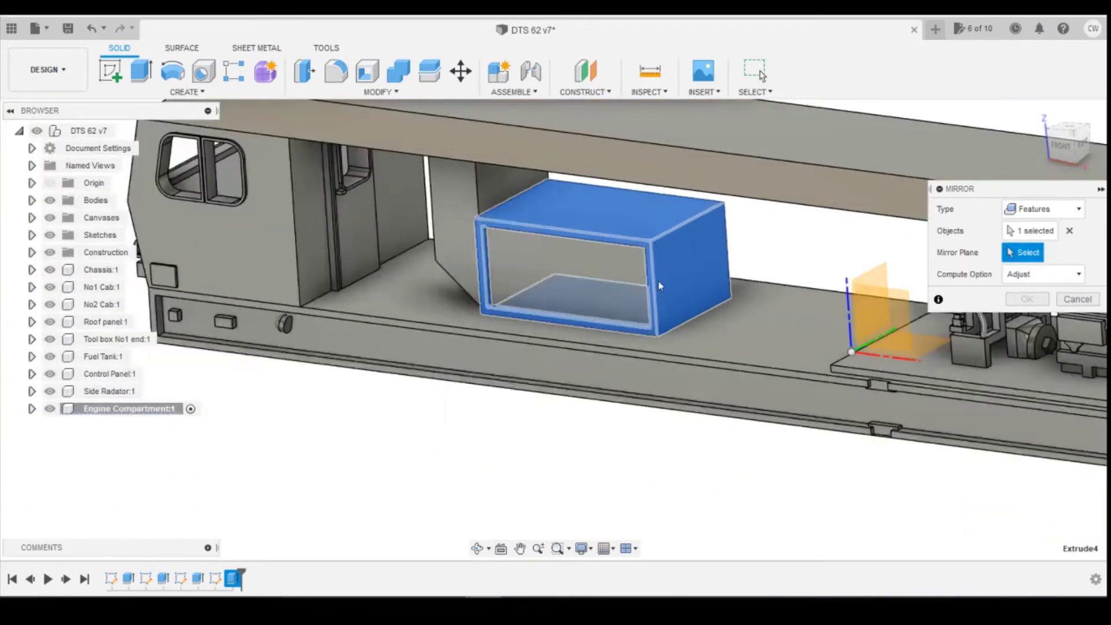
pyautogui.click(32, 252)
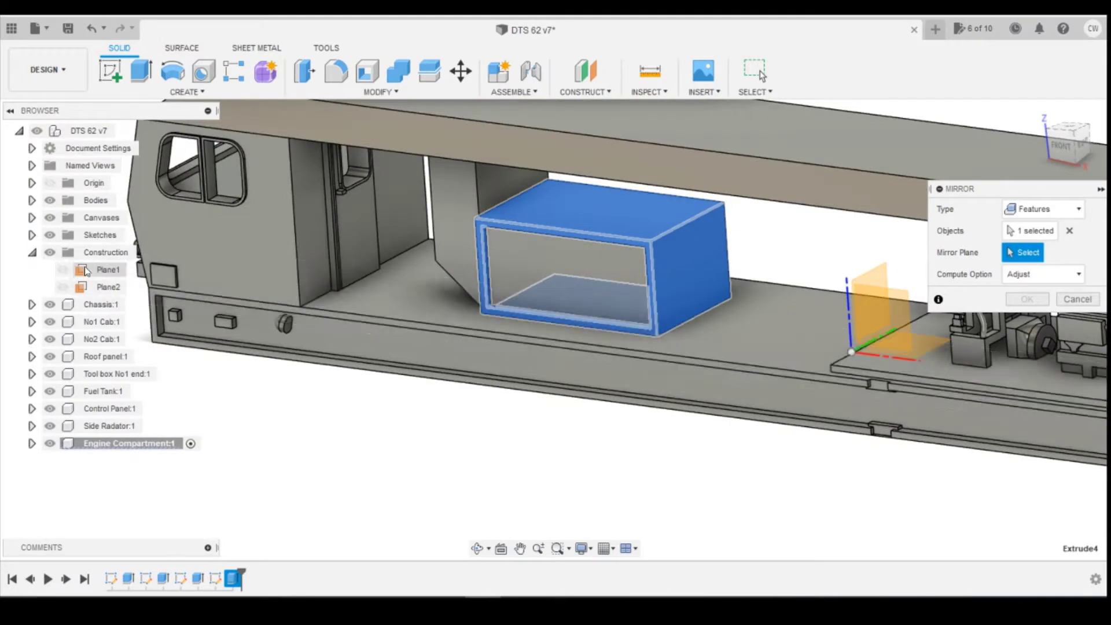
pyautogui.click(62, 269)
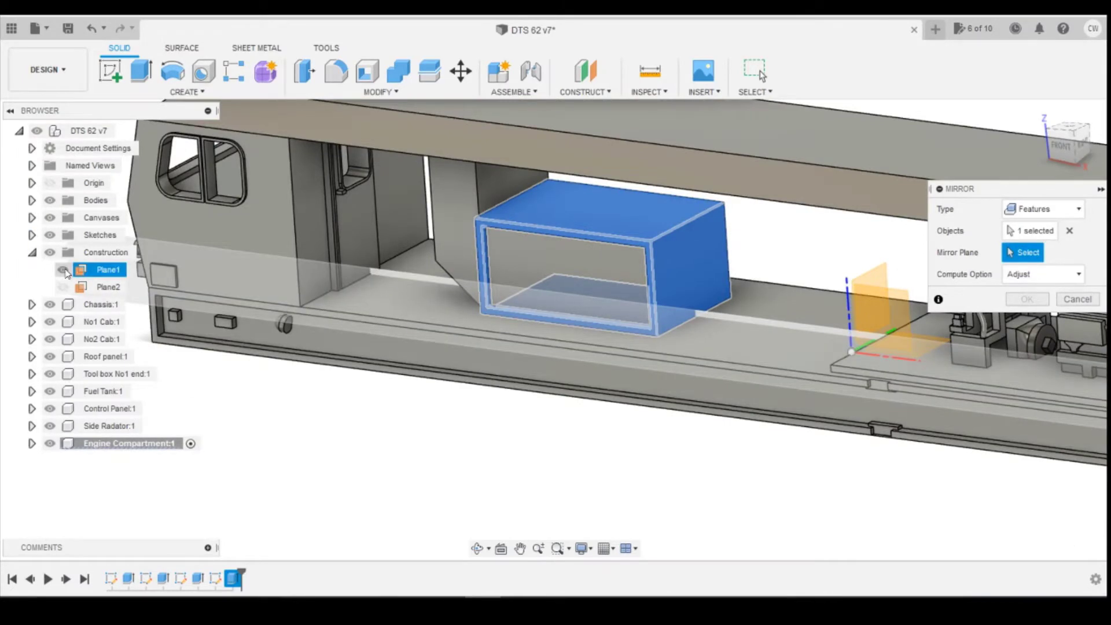
pyautogui.scroll(-3, 293, 300)
pyautogui.click(280, 283)
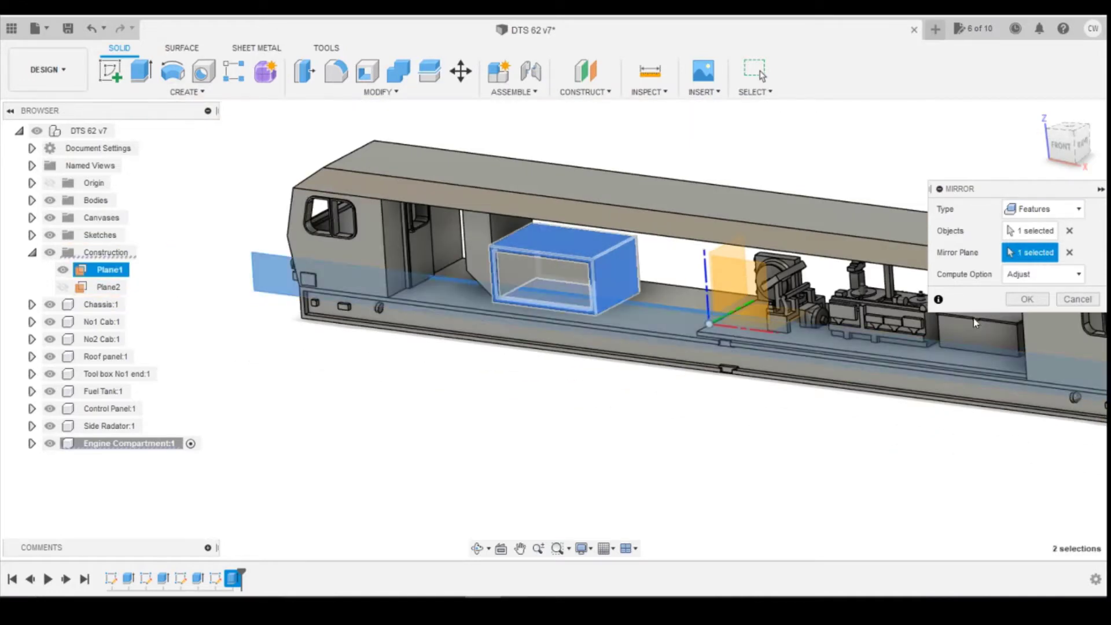
pyautogui.click(1026, 298)
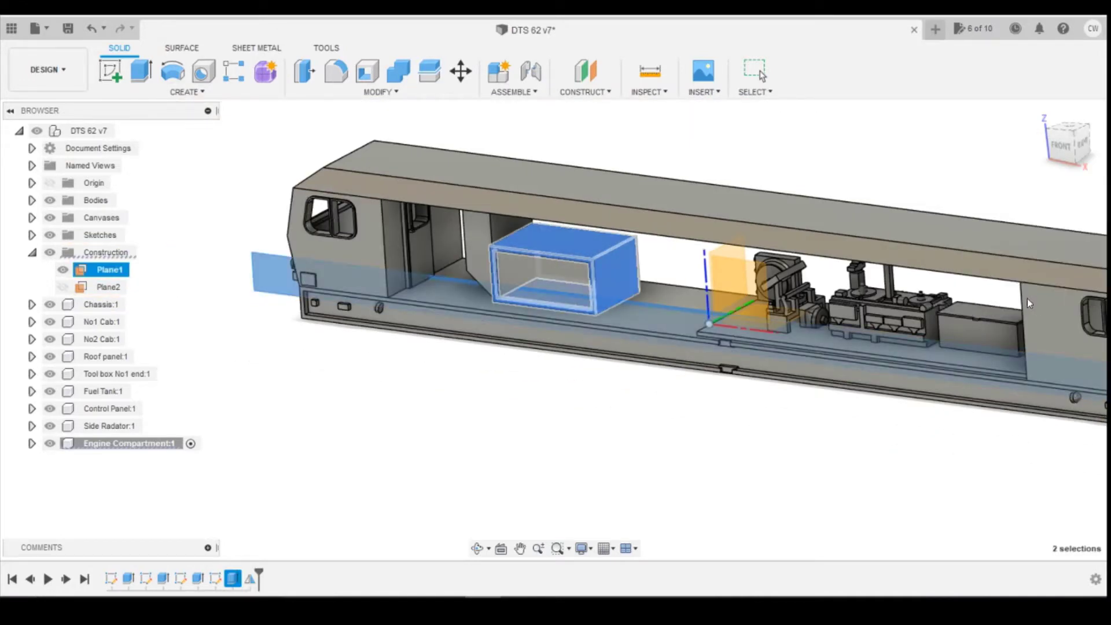
pyautogui.click(1081, 142)
pyautogui.click(1092, 142)
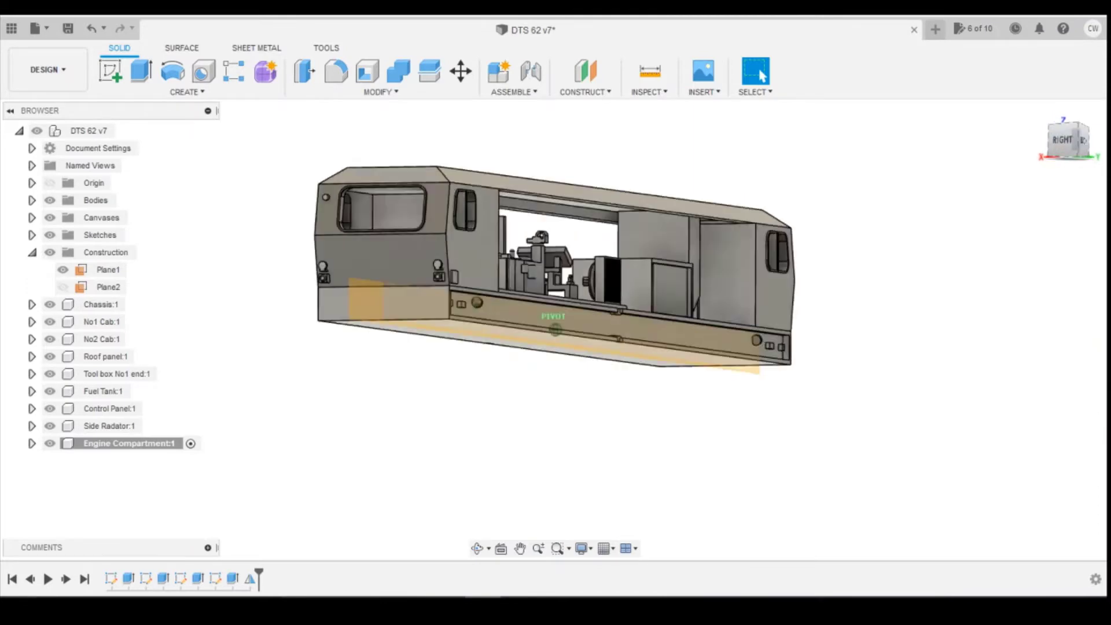
pyautogui.moveTo(1070, 144)
pyautogui.mouseDown()
pyautogui.moveTo(168, 152)
pyautogui.moveTo(141, 166)
pyautogui.mouseUp()
# Step: Hide Plane1 again, check the reference photos, and start a new sketch
pyautogui.scroll(5, 428, 337)
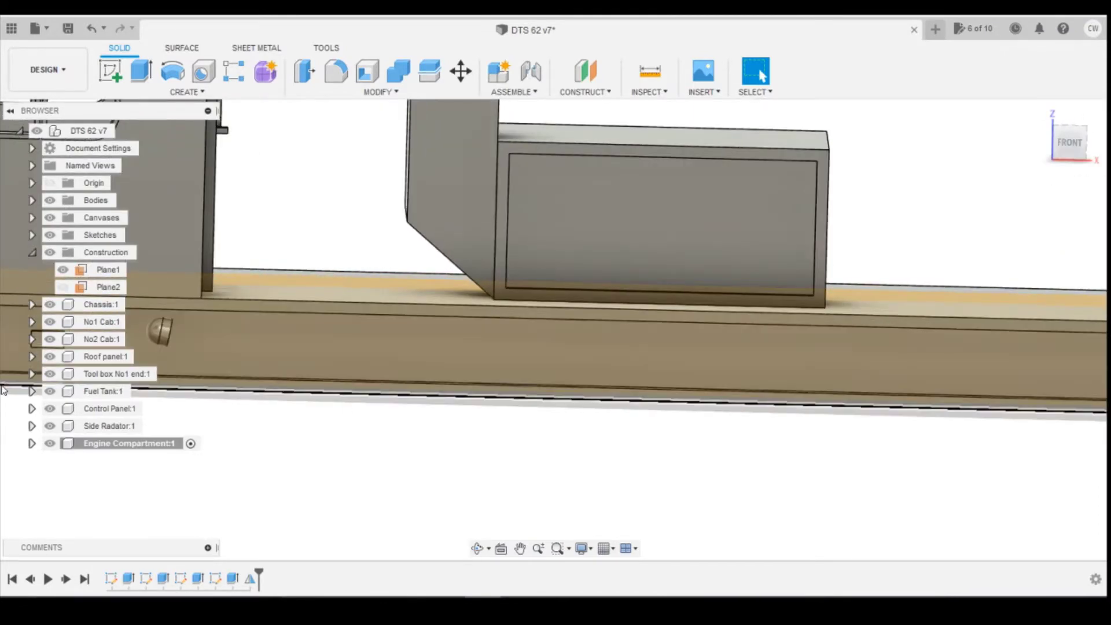
pyautogui.click(65, 270)
pyautogui.scroll(-5, 320, 493)
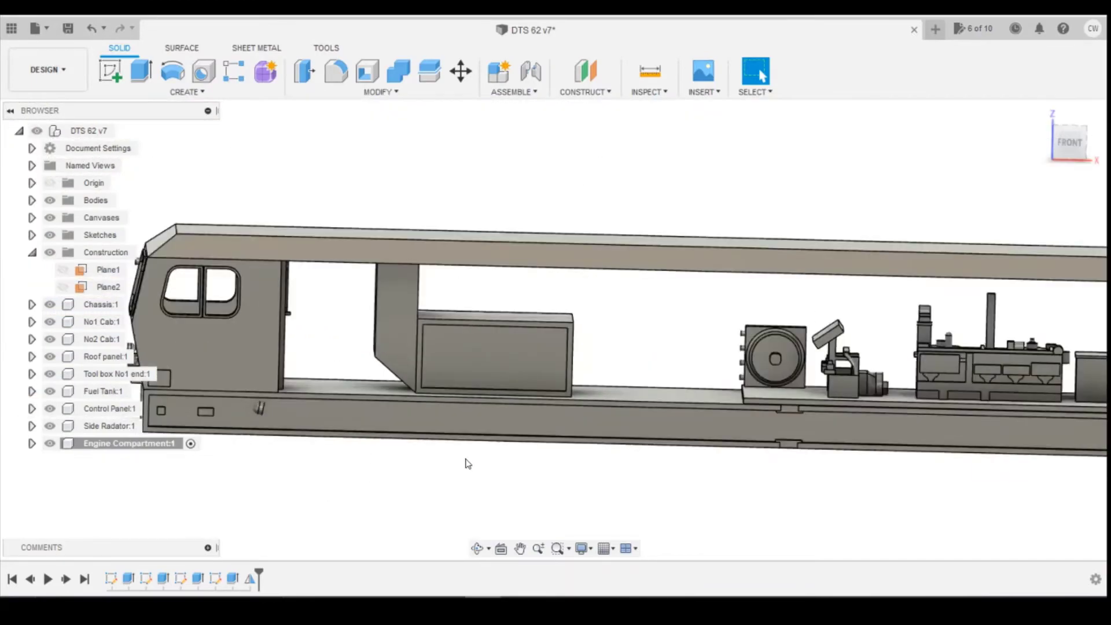
pyautogui.hotkey('alt', 'Tab')
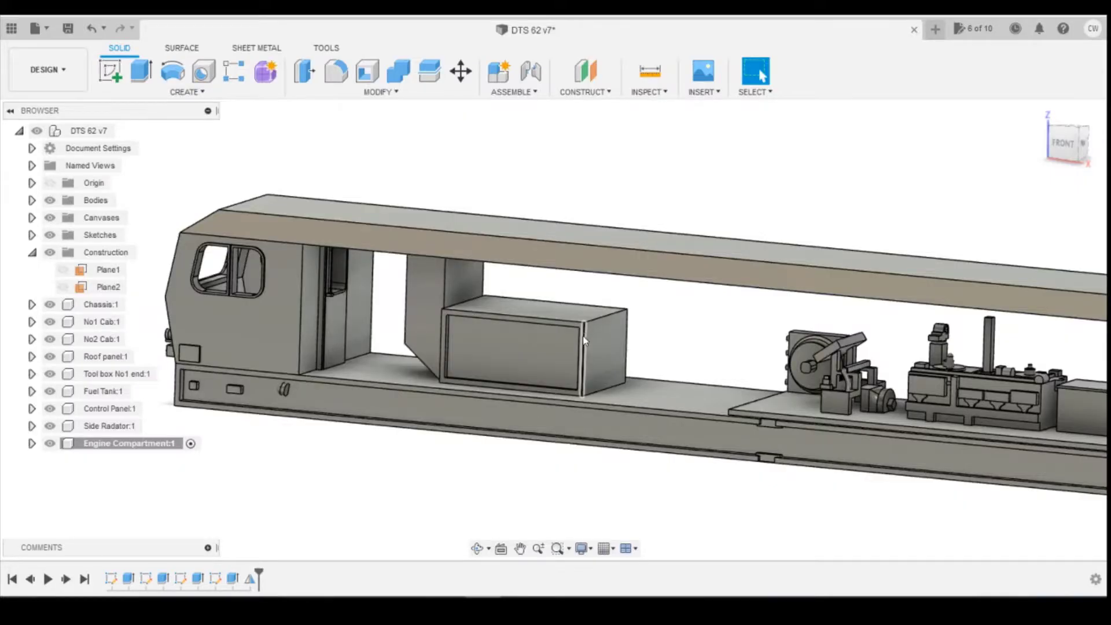
pyautogui.scroll(5, 578, 339)
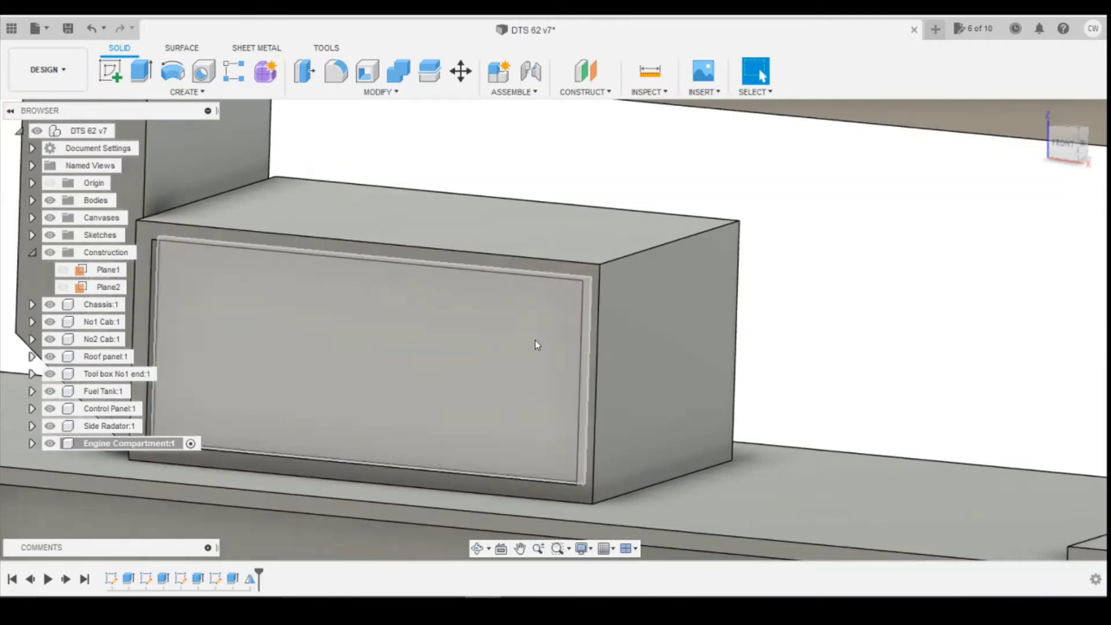
pyautogui.click(110, 70)
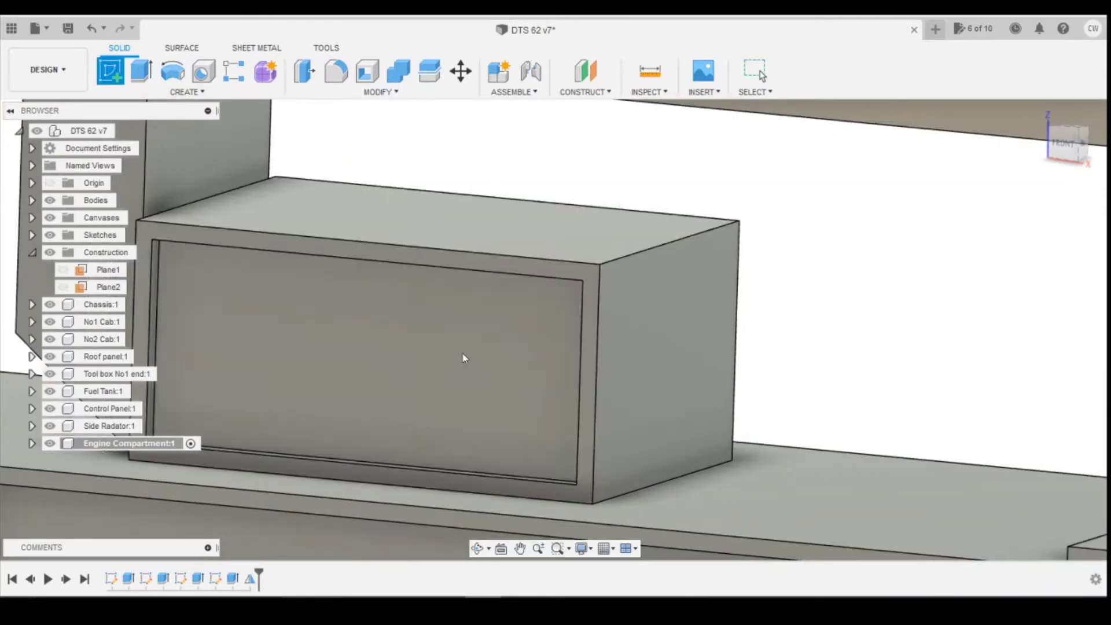
# Step: On the box's front face, offset the inner rectangle's top, right and bottom lines by -0.2 mm
pyautogui.click(456, 331)
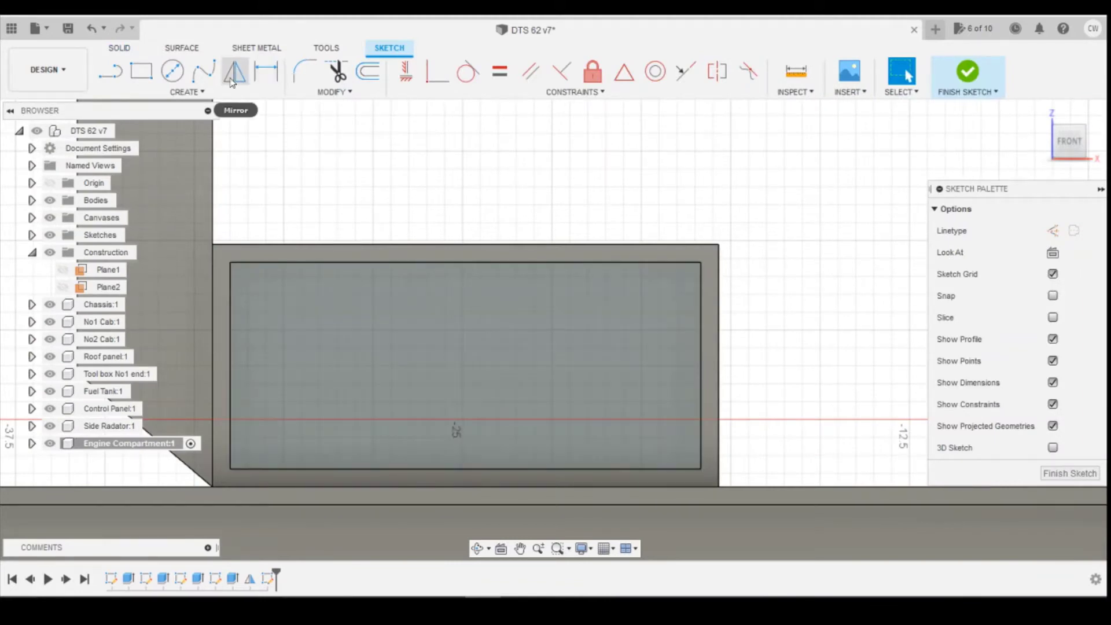
pyautogui.click(365, 73)
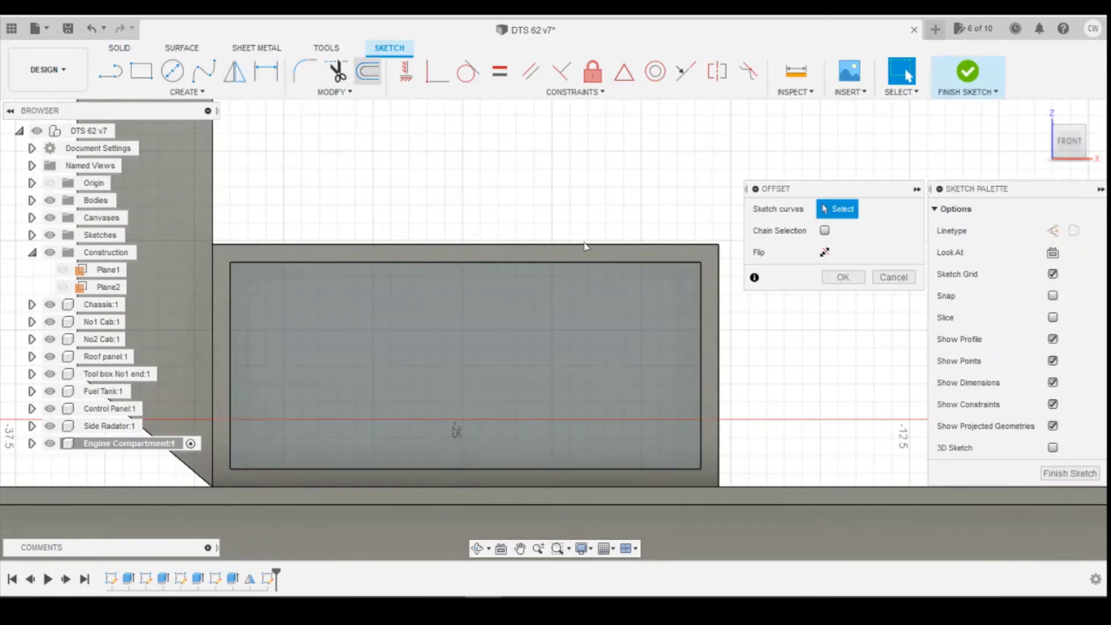
pyautogui.click(630, 263)
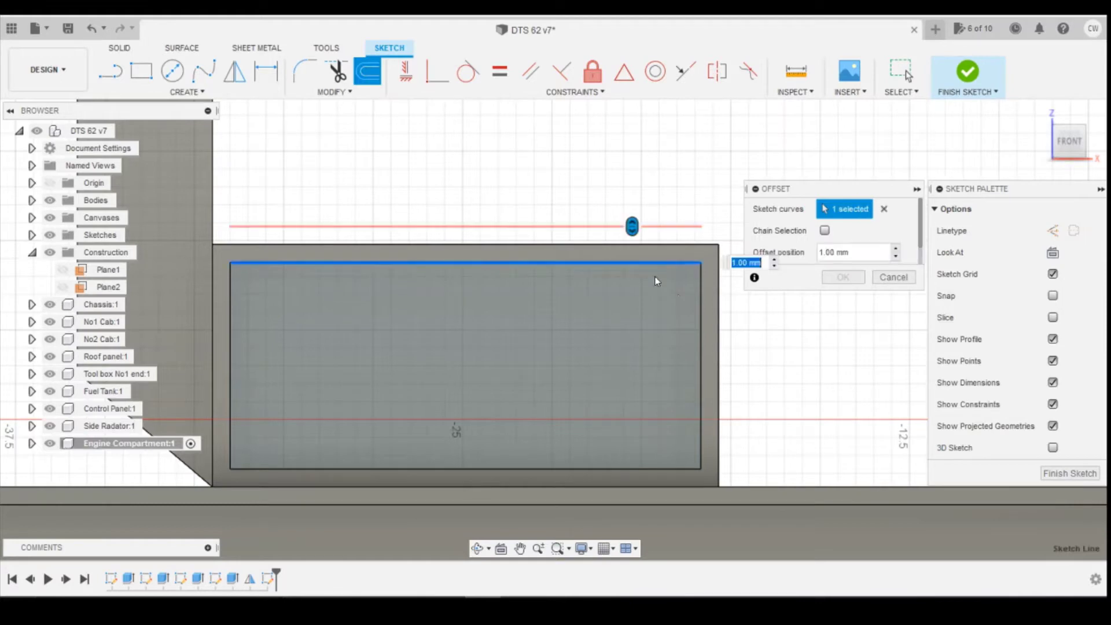
pyautogui.click(701, 299)
pyautogui.click(603, 468)
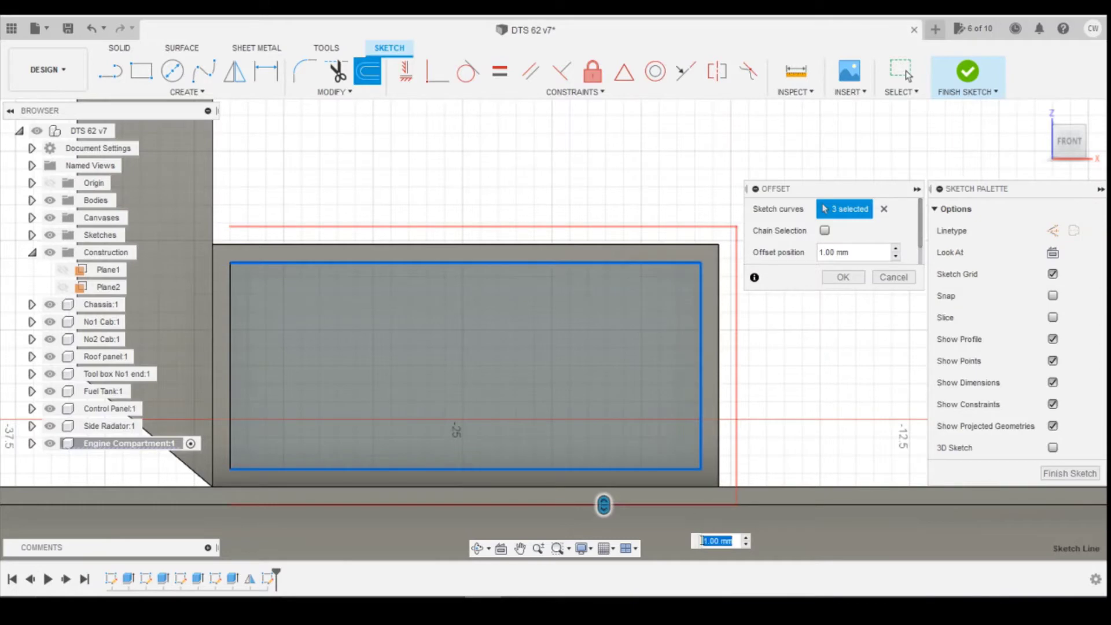
pyautogui.write('-0')
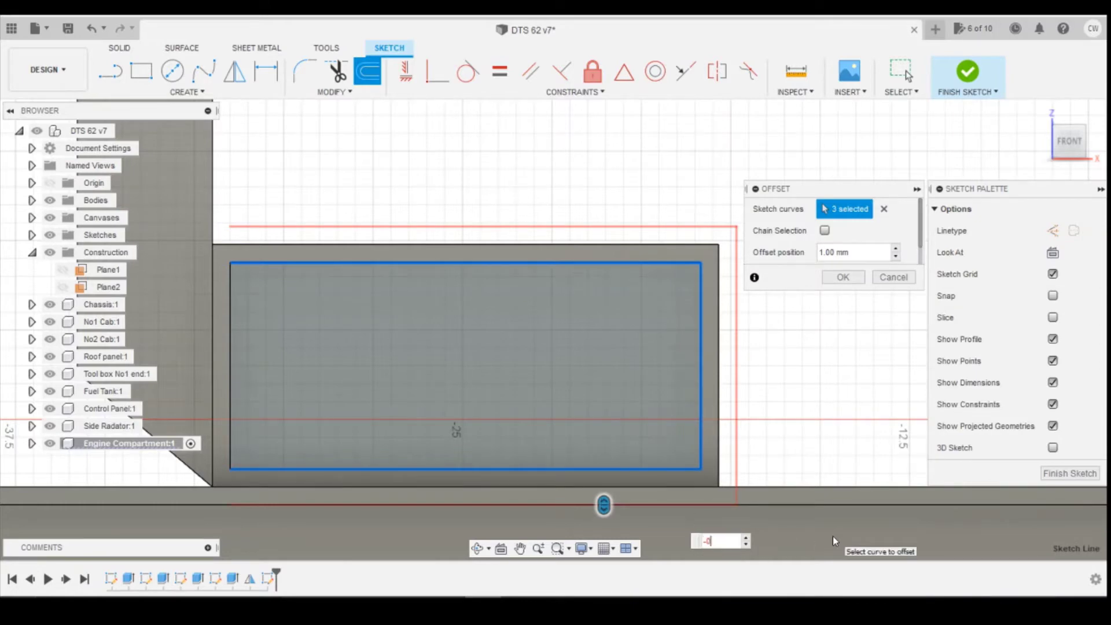
pyautogui.write('.2')
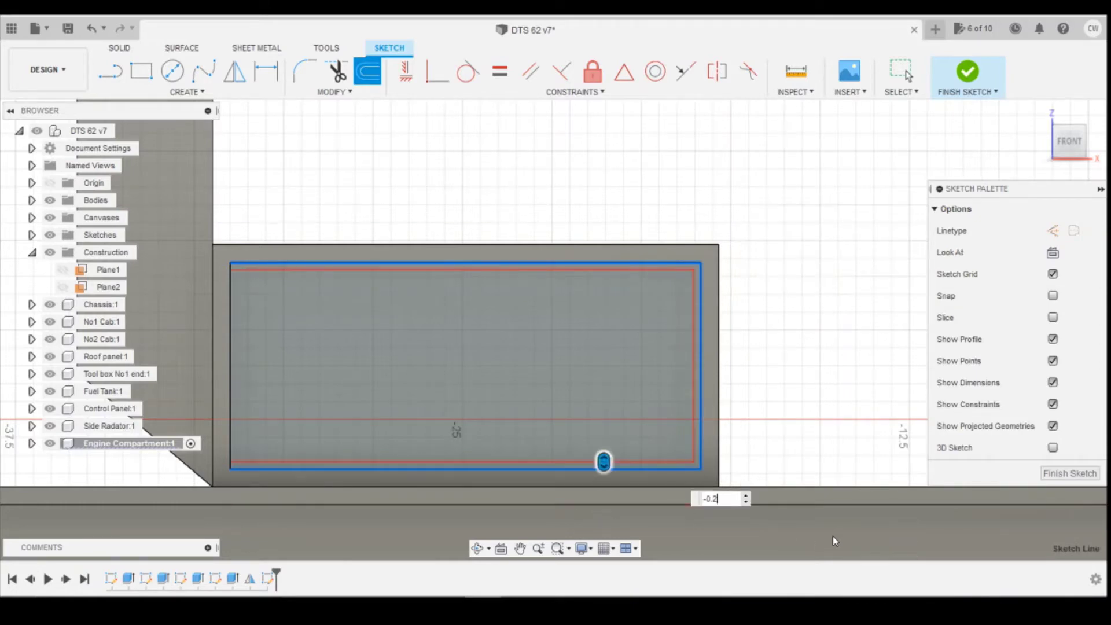
pyautogui.press('Return')
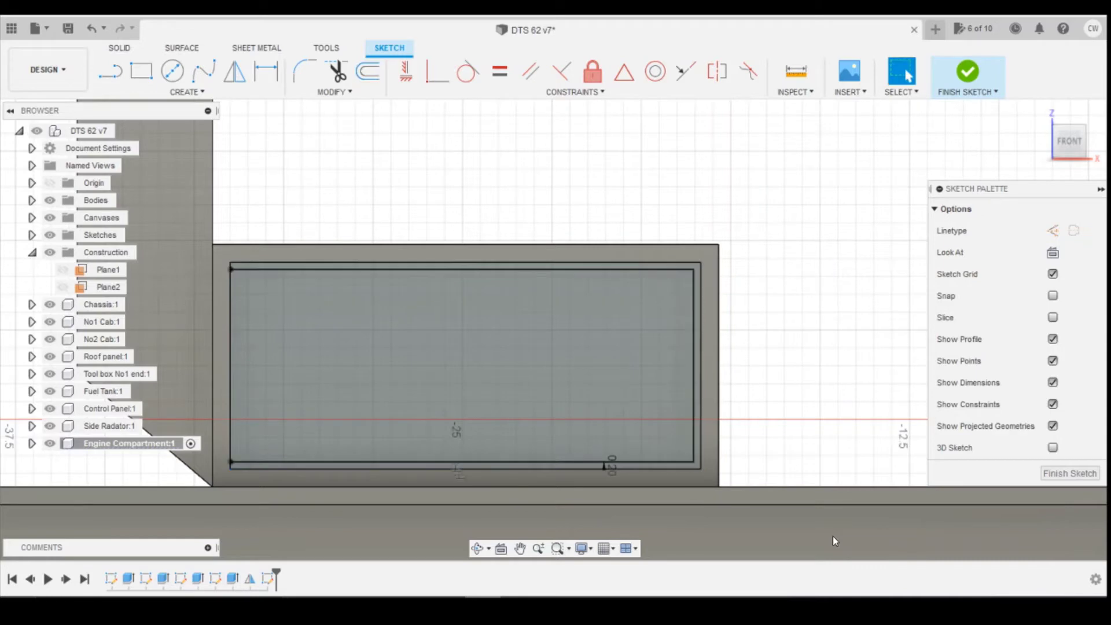
# Step: Draw a vertical line from the top to the bottom edge of the inner rectangle
pyautogui.click(112, 71)
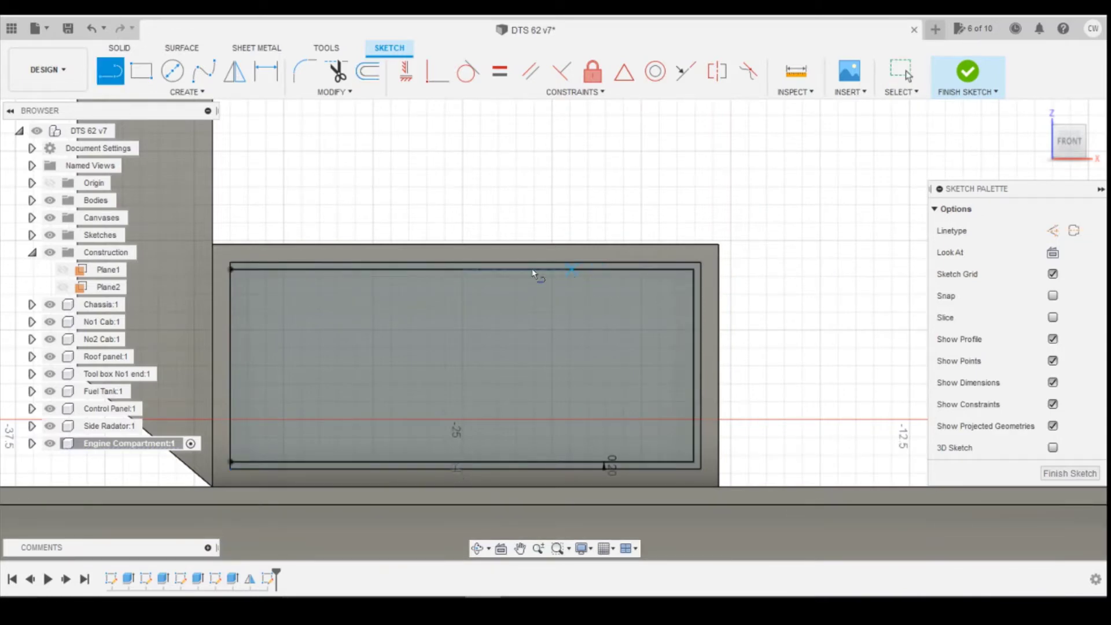
pyautogui.click(463, 270)
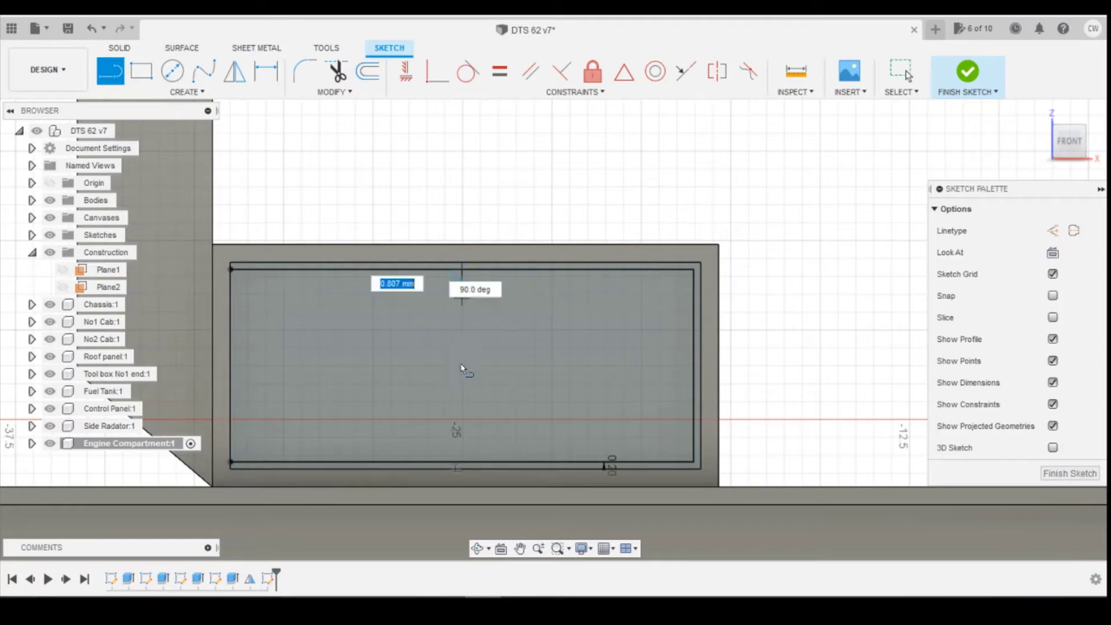
pyautogui.click(463, 461)
pyautogui.press('Escape')
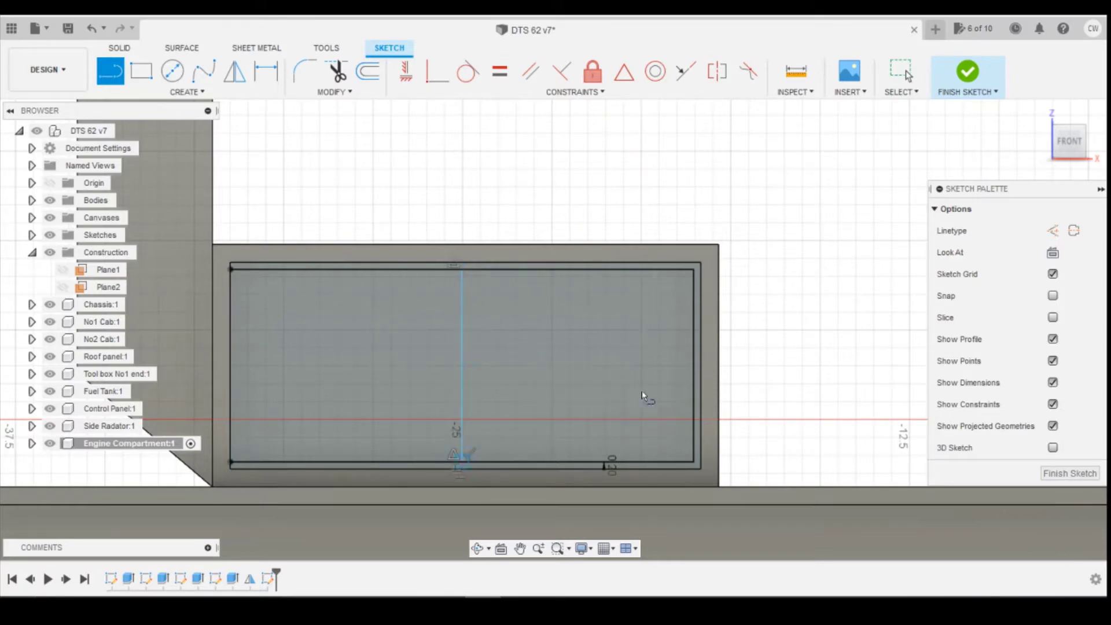
pyautogui.press('Escape')
pyautogui.press('d')
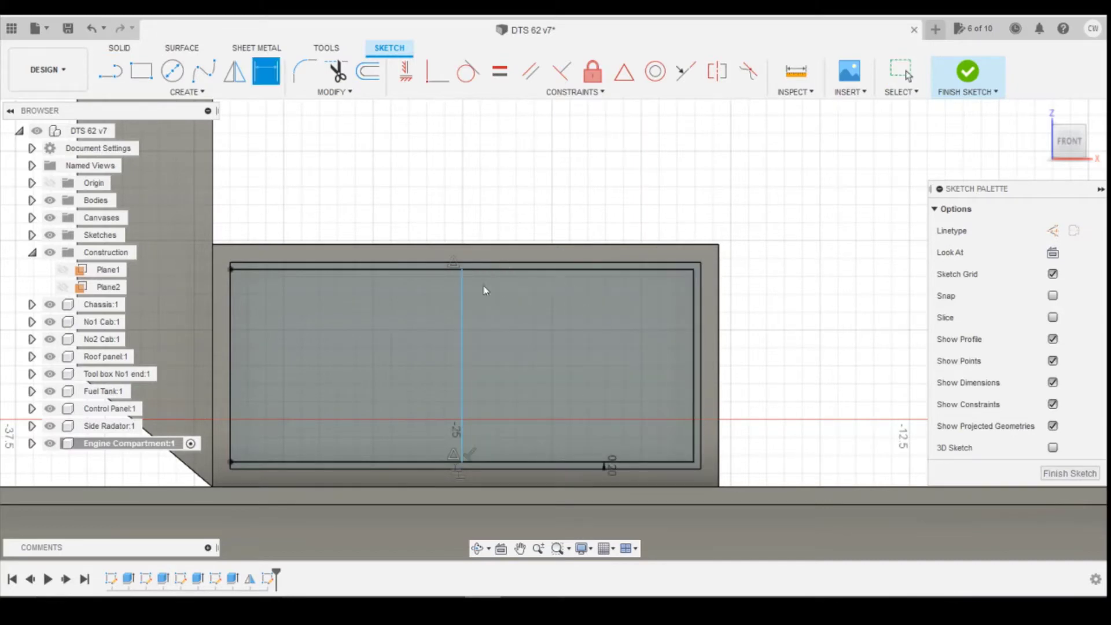
pyautogui.press('Escape')
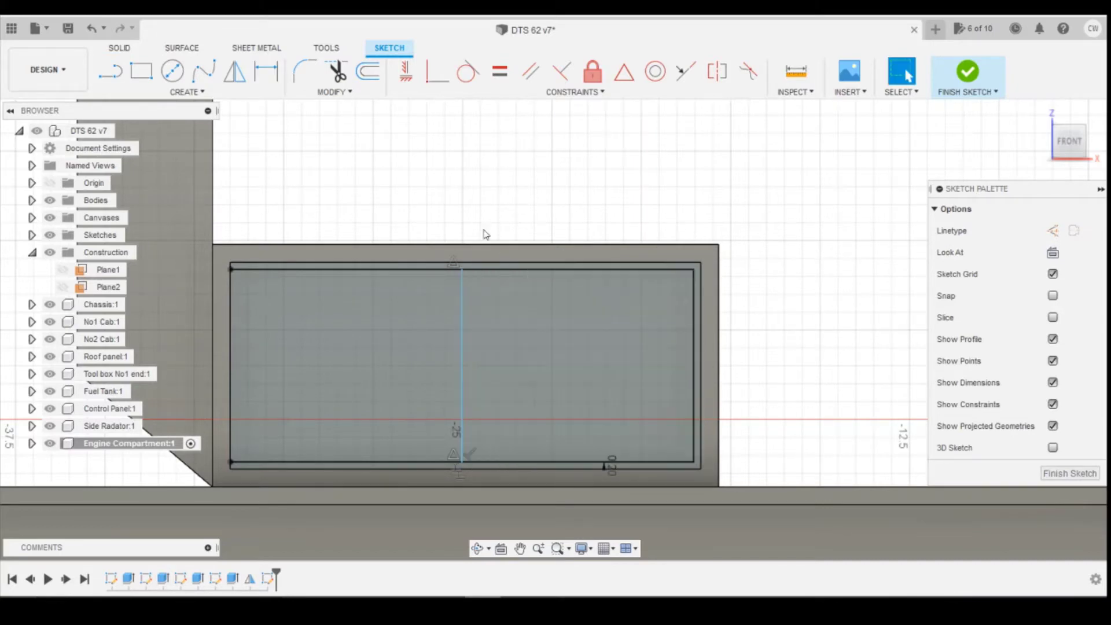
# Step: Constrain the vertical line to the midpoint of the top edge
pyautogui.click(623, 72)
pyautogui.click(462, 281)
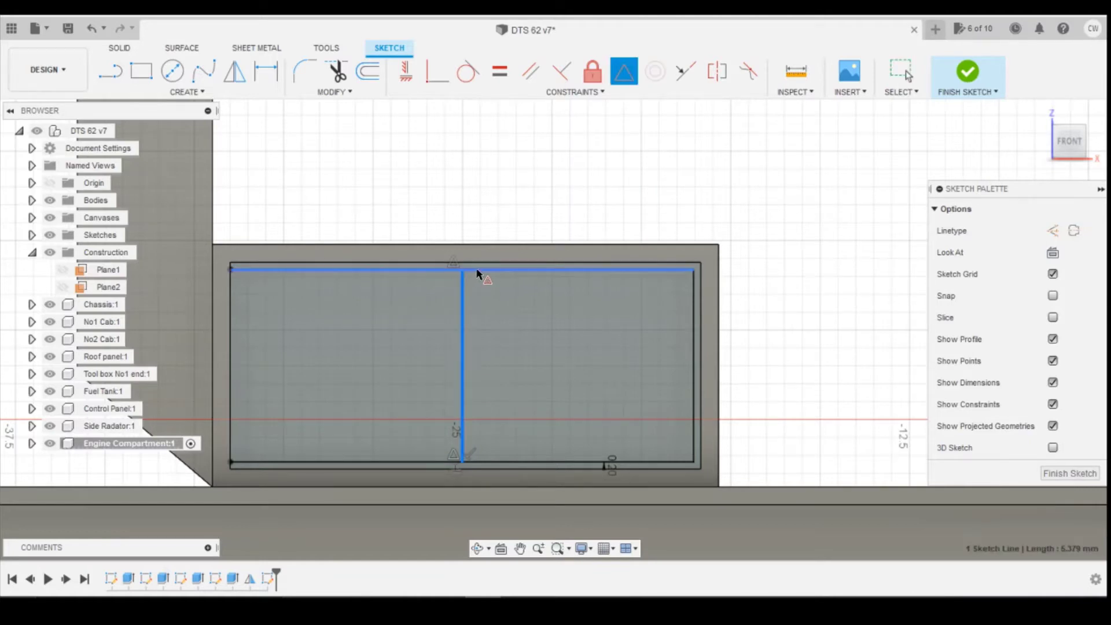
pyautogui.click(477, 270)
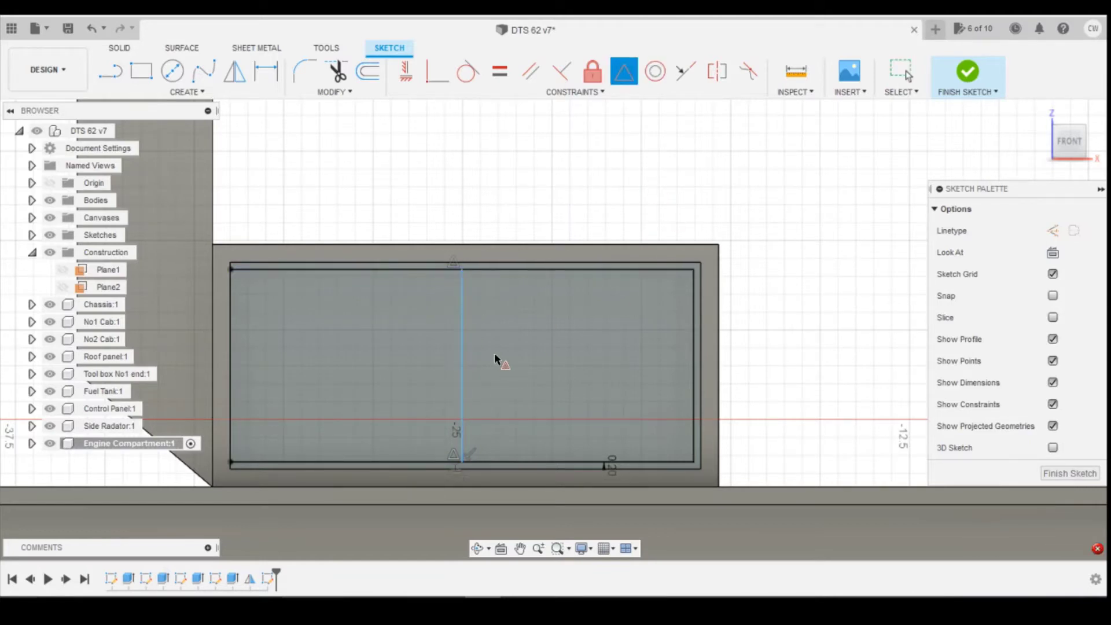
pyautogui.scroll(3, 493, 355)
pyautogui.scroll(-3, 496, 350)
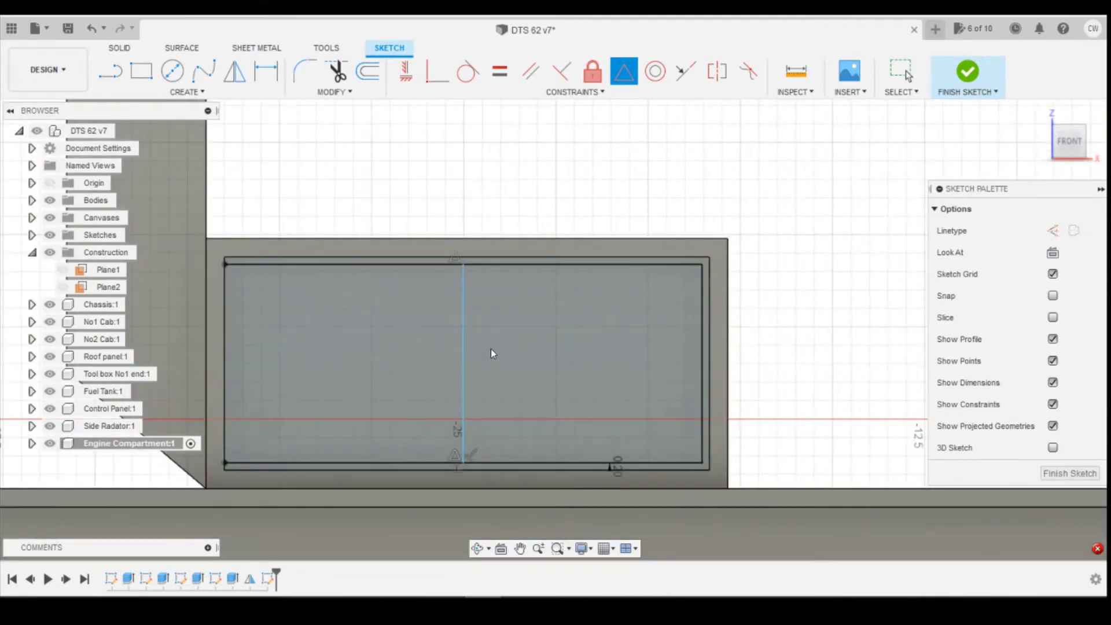
# Step: Try gap and length dimensions on the middle line, cancelling the over-constraint warnings
pyautogui.press('d')
pyautogui.click(463, 350)
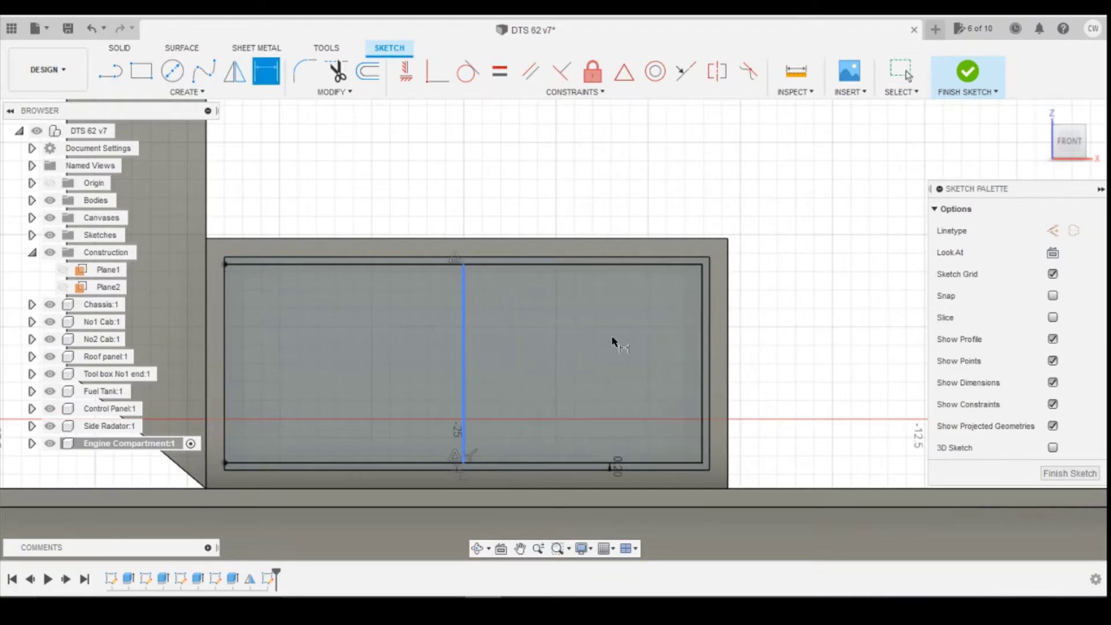
pyautogui.click(700, 338)
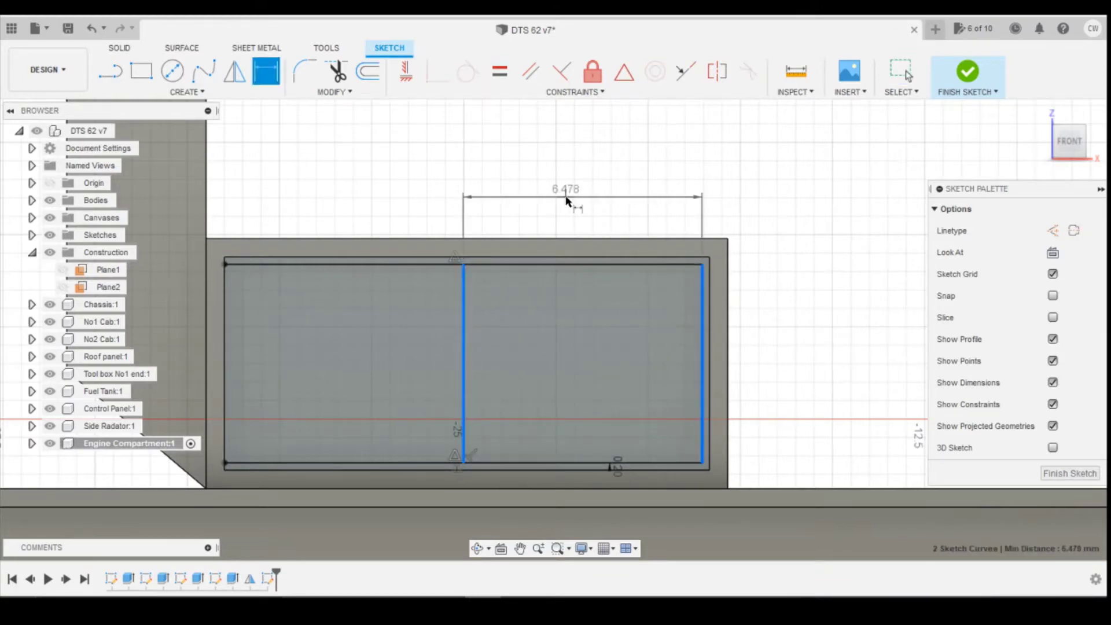
pyautogui.click(565, 196)
pyautogui.click(683, 269)
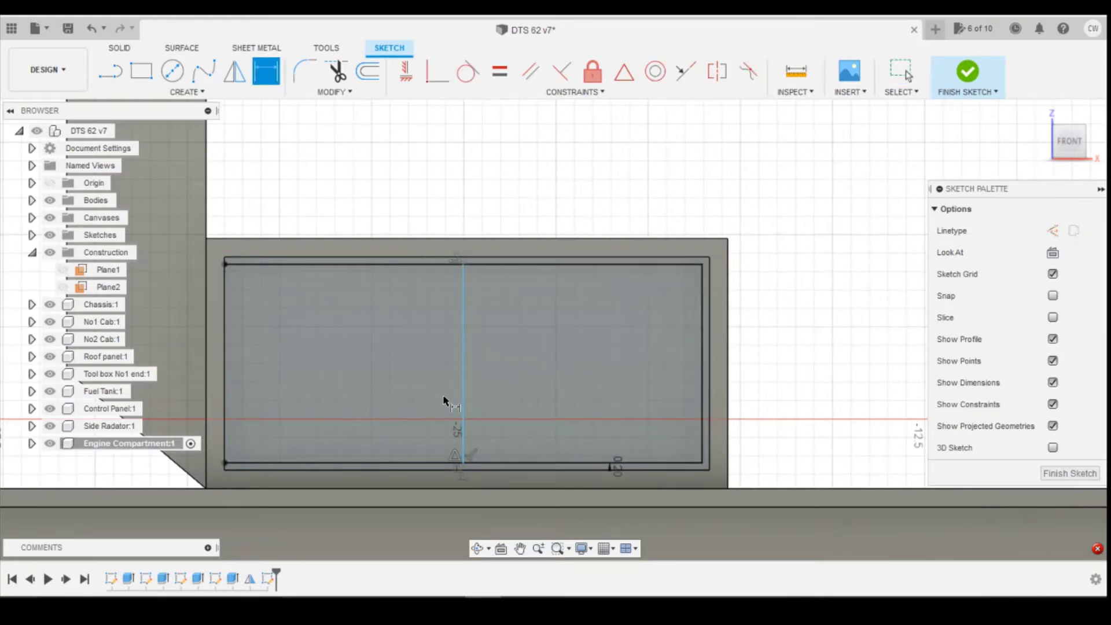
pyautogui.click(462, 372)
pyautogui.click(520, 358)
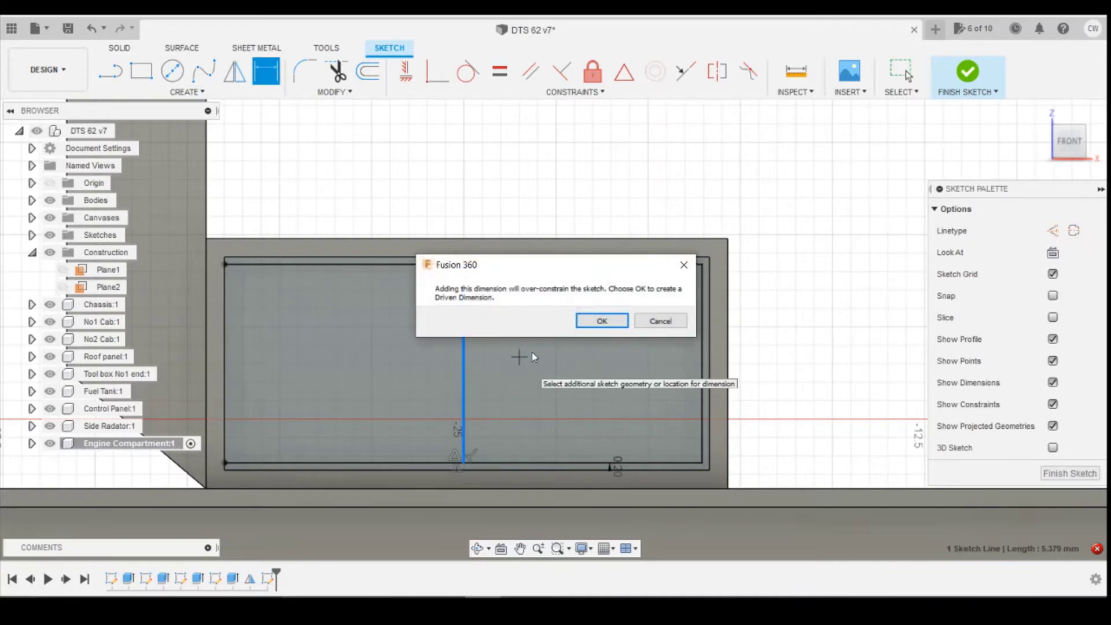
pyautogui.click(659, 321)
pyautogui.scroll(2, 511, 362)
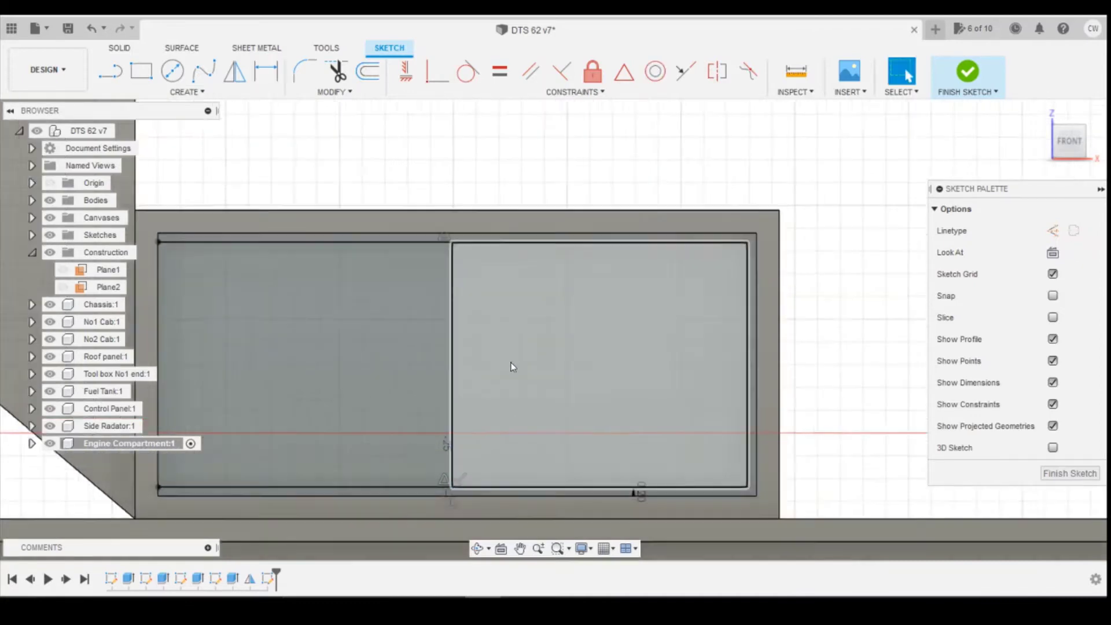
pyautogui.press('Escape')
pyautogui.scroll(-2, 514, 364)
pyautogui.scroll(2, 517, 364)
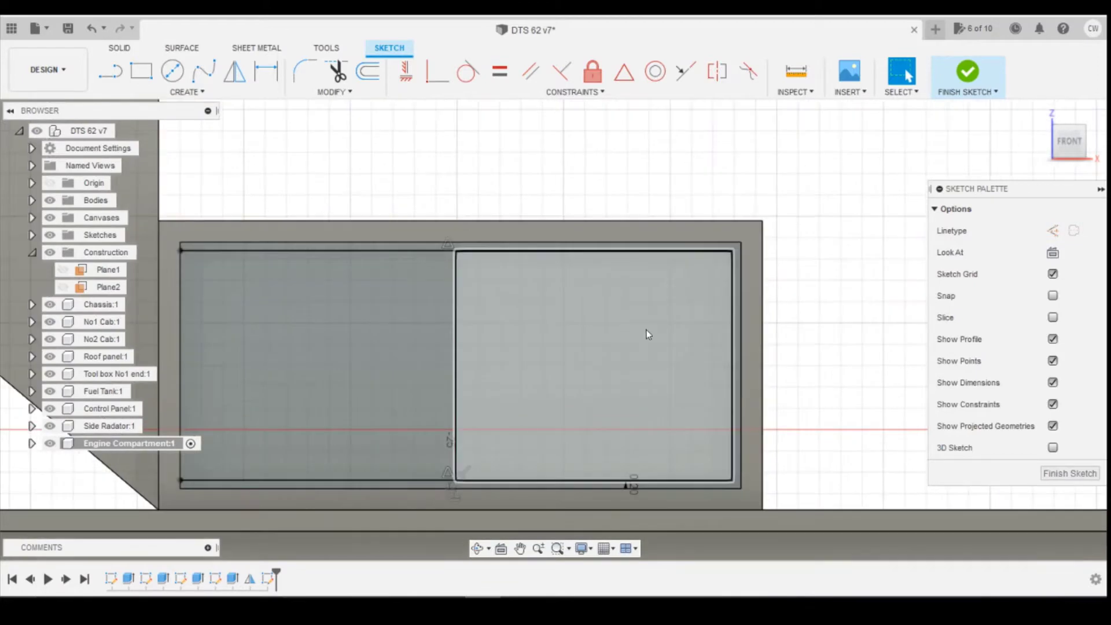
pyautogui.click(646, 329)
# Step: Extrude the right-hand panel profile 0.50 mm outward using the Join operation
pyautogui.rightClick(645, 328)
pyautogui.click(630, 394)
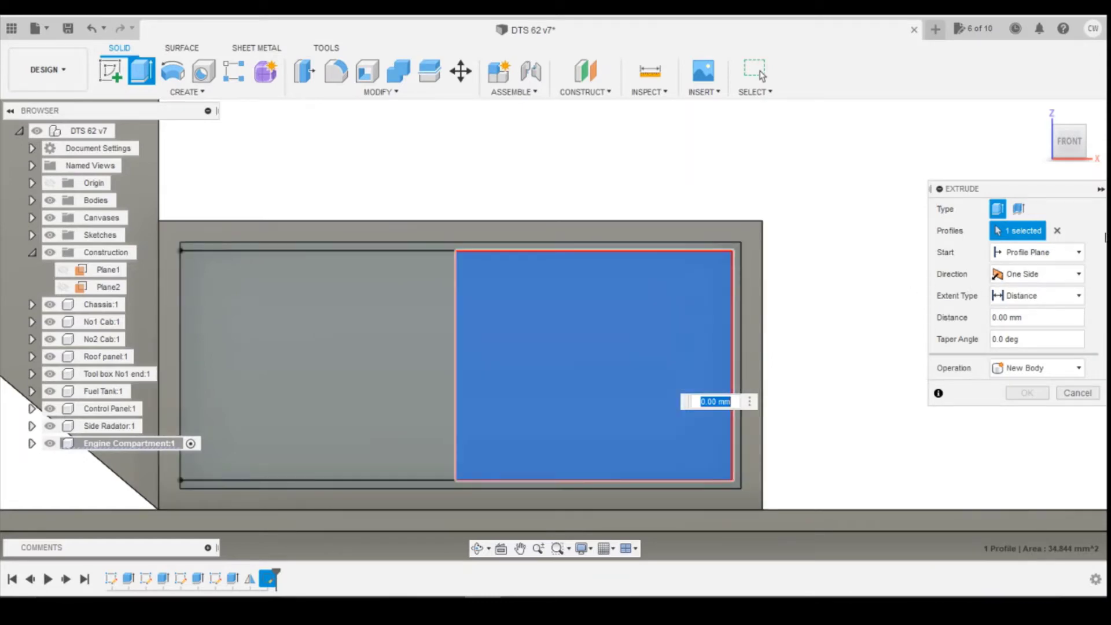
pyautogui.click(1013, 370)
pyautogui.click(1010, 385)
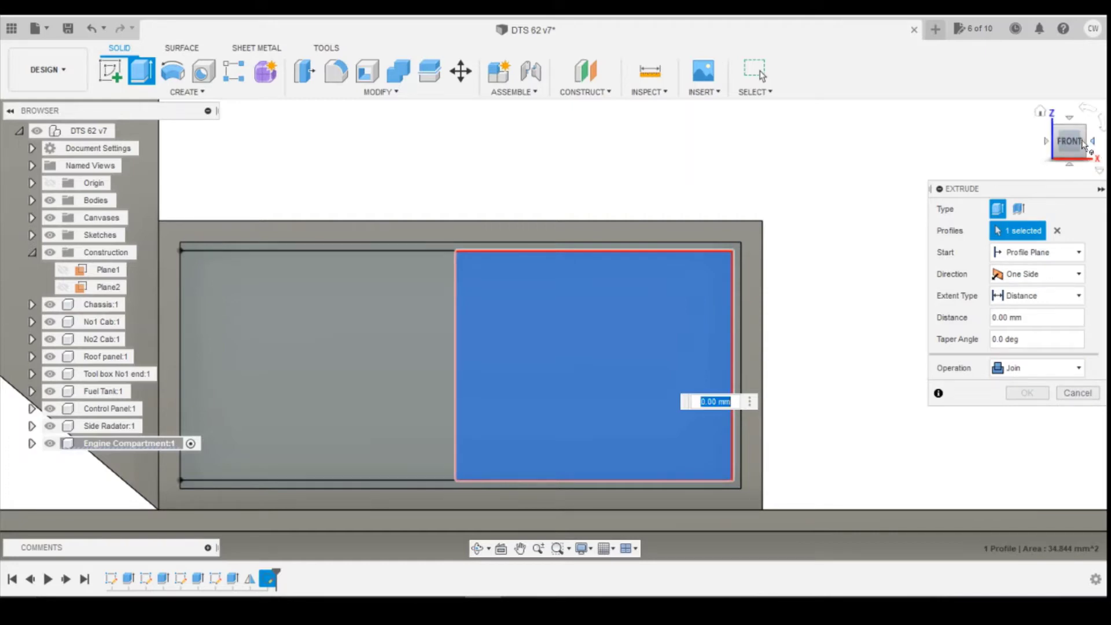
pyautogui.moveTo(1075, 143); pyautogui.dragTo(1092, 153)
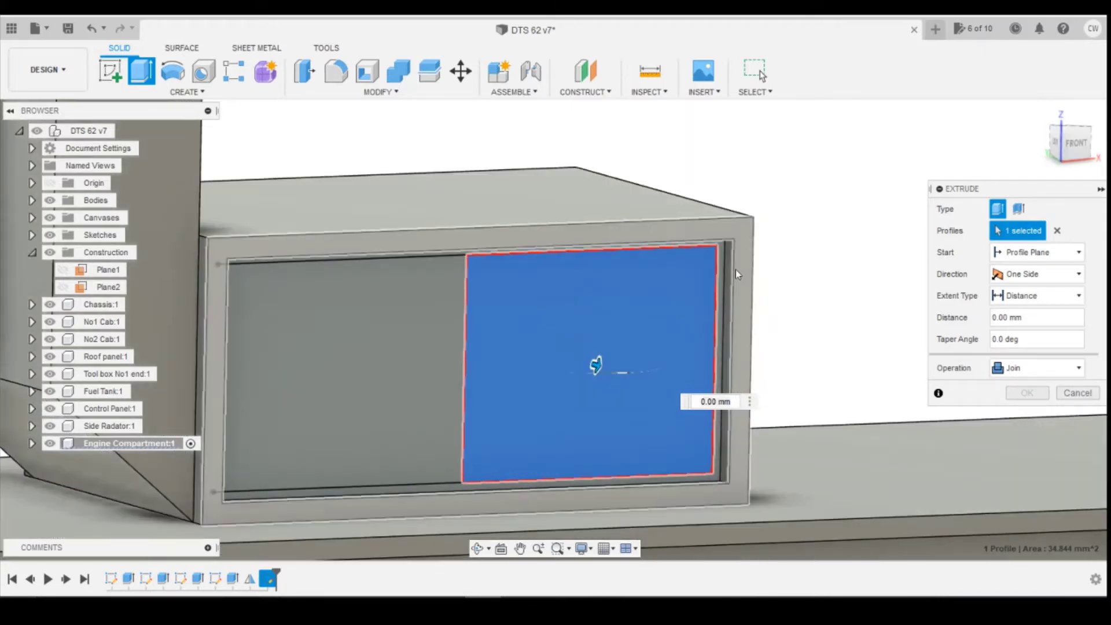
pyautogui.moveTo(596, 365); pyautogui.dragTo(605, 367)
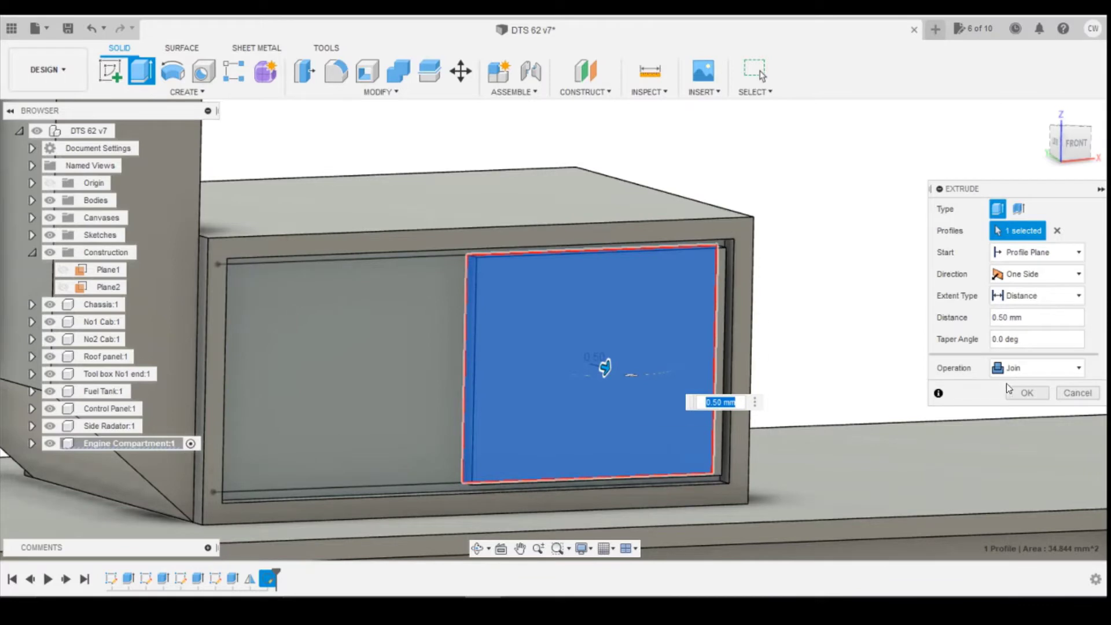
pyautogui.click(1009, 390)
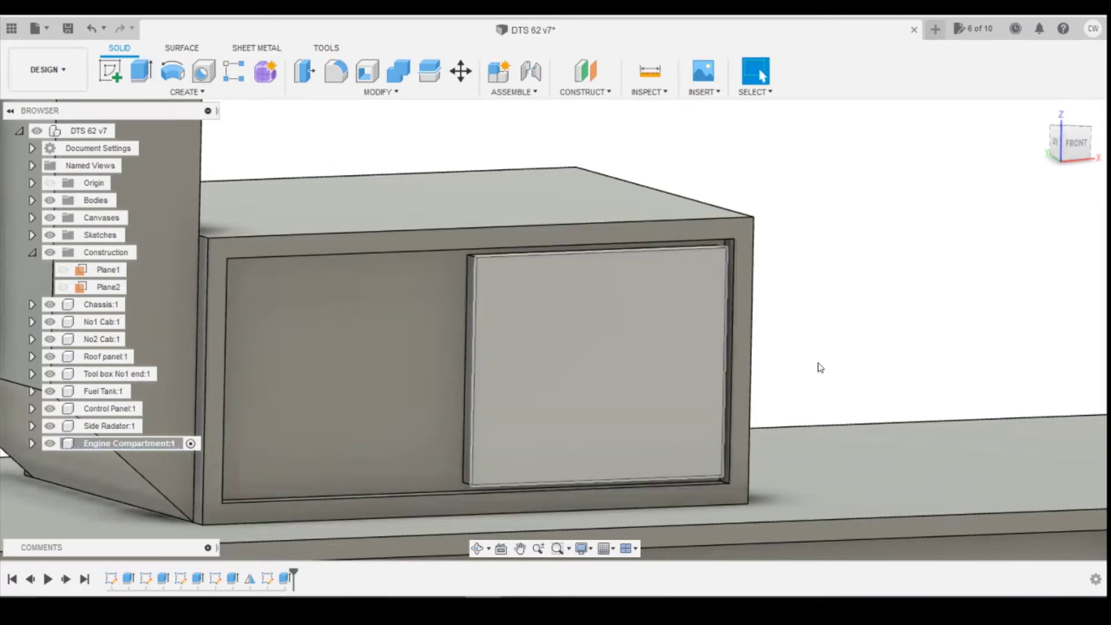
pyautogui.click(32, 443)
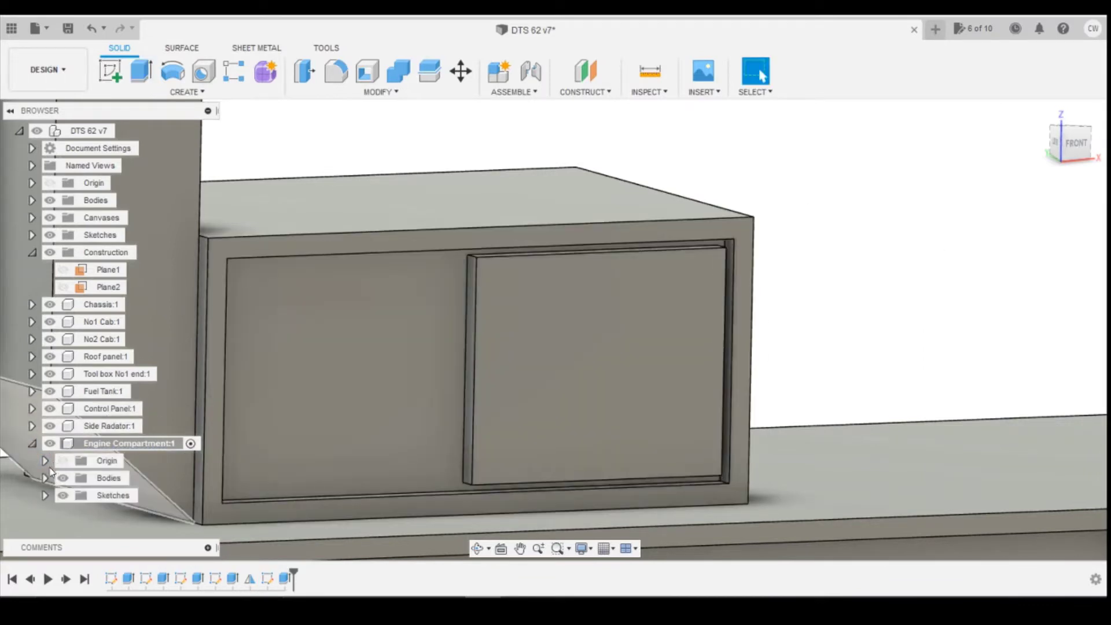
# Step: Show Engine Compartment's bodies, orbit to its right side, and open the train reference photo
pyautogui.click(45, 477)
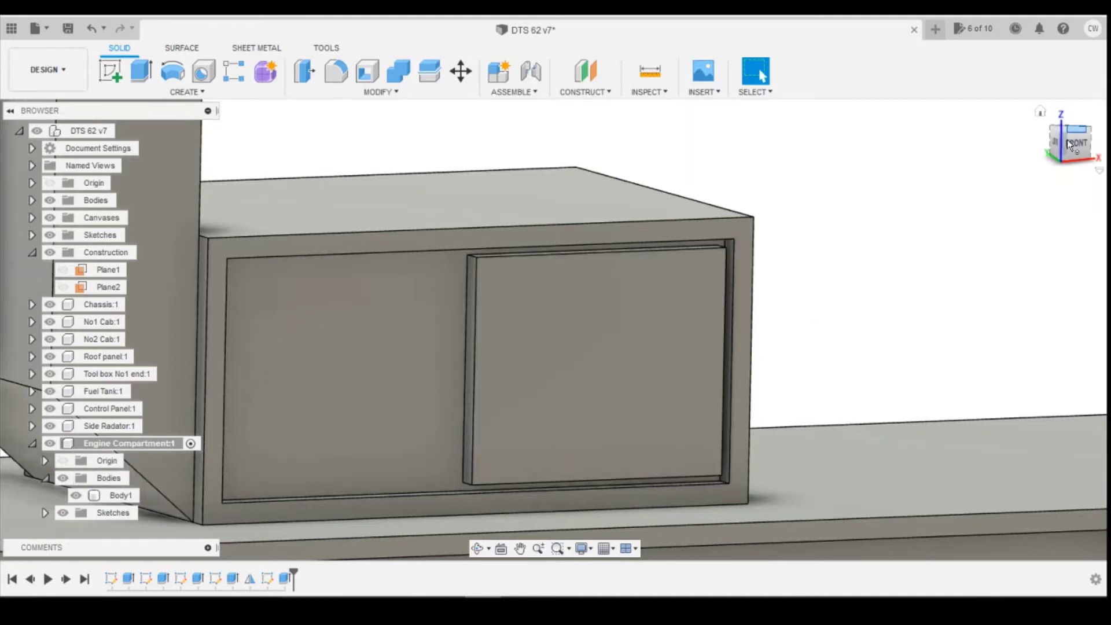
pyautogui.keyDown('shift'); pyautogui.moveTo(1019, 143); pyautogui.dragTo(735, 453, button='middle'); pyautogui.keyUp('shift')
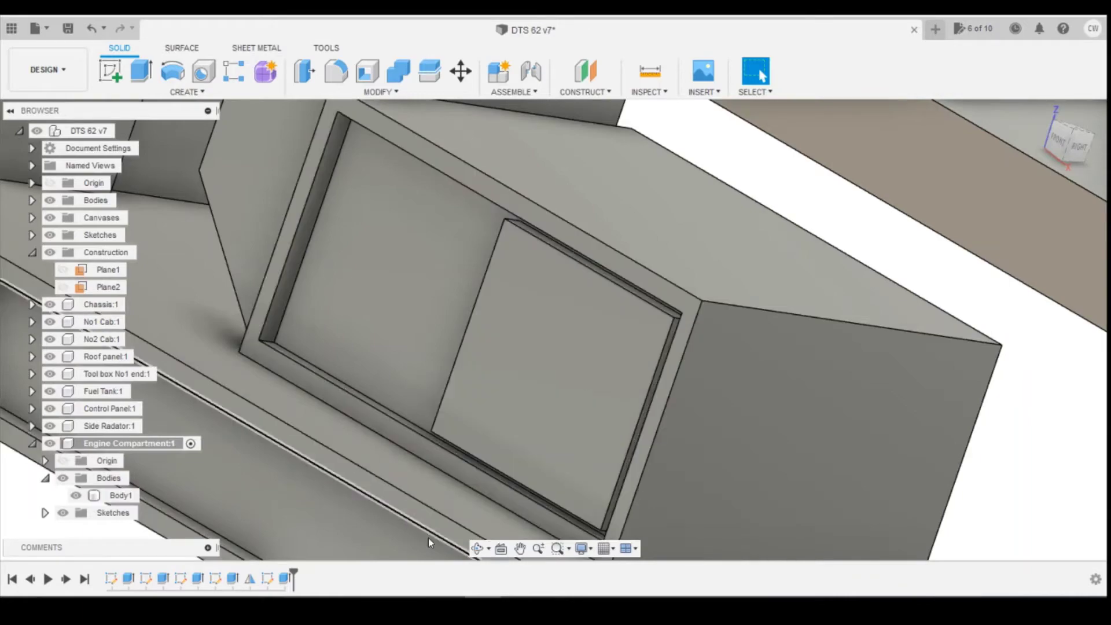
pyautogui.moveTo(410, 597)
pyautogui.click(543, 561)
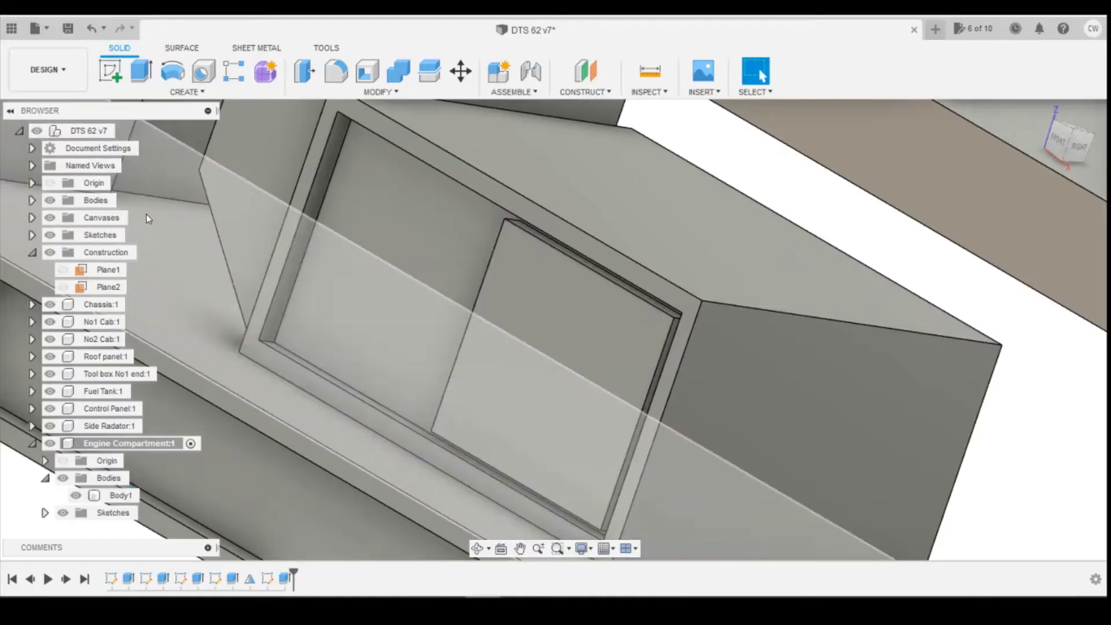
# Step: Mirror the Extrude5 door panel across Plane1, then open the train reference photo
pyautogui.click(175, 91)
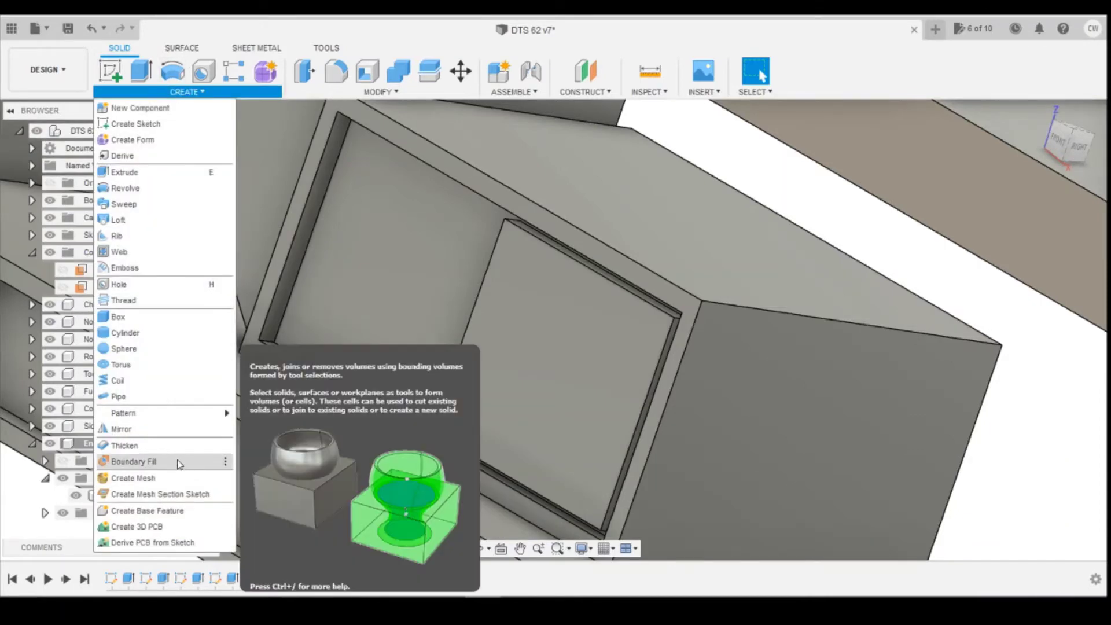
pyautogui.click(174, 433)
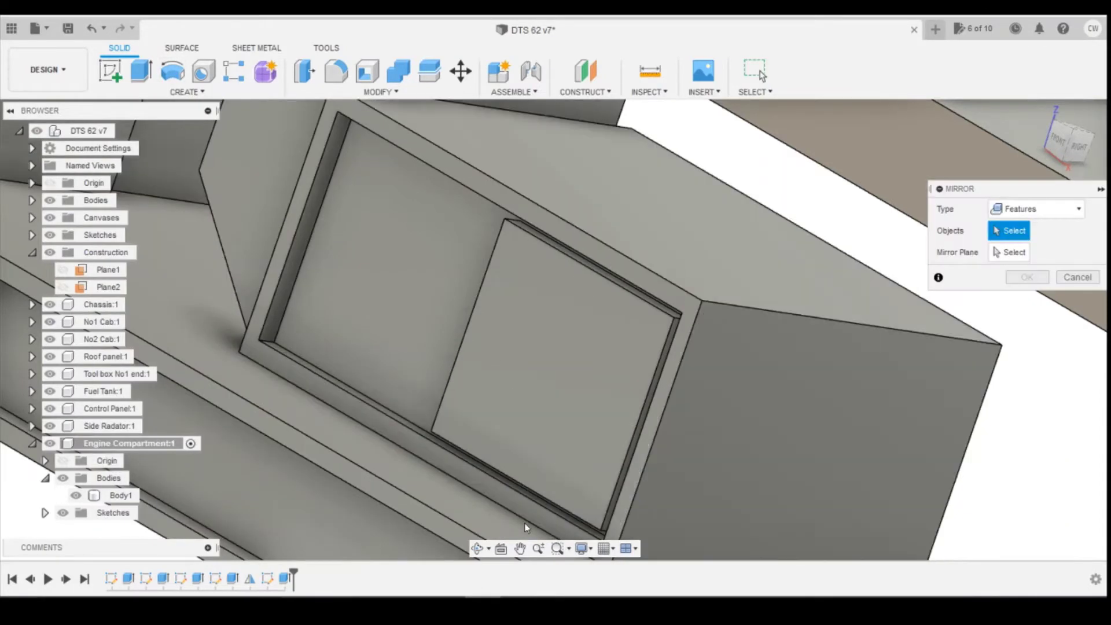
pyautogui.click(284, 578)
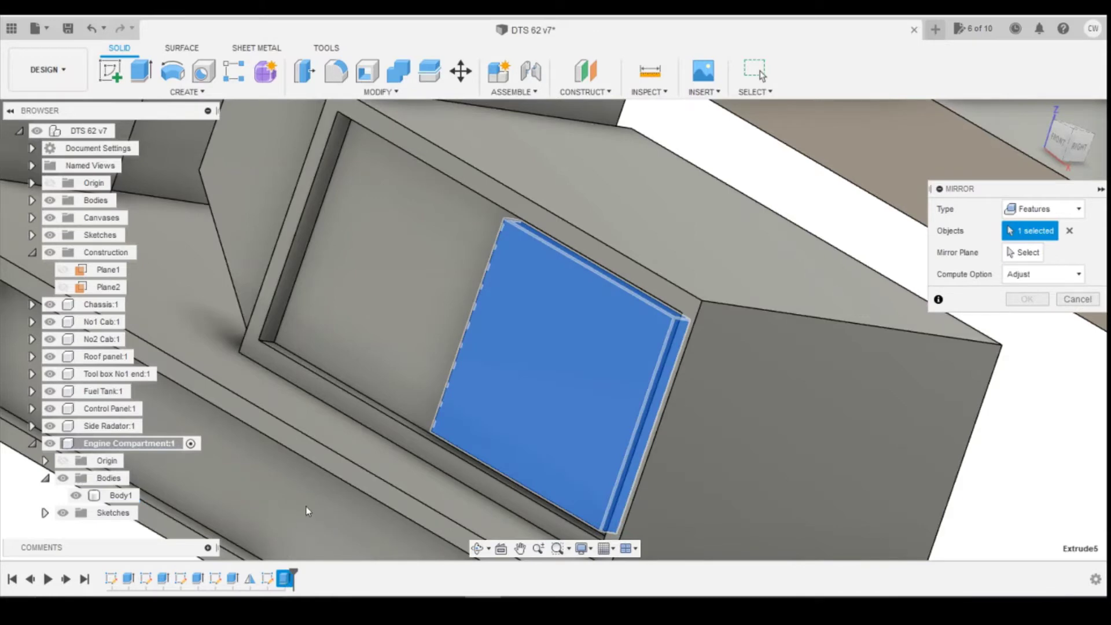
pyautogui.scroll(-2, 306, 511)
pyautogui.click(63, 270)
pyautogui.scroll(-2, 180, 299)
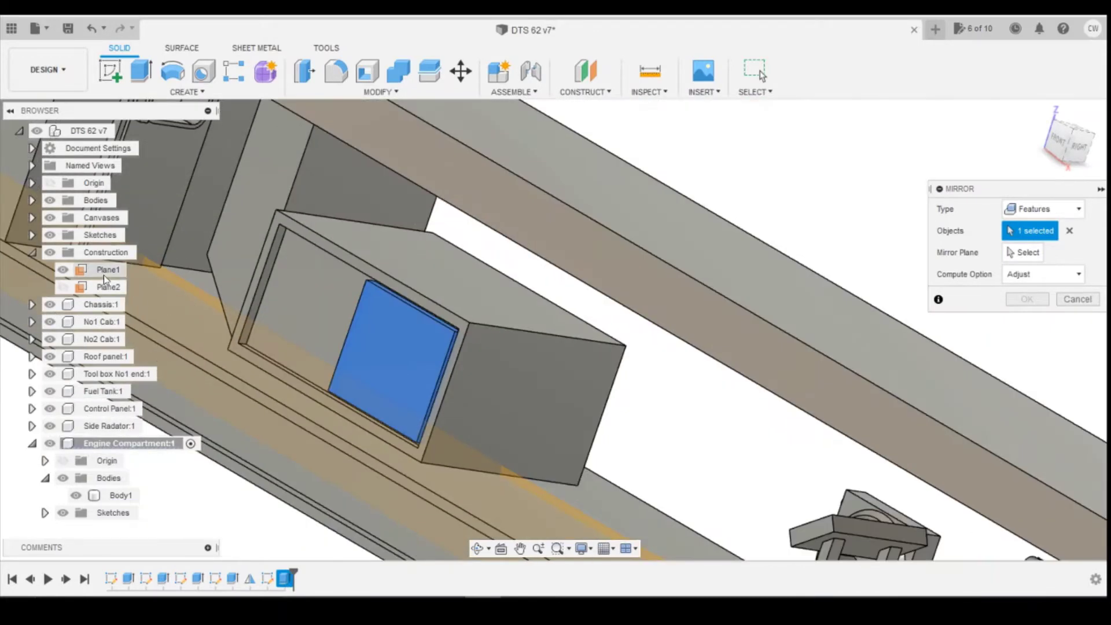
pyautogui.click(1022, 252)
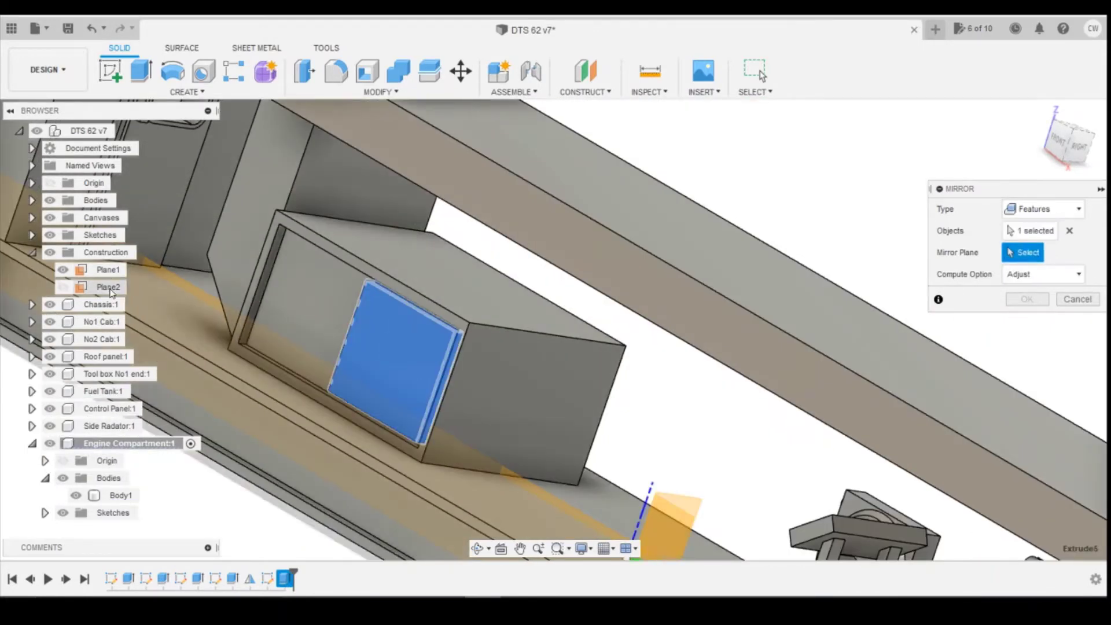
pyautogui.click(108, 274)
pyautogui.click(1027, 299)
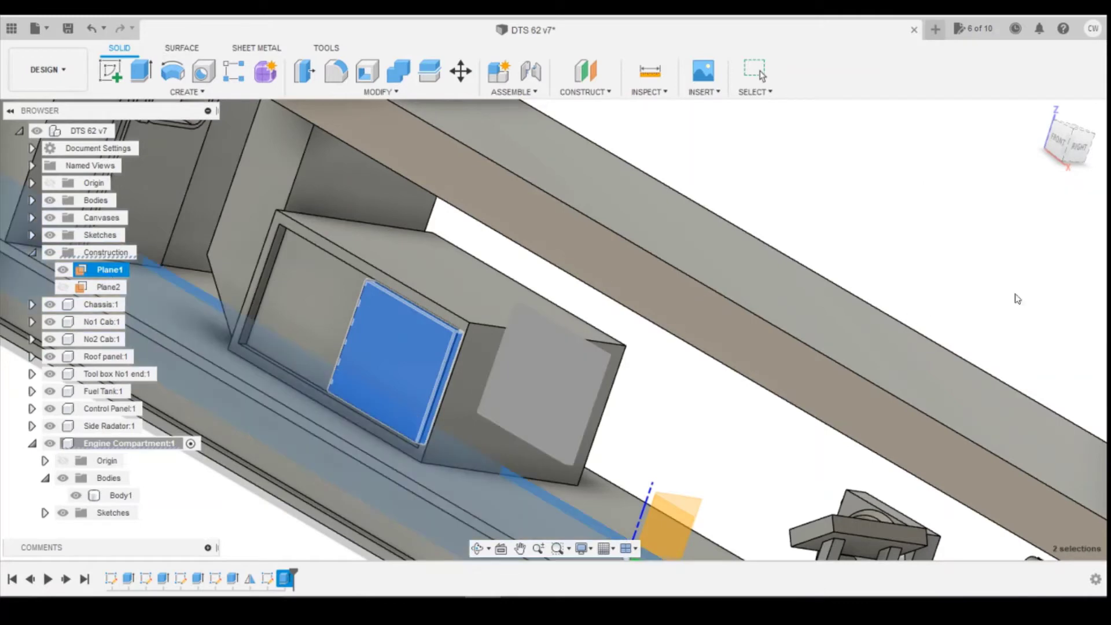
pyautogui.click(1094, 140)
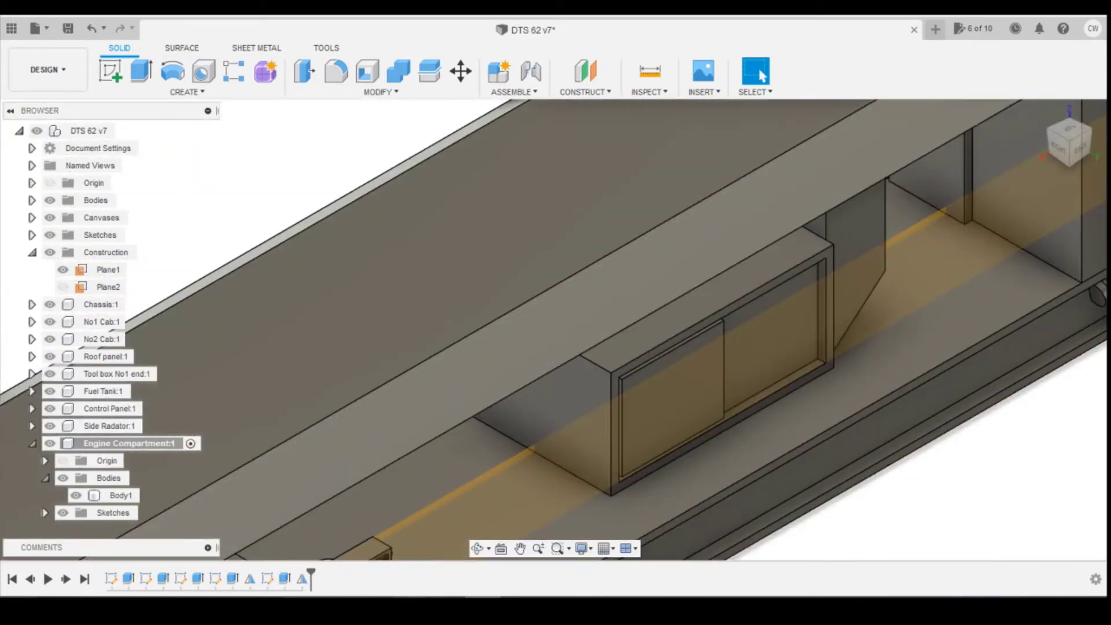
pyautogui.moveTo(453, 595)
pyautogui.click(564, 562)
pyautogui.scroll(-1, 594, 427)
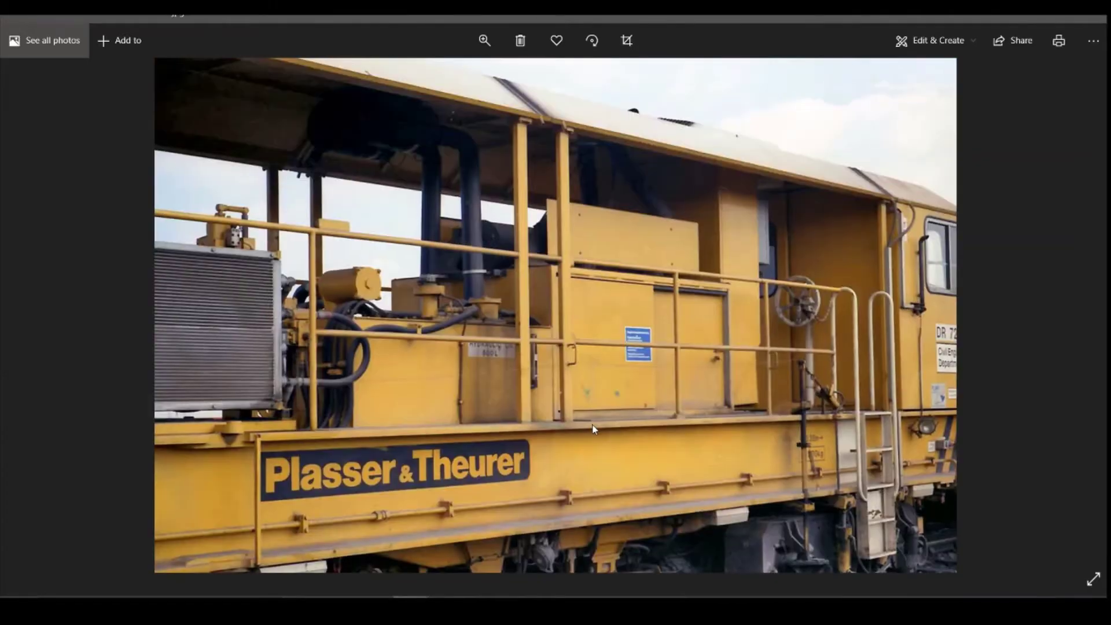
pyautogui.press('Right')
pyautogui.press('Right')
pyautogui.press('Right')
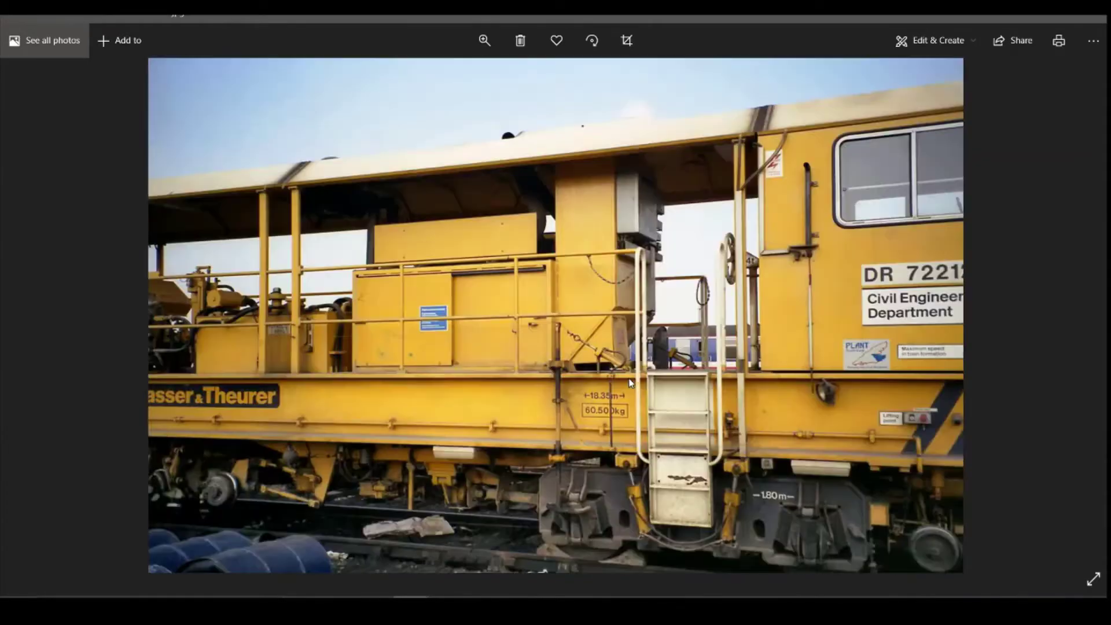
pyautogui.press('Right')
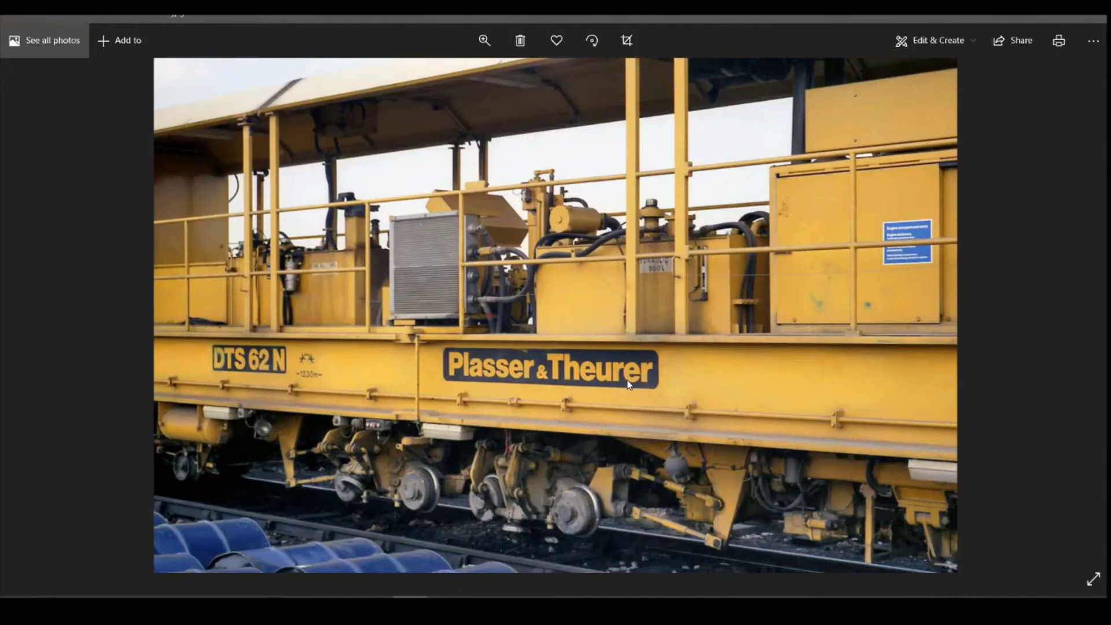
pyautogui.press('Right')
pyautogui.press('Right')
pyautogui.press('Right')
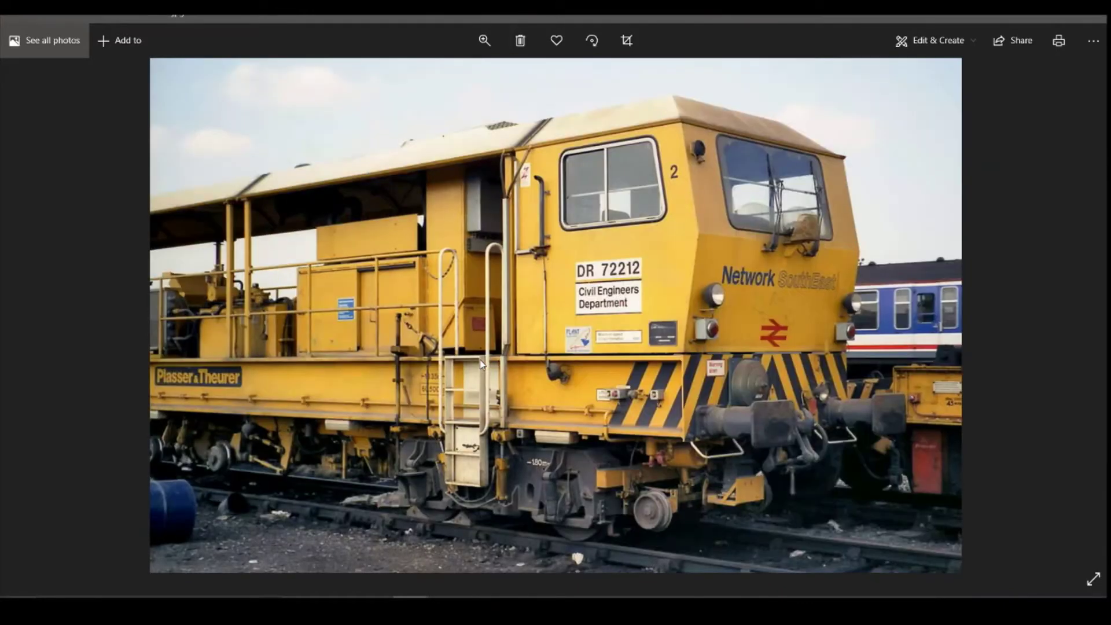
pyautogui.press('Right')
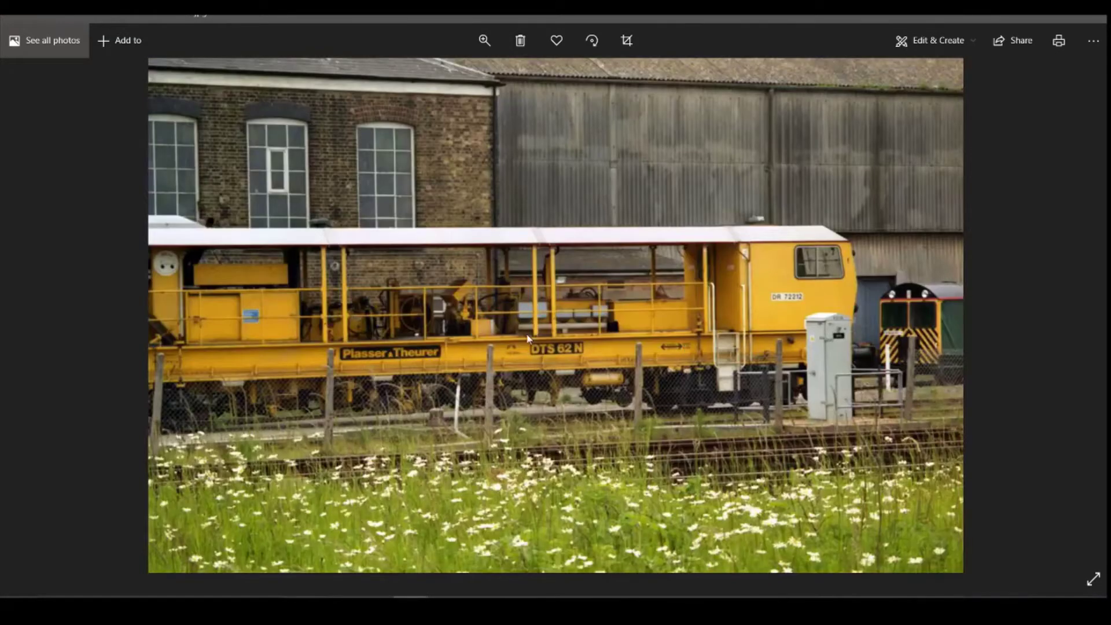
pyautogui.press('Right')
pyautogui.press('Right')
pyautogui.press('Right')
pyautogui.press('Right')
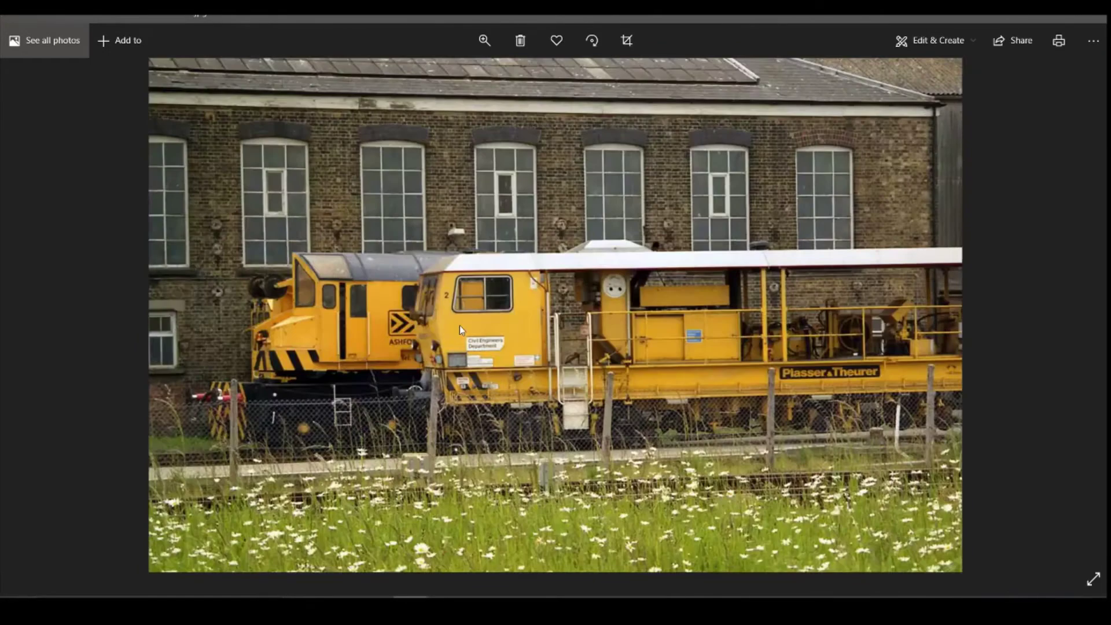
pyautogui.press('Right')
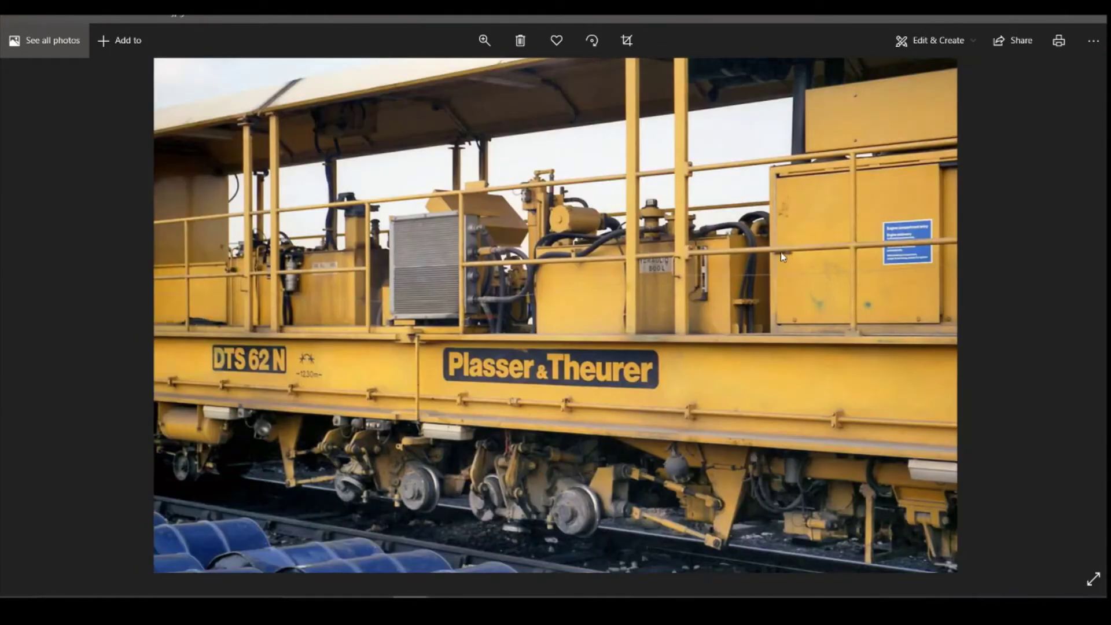
pyautogui.press('Right')
pyautogui.press('Right')
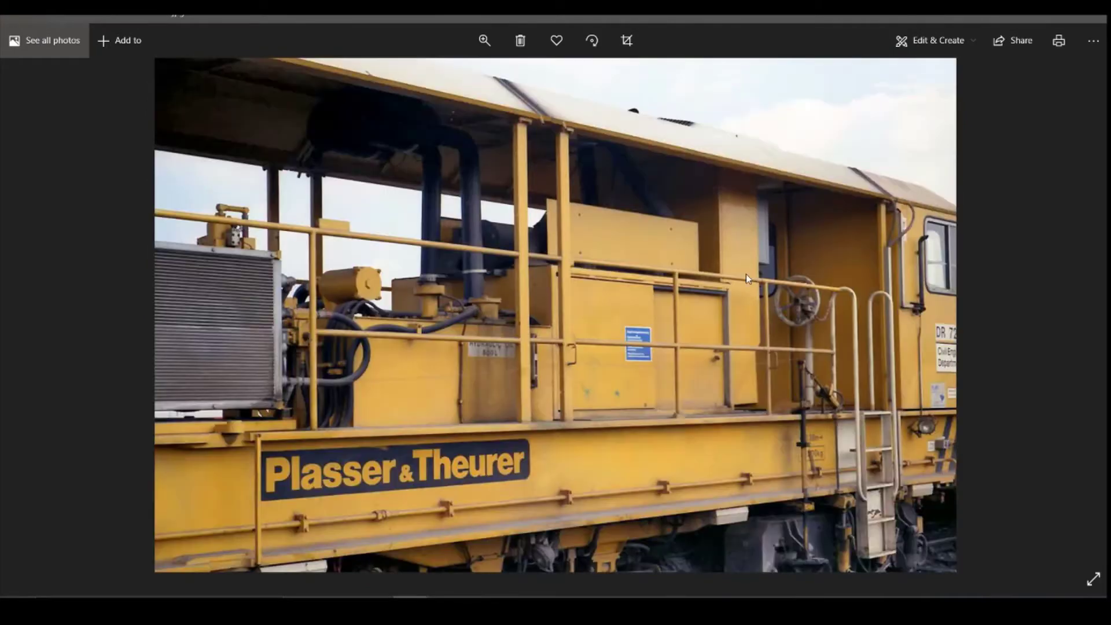
pyautogui.press('Right')
pyautogui.press('Right')
pyautogui.press('Right')
pyautogui.press('Right')
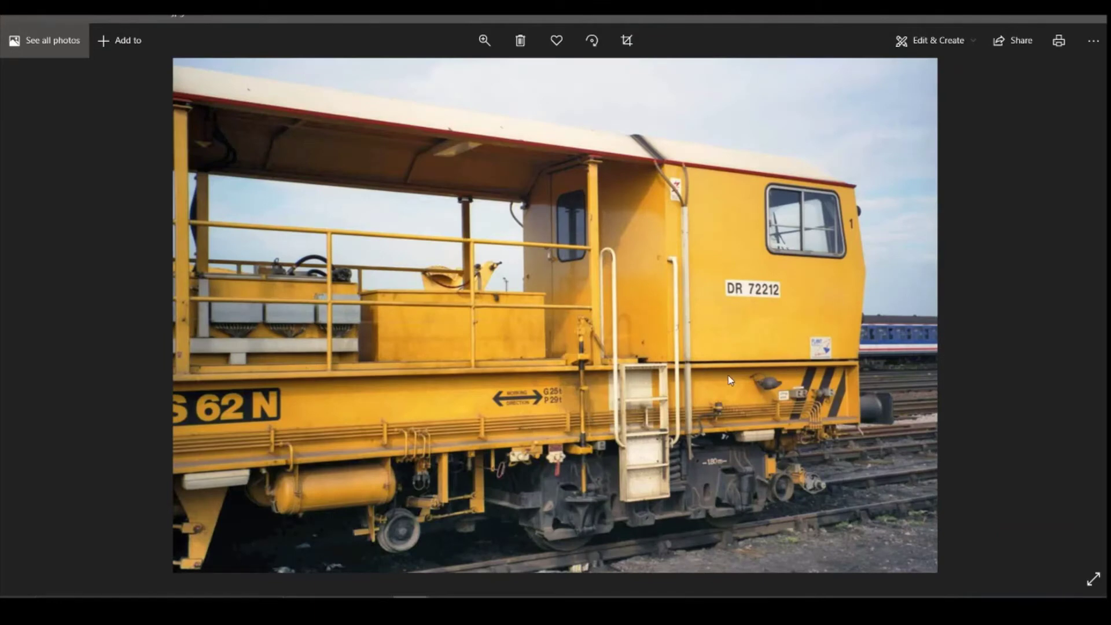
pyautogui.press('Right')
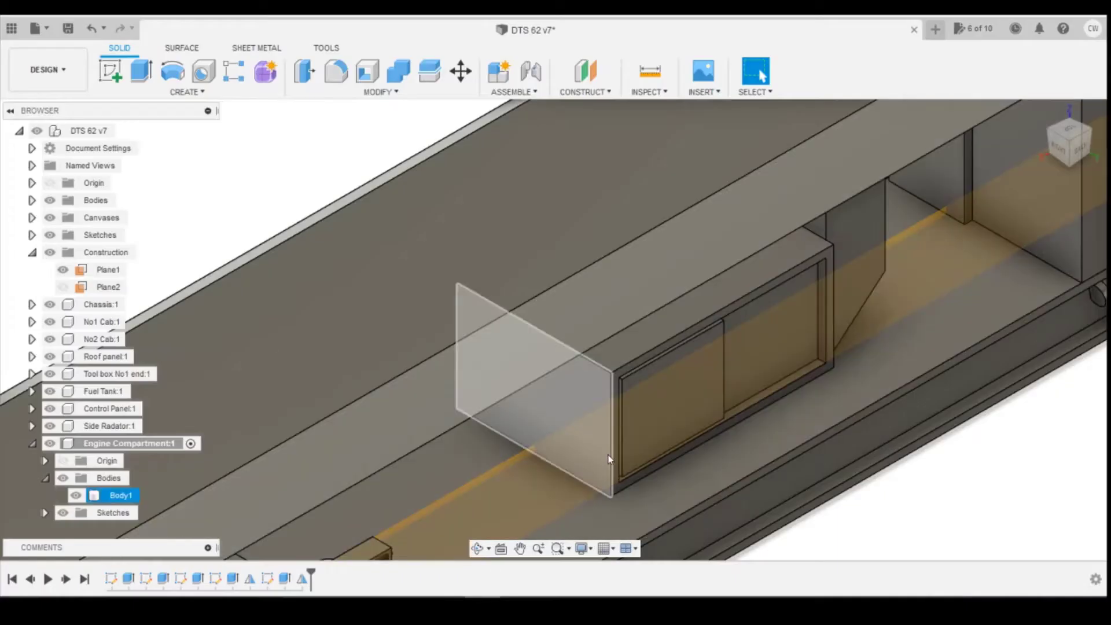
# Step: Switch to the BACK view and start a sketch on the door panel's flat face
pyautogui.press('Escape')
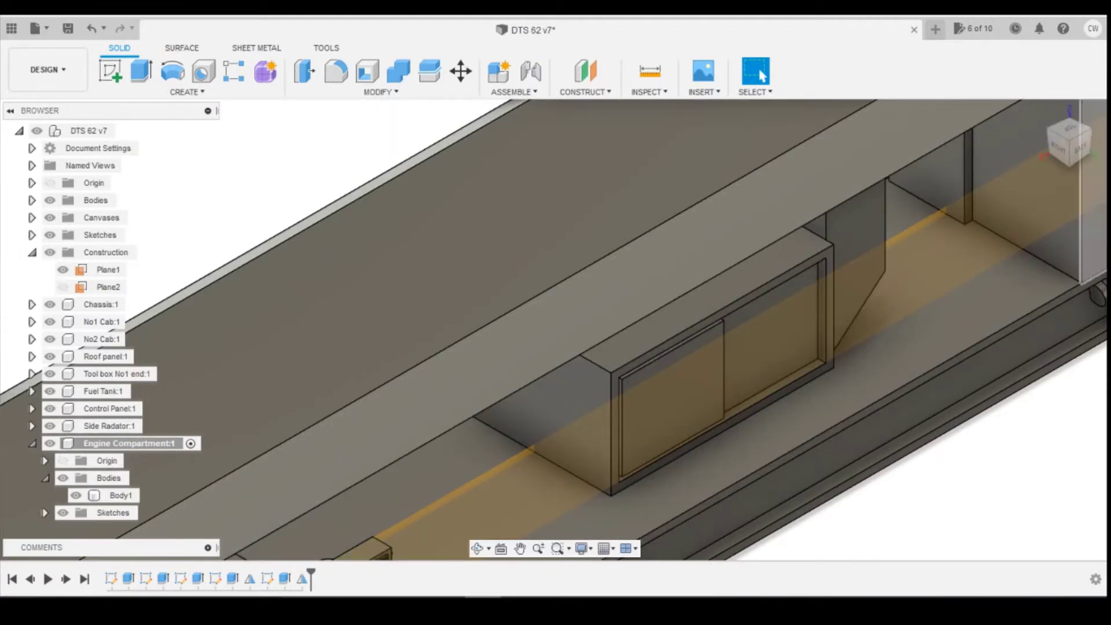
pyautogui.click(1077, 149)
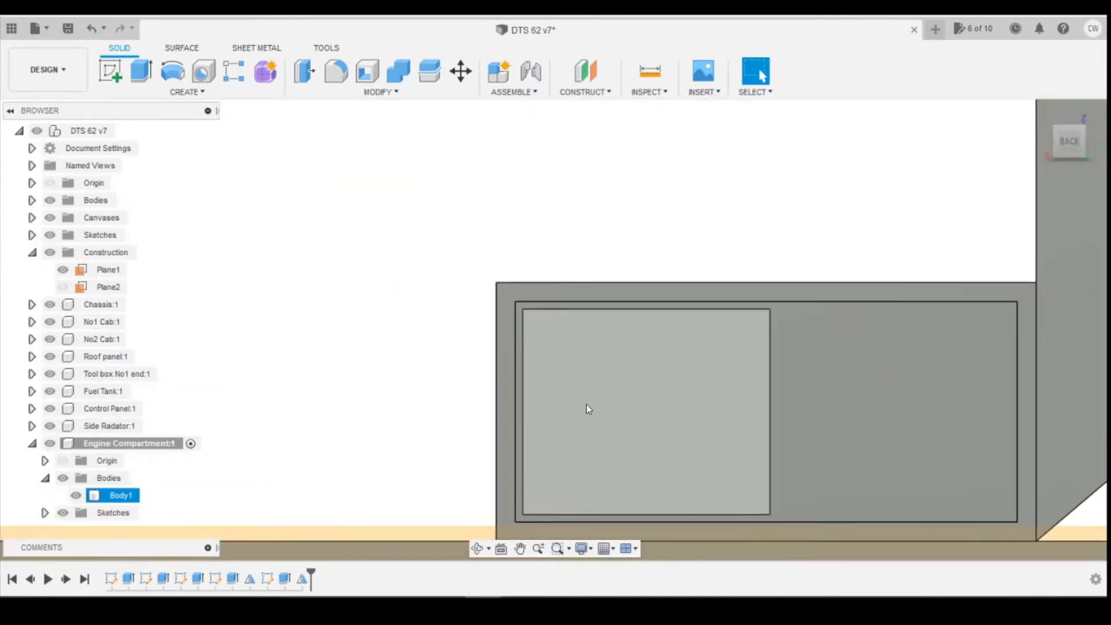
pyautogui.click(119, 81)
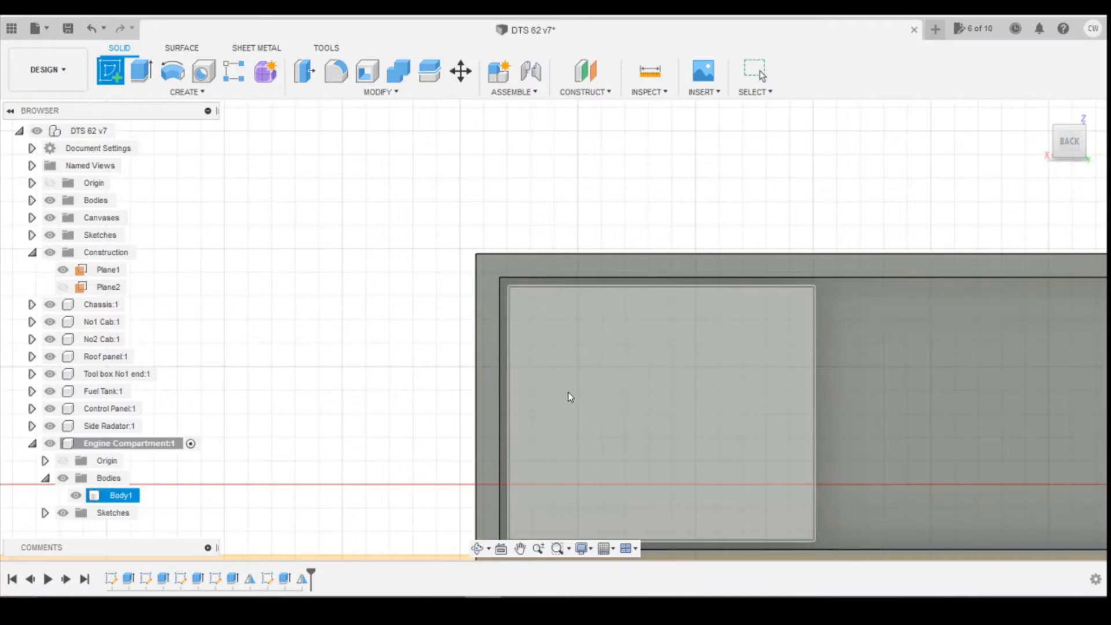
pyautogui.click(597, 401)
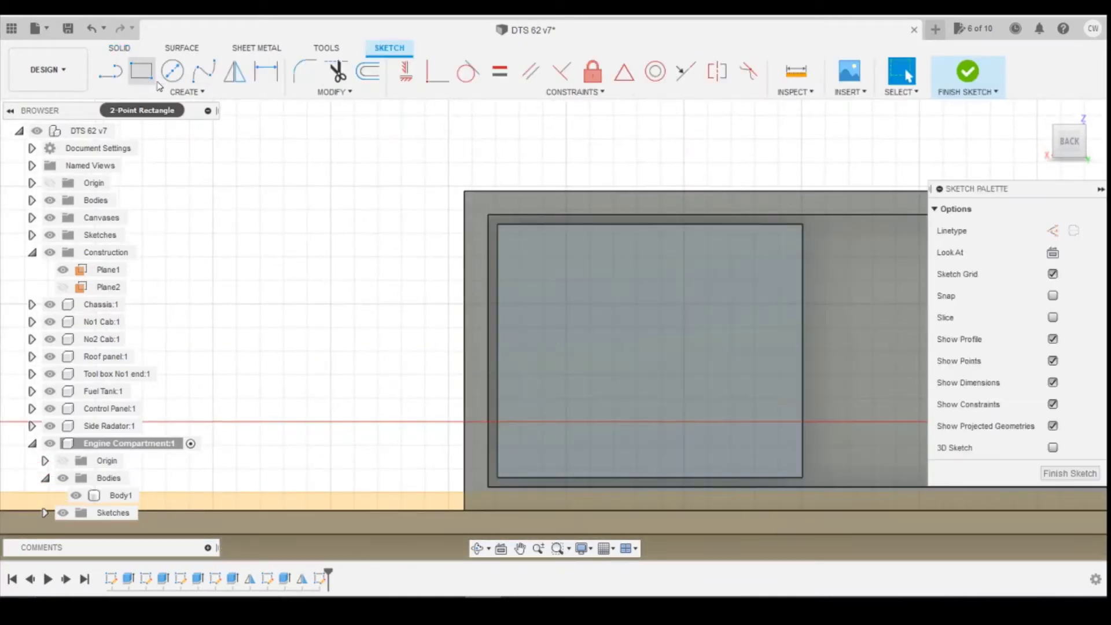
# Step: Draw a 3-point rectangle 1 × 0.4 mm across the door panel's left edge
pyautogui.click(142, 95)
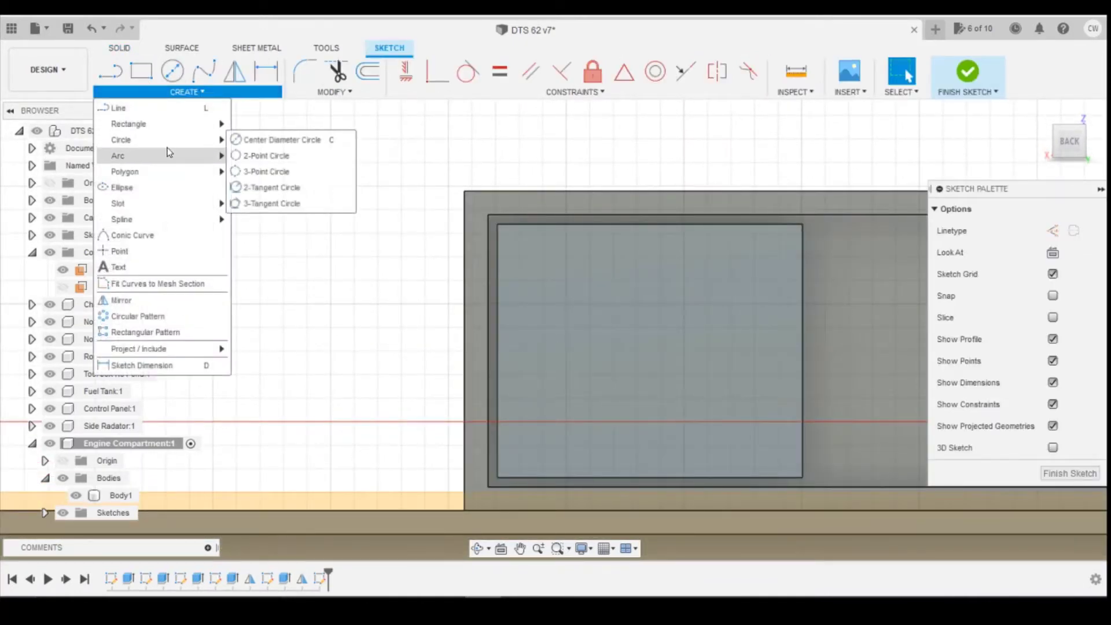
pyautogui.moveTo(222, 124)
pyautogui.click(243, 139)
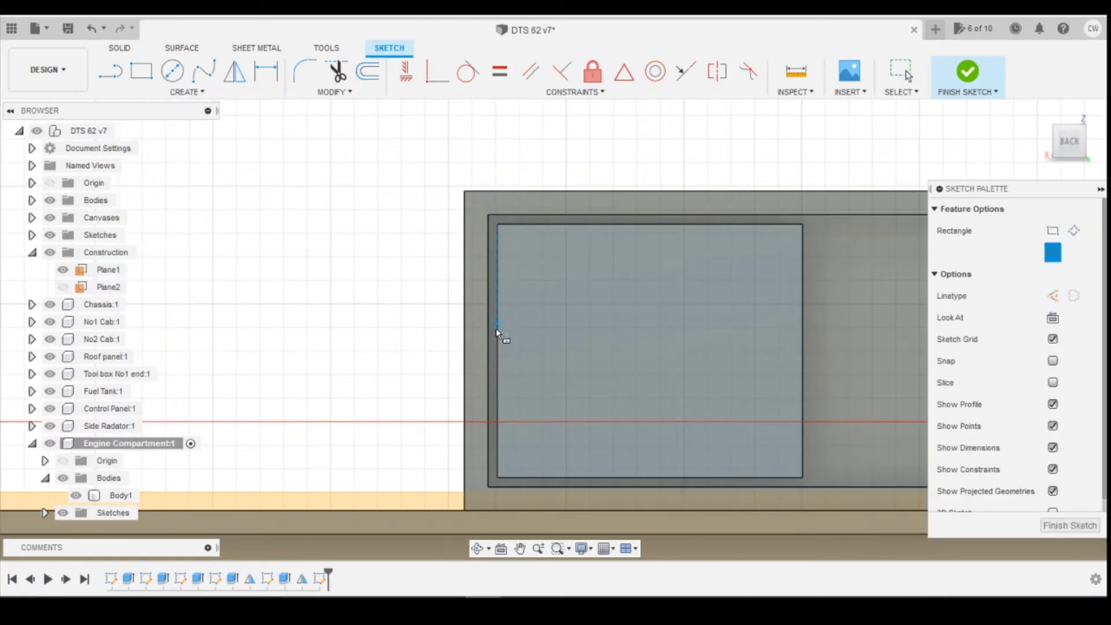
pyautogui.click(498, 354)
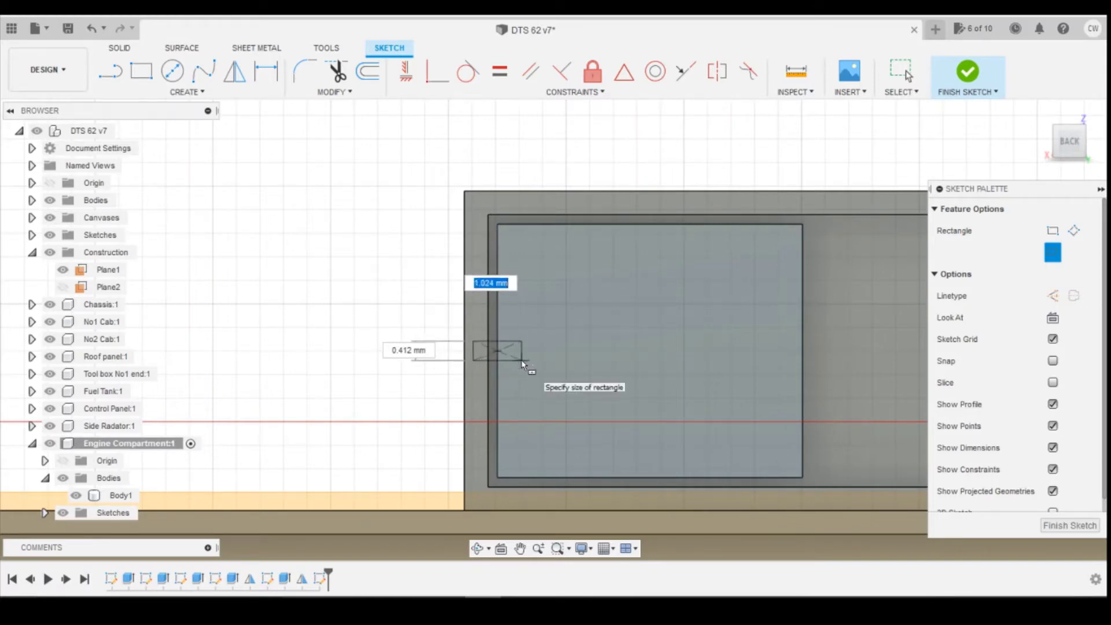
pyautogui.press('Tab')
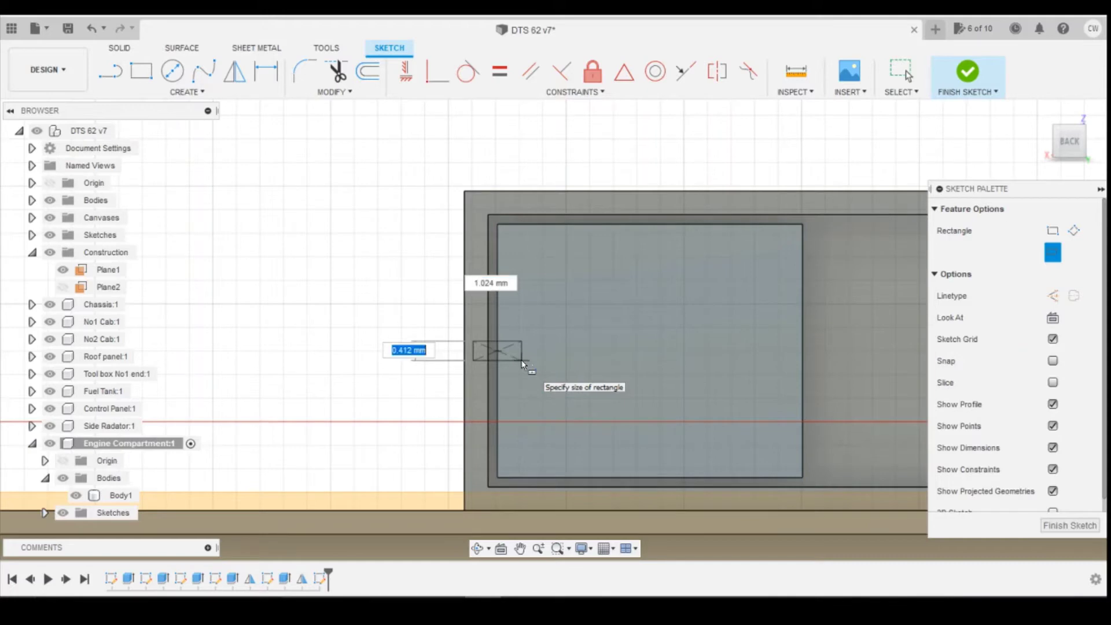
pyautogui.press('Tab')
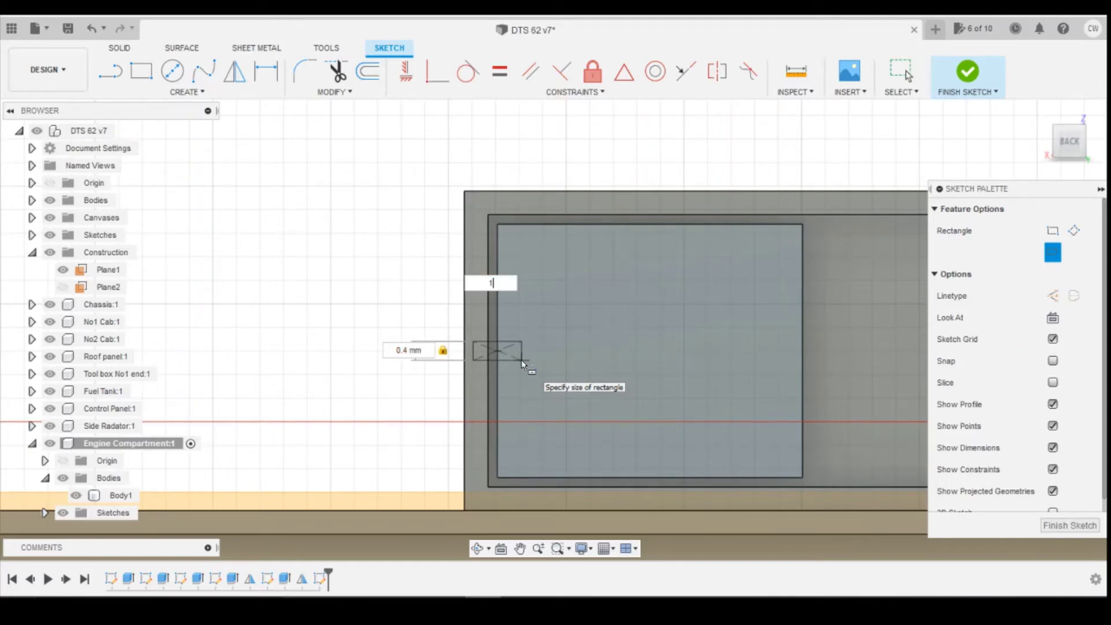
pyautogui.press('Return')
pyautogui.press('Escape')
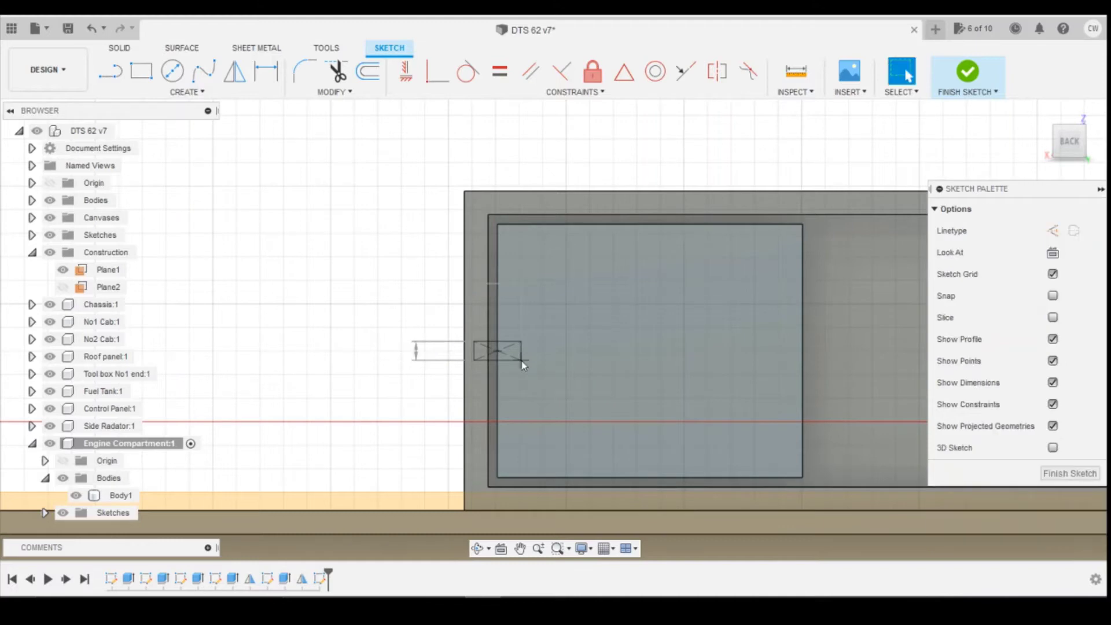
# Step: Select both halves of the rectangle as profiles
pyautogui.scroll(5, 520, 355)
pyautogui.click(526, 336)
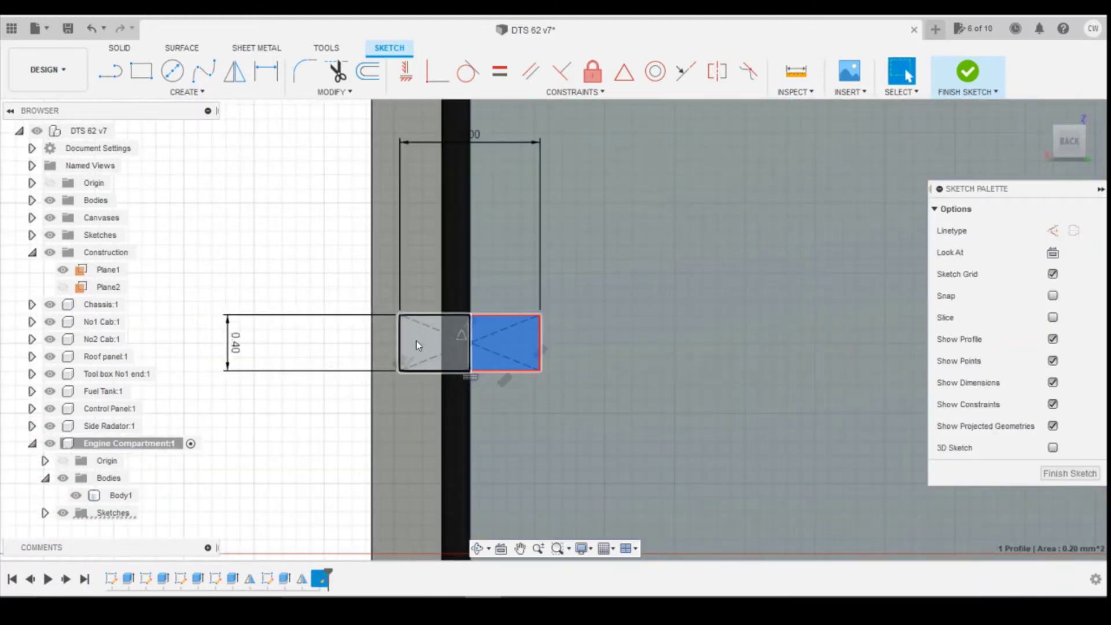
pyautogui.keyDown('shift'); pyautogui.click(415, 341); pyautogui.keyUp('shift')
# Step: Extrude the two profiles in Two Sides mode, 0.40 mm and 0.70 mm
pyautogui.rightClick(514, 350)
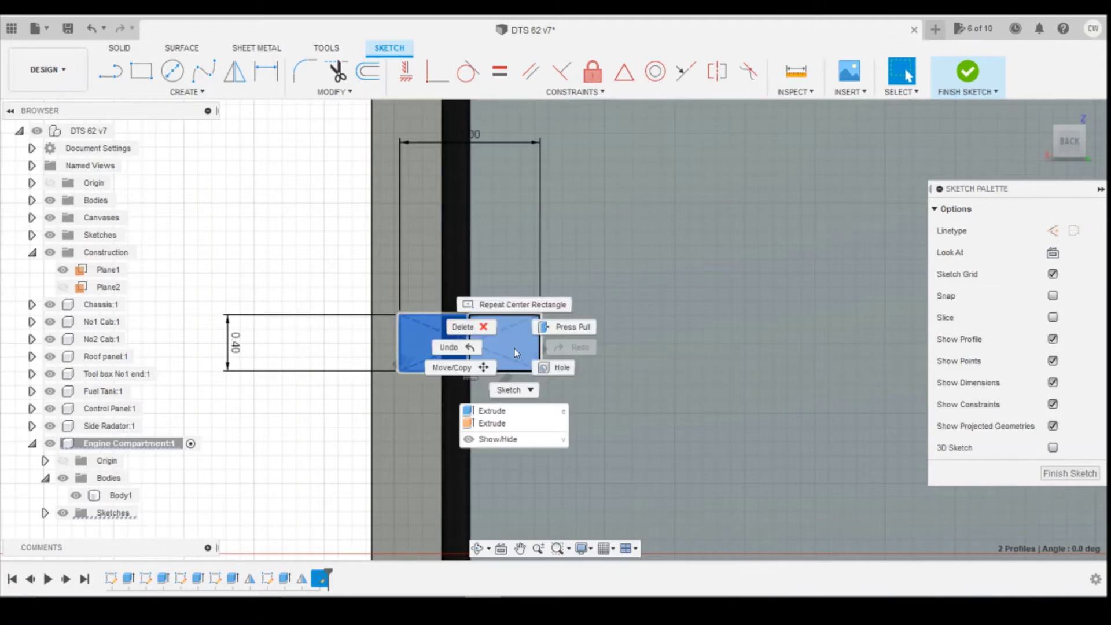
pyautogui.click(492, 410)
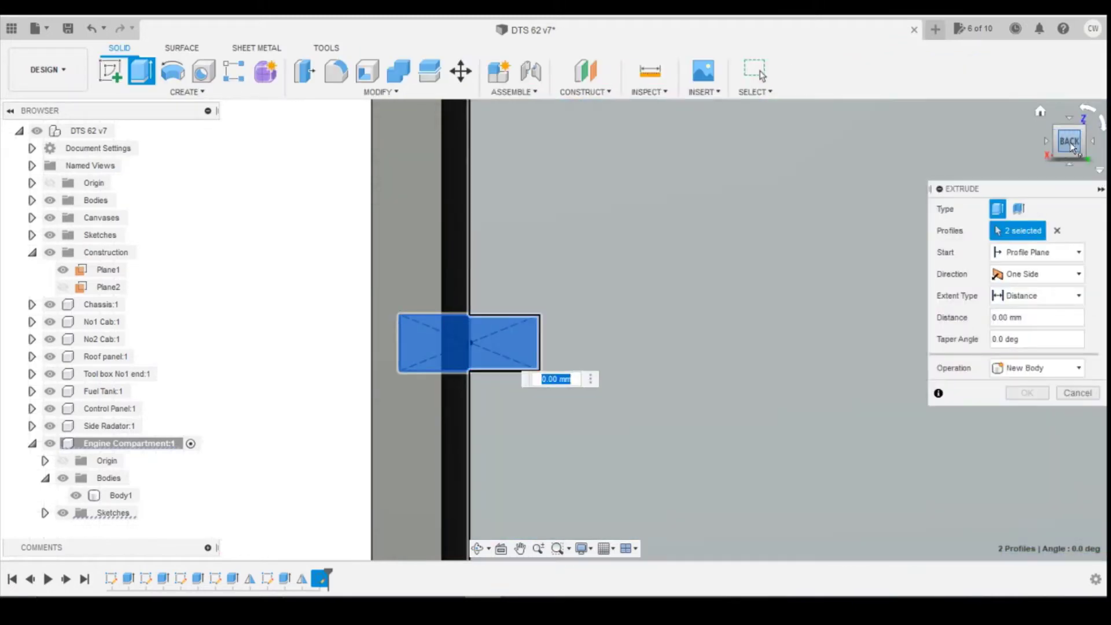
pyautogui.moveTo(1073, 147); pyautogui.dragTo(72, 168)
pyautogui.moveTo(468, 365); pyautogui.dragTo(491, 372)
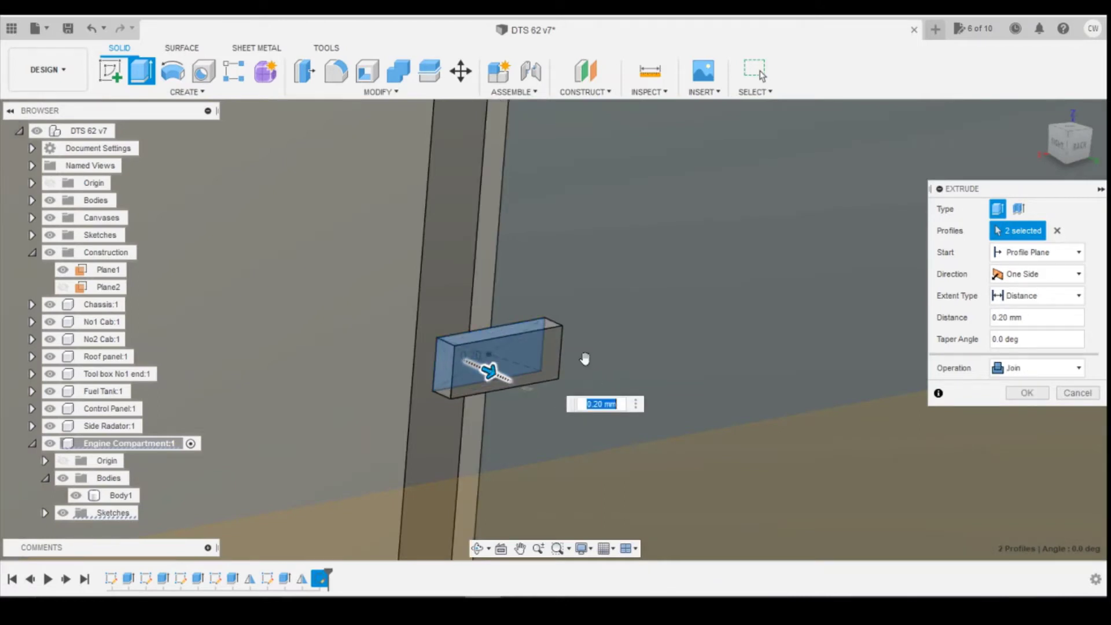
pyautogui.click(1035, 274)
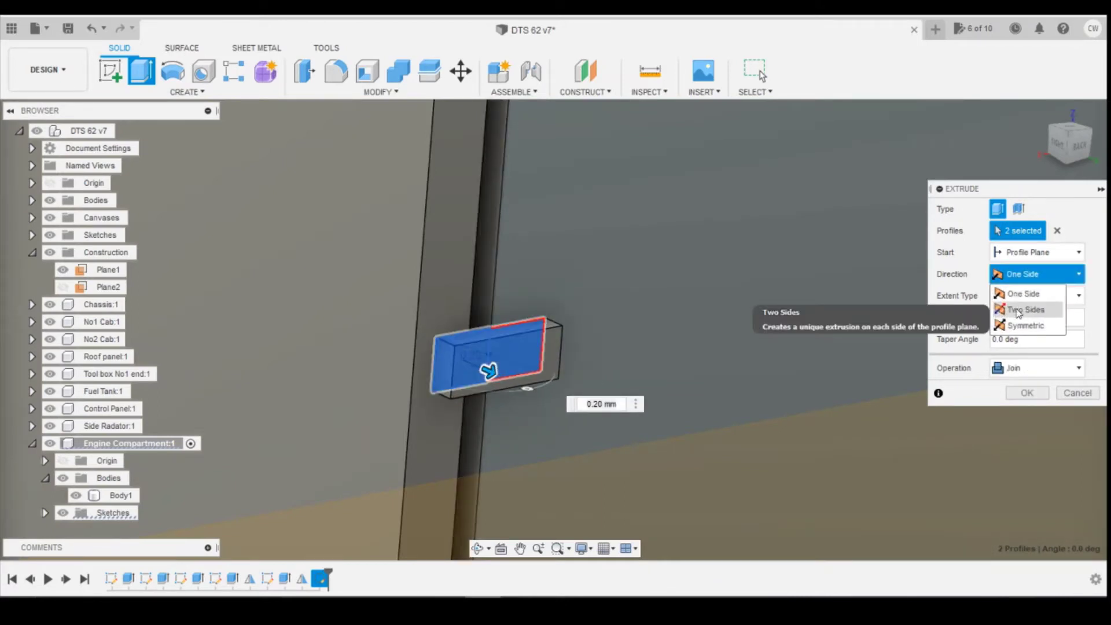
pyautogui.click(1018, 310)
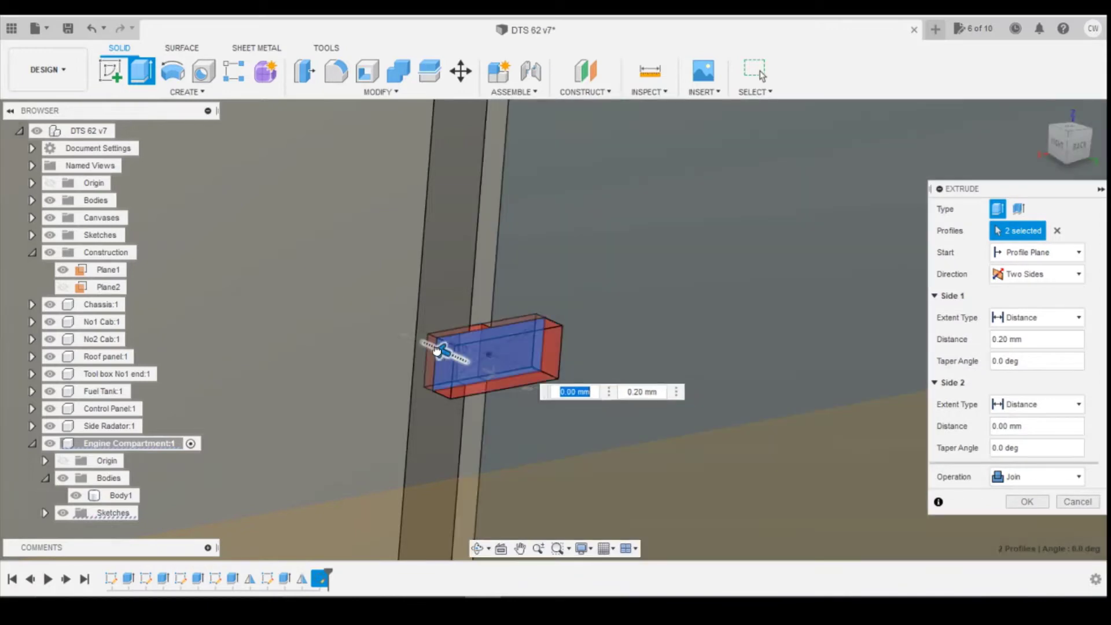
pyautogui.moveTo(436, 351); pyautogui.dragTo(389, 326)
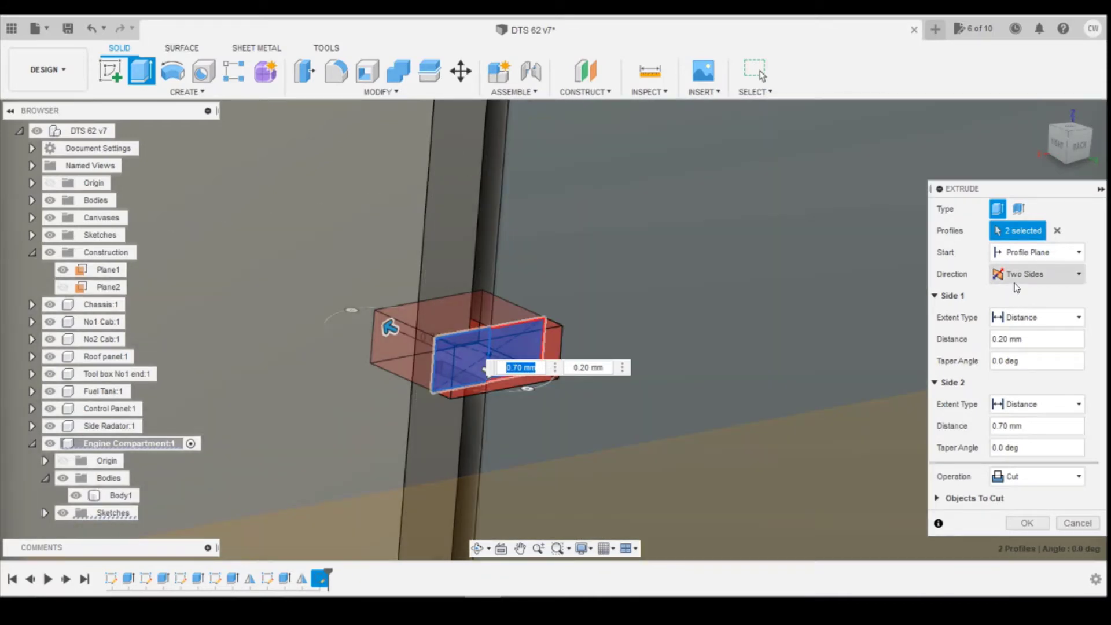
# Step: Set the extrusion operation to Join and confirm the handle block
pyautogui.click(1036, 476)
pyautogui.click(1024, 492)
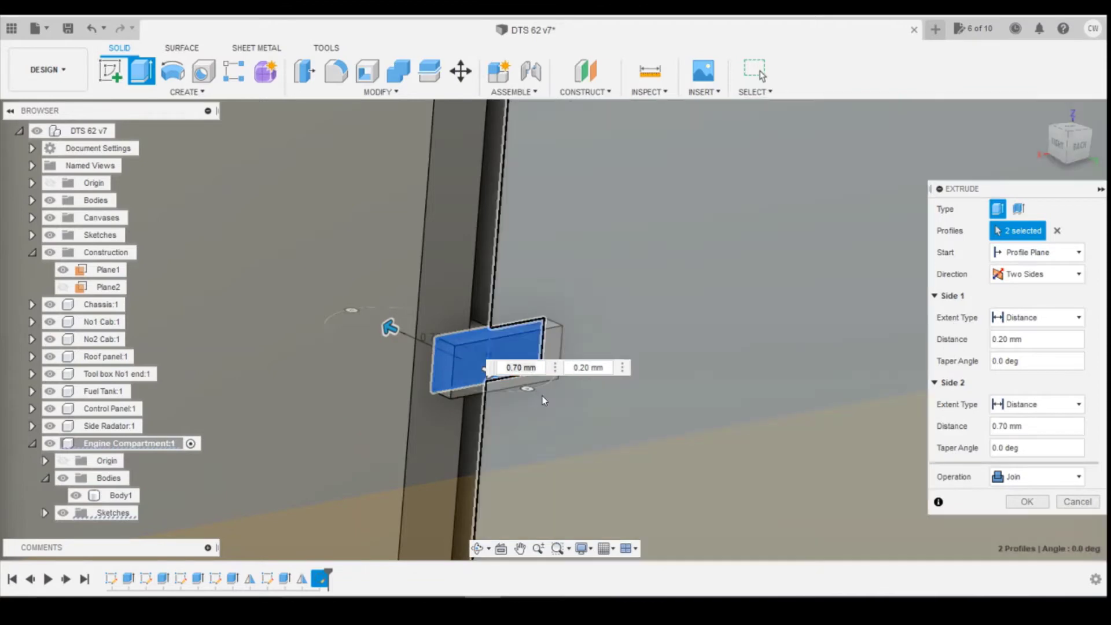
pyautogui.scroll(-2, 542, 394)
pyautogui.scroll(-1, 518, 388)
pyautogui.moveTo(508, 380); pyautogui.dragTo(524, 379)
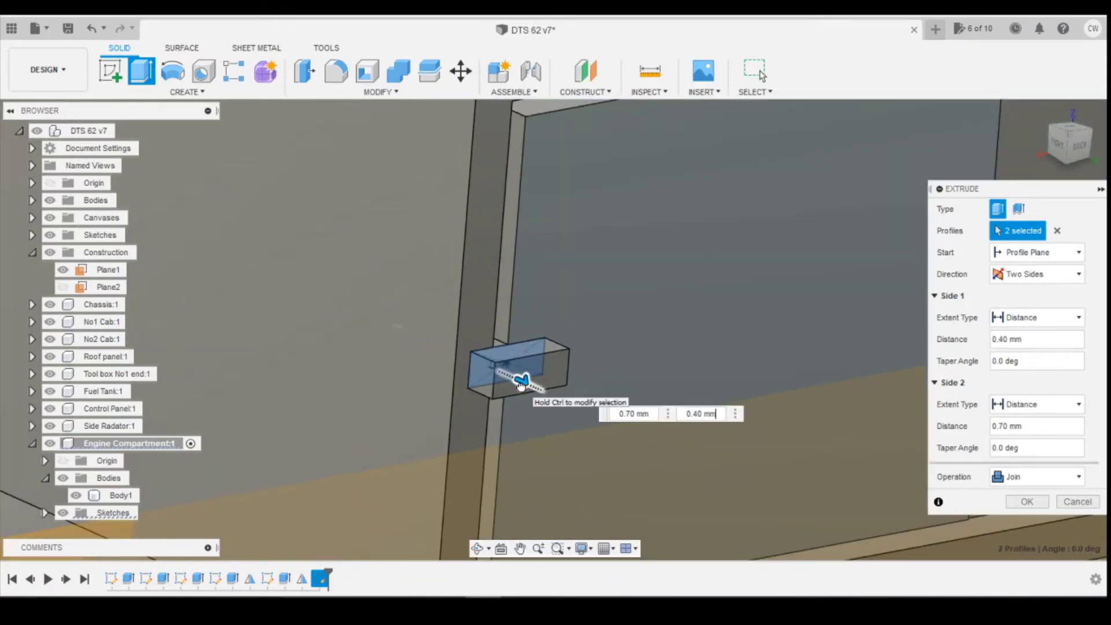
pyautogui.click(1028, 502)
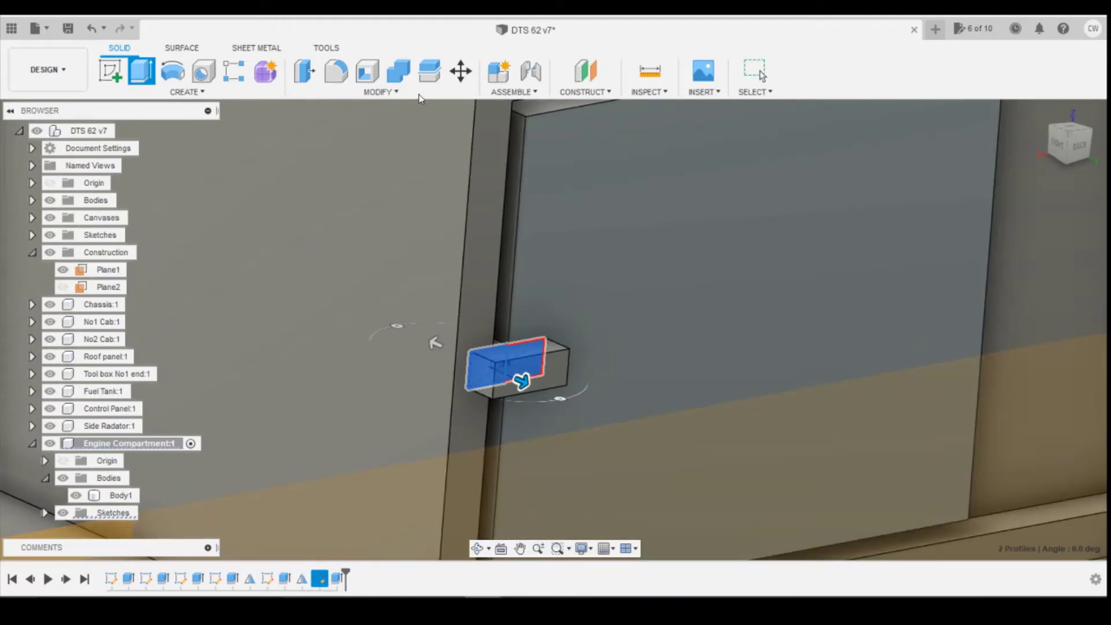
pyautogui.click(172, 93)
# Step: Mirror the handle extrusion Extrude6 across Plane1
pyautogui.click(167, 427)
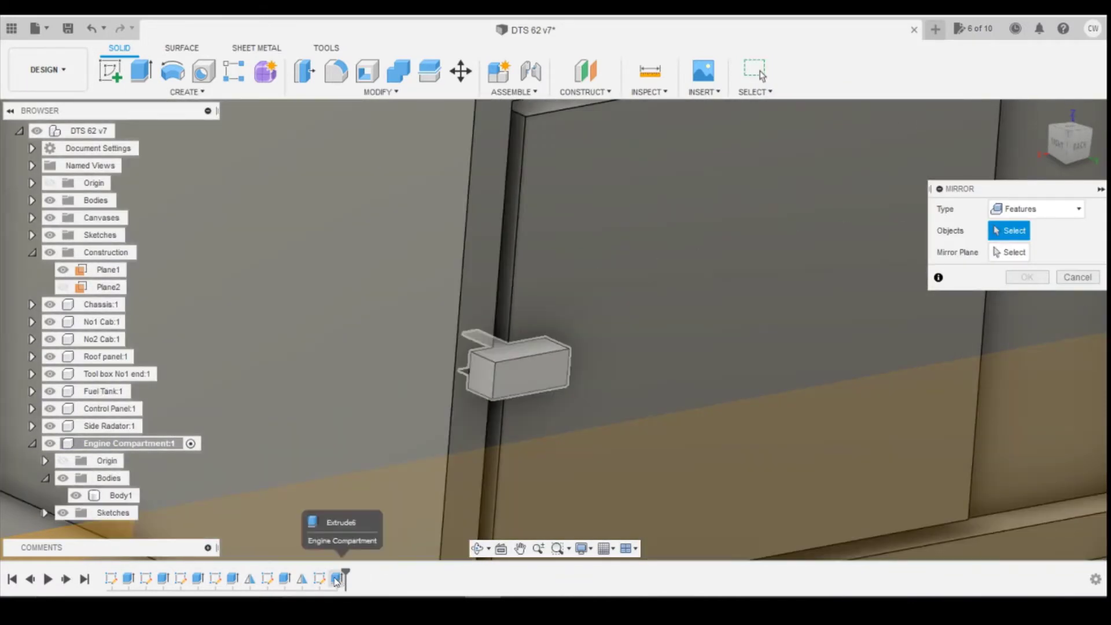
pyautogui.click(337, 578)
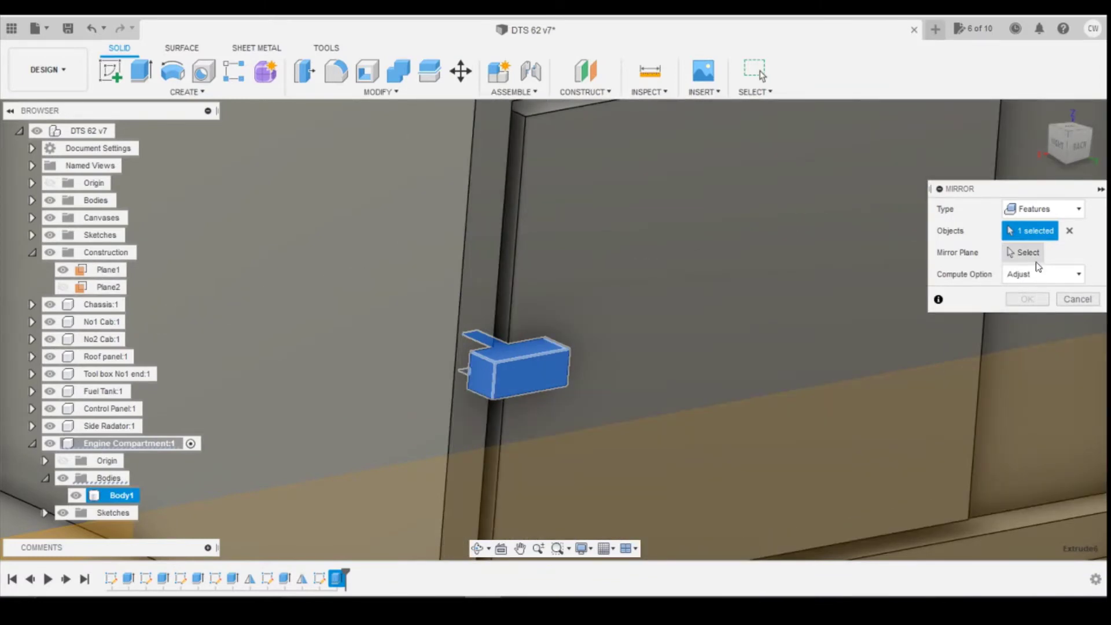
pyautogui.click(1026, 254)
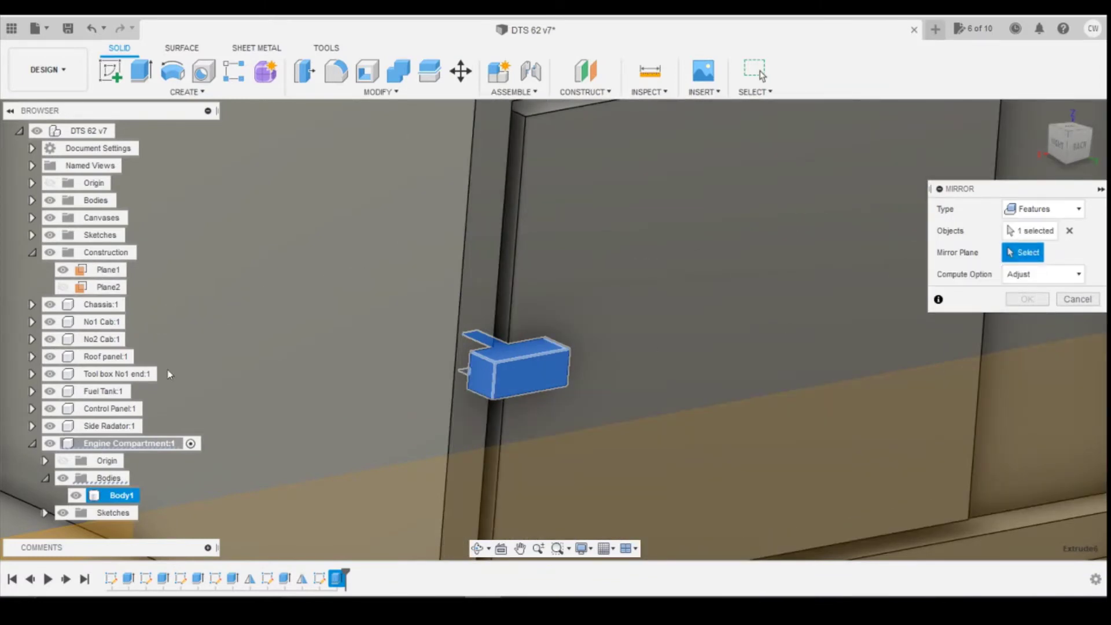
pyautogui.click(1044, 381)
pyautogui.click(1011, 299)
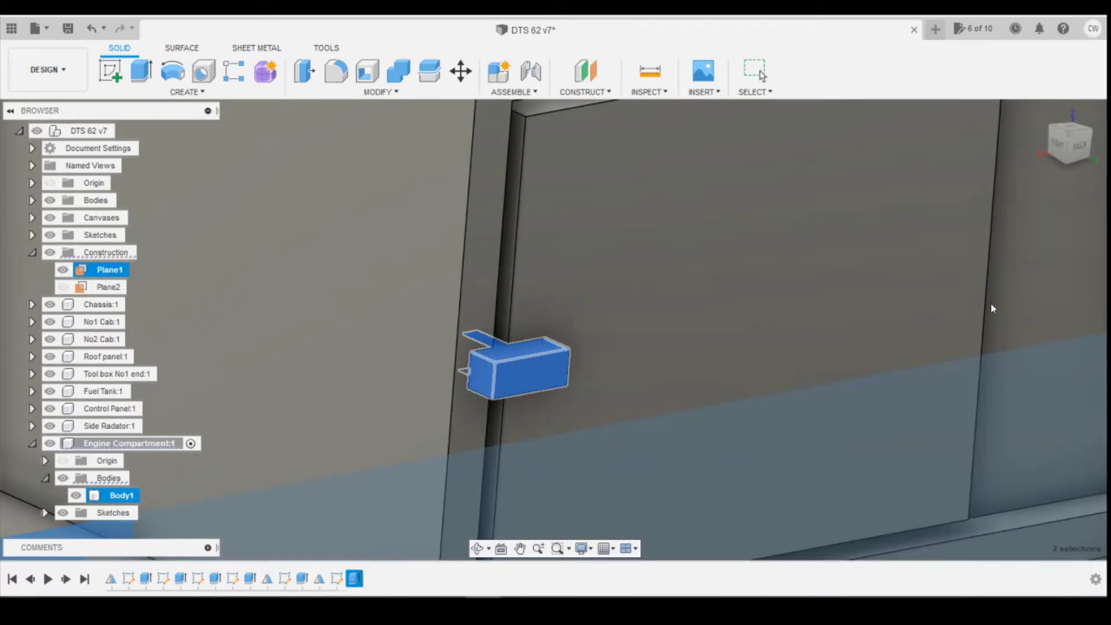
pyautogui.scroll(-5, 758, 425)
pyautogui.scroll(3, 714, 429)
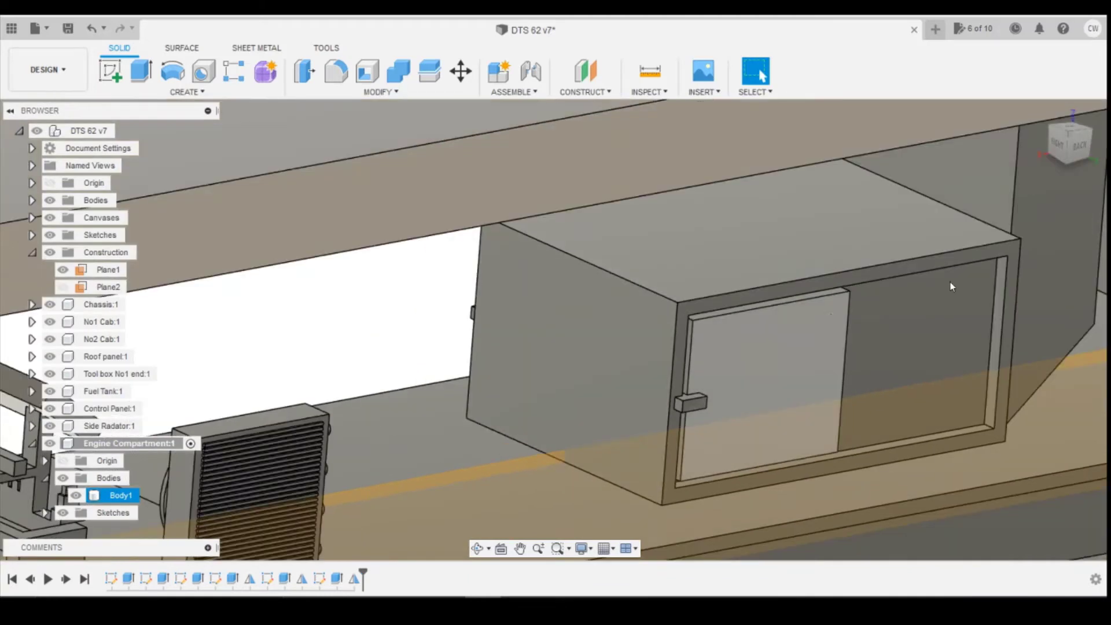
# Step: Orbit around the engine-compartment box to inspect it from behind and the front
pyautogui.press('Escape')
pyautogui.moveTo(1080, 148)
pyautogui.mouseDown()
pyautogui.moveTo(1045, 134)
pyautogui.moveTo(1063, 141)
pyautogui.mouseUp()
pyautogui.keyDown('shift'); pyautogui.moveTo(622, 333); pyautogui.dragTo(598, 290, button='middle'); pyautogui.keyUp('shift')
pyautogui.click(598, 290)
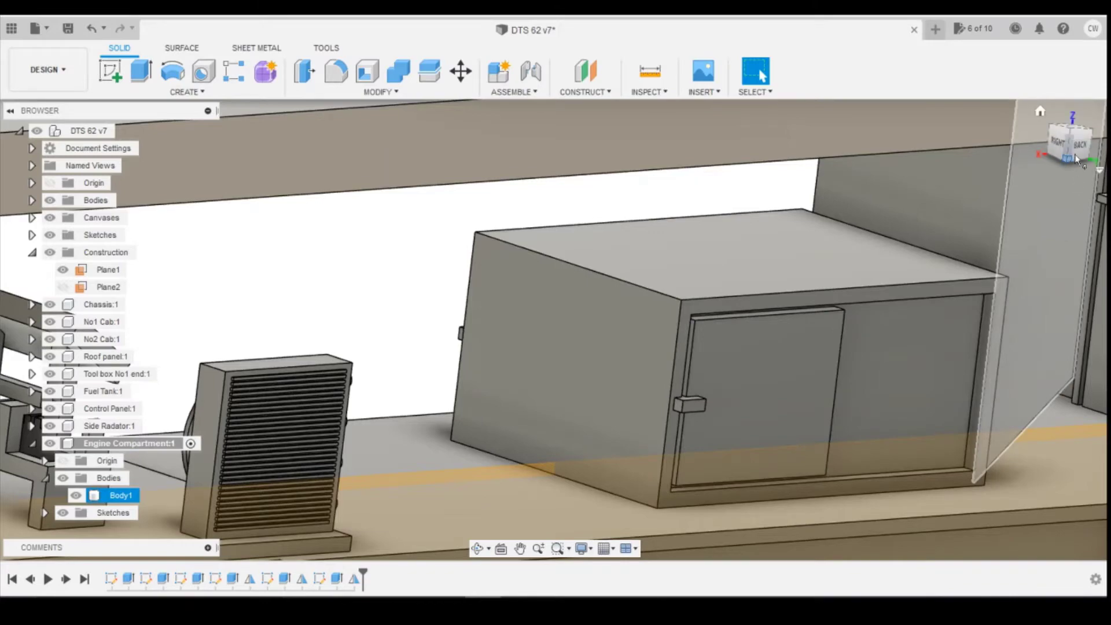
pyautogui.moveTo(1083, 149); pyautogui.dragTo(1048, 138)
pyautogui.keyDown('shift'); pyautogui.moveTo(497, 338); pyautogui.dragTo(912, 273, button='middle'); pyautogui.keyUp('shift')
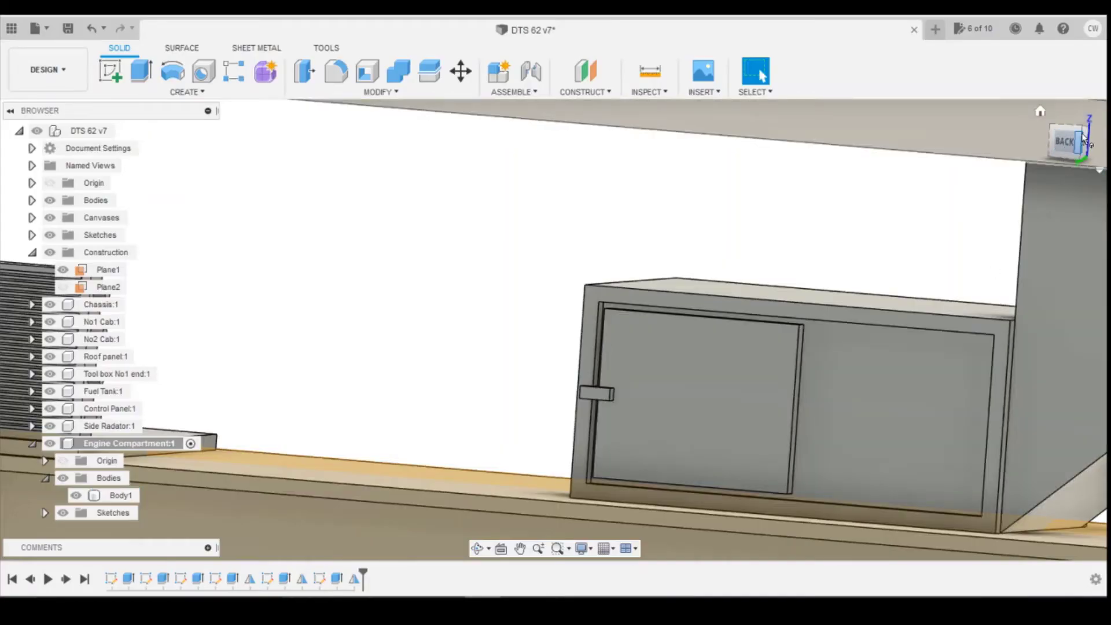
pyautogui.moveTo(1071, 142)
pyautogui.mouseDown()
pyautogui.moveTo(1022, 136)
pyautogui.moveTo(914, 185)
pyautogui.moveTo(833, 152)
pyautogui.moveTo(853, 155)
pyautogui.mouseUp()
pyautogui.scroll(-3, 1018, 297)
pyautogui.scroll(2, 567, 299)
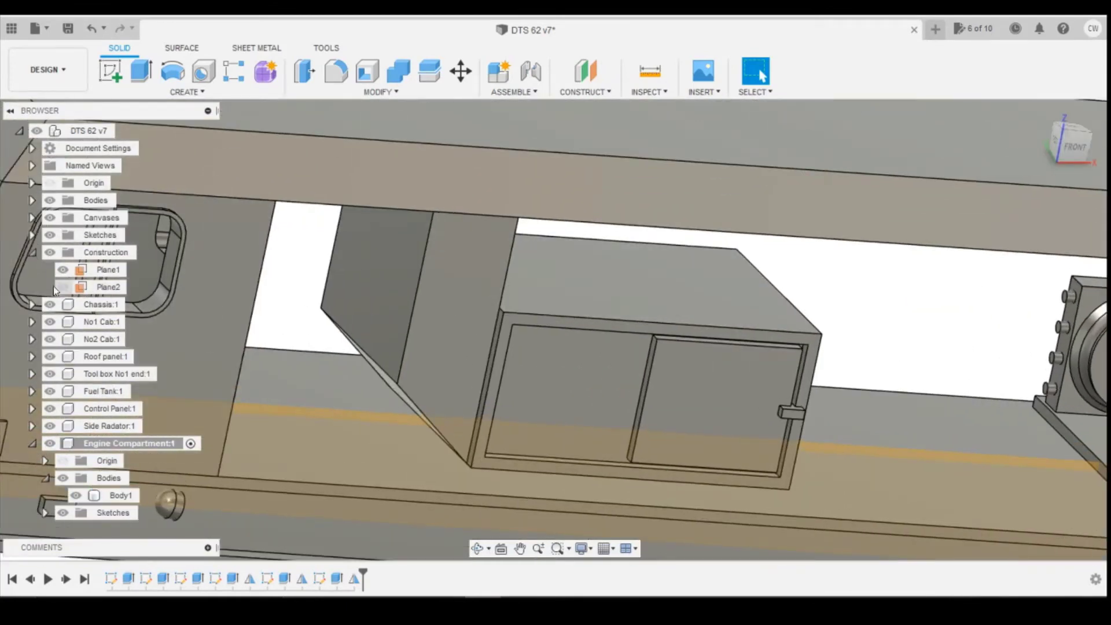
# Step: Hide Plane1 and Roof panel:1, then turn to the Front view
pyautogui.click(63, 270)
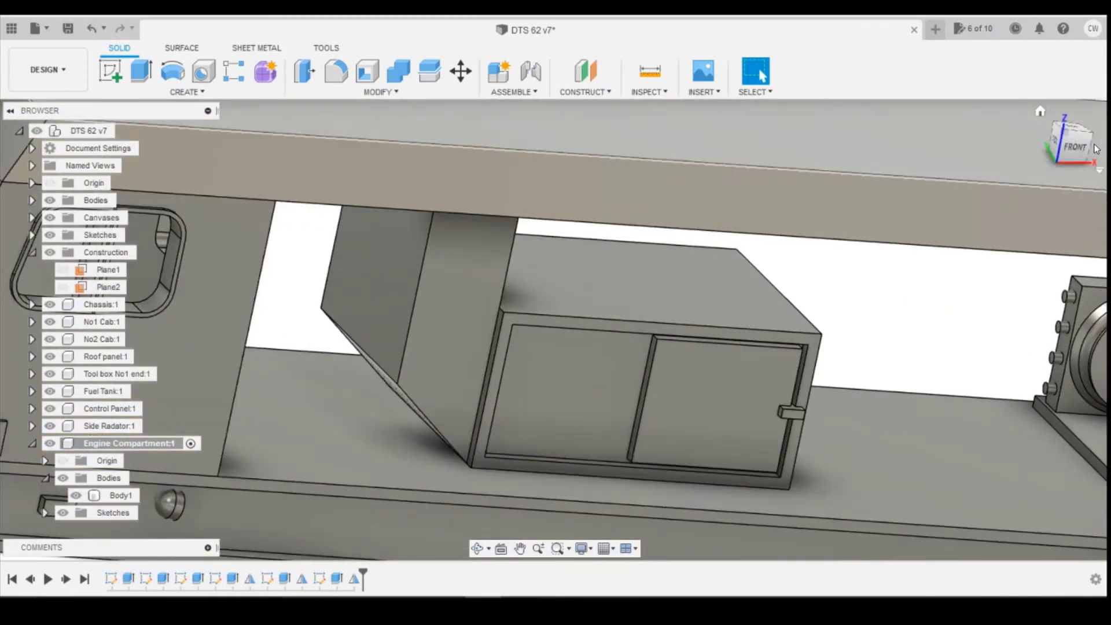
pyautogui.click(50, 360)
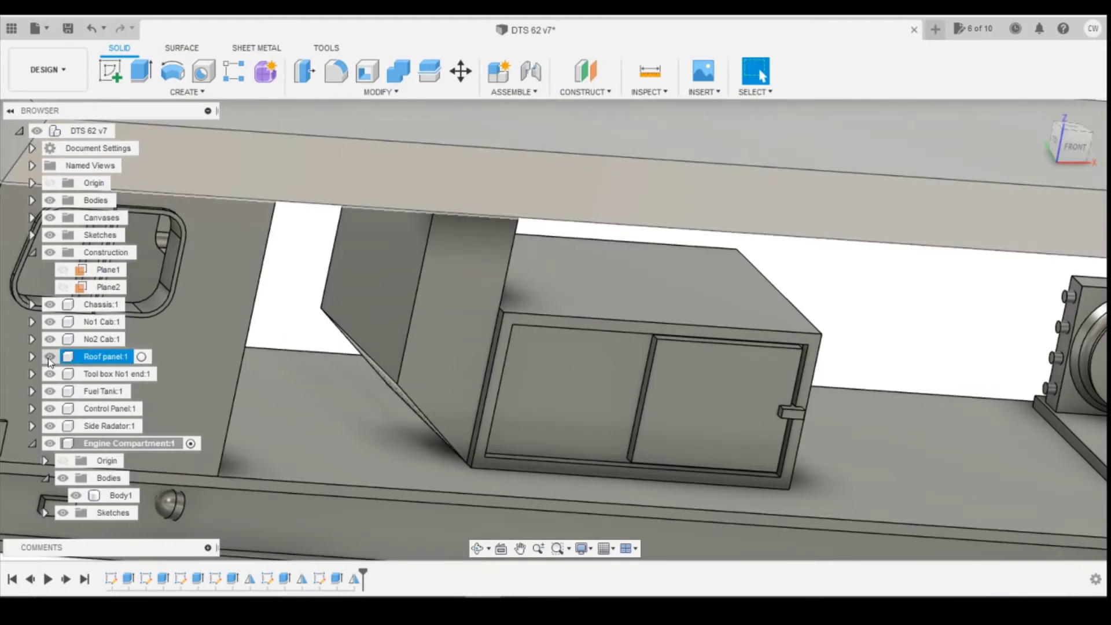
pyautogui.click(49, 357)
pyautogui.click(646, 340)
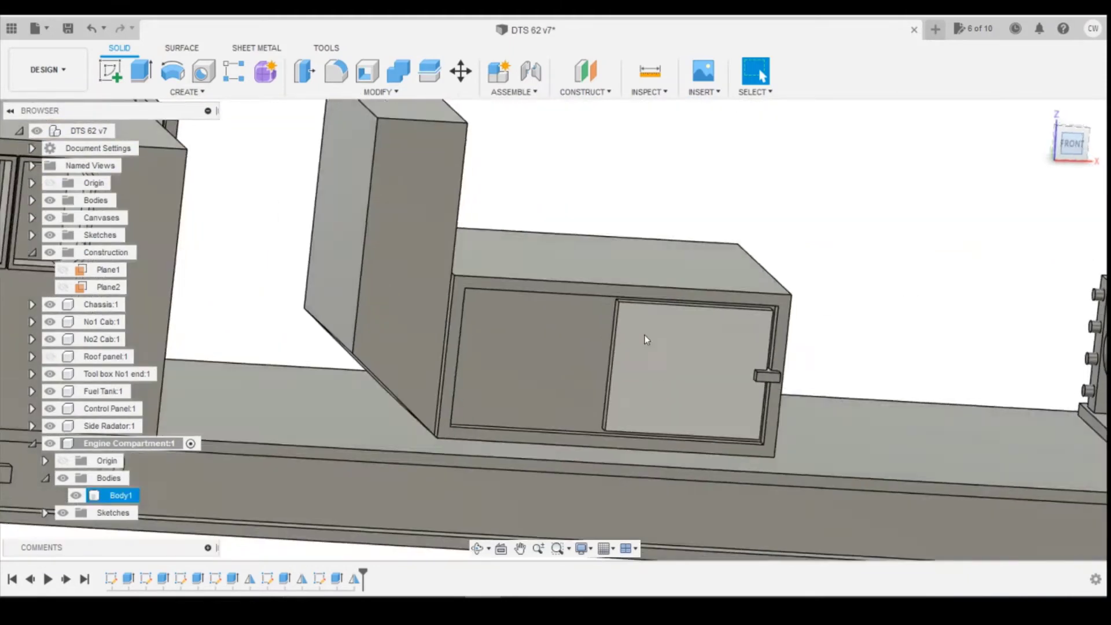
pyautogui.scroll(2, 664, 304)
pyautogui.scroll(-2, 666, 305)
pyautogui.moveTo(1074, 144); pyautogui.dragTo(1069, 169)
# Step: Start a sketch on the box's top face and check the pipe reference photo
pyautogui.click(109, 71)
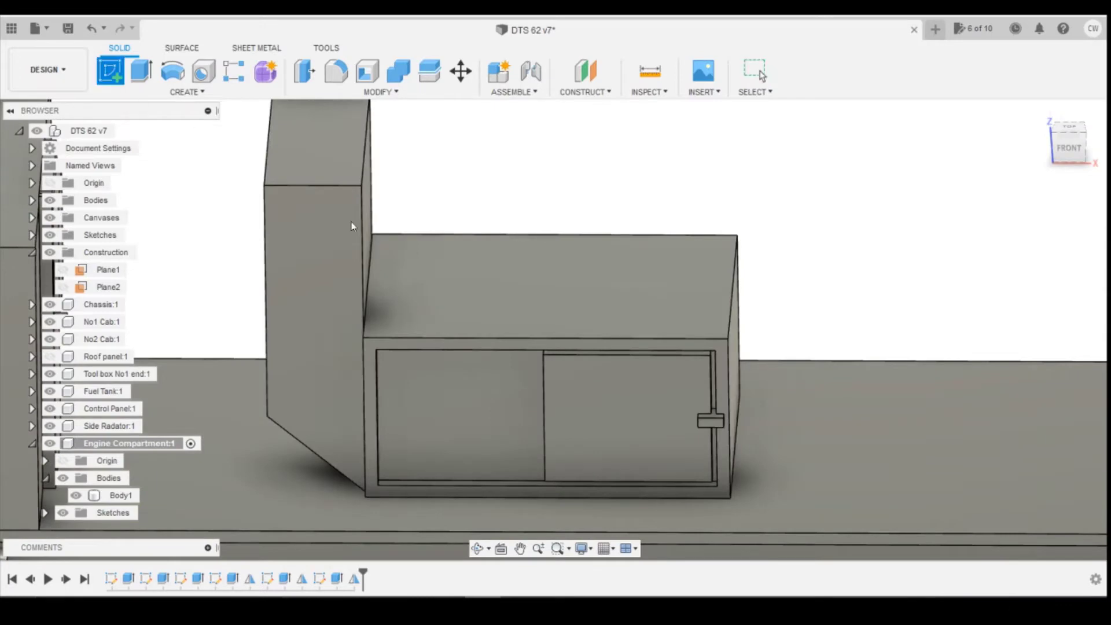
pyautogui.click(636, 310)
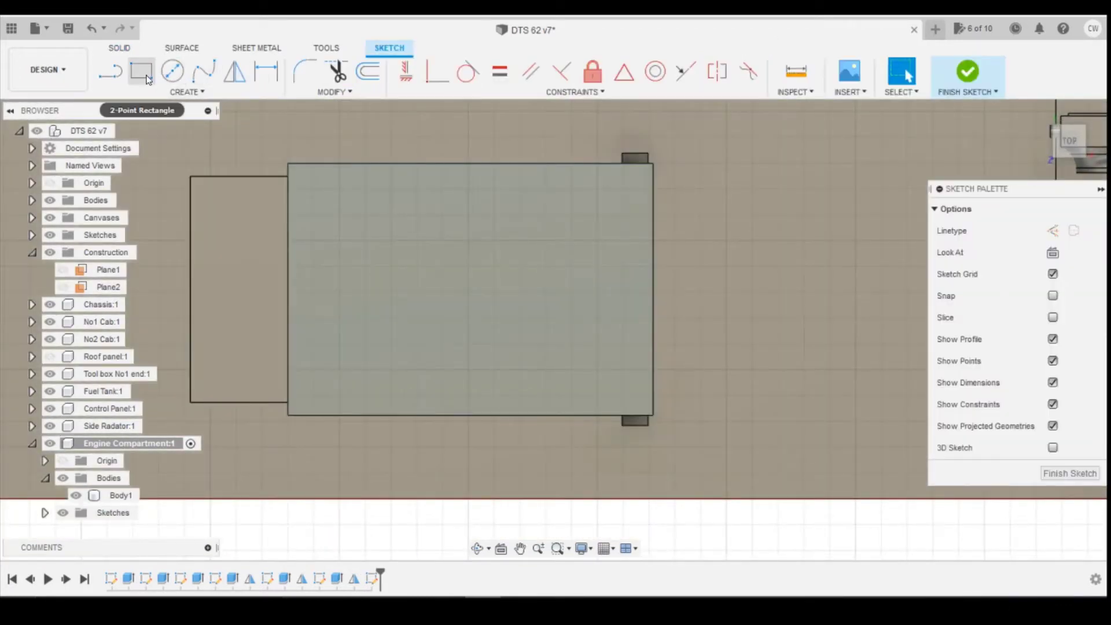
pyautogui.click(141, 72)
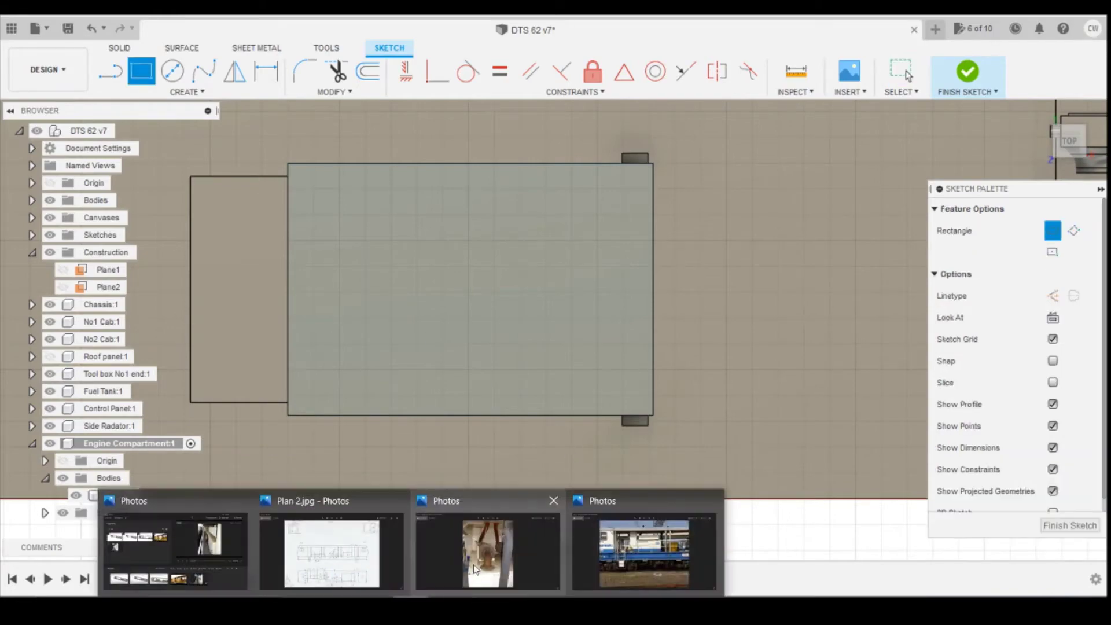
pyautogui.click(477, 553)
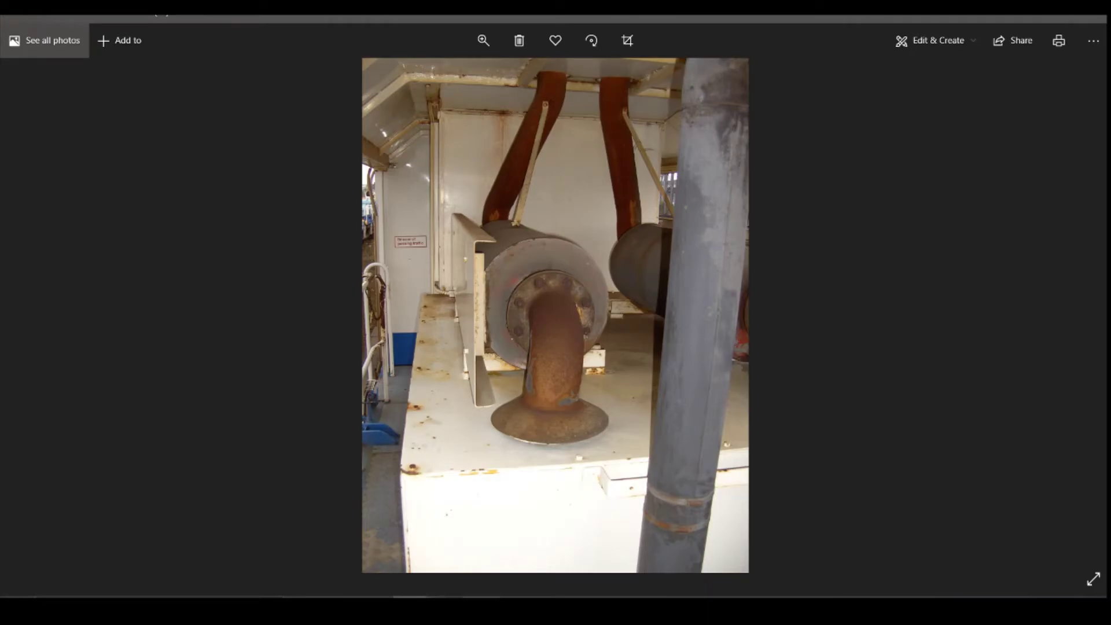
pyautogui.click(485, 607)
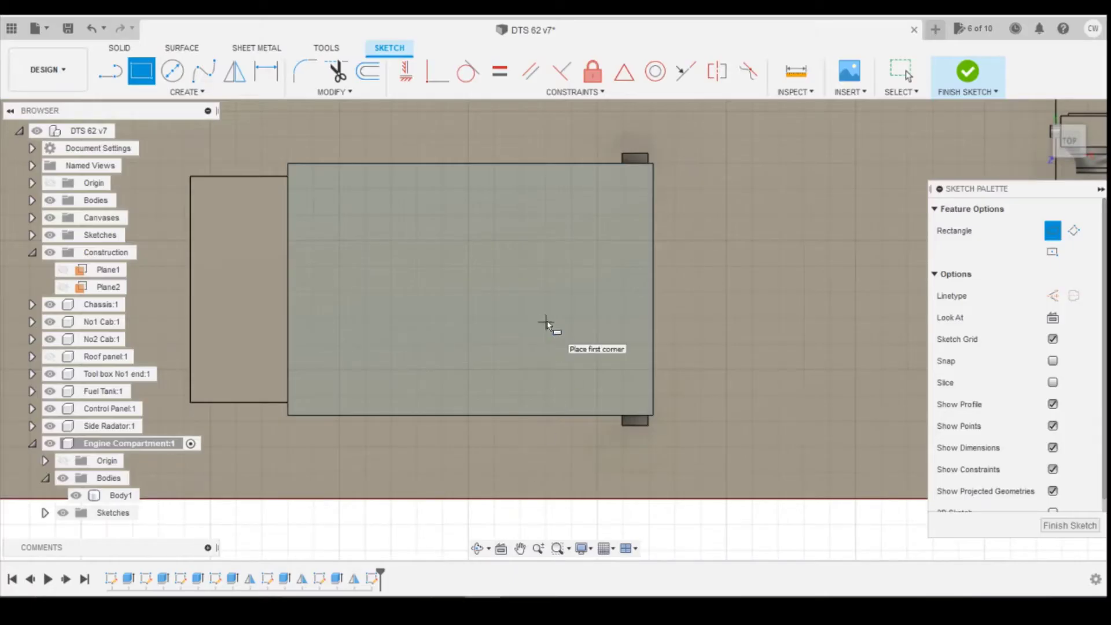
# Step: Draw a 0.5 × 2 rectangle, then change its height to 2.50
pyautogui.click(561, 327)
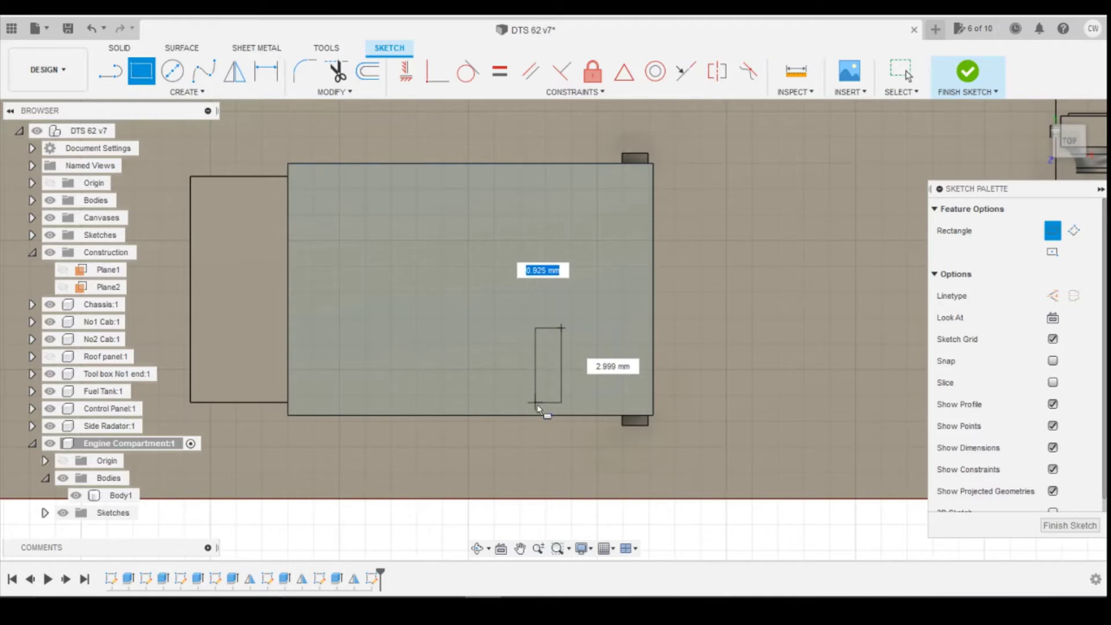
pyautogui.write('0.5')
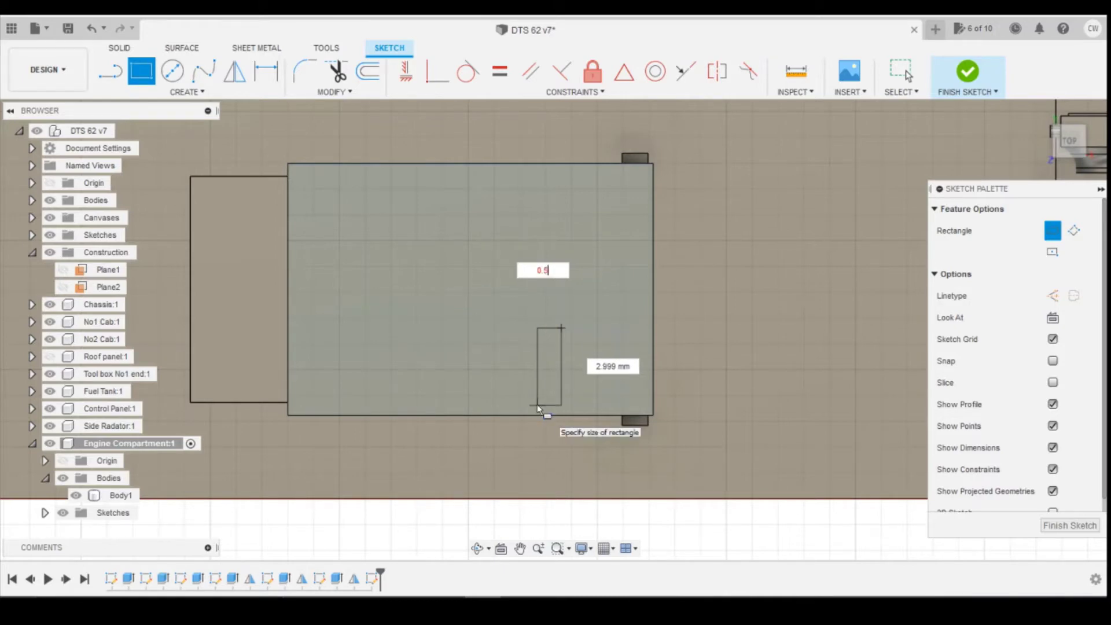
pyautogui.write('2')
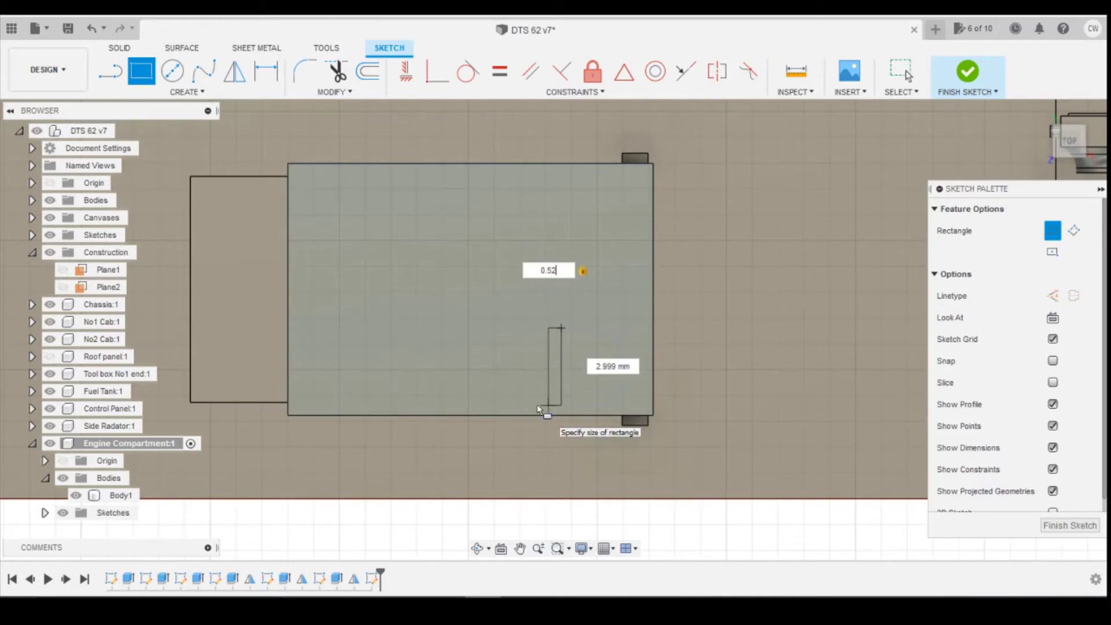
pyautogui.press('BackSpace')
pyautogui.press('Tab')
pyautogui.write('2')
pyautogui.press('Return')
pyautogui.press('Escape')
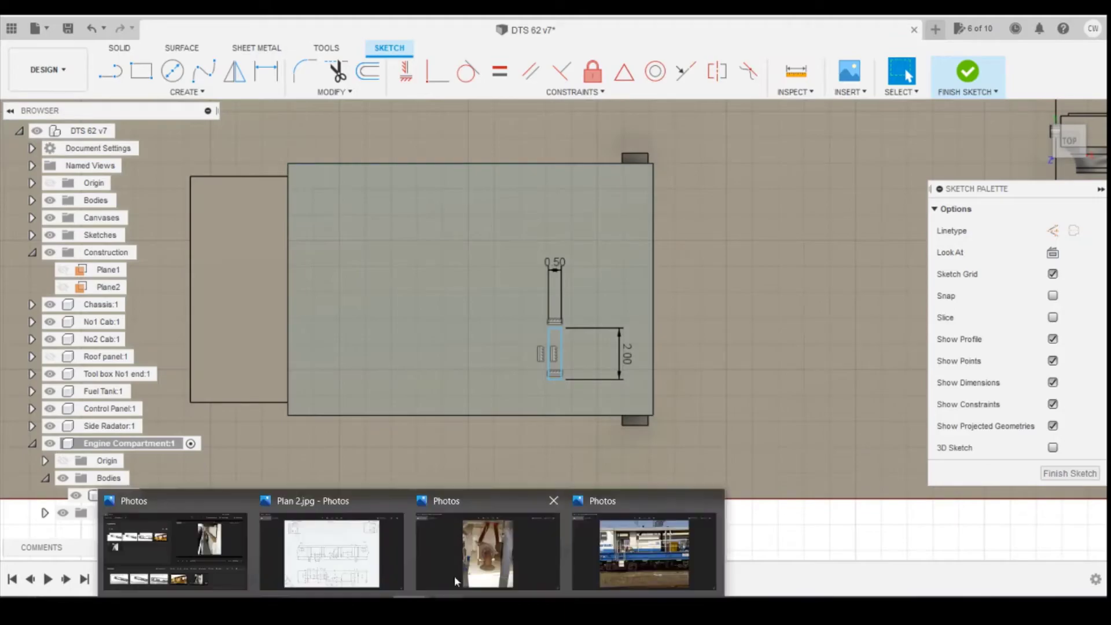
pyautogui.click(496, 564)
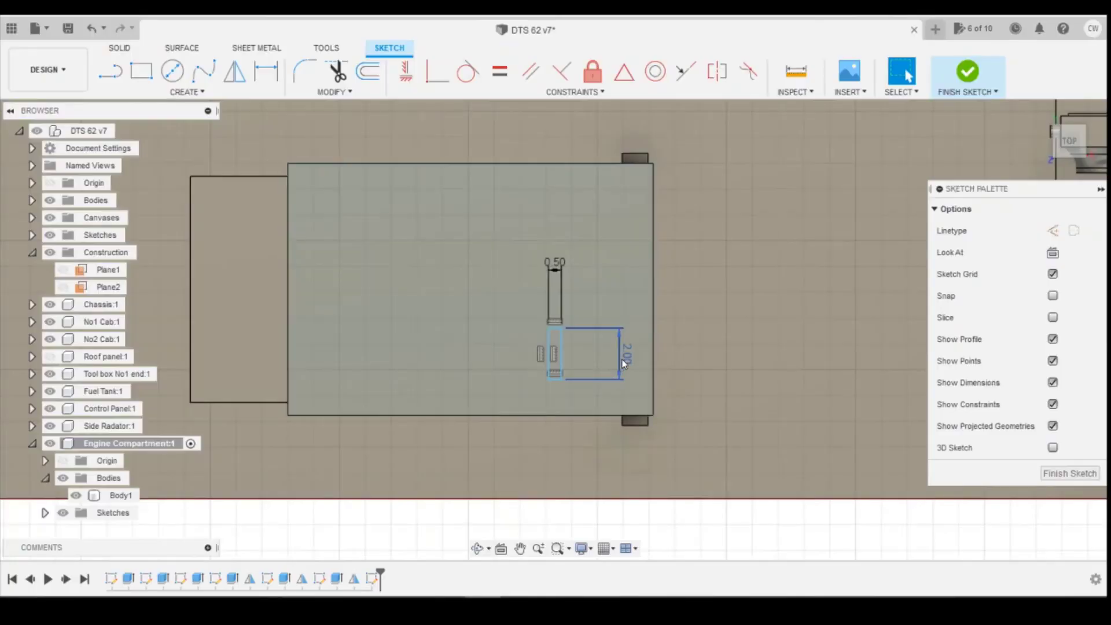
pyautogui.write('2.5')
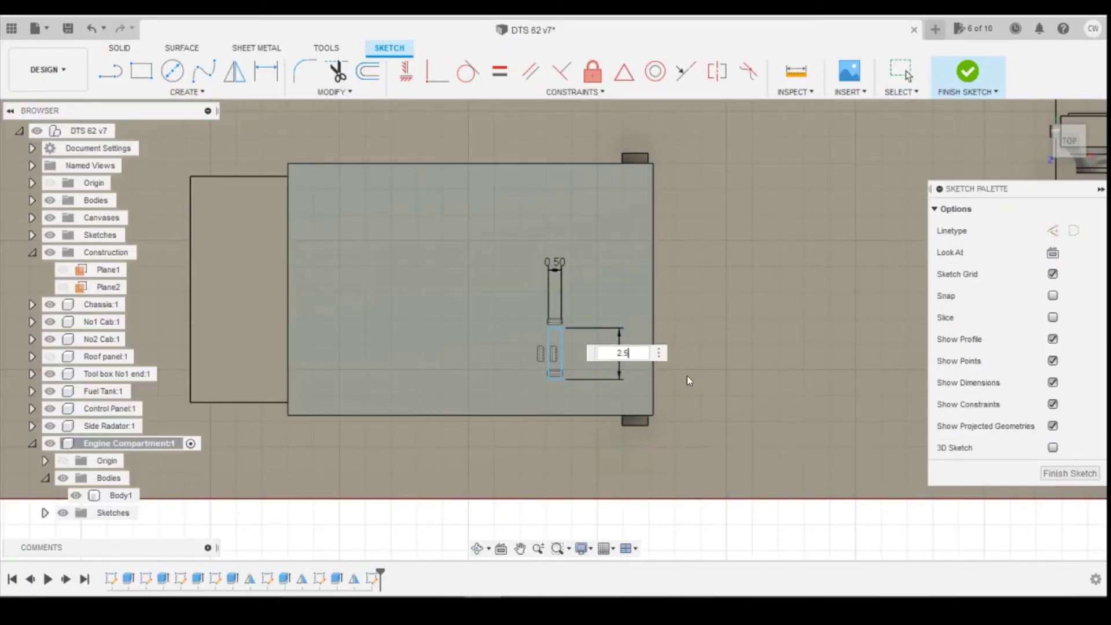
pyautogui.press('Return')
pyautogui.press('Escape')
# Step: Dimension the rectangle's corner 1.00 from the box's bottom edge
pyautogui.press('r')
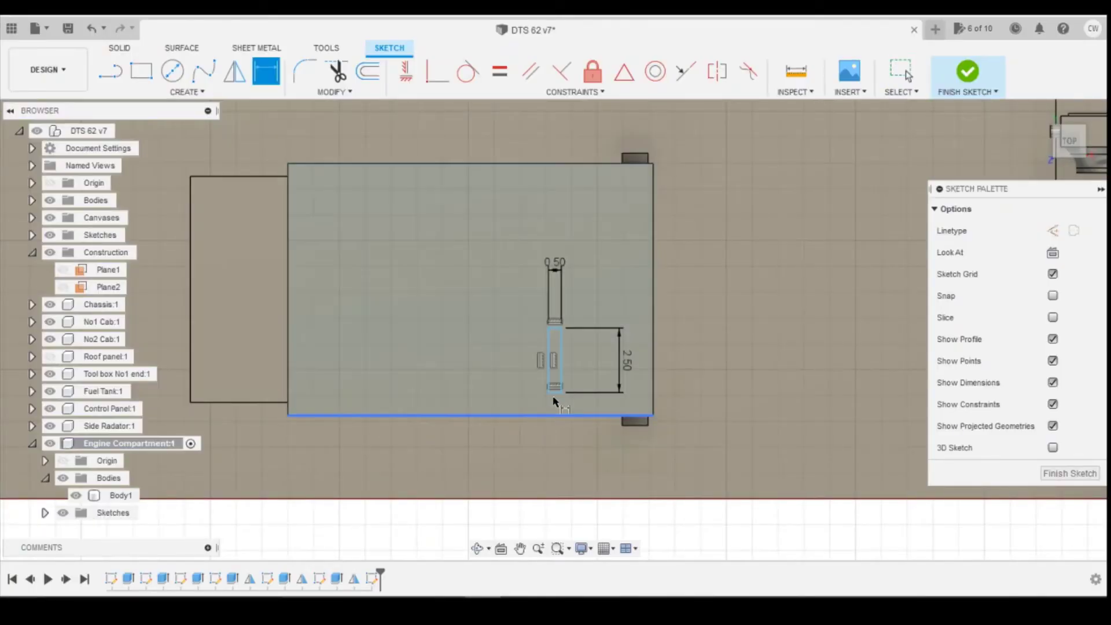
pyautogui.press('d')
pyautogui.click(560, 392)
pyautogui.click(578, 414)
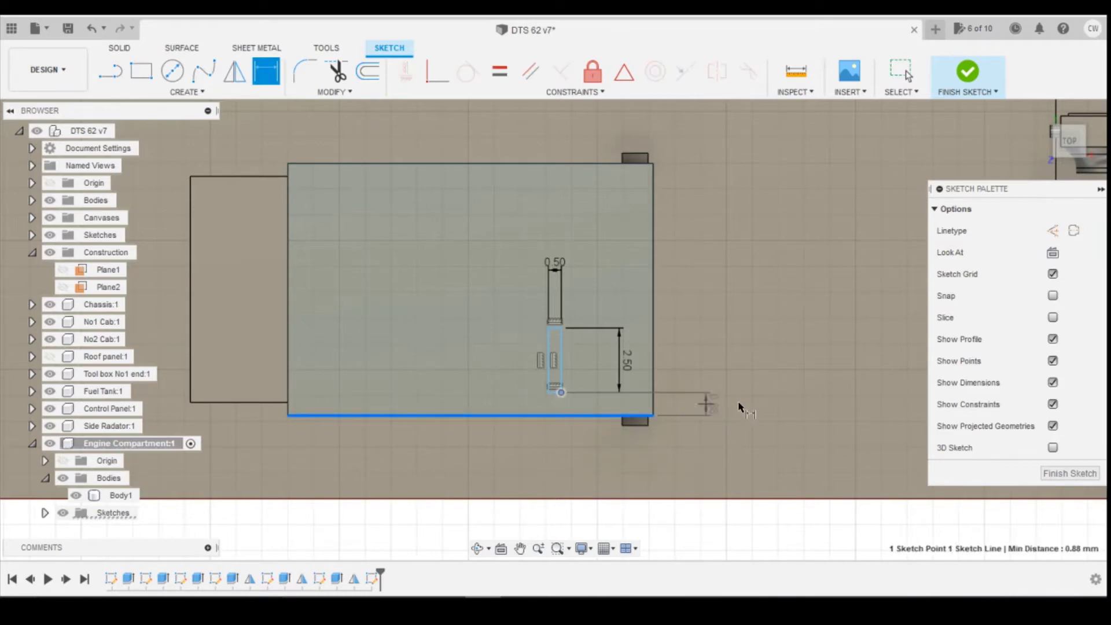
pyautogui.click(744, 404)
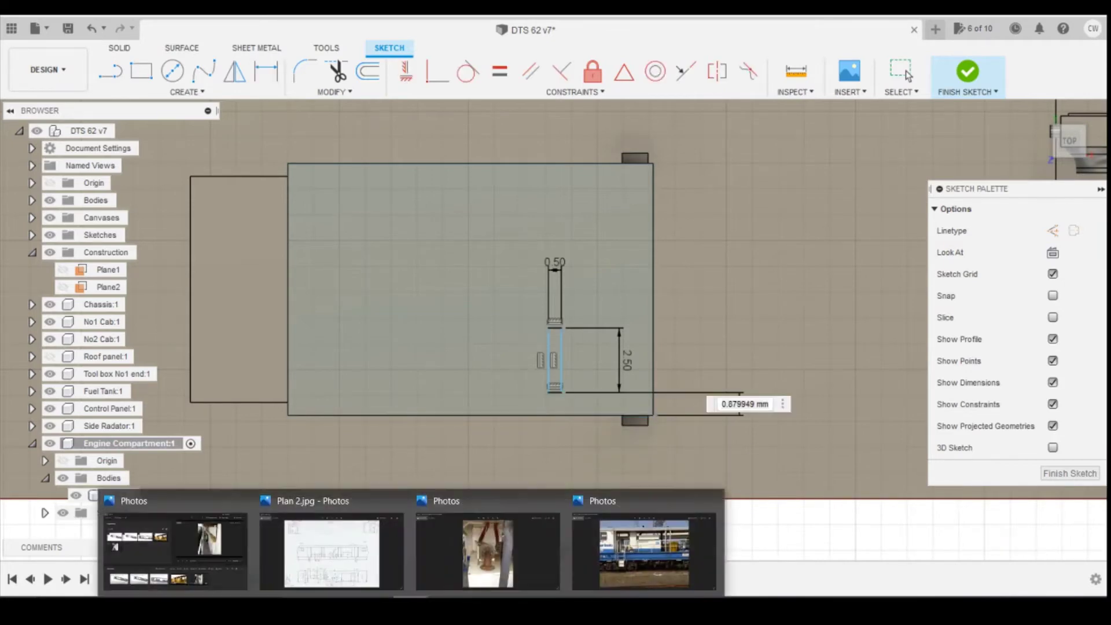
pyautogui.click(486, 570)
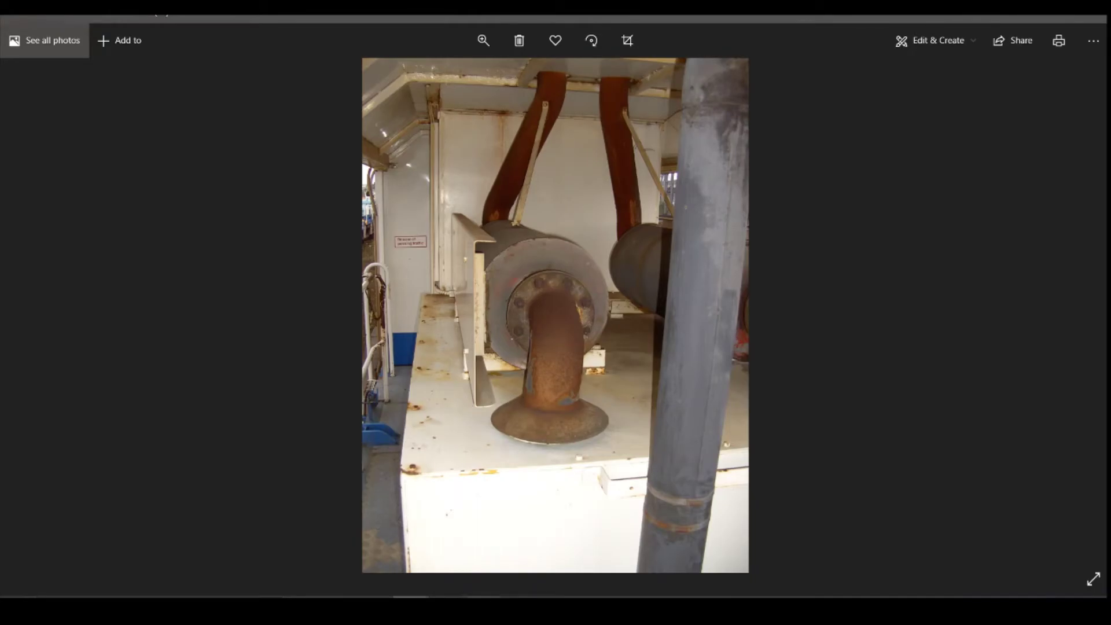
pyautogui.click(484, 608)
pyautogui.write('1')
pyautogui.press('Return')
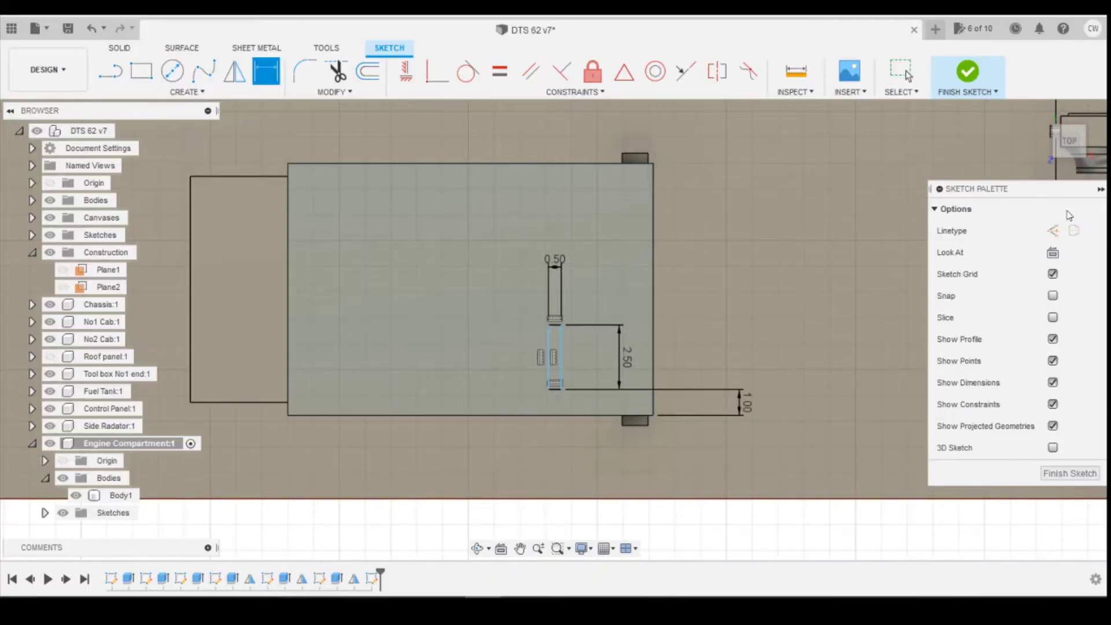
# Step: Add a 3.70 horizontal distance dimension from the box edge
pyautogui.moveTo(1080, 150); pyautogui.dragTo(1078, 125)
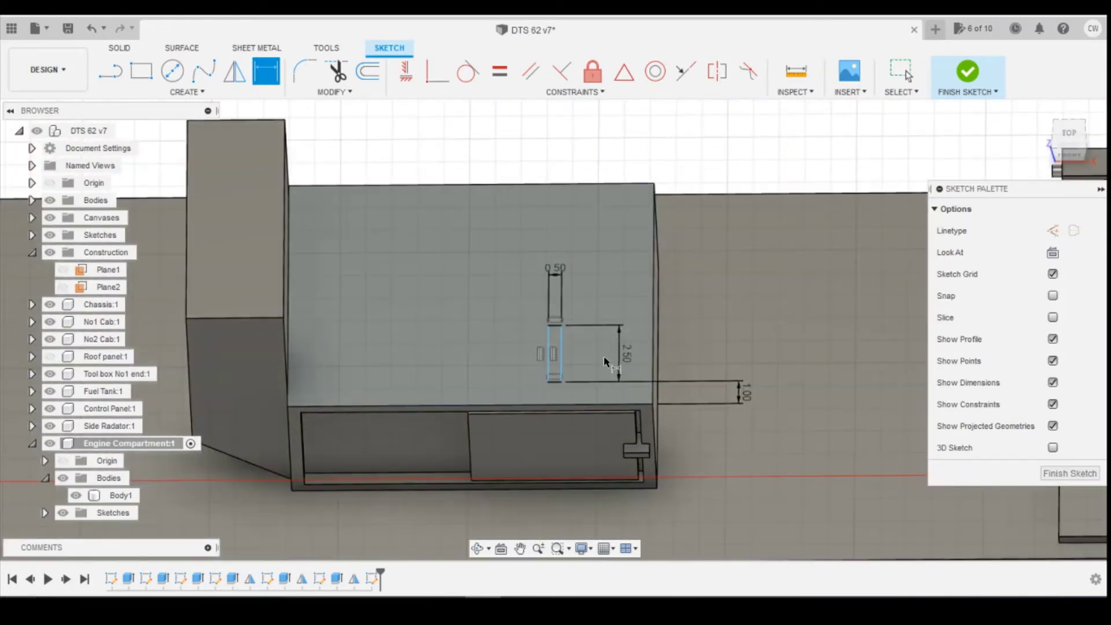
pyautogui.click(640, 406)
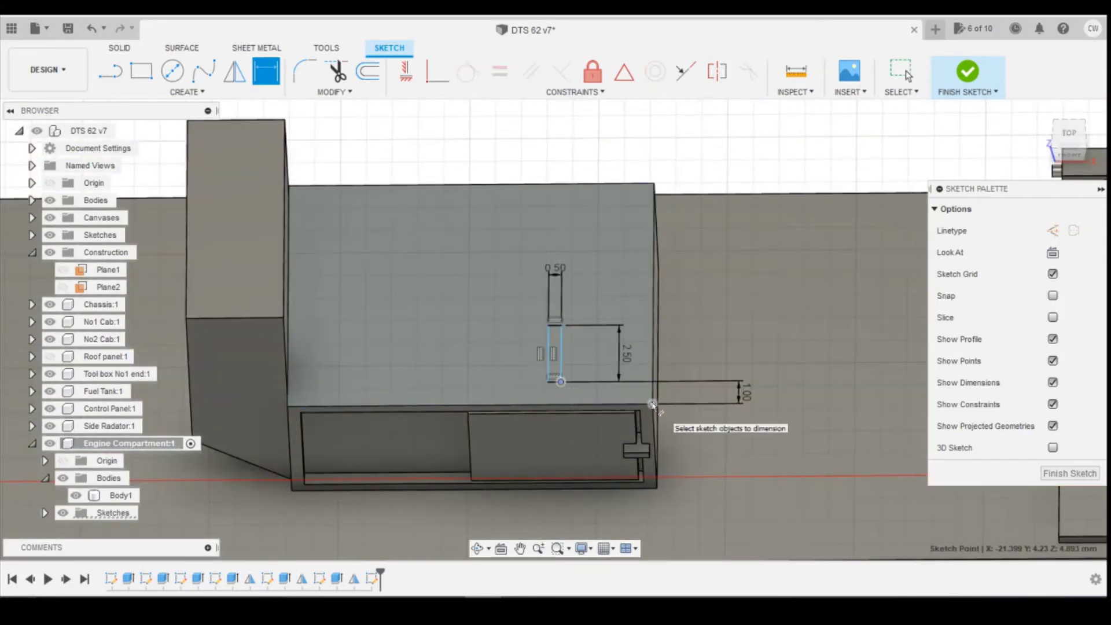
pyautogui.click(633, 440)
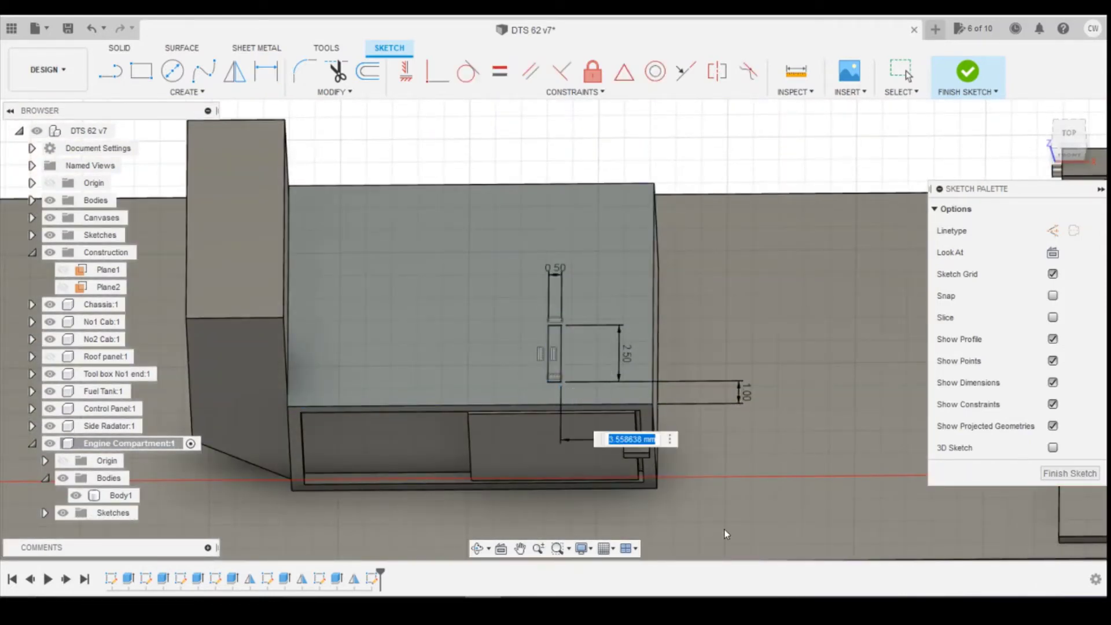
pyautogui.write('3.7')
pyautogui.press('Return')
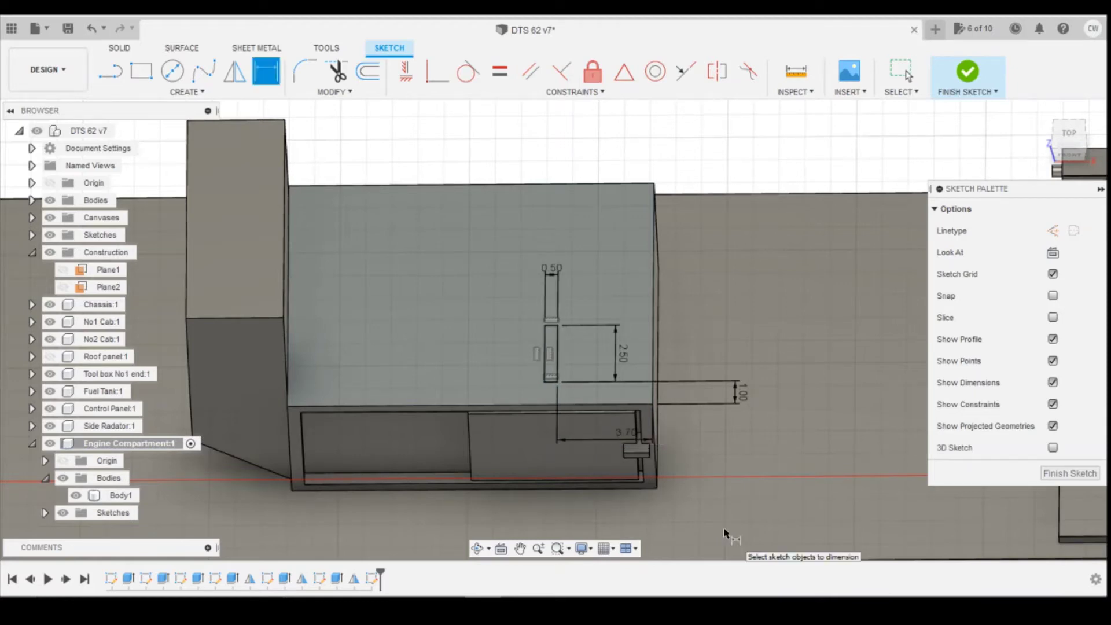
pyautogui.scroll(1, 578, 336)
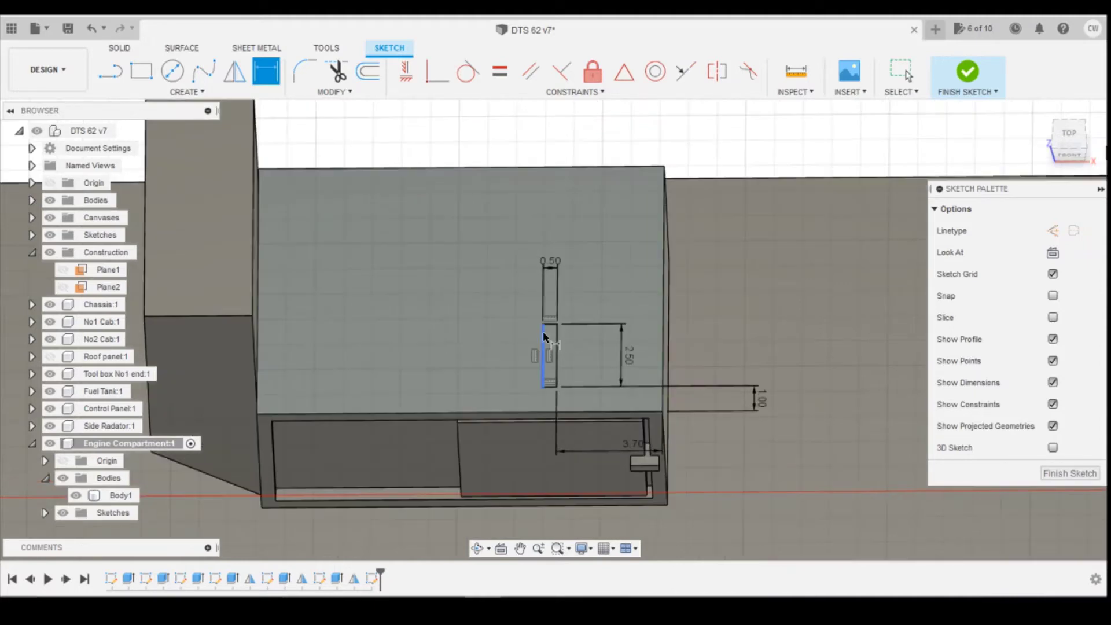
pyautogui.press('Escape')
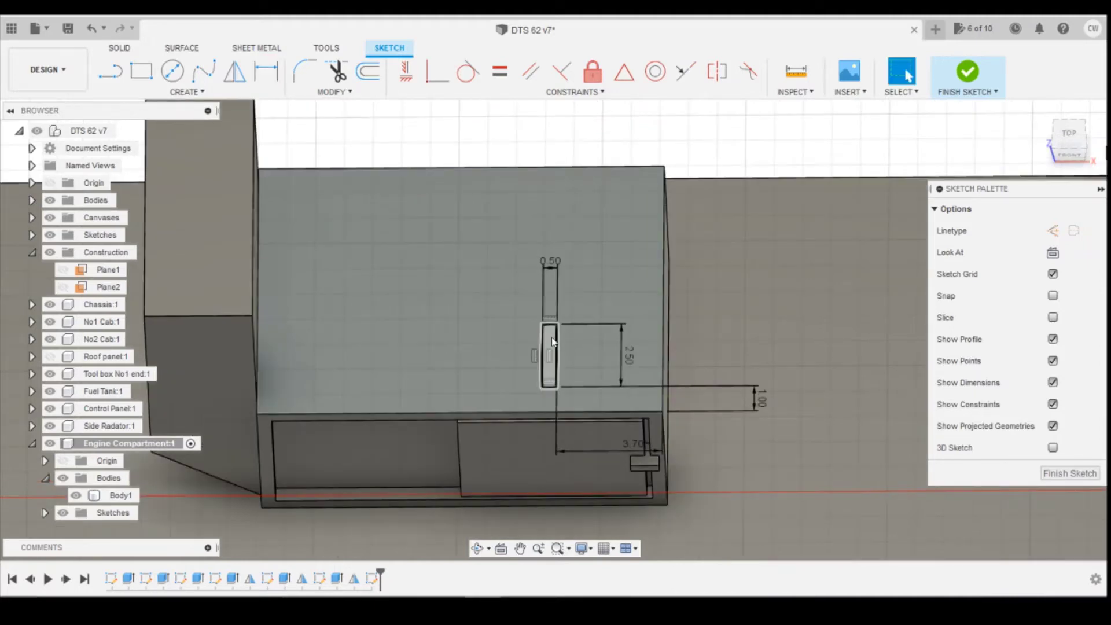
# Step: Extrude the small rectangle profile 0.5 mm
pyautogui.rightClick(552, 341)
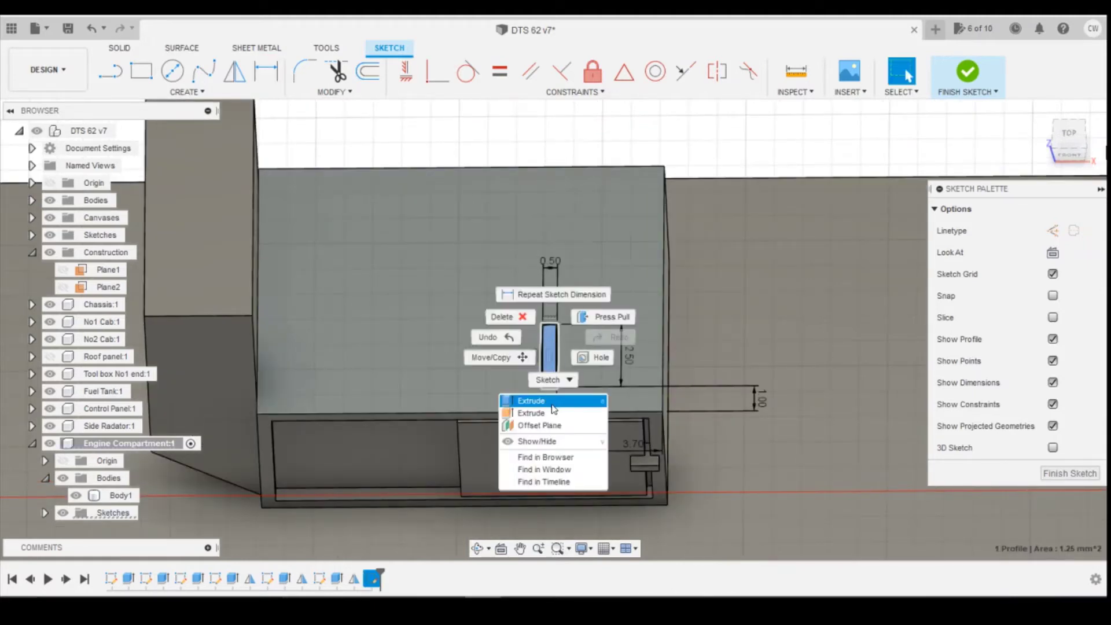
pyautogui.click(529, 396)
pyautogui.write('0.5')
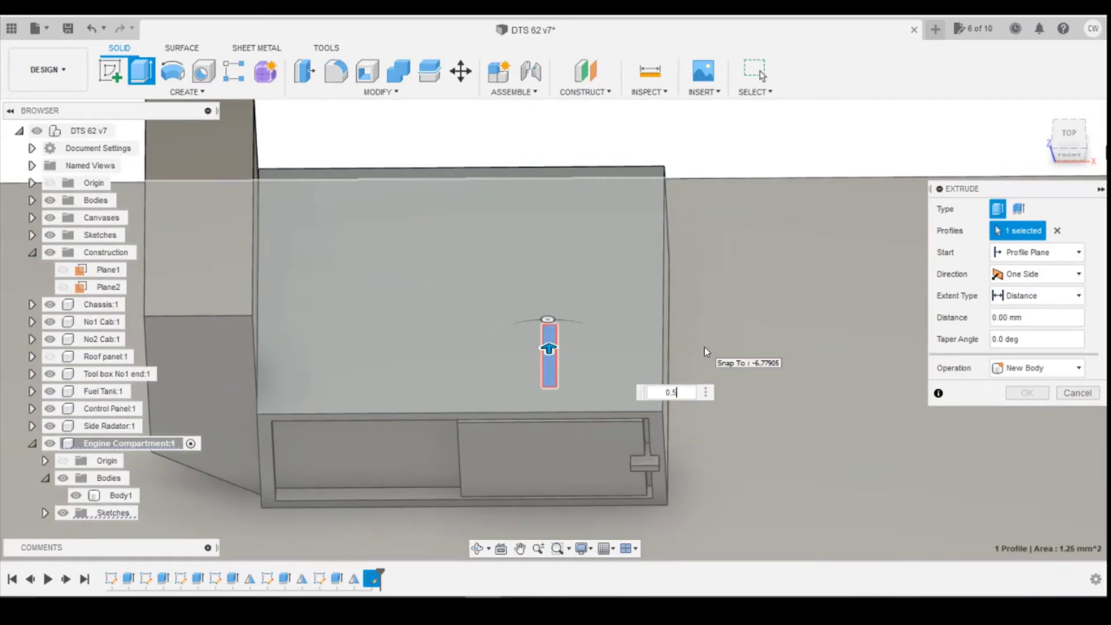
pyautogui.press('Return')
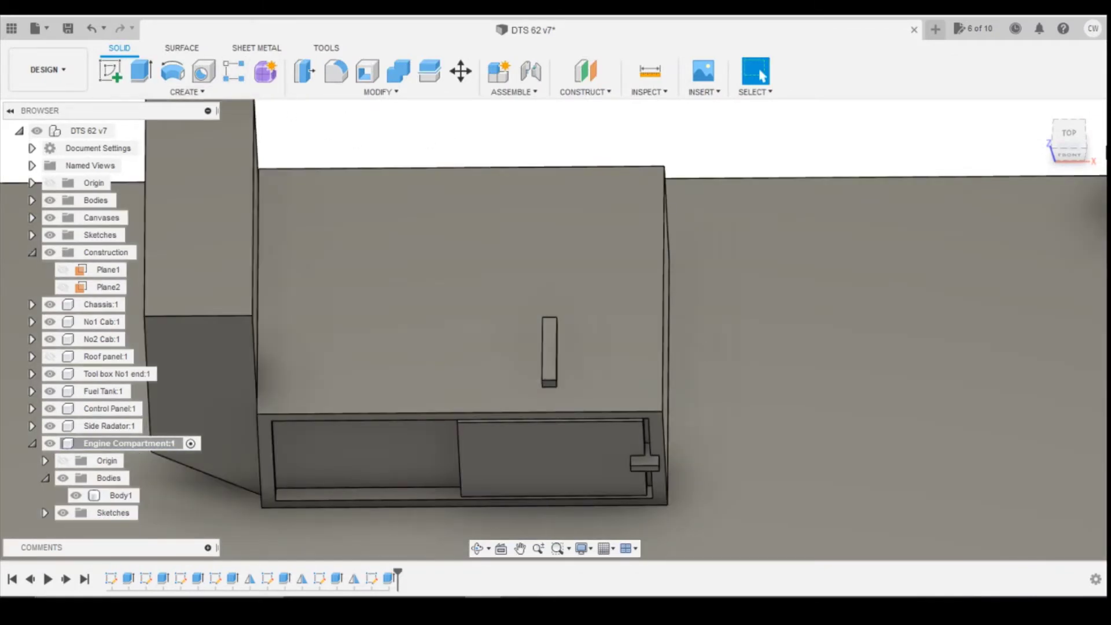
# Step: Edit the latest extrude feature and change its operation to New Body
pyautogui.click(387, 578)
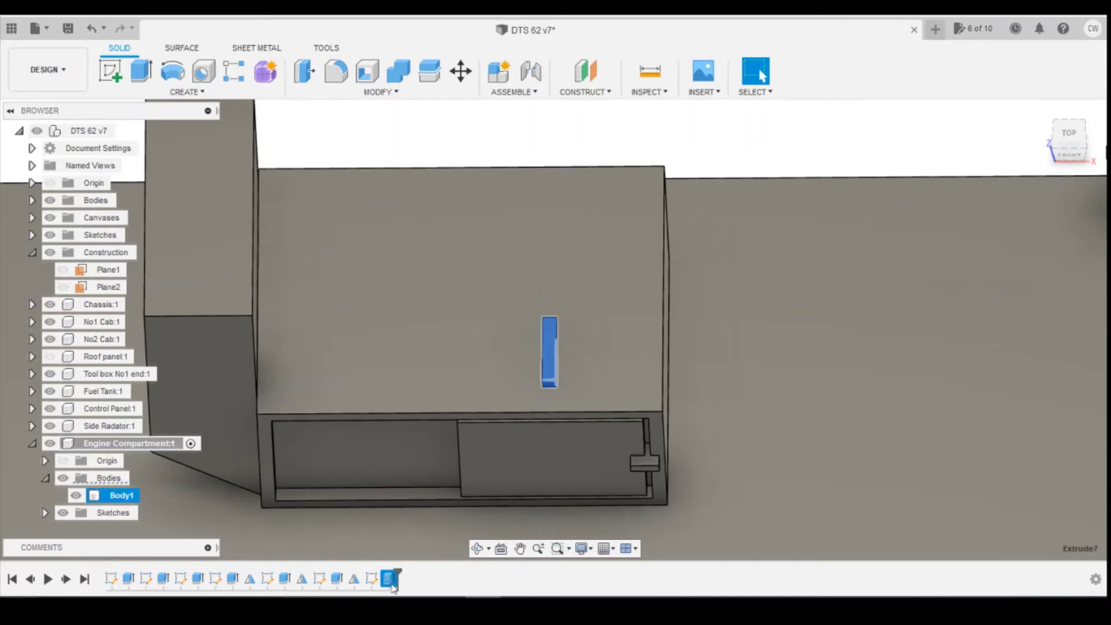
pyautogui.rightClick(387, 578)
pyautogui.click(431, 437)
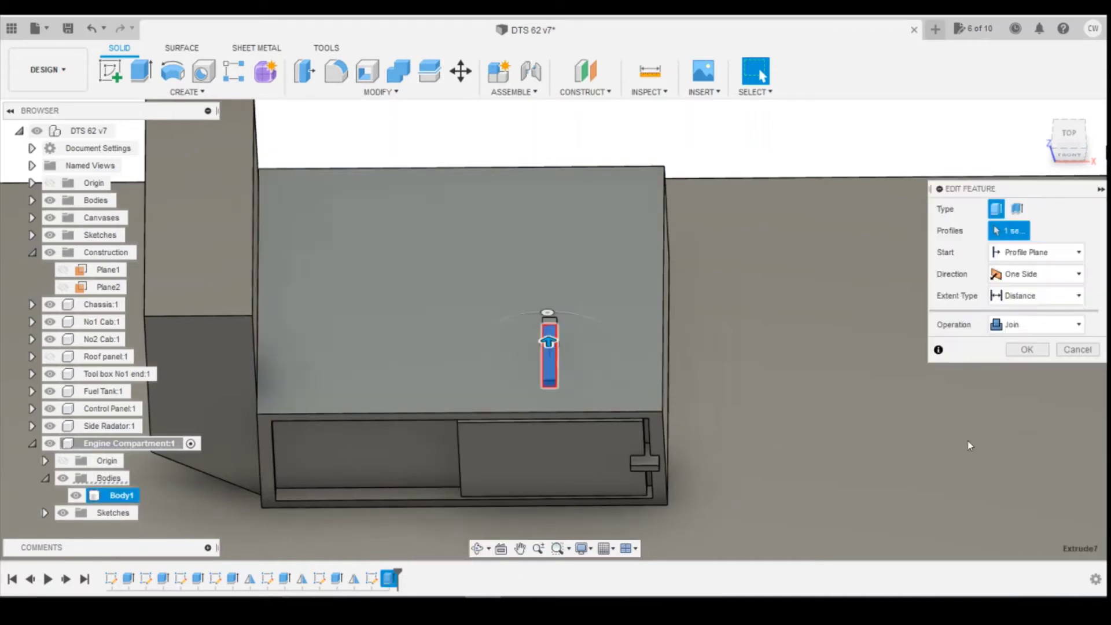
pyautogui.click(1038, 371)
pyautogui.click(1024, 436)
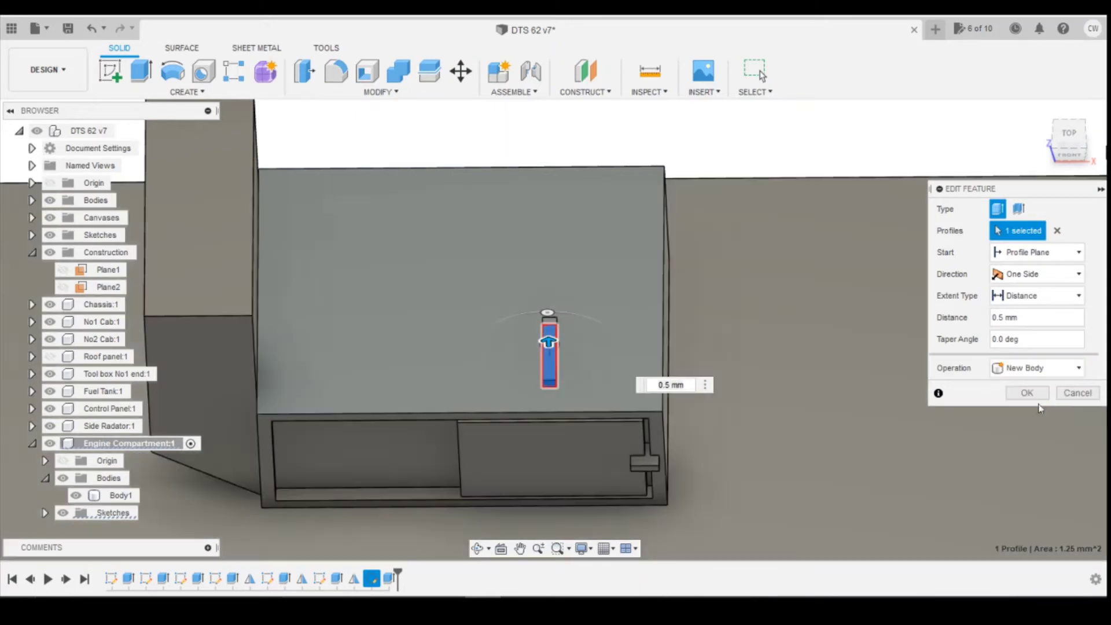
pyautogui.click(1038, 393)
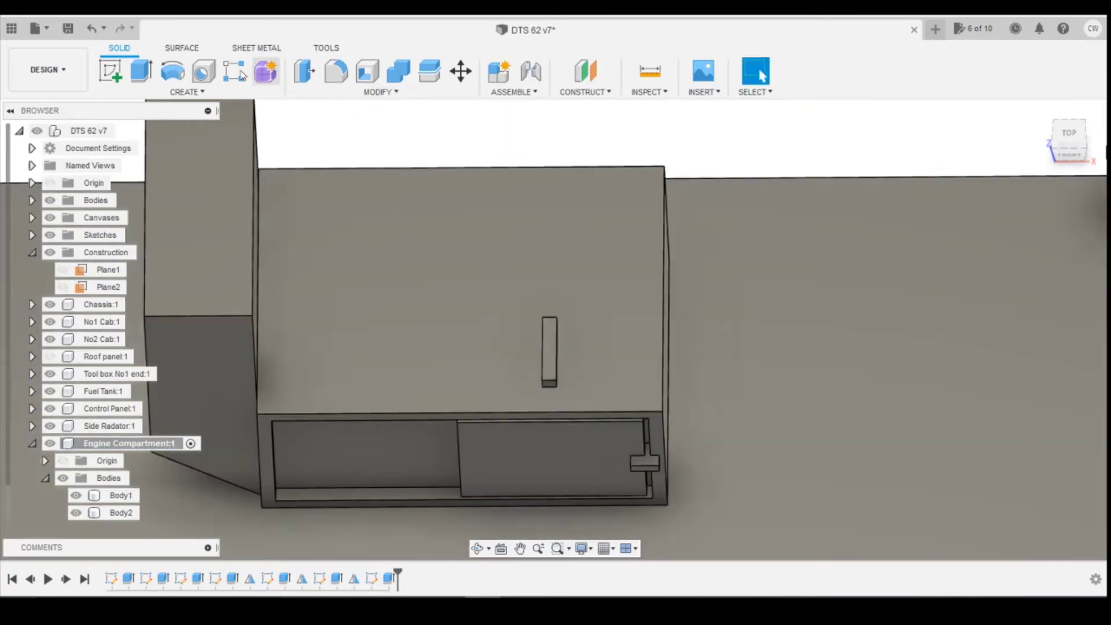
# Step: Set up a Bodies rectangular pattern of Body2 along the frame's top edge
pyautogui.click(234, 71)
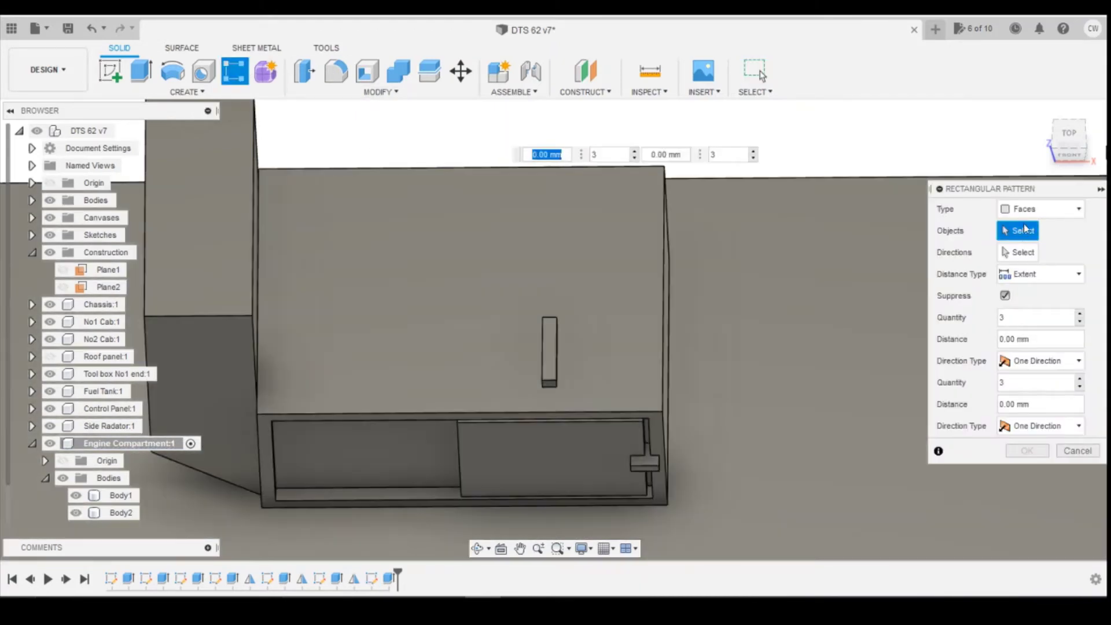
pyautogui.click(1039, 208)
pyautogui.click(1027, 245)
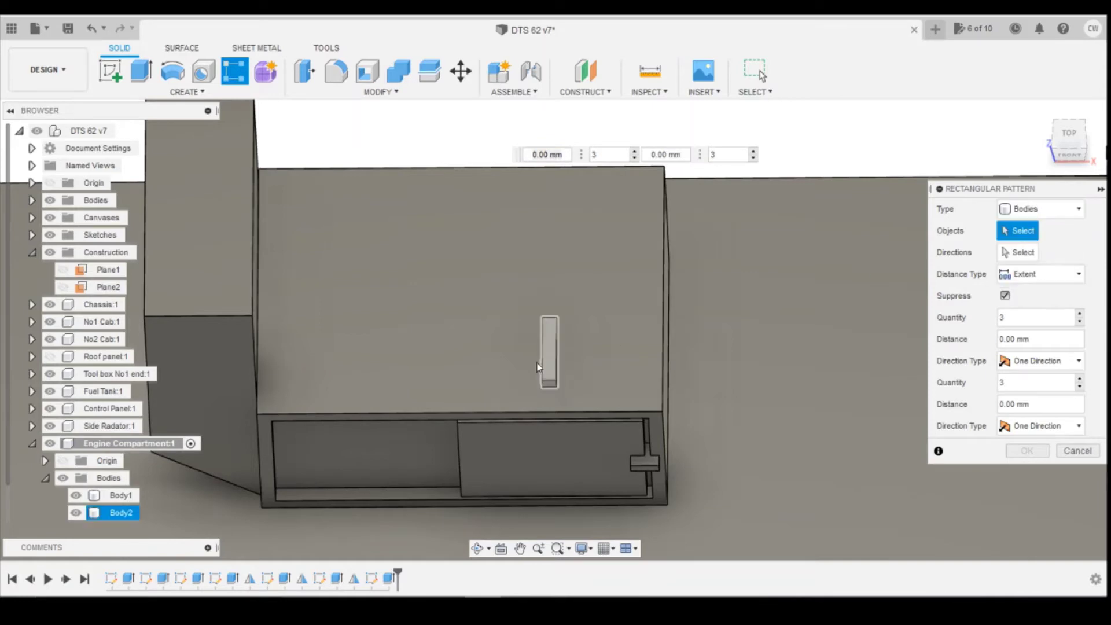
pyautogui.click(550, 383)
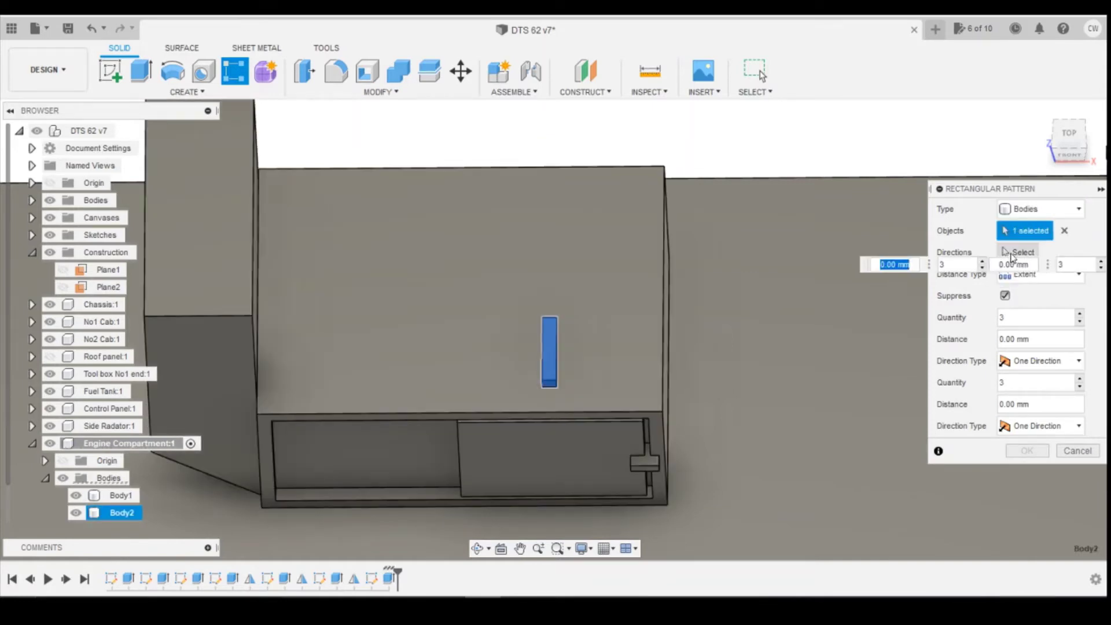
pyautogui.click(436, 413)
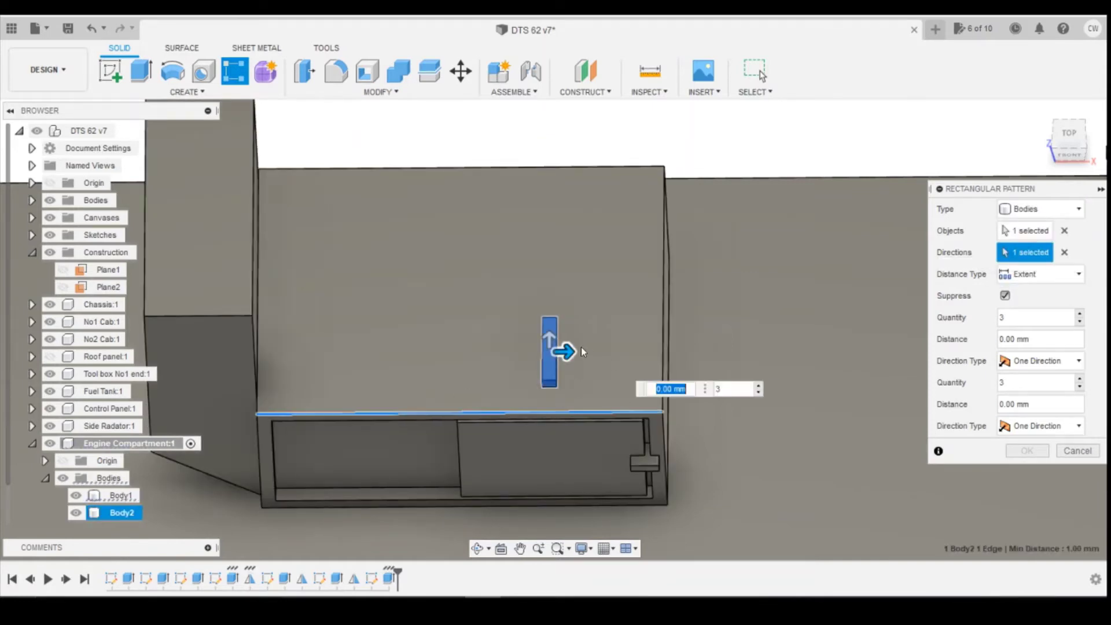
# Step: Set pattern quantity 2 and distance -6.5 mm, then apply it
pyautogui.moveTo(567, 351); pyautogui.dragTo(363, 353)
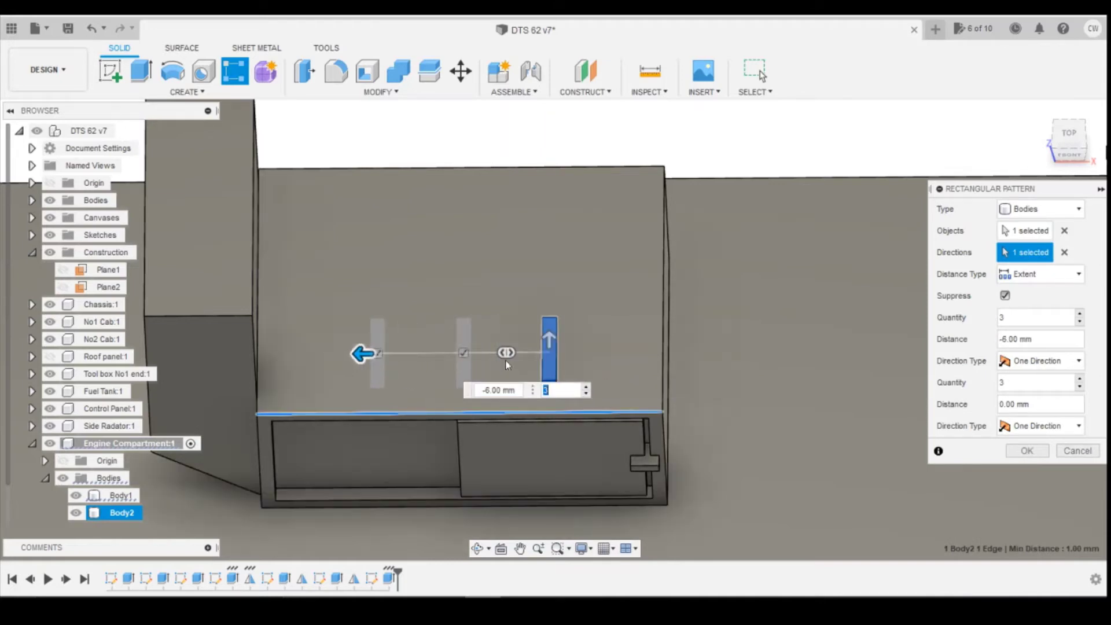
pyautogui.press('Tab')
pyautogui.write('2')
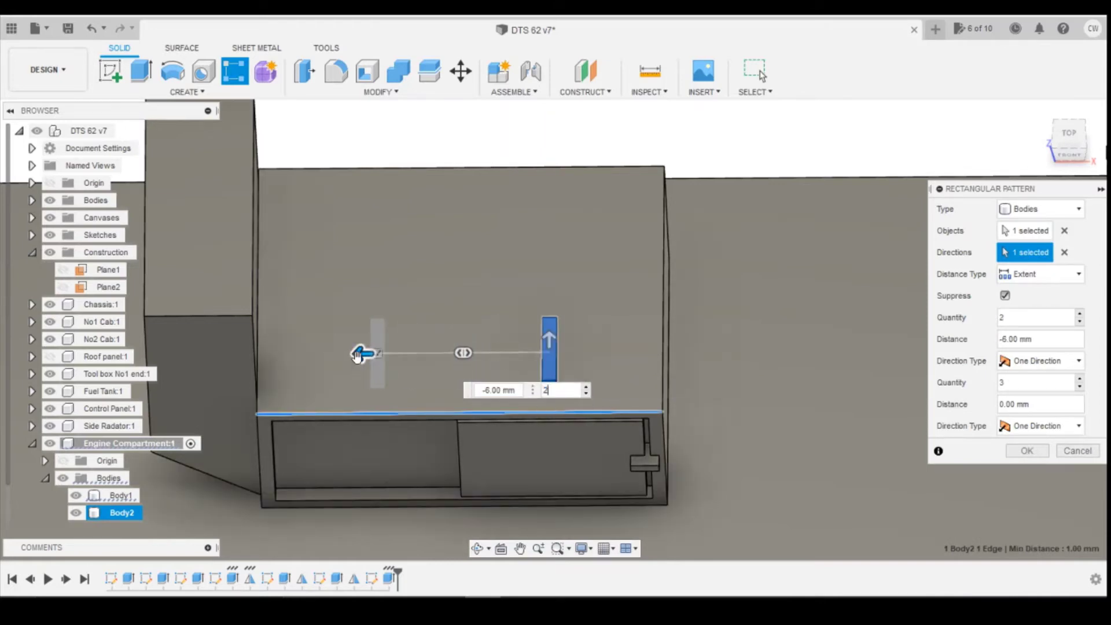
pyautogui.press('Tab')
pyautogui.moveTo(343, 353); pyautogui.dragTo(320, 352)
pyautogui.scroll(3, 320, 352)
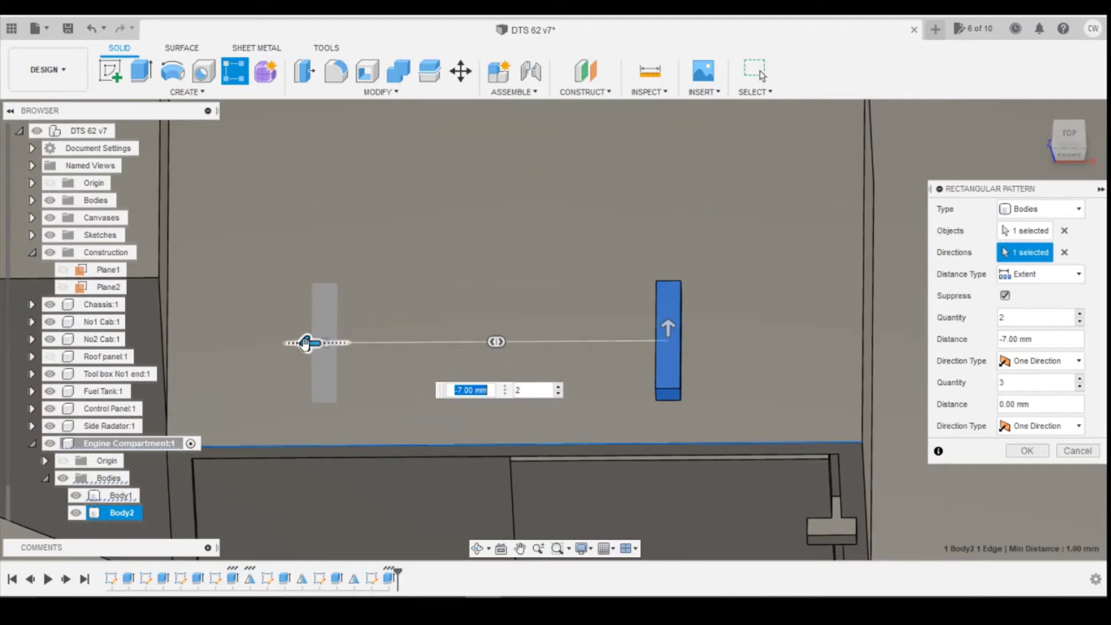
pyautogui.write('-6.5')
pyautogui.press('Tab')
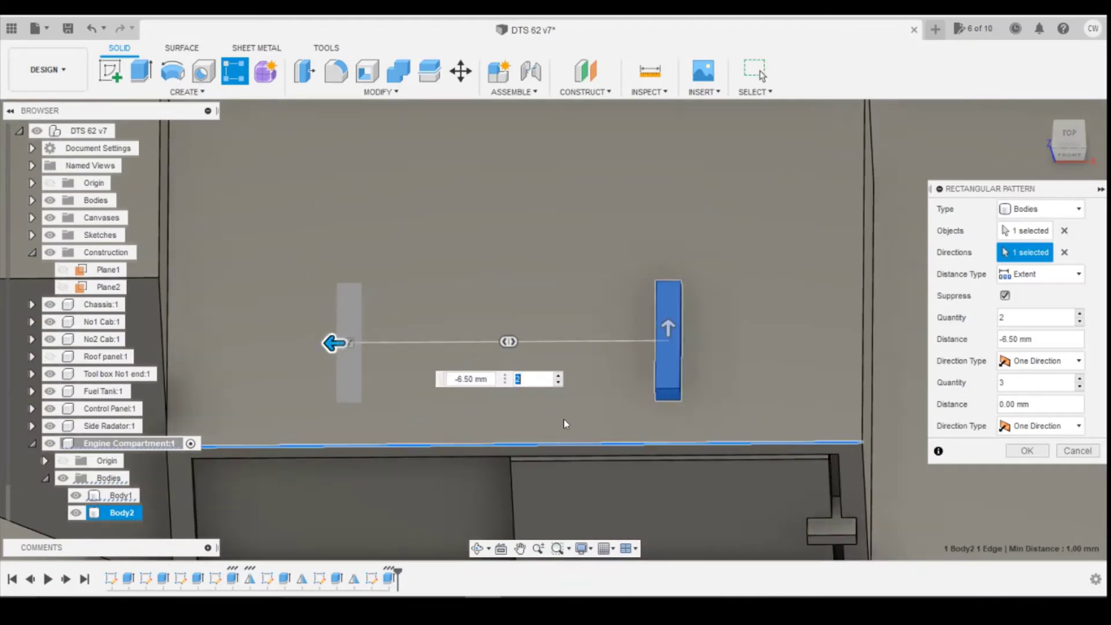
pyautogui.scroll(-2, 564, 419)
pyautogui.click(1028, 451)
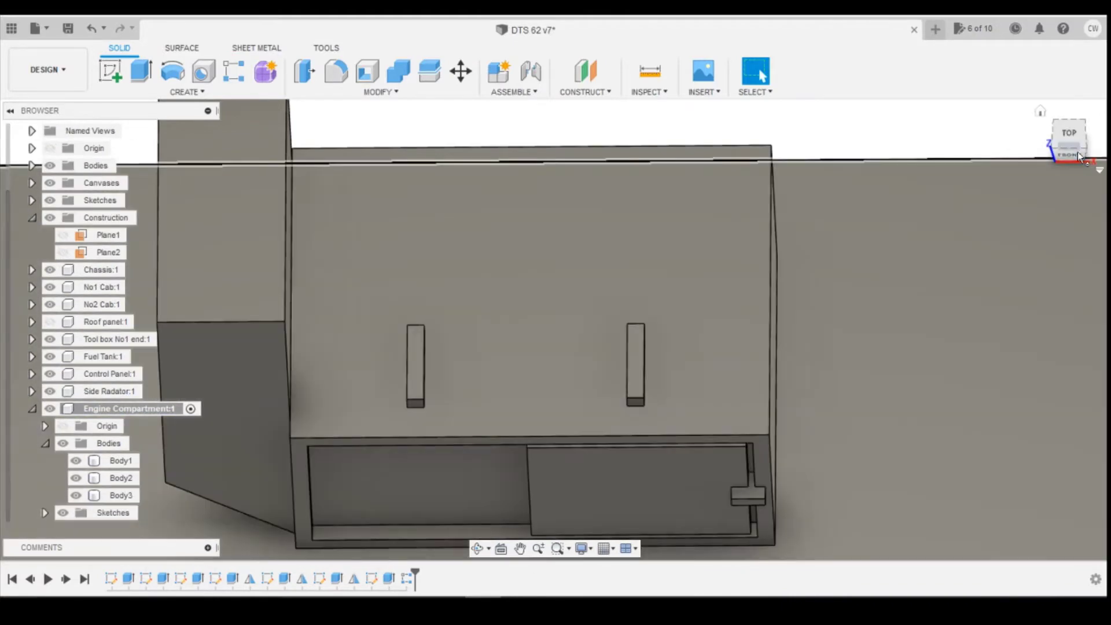
pyautogui.moveTo(1069, 136); pyautogui.dragTo(1065, 117)
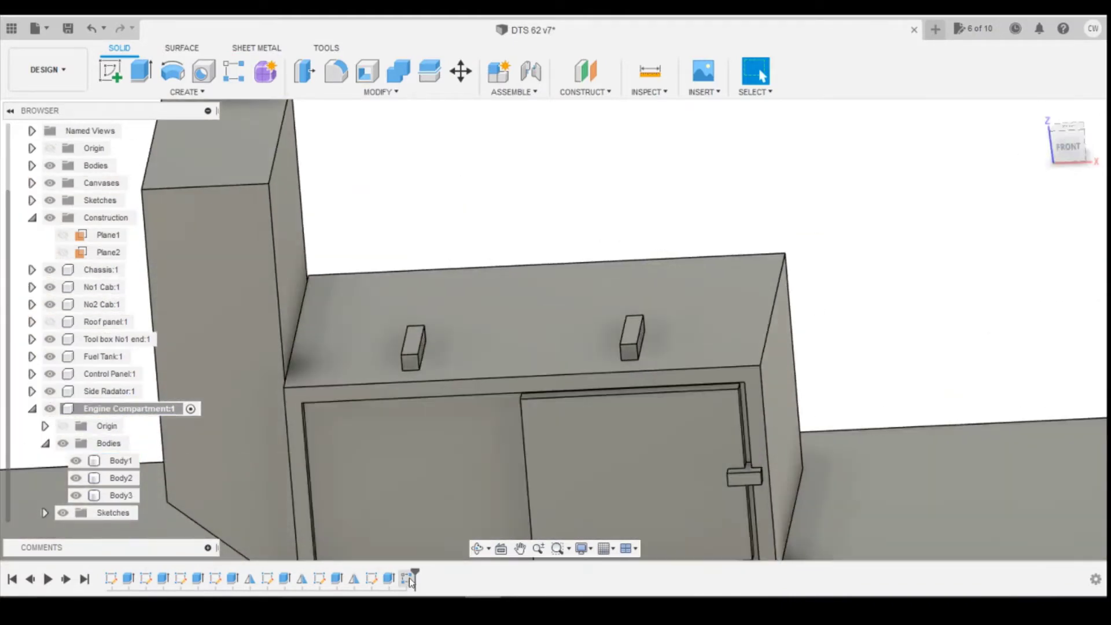
# Step: Check the silencer and side-view photos, then start a top-view sketch on Body2's face
pyautogui.click(514, 563)
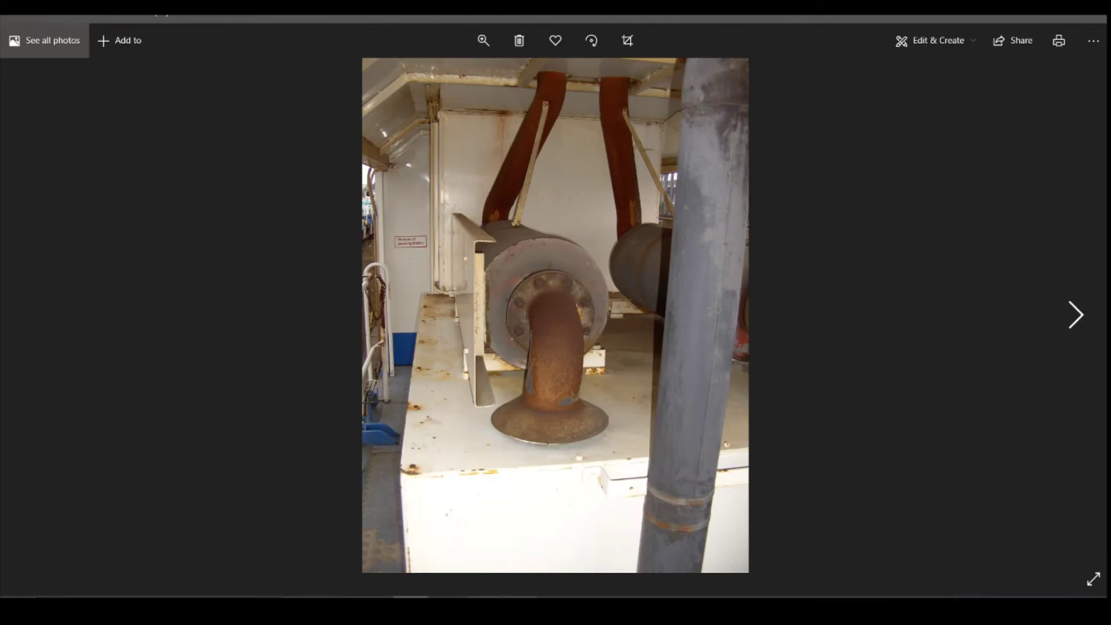
pyautogui.click(485, 555)
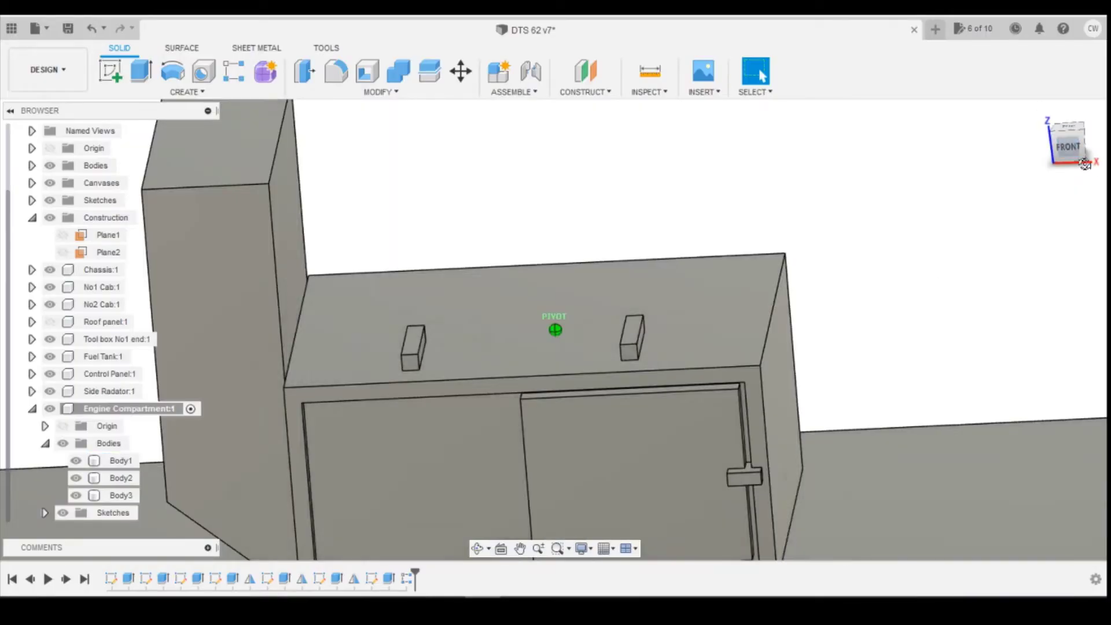
pyautogui.moveTo(1085, 163); pyautogui.dragTo(1060, 200)
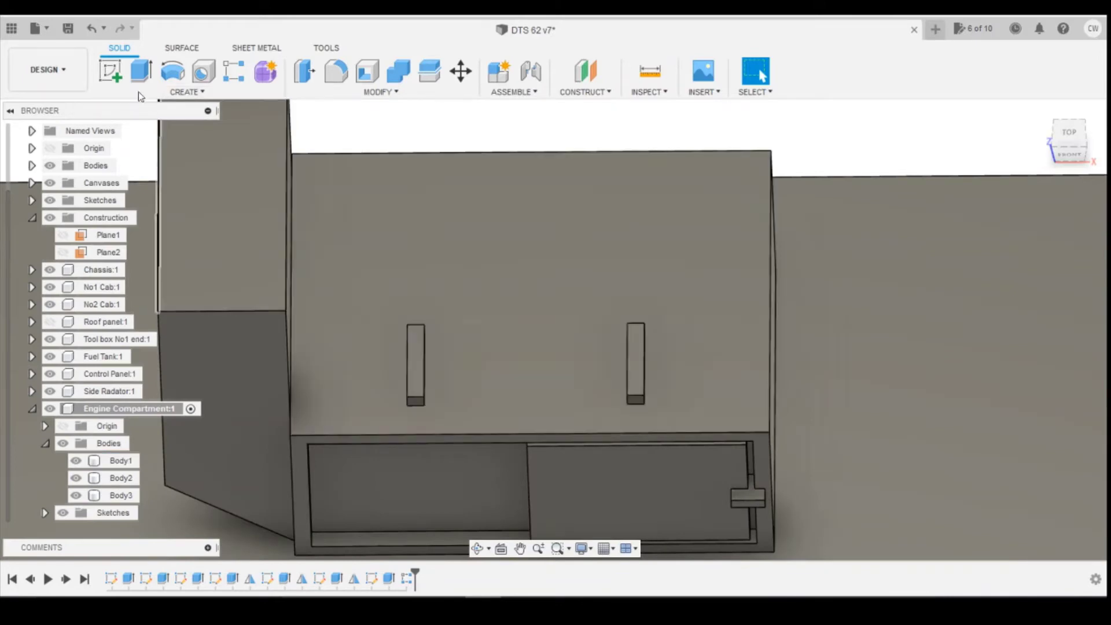
pyautogui.click(108, 70)
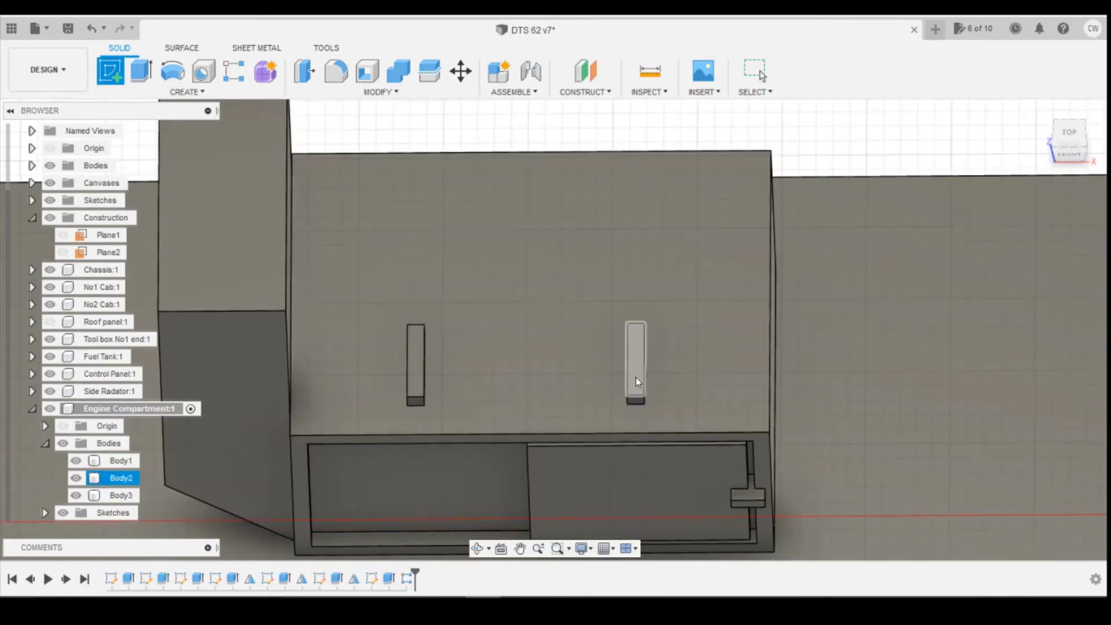
pyautogui.click(636, 377)
pyautogui.moveTo(411, 602)
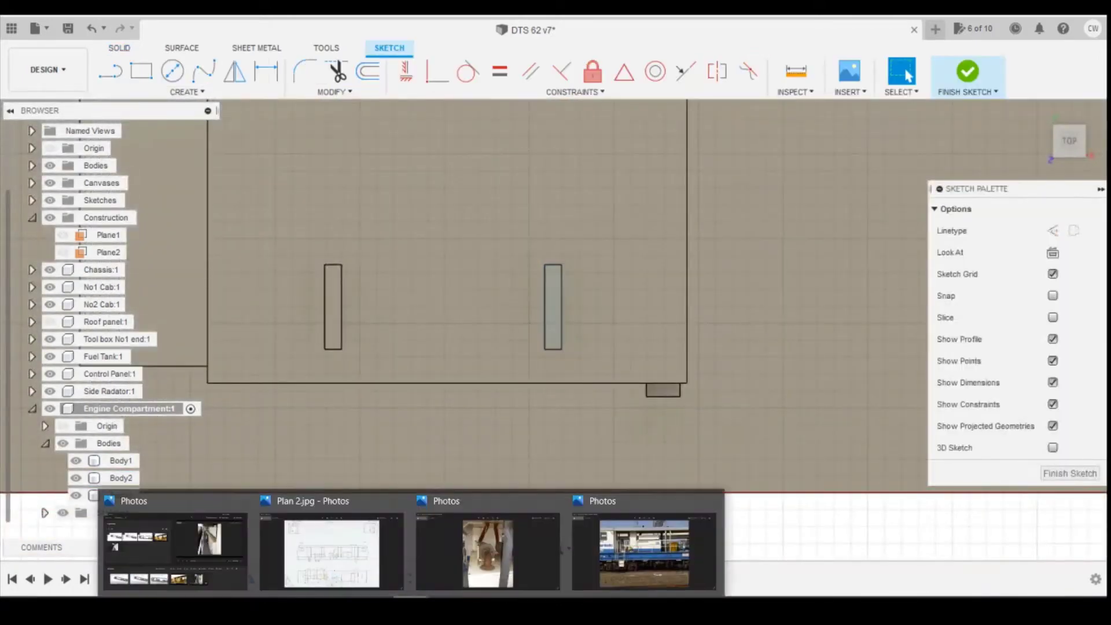
pyautogui.click(605, 573)
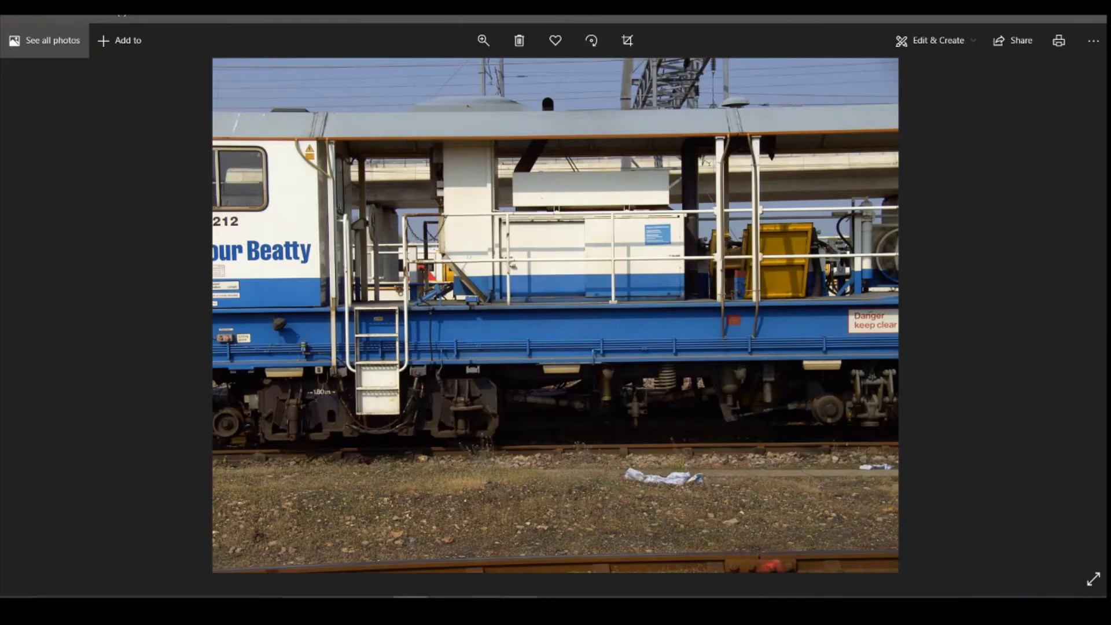
pyautogui.click(485, 602)
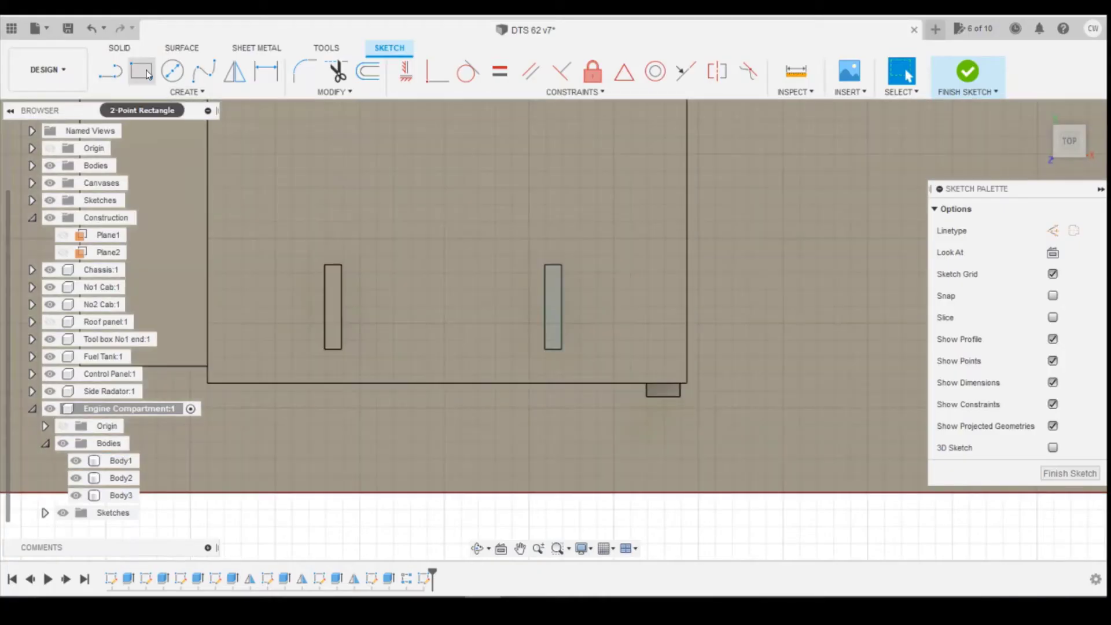
# Step: Draw a long rectangle across both blocks and dimension its thickness to 0.6 mm
pyautogui.click(148, 72)
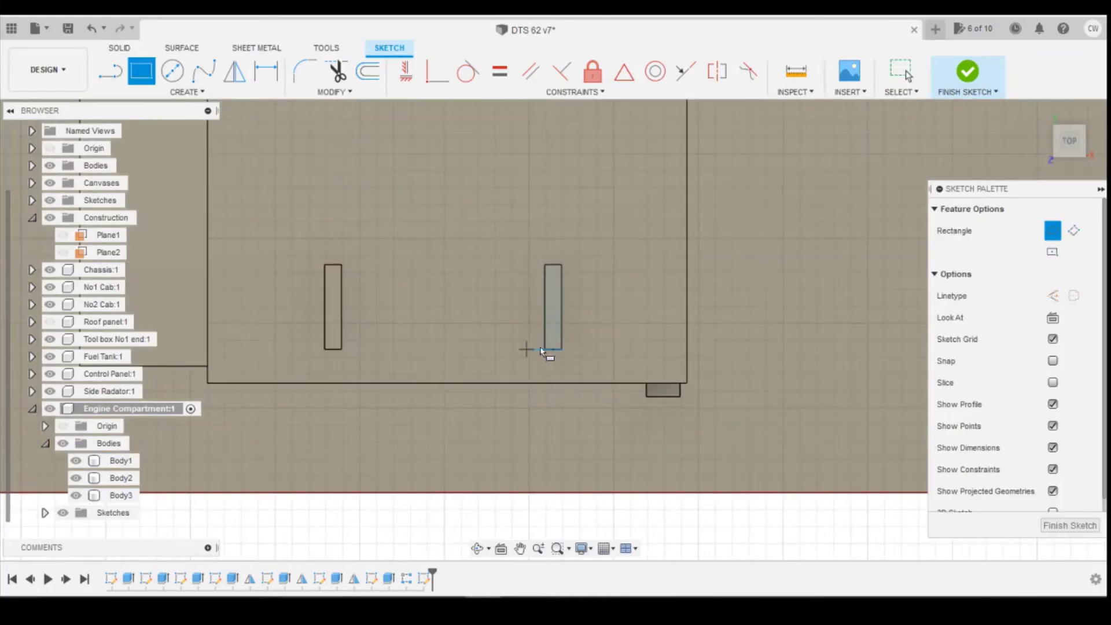
pyautogui.click(629, 348)
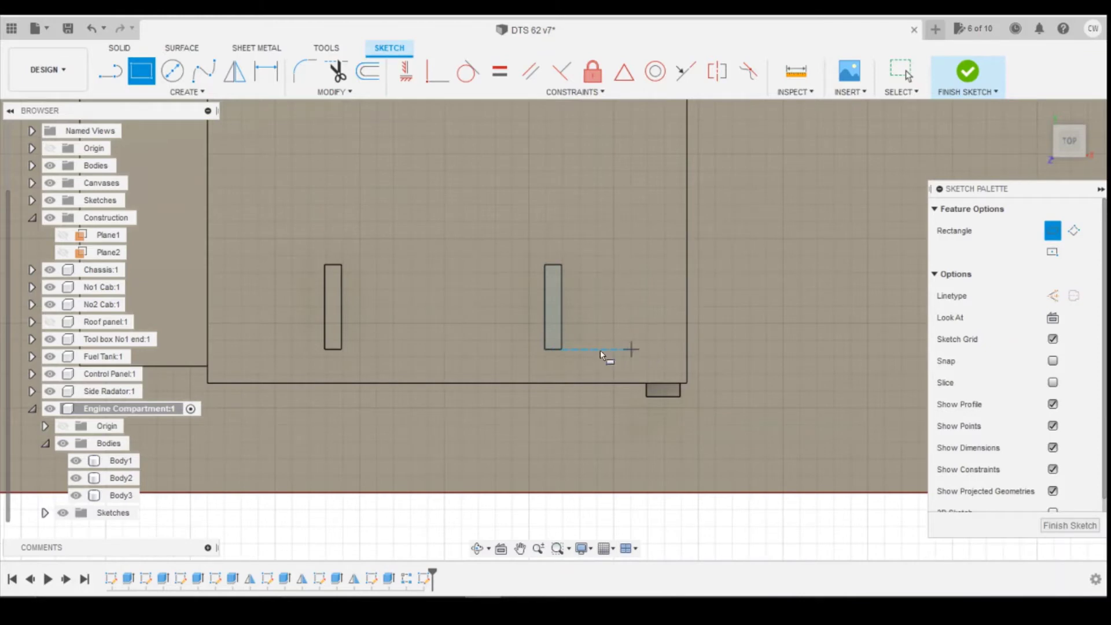
pyautogui.click(262, 330)
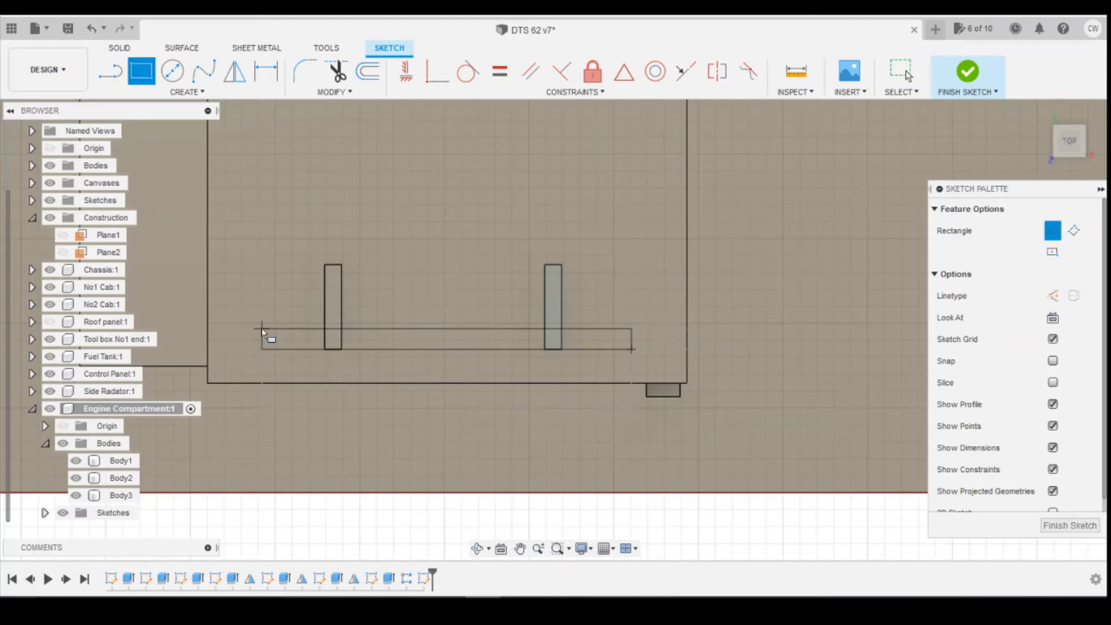
pyautogui.press('d')
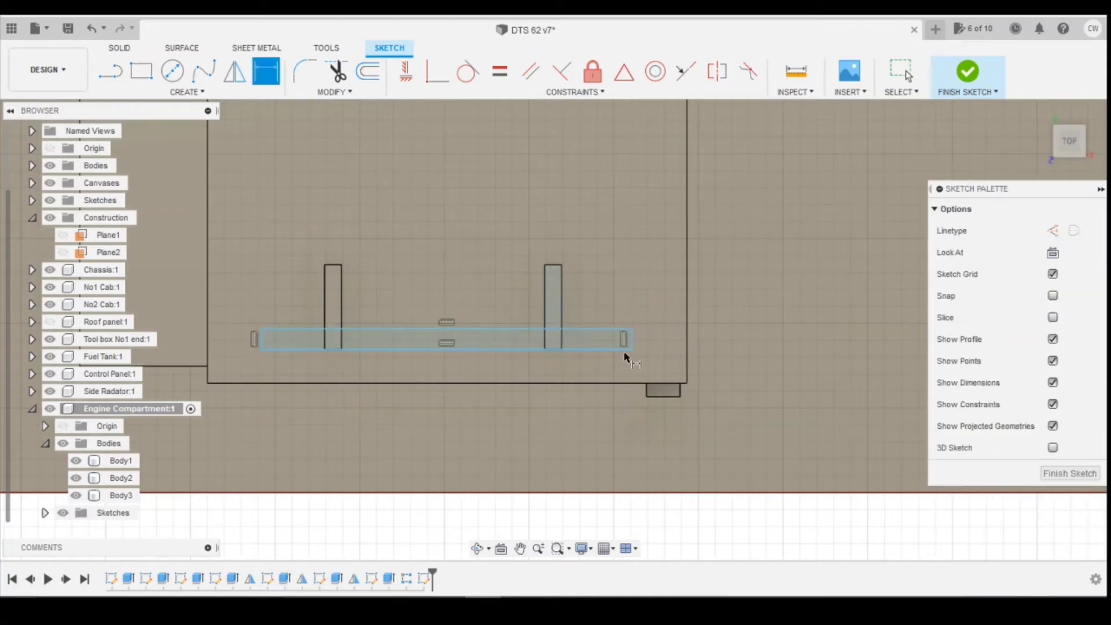
pyautogui.click(630, 340)
pyautogui.click(728, 345)
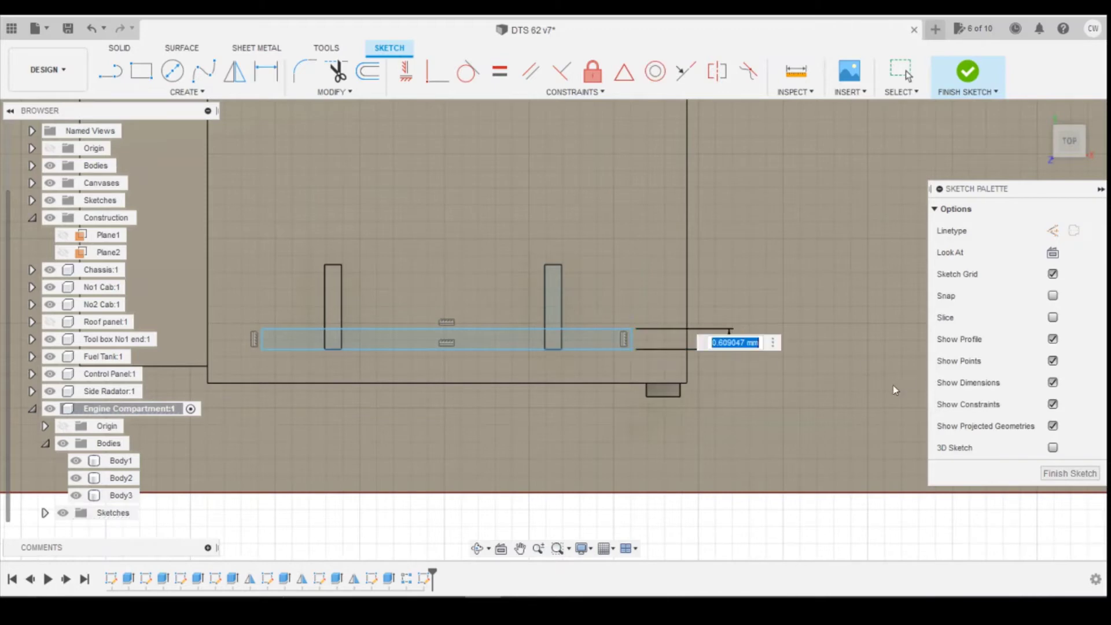
pyautogui.write('0.6')
pyautogui.press('Return')
# Step: Inset the strip 1.50 mm from the compartment's right and left edges
pyautogui.scroll(-1, 889, 384)
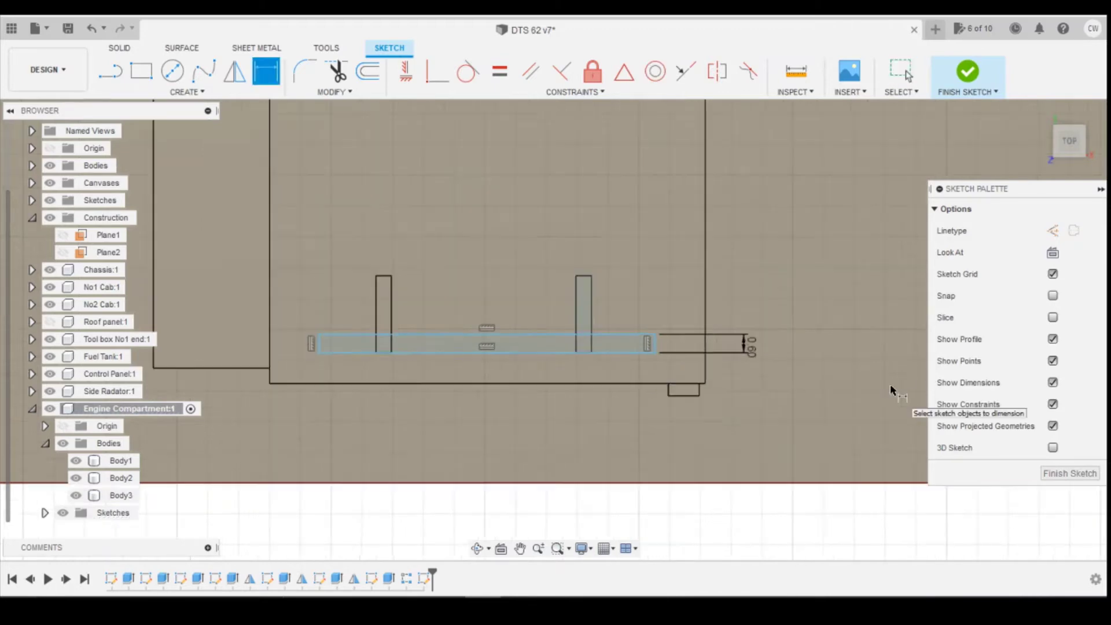
pyautogui.click(655, 353)
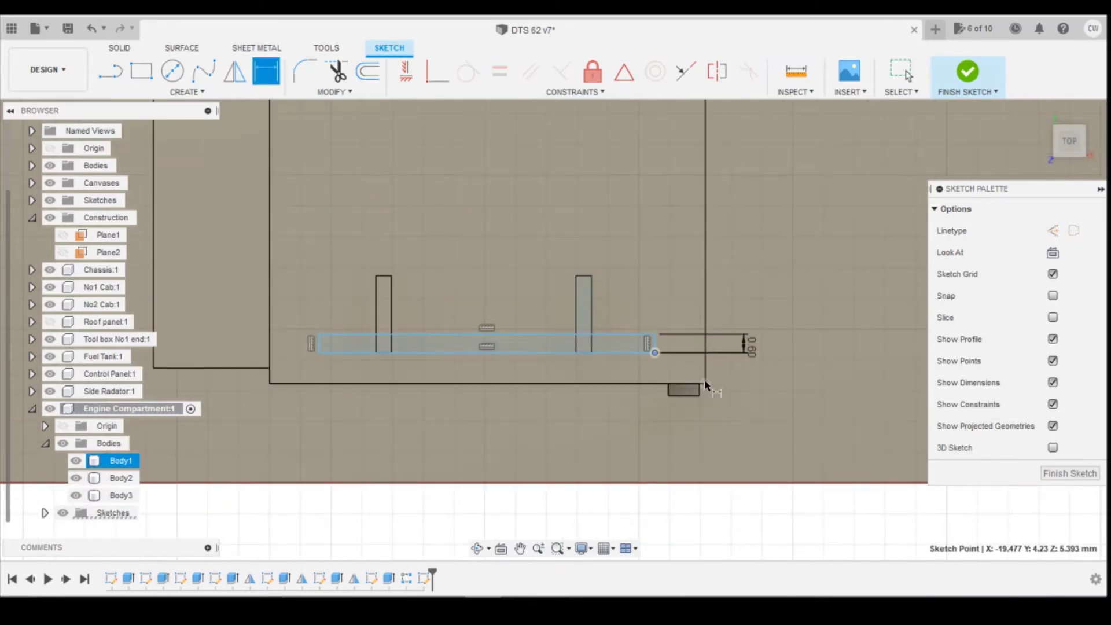
pyautogui.click(704, 383)
pyautogui.click(684, 439)
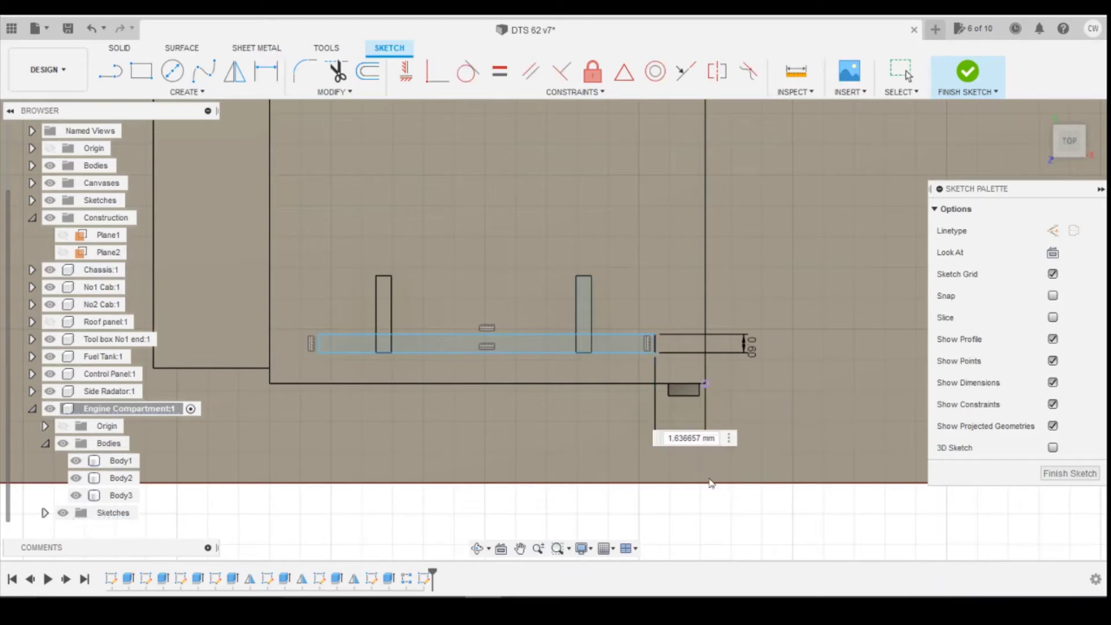
pyautogui.write('1.5')
pyautogui.press('Return')
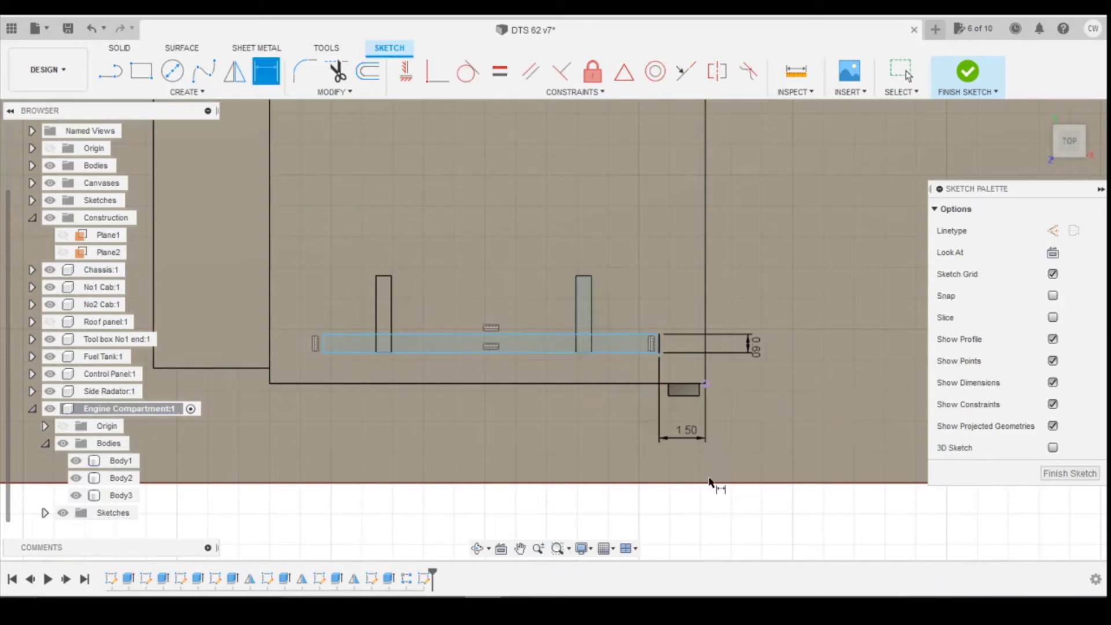
pyautogui.click(323, 352)
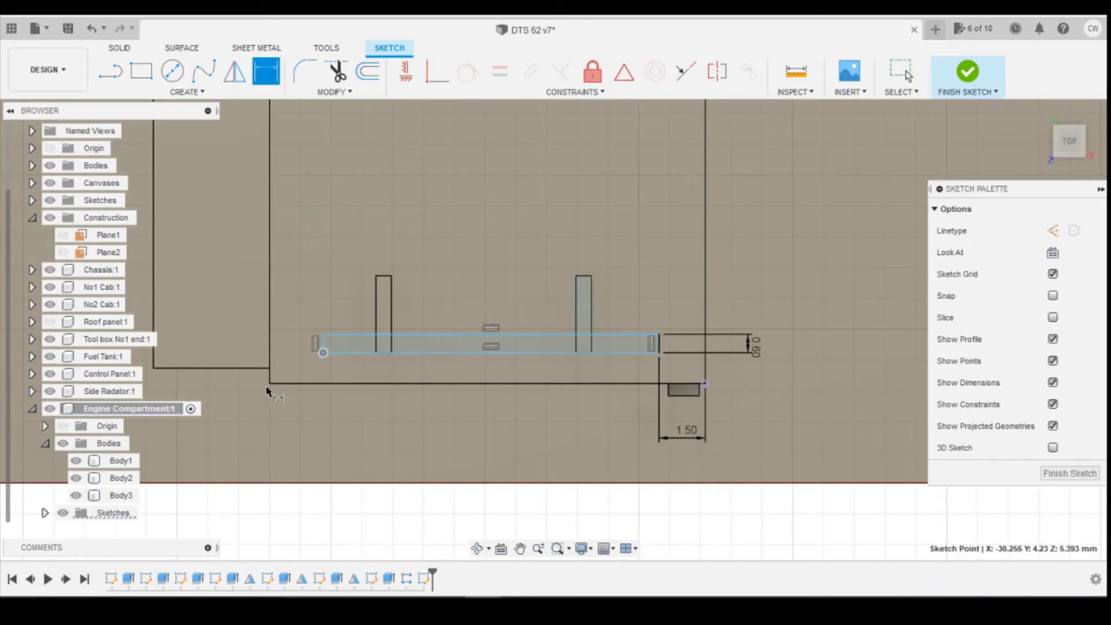
pyautogui.click(269, 383)
pyautogui.click(290, 407)
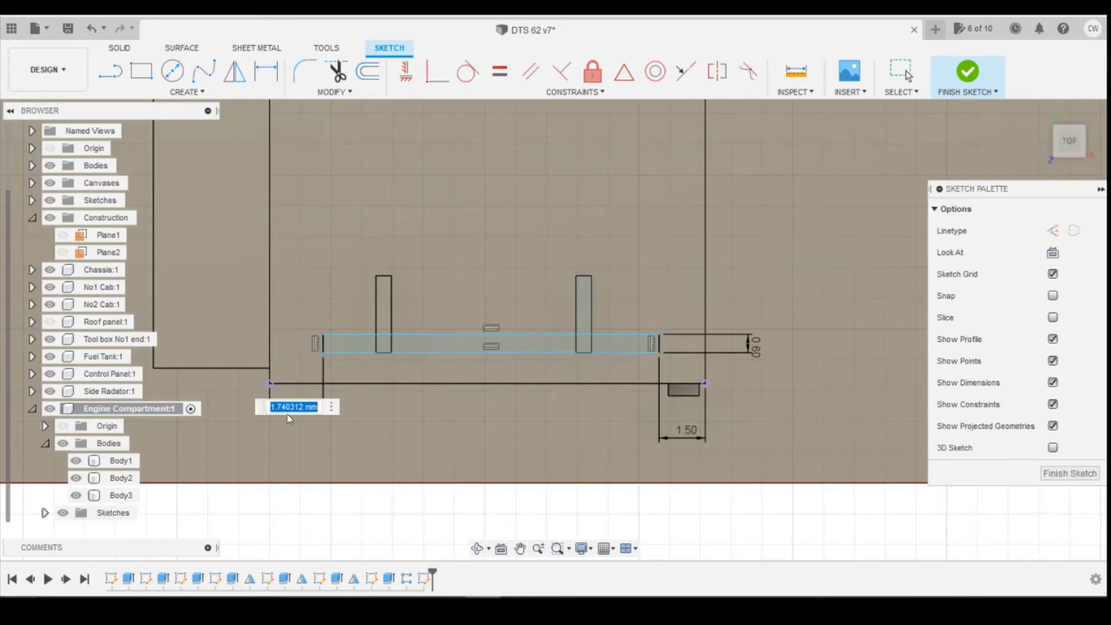
pyautogui.write('1.5')
pyautogui.press('Return')
# Step: Select the strip profiles, start an extrude, then bring up the DTS drawing
pyautogui.scroll(3, 356, 387)
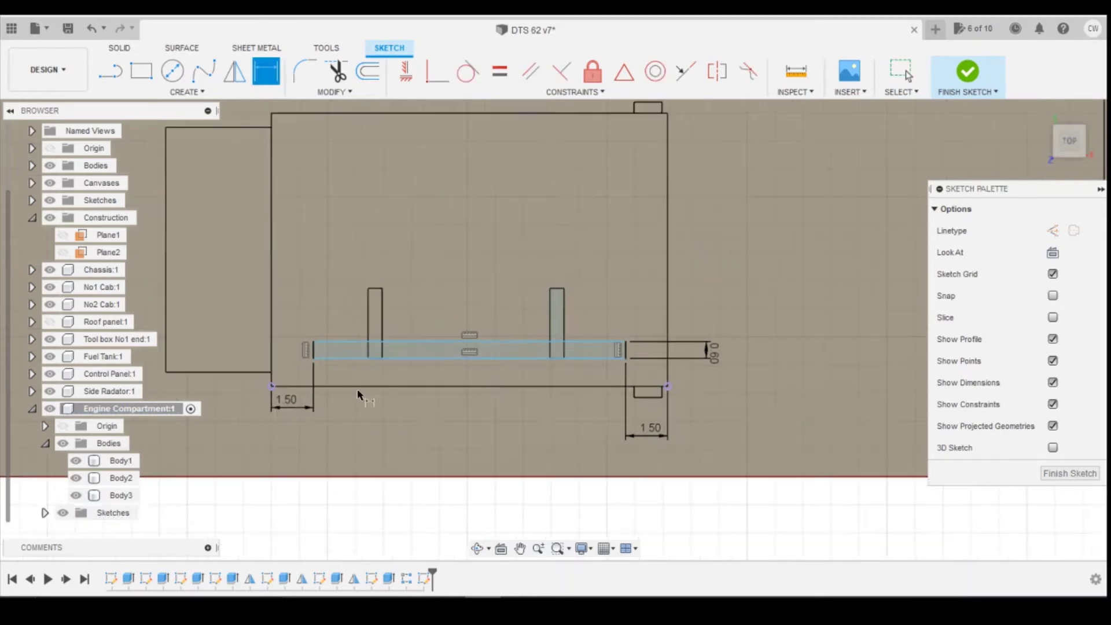
pyautogui.click(436, 72)
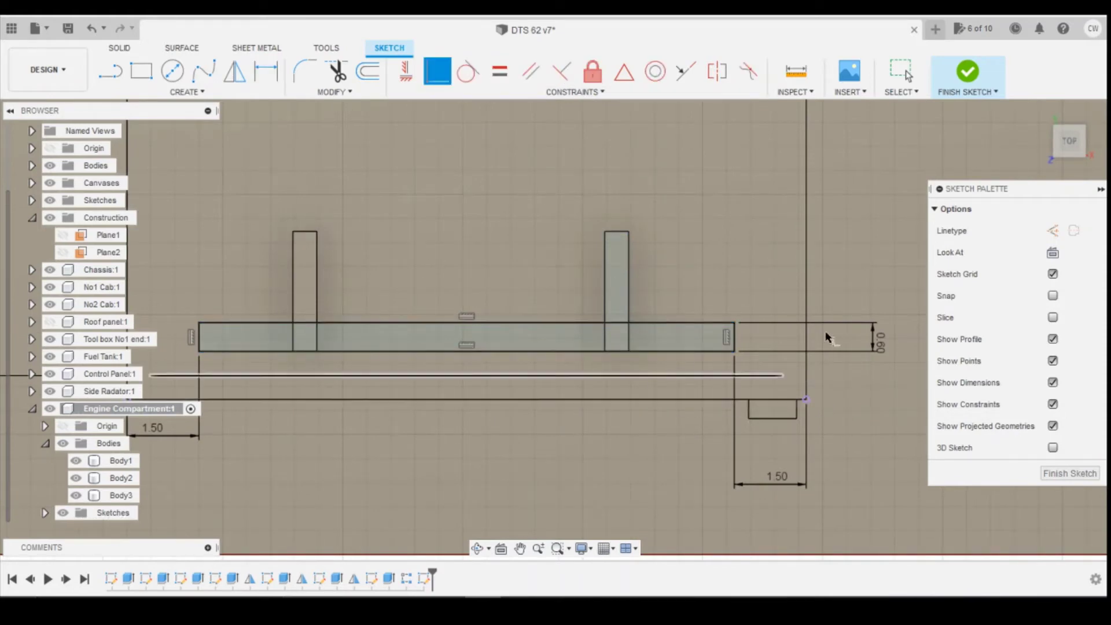
pyautogui.press('Escape')
pyautogui.click(701, 340)
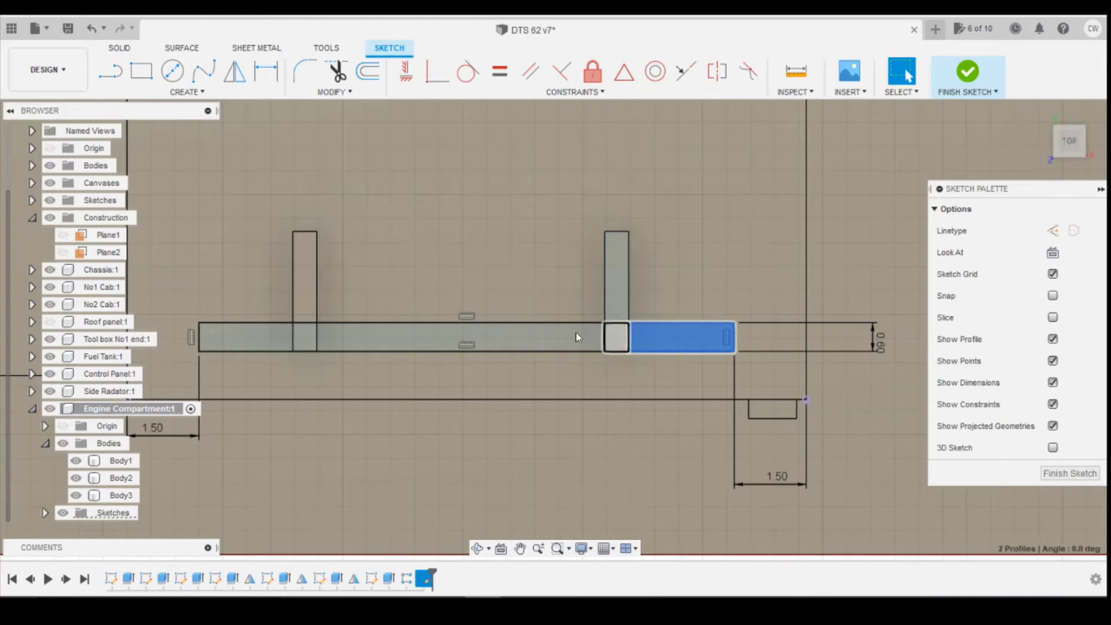
pyautogui.keyDown('shift'); pyautogui.click(299, 331); pyautogui.keyUp('shift')
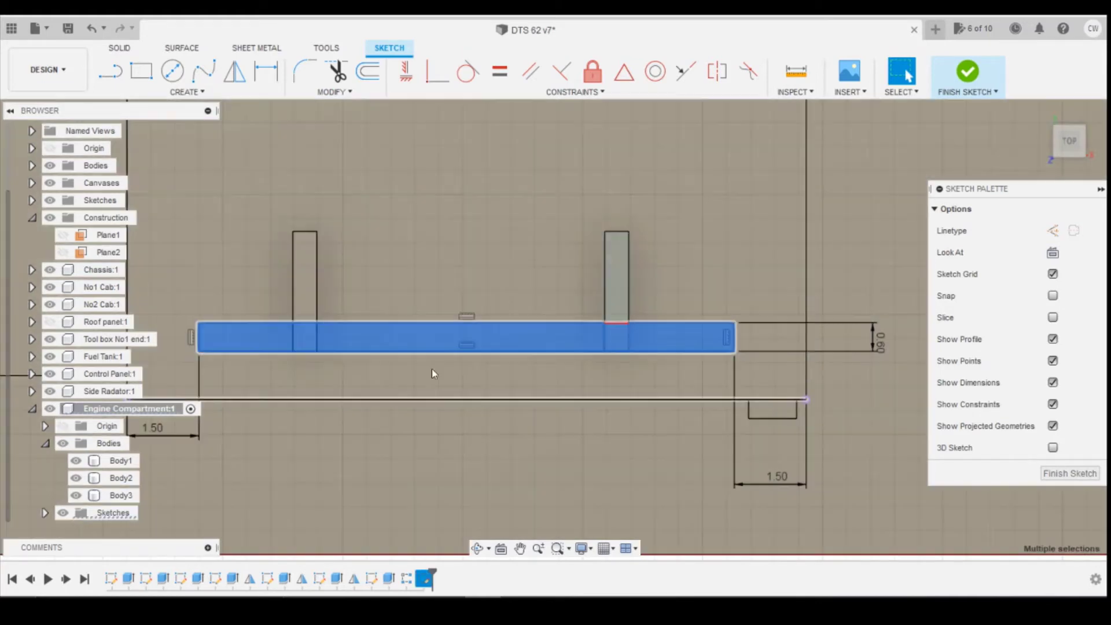
pyautogui.rightClick(431, 340)
pyautogui.click(421, 404)
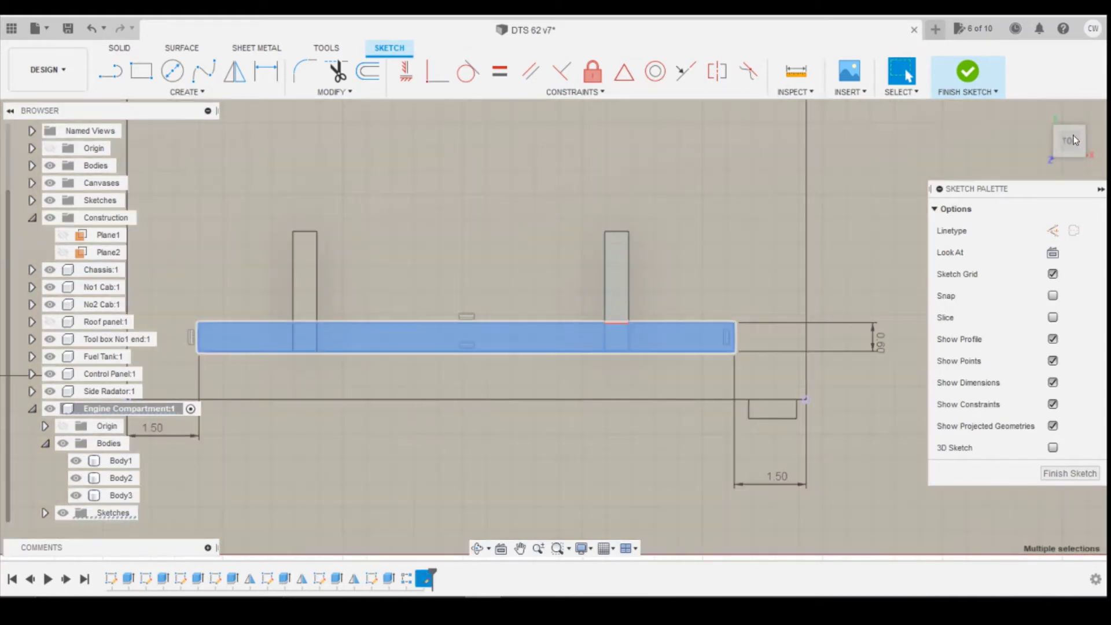
pyautogui.press('e')
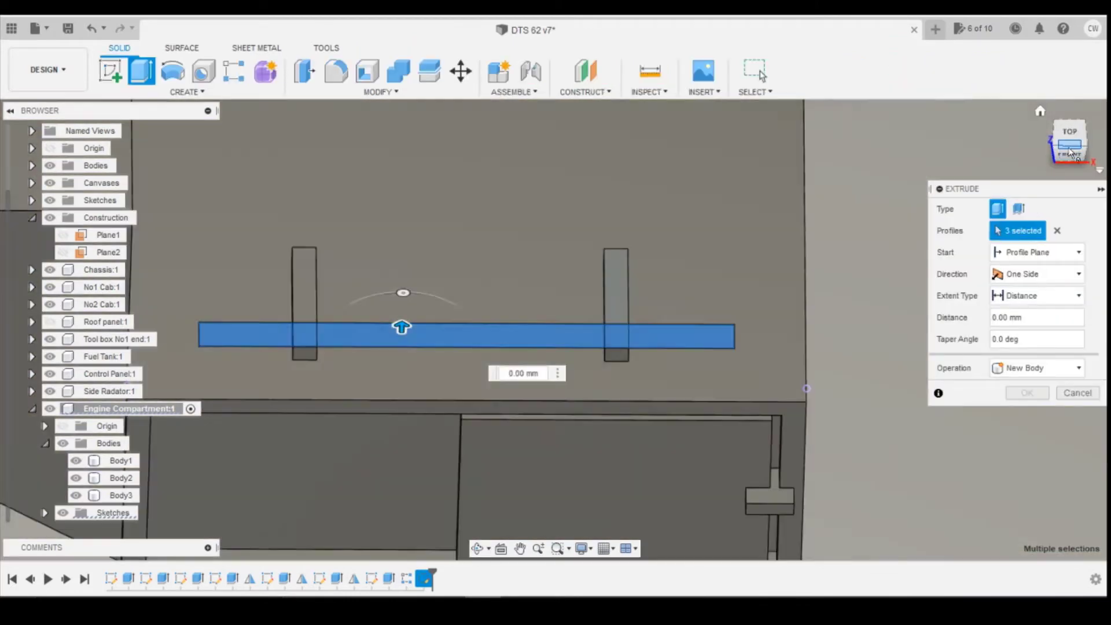
pyautogui.click(1069, 152)
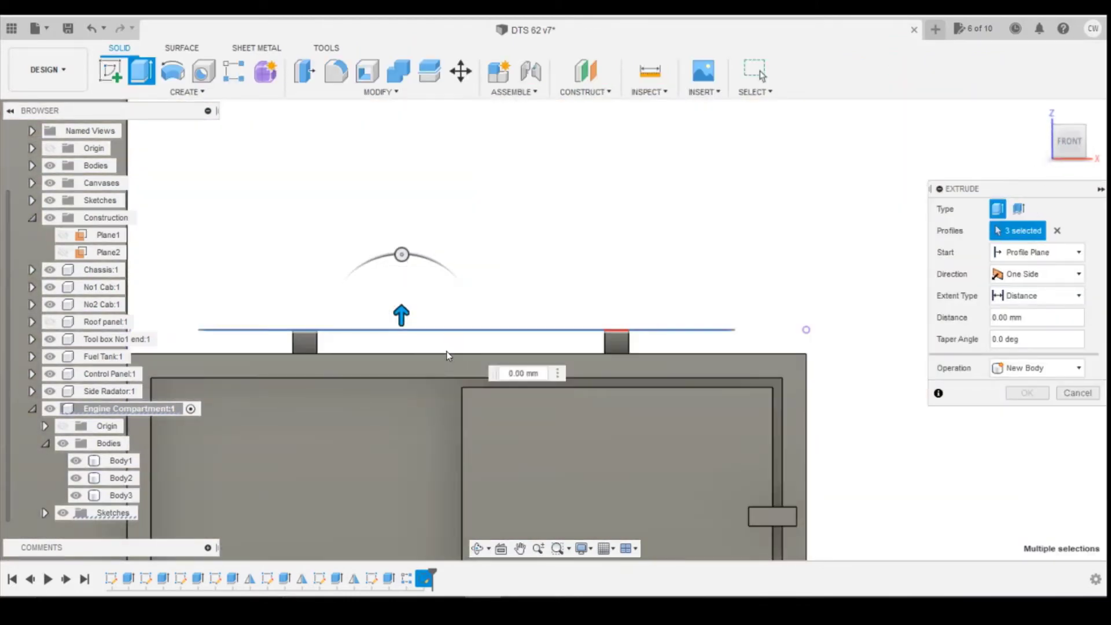
pyautogui.click(347, 556)
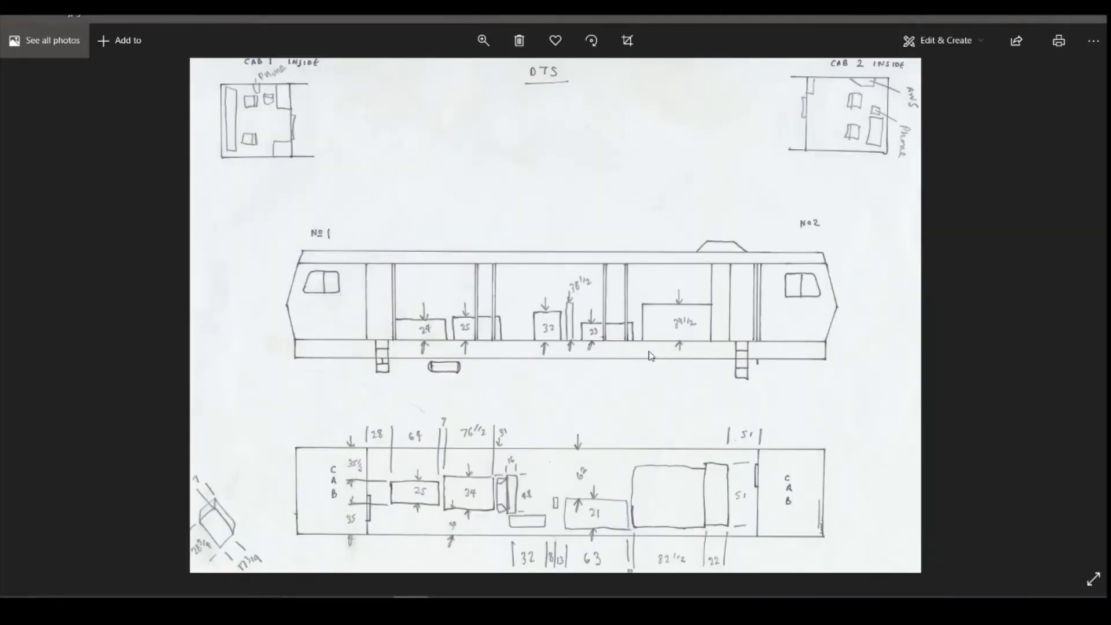
# Step: Page through the DTS sketches and the real train photo, then return to Fusion 360
pyautogui.press('Right')
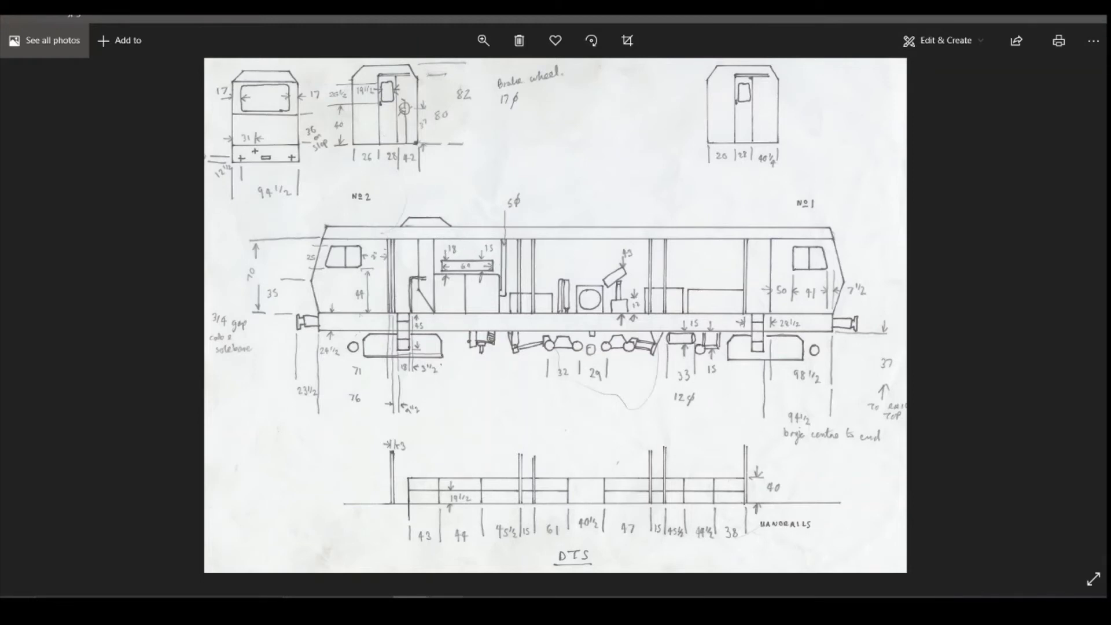
pyautogui.click(649, 548)
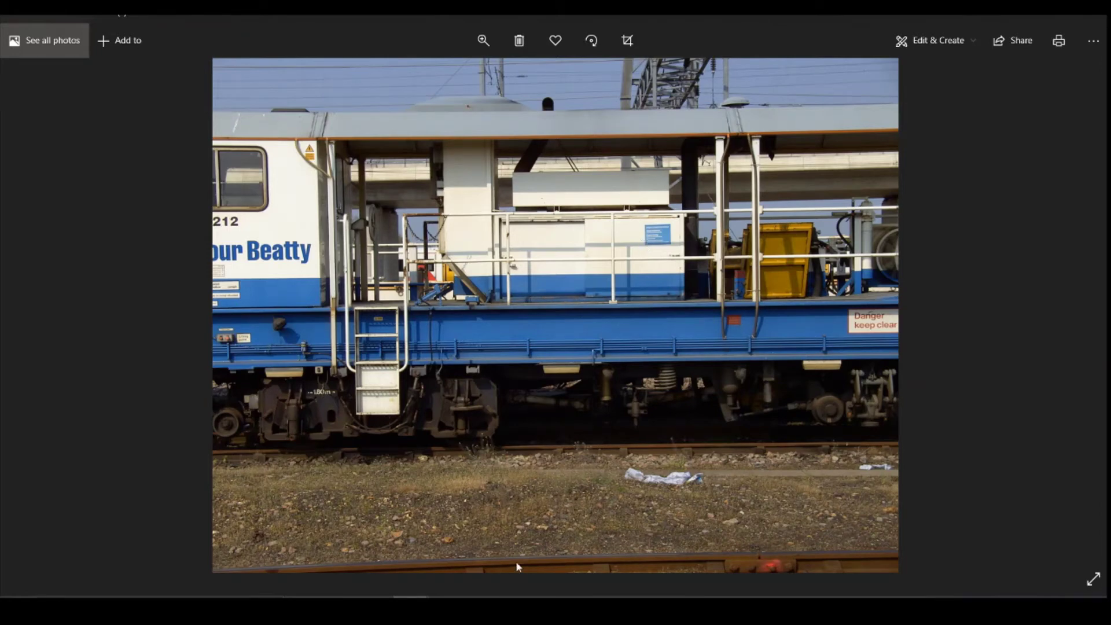
pyautogui.moveTo(482, 609)
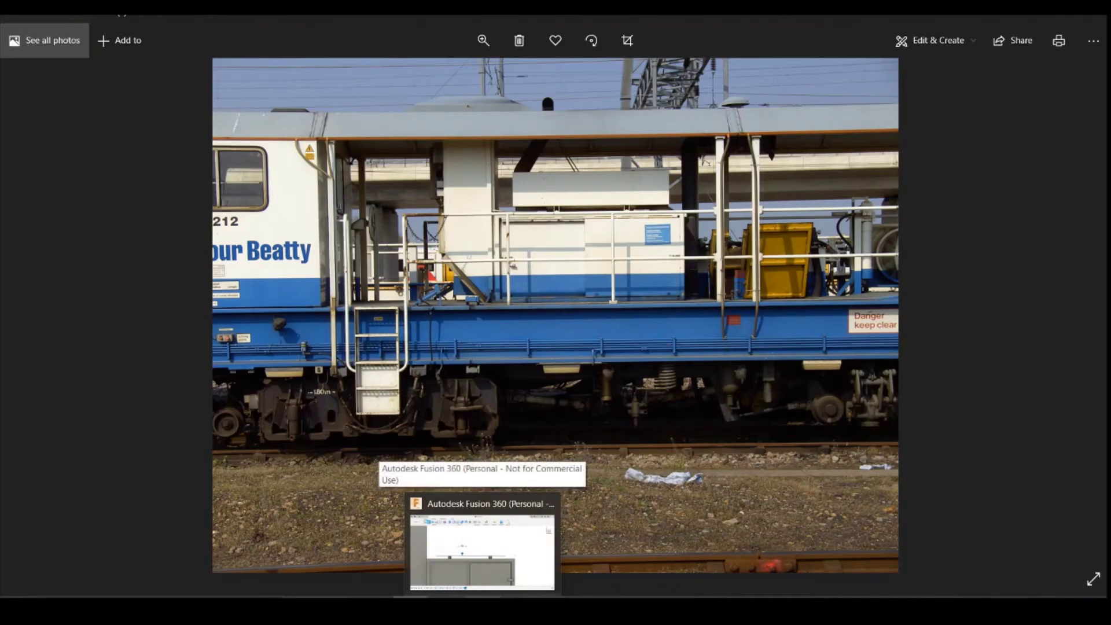
pyautogui.click(498, 594)
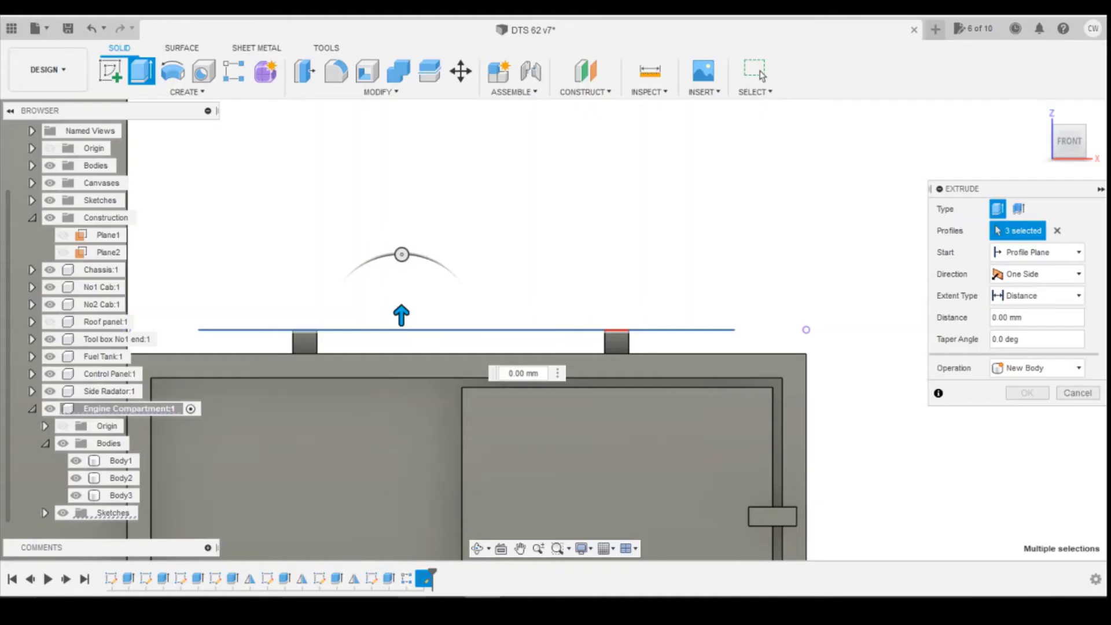
# Step: Extrude the strip profiles upward 2.50 mm as a join, checking the DTS drawing and train photo
pyautogui.moveTo(411, 609)
pyautogui.click(371, 537)
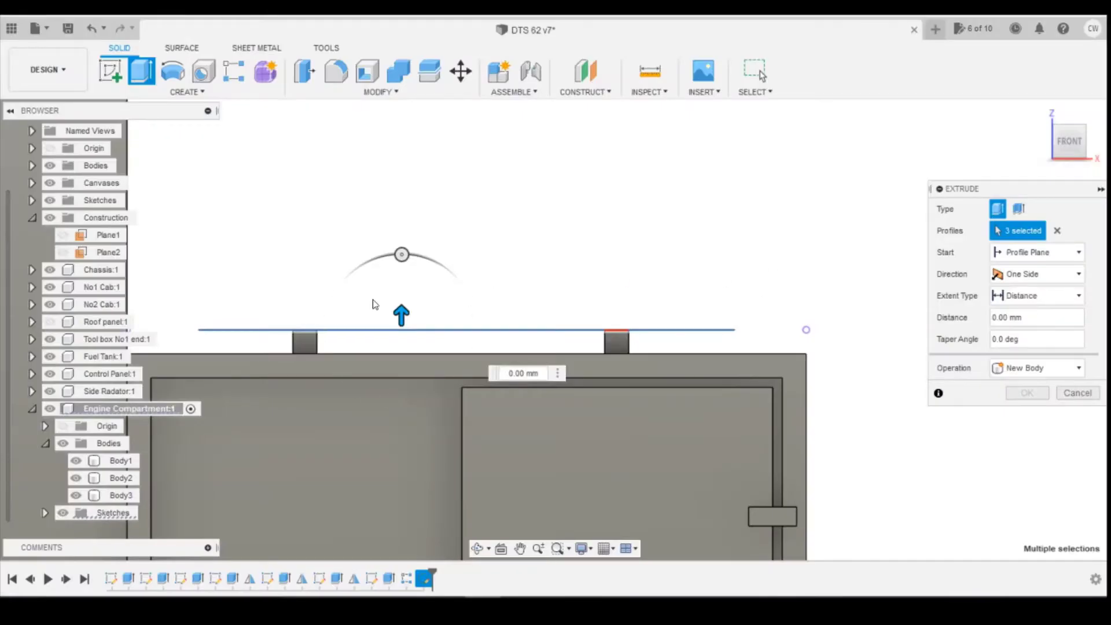
pyautogui.moveTo(401, 314); pyautogui.dragTo(478, 196)
pyautogui.scroll(-3, 658, 252)
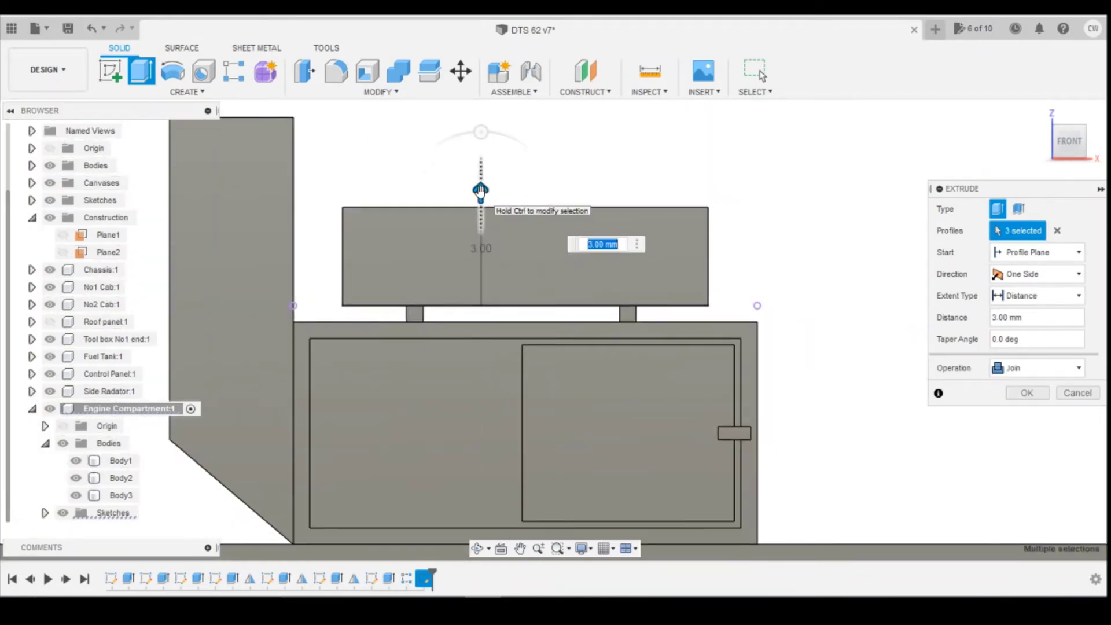
pyautogui.scroll(-3, 550, 327)
pyautogui.scroll(-1, 581, 363)
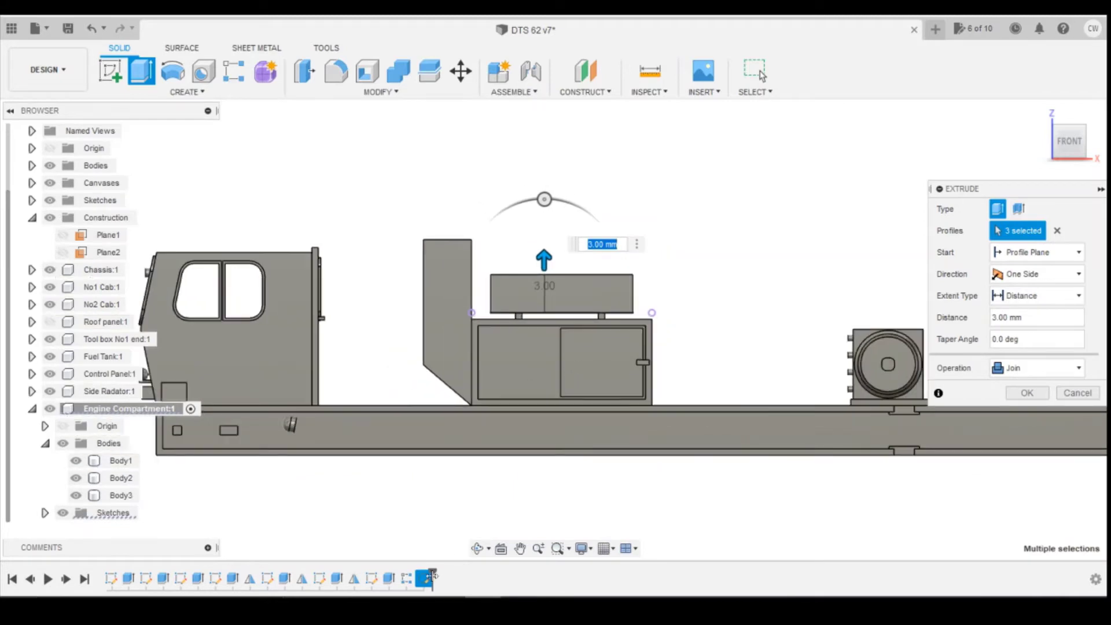
pyautogui.click(655, 544)
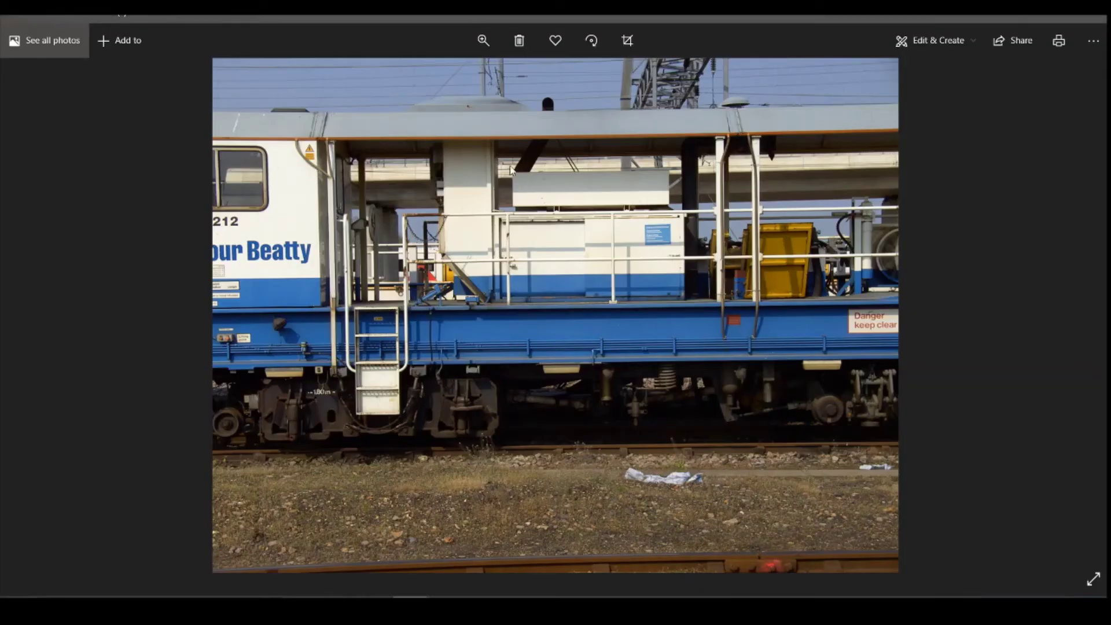
pyautogui.click(493, 604)
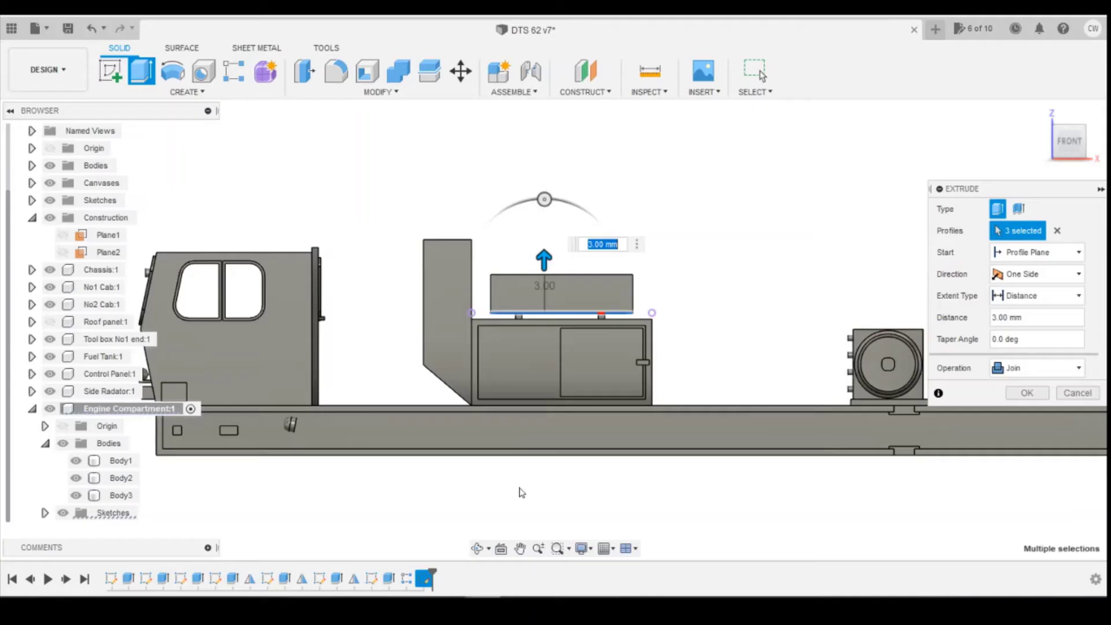
pyautogui.moveTo(543, 260)
pyautogui.mouseDown()
pyautogui.moveTo(542, 293)
pyautogui.moveTo(540, 278)
pyautogui.mouseUp()
pyautogui.scroll(5, 545, 275)
pyautogui.scroll(-3, 693, 336)
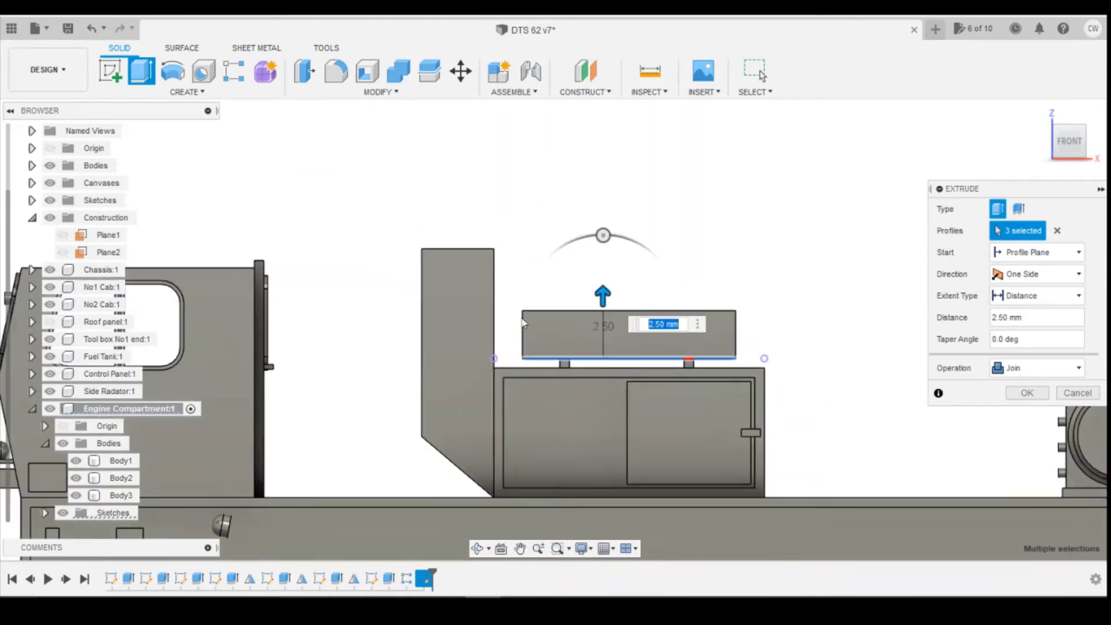
pyautogui.click(1027, 393)
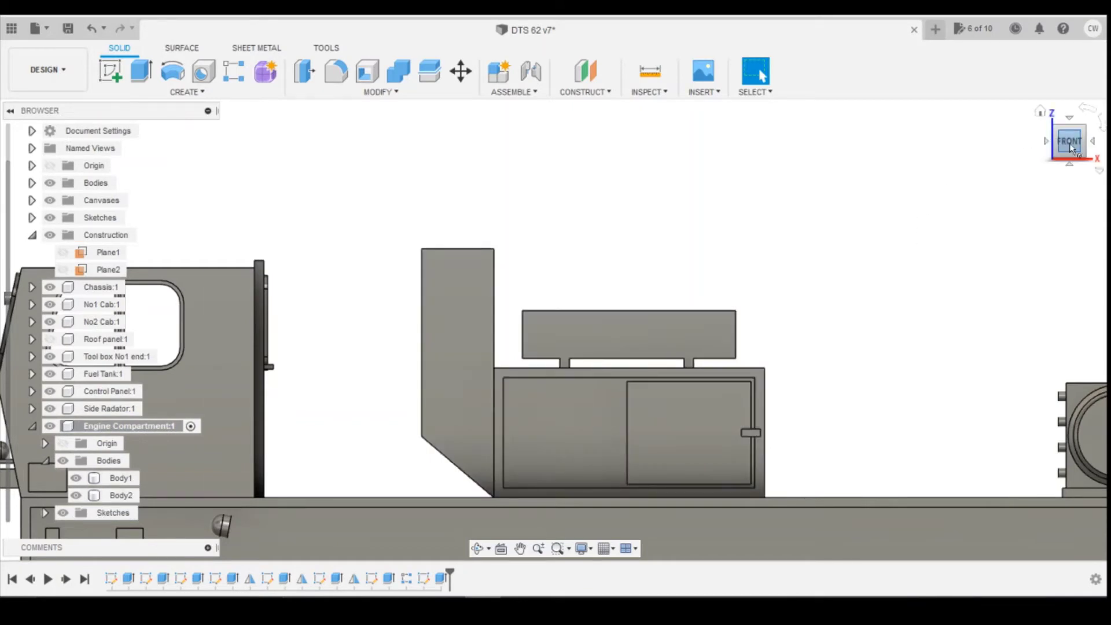
# Step: Orbit to the right-side and oblique views to inspect the raised box on its supports
pyautogui.moveTo(555, 329)
pyautogui.keyDown('shift'); pyautogui.mouseDown(button='middle')
pyautogui.moveTo(509, 388)
pyautogui.moveTo(665, 376)
pyautogui.moveTo(564, 362)
pyautogui.mouseUp(button='middle'); pyautogui.keyUp('shift')
pyautogui.scroll(3, 577, 374)
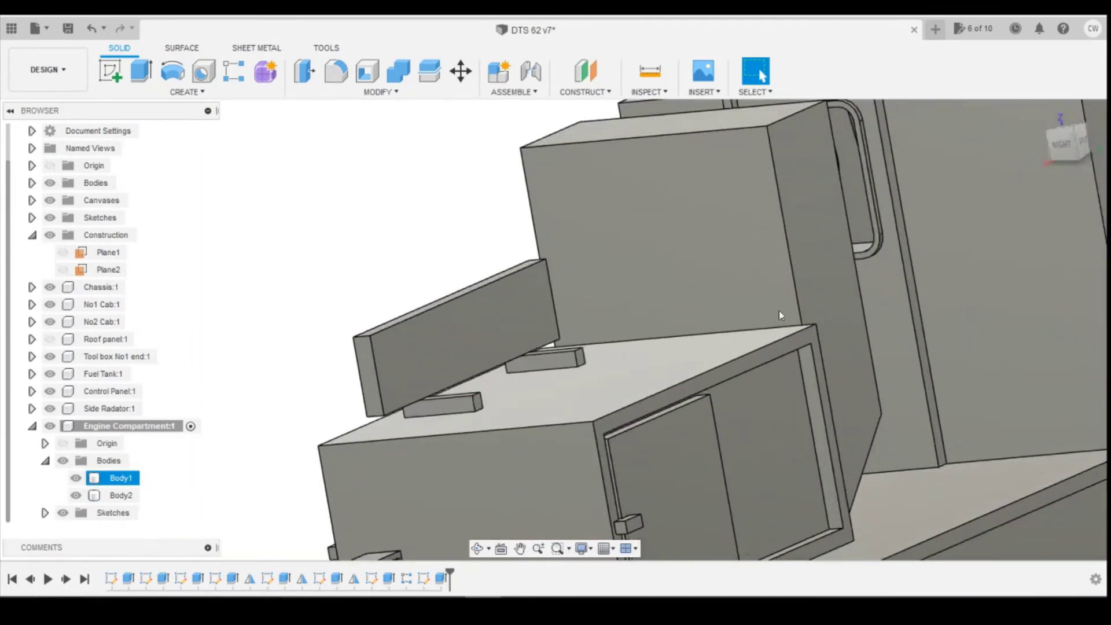
pyautogui.click(1064, 144)
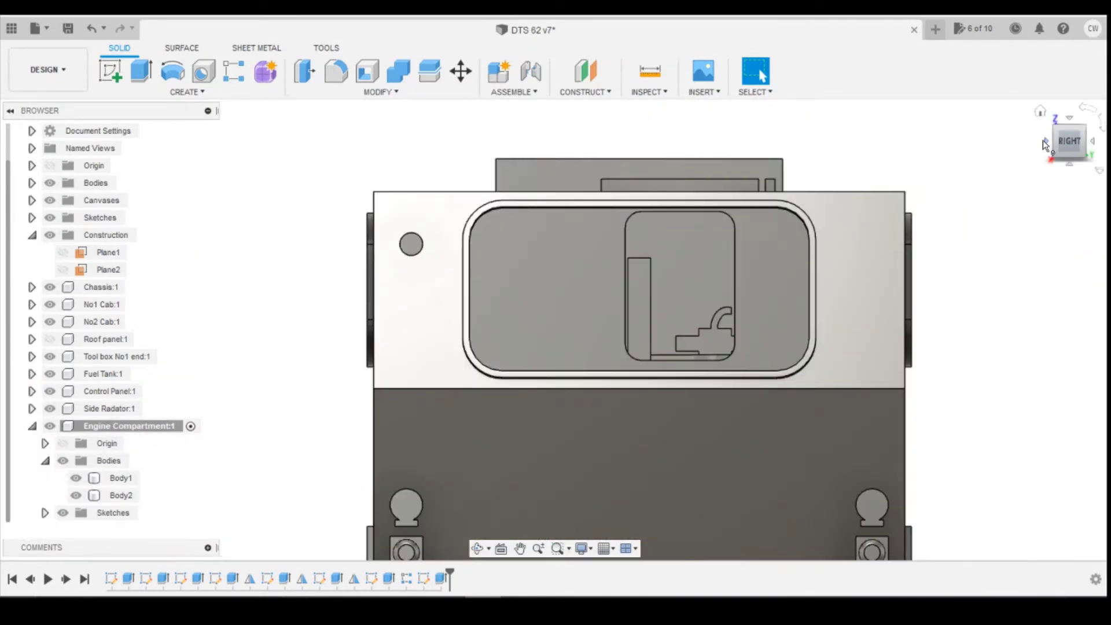
pyautogui.moveTo(994, 201)
pyautogui.keyDown('shift'); pyautogui.mouseDown(button='middle')
pyautogui.moveTo(1063, 179)
pyautogui.moveTo(1041, 213)
pyautogui.mouseUp(button='middle'); pyautogui.keyUp('shift')
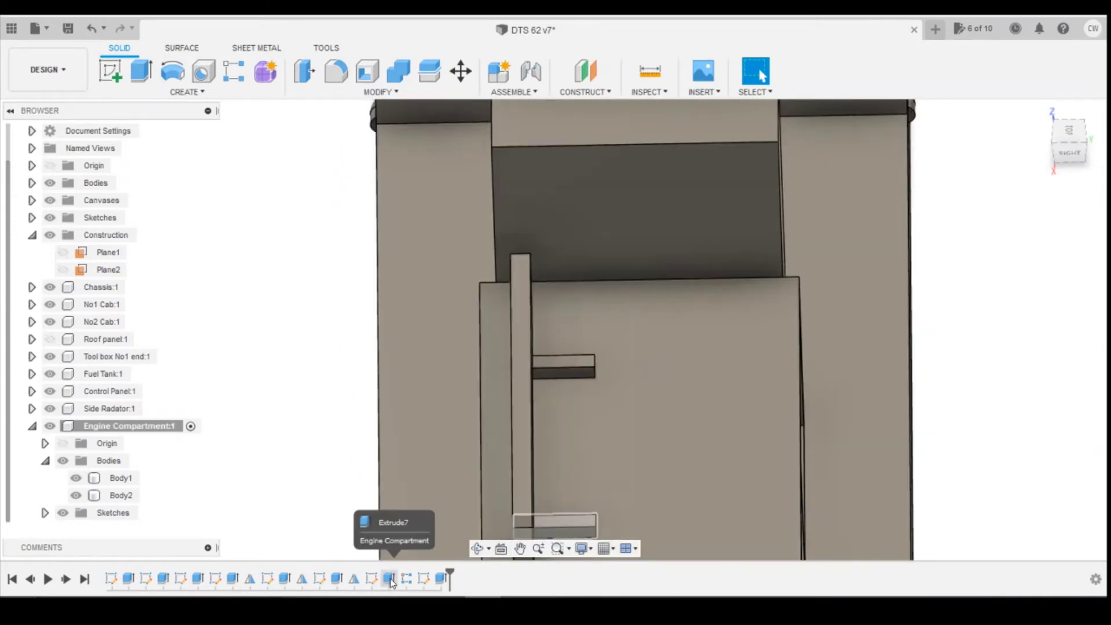
# Step: Edit Sketch7, change the support height from 2.50 to 3.00, and finish the sketch
pyautogui.rightClick(371, 579)
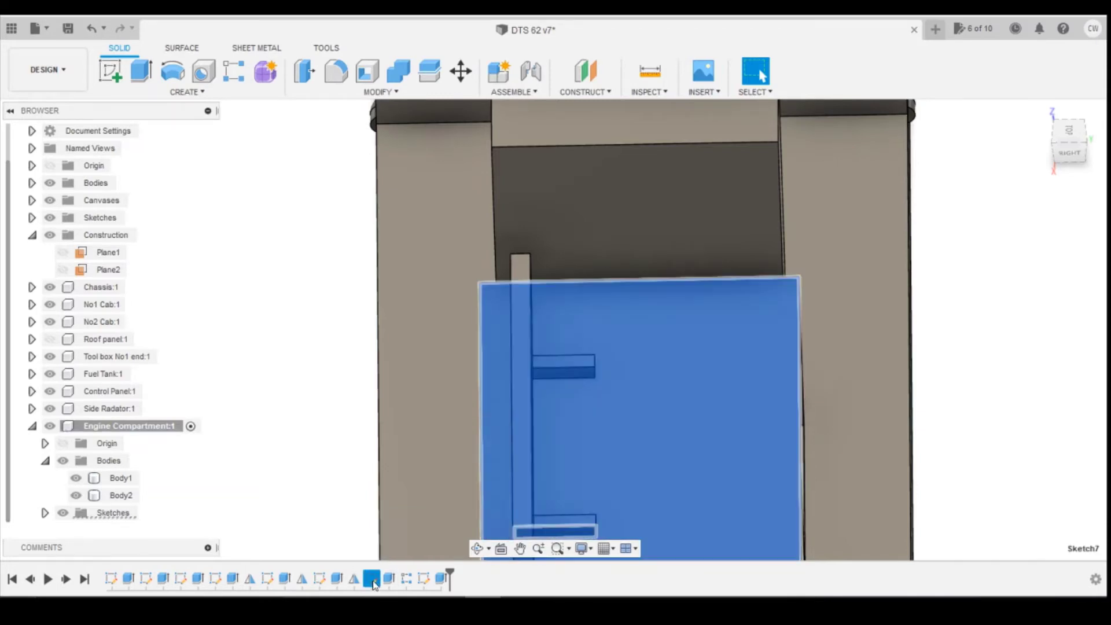
pyautogui.click(431, 434)
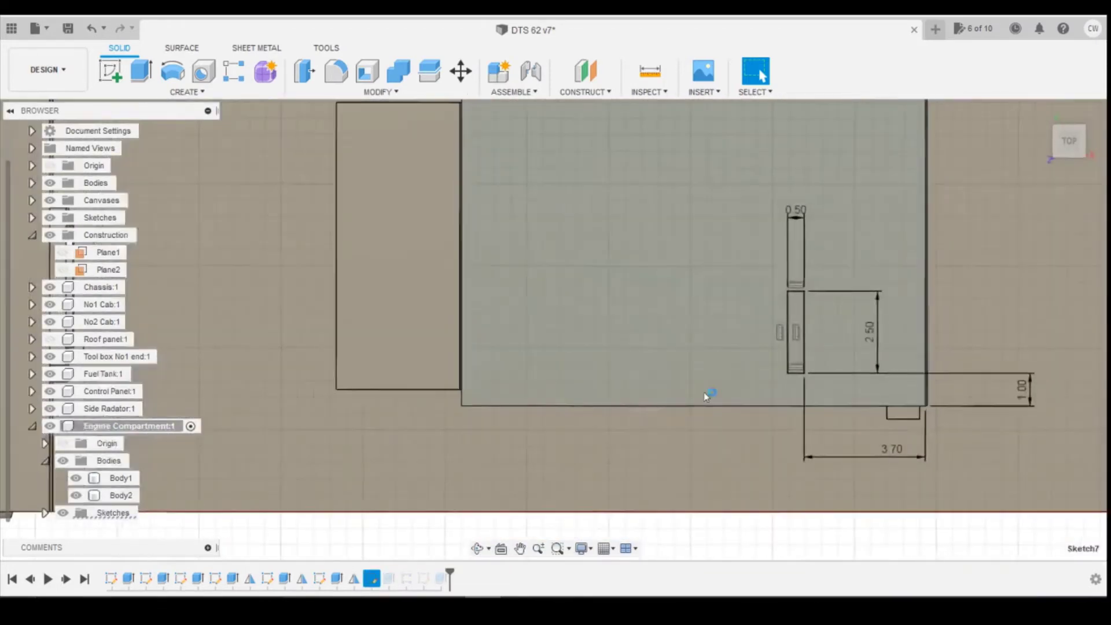
pyautogui.doubleClick(873, 338)
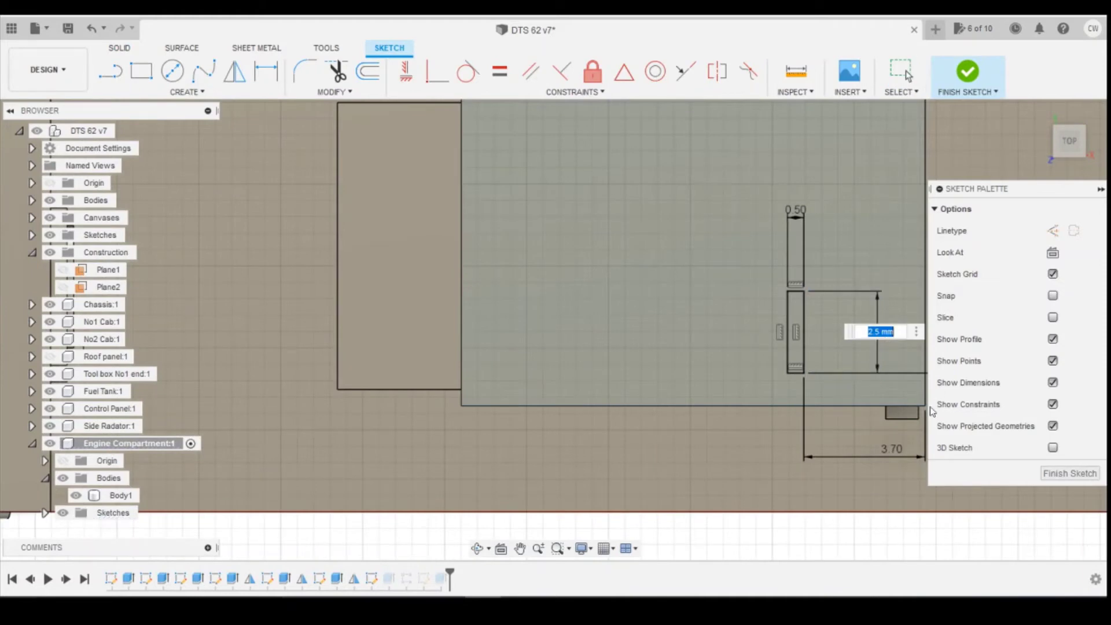
pyautogui.write('3')
pyautogui.press('Return')
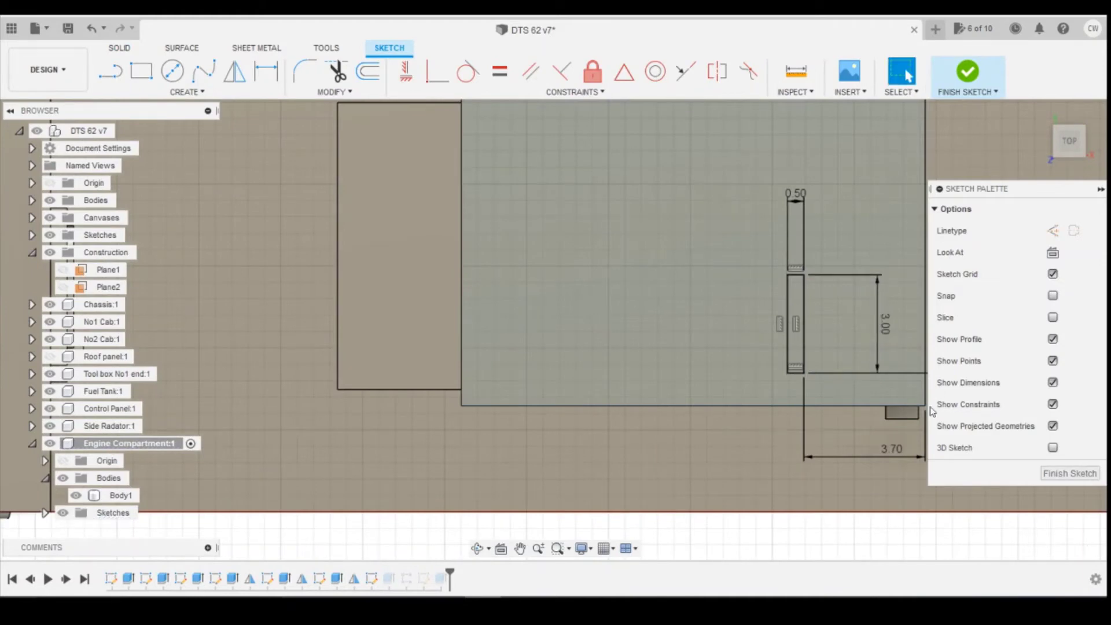
pyautogui.click(966, 82)
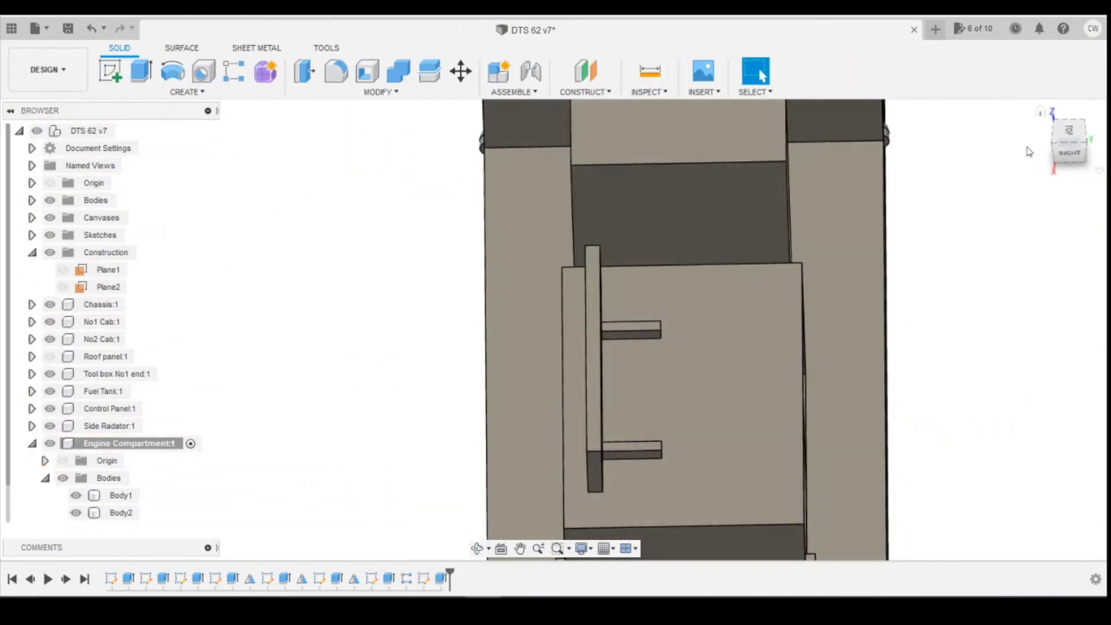
pyautogui.moveTo(1066, 155); pyautogui.dragTo(1070, 112)
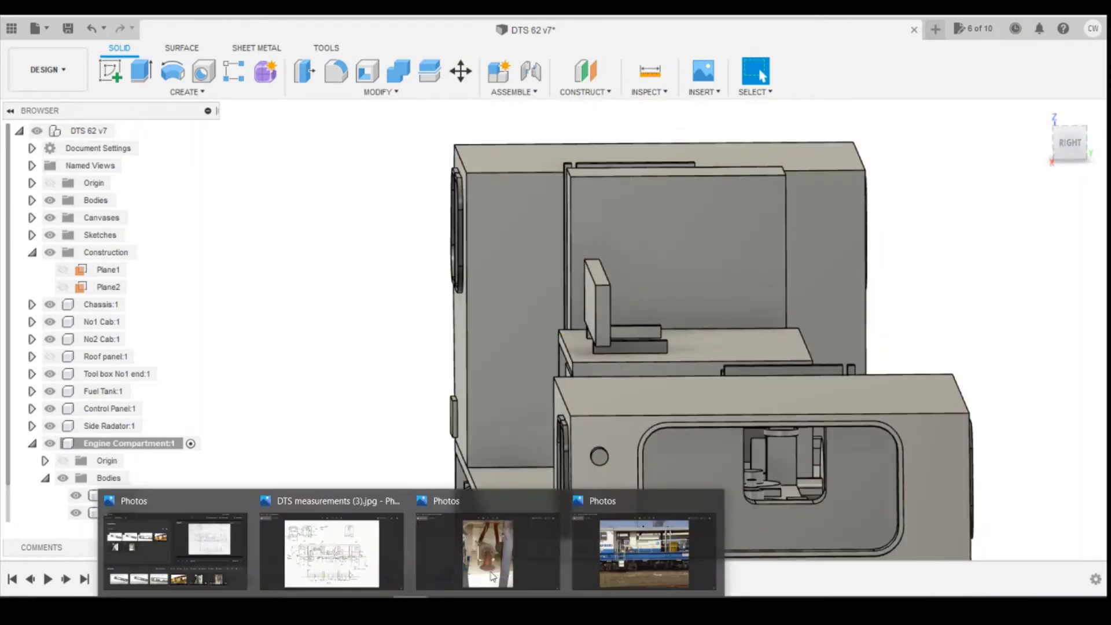
pyautogui.click(491, 575)
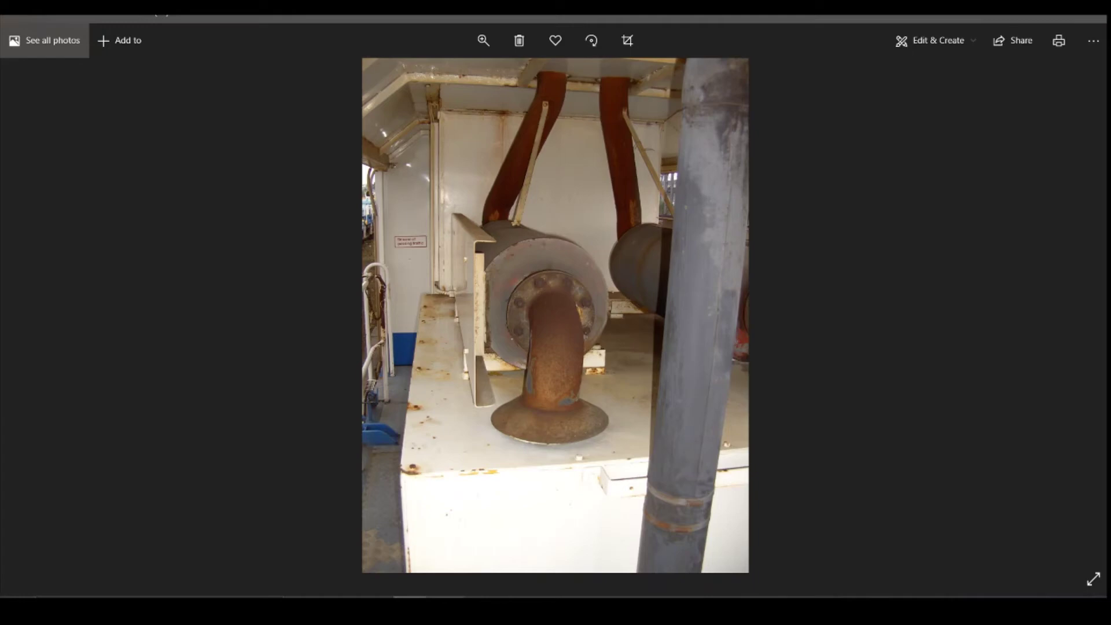
pyautogui.click(481, 607)
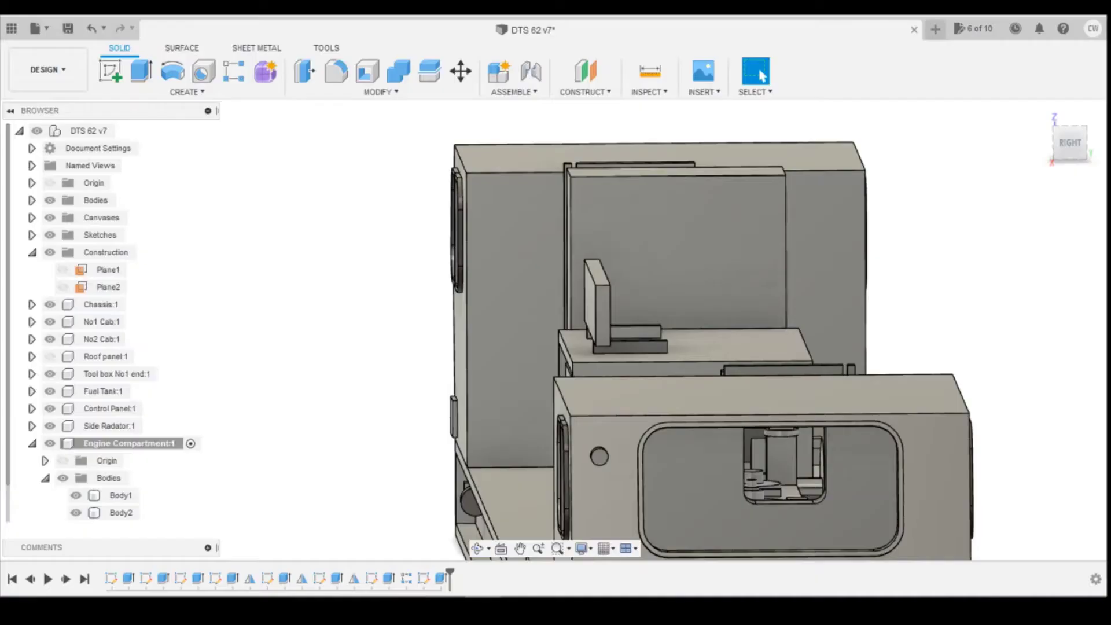
# Step: Create a sketch on the small support bar's face with Slice turned on
pyautogui.keyDown('shift'); pyautogui.moveTo(556, 324); pyautogui.dragTo(613, 347, button='middle'); pyautogui.keyUp('shift')
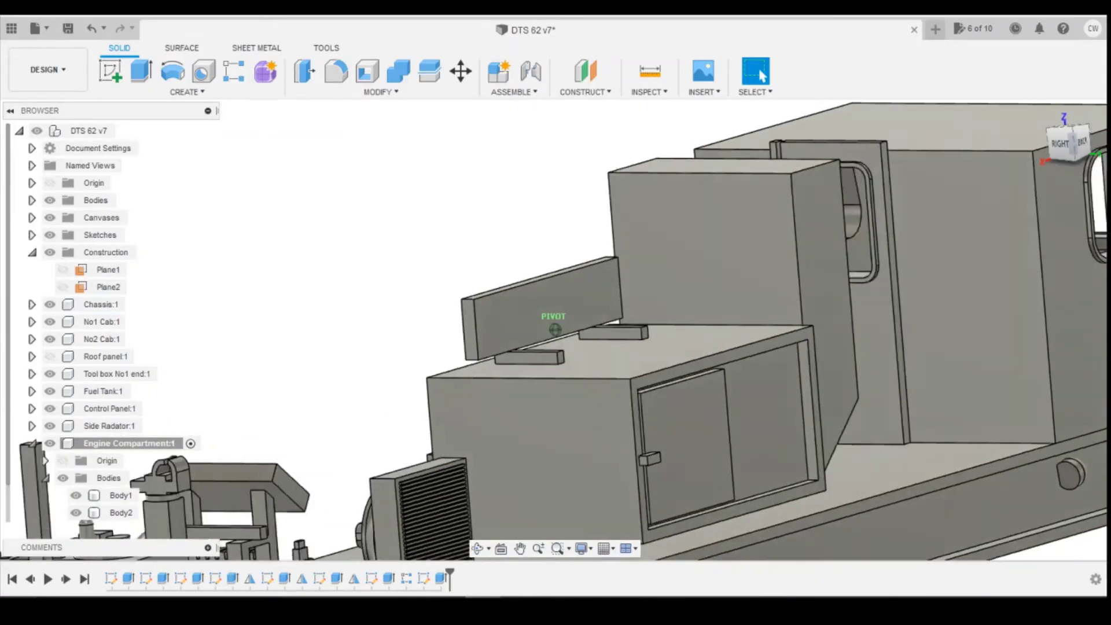
pyautogui.keyDown('shift'); pyautogui.moveTo(555, 283); pyautogui.dragTo(548, 347, button='middle'); pyautogui.keyUp('shift')
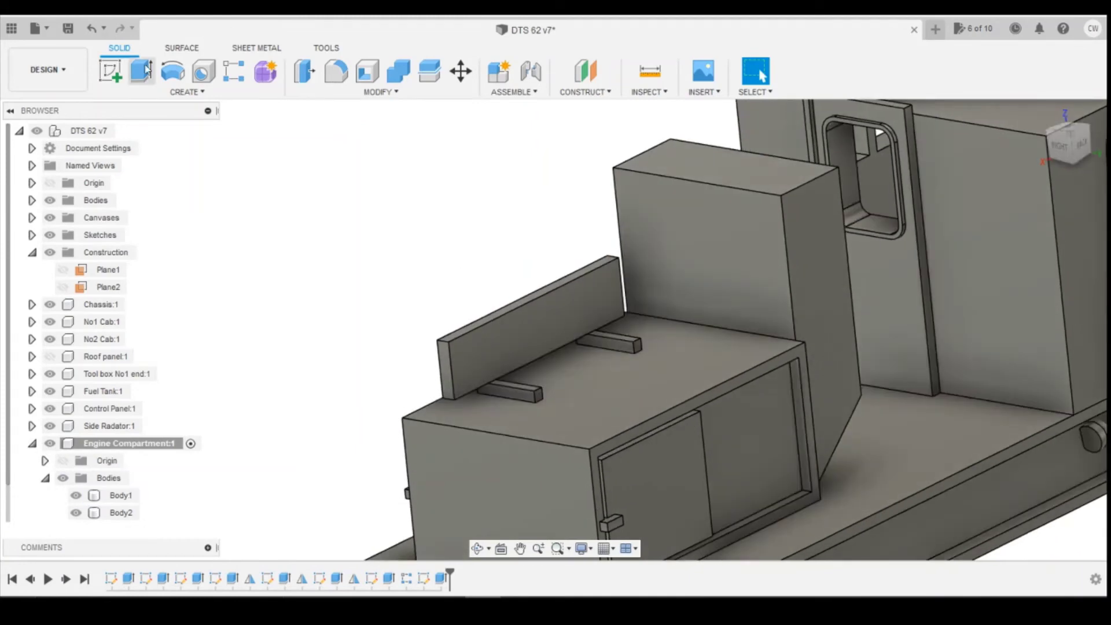
pyautogui.click(110, 71)
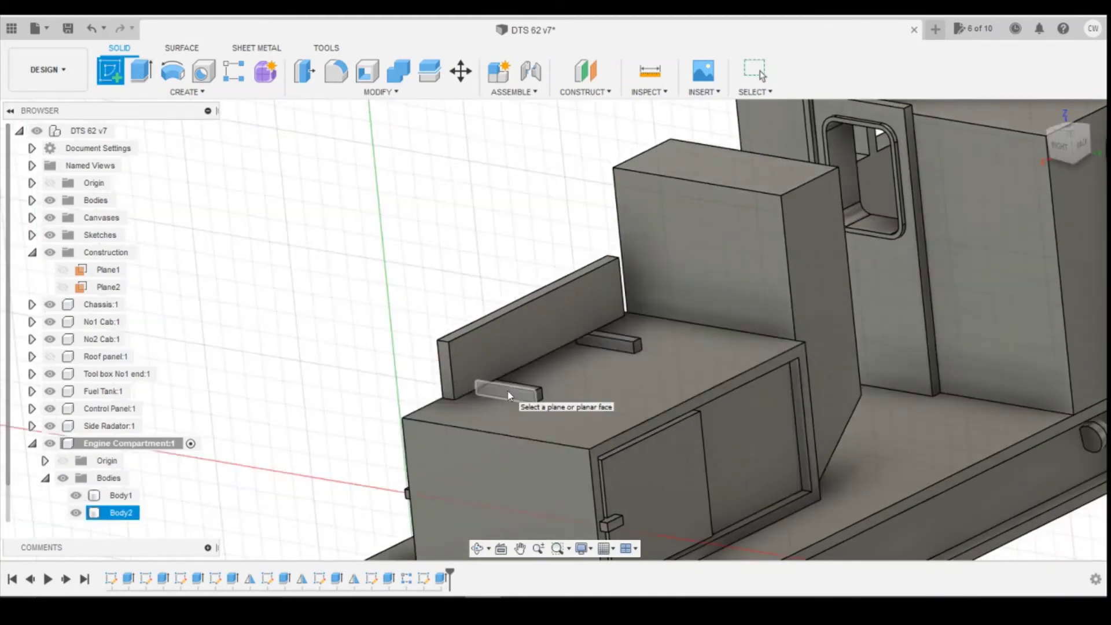
pyautogui.click(508, 395)
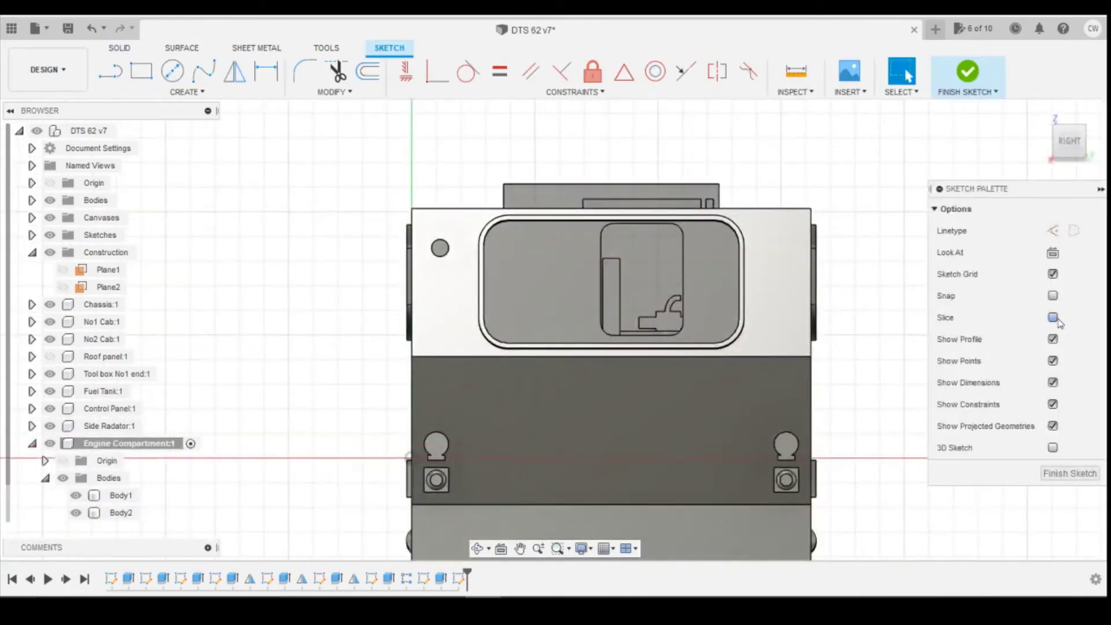
pyautogui.click(1053, 318)
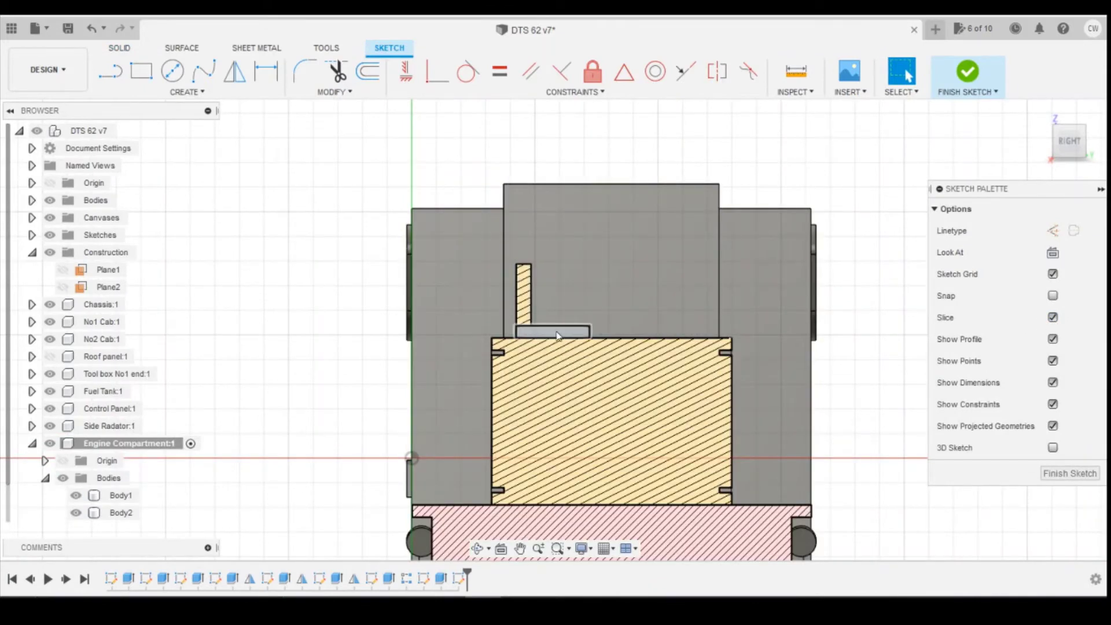
pyautogui.click(173, 70)
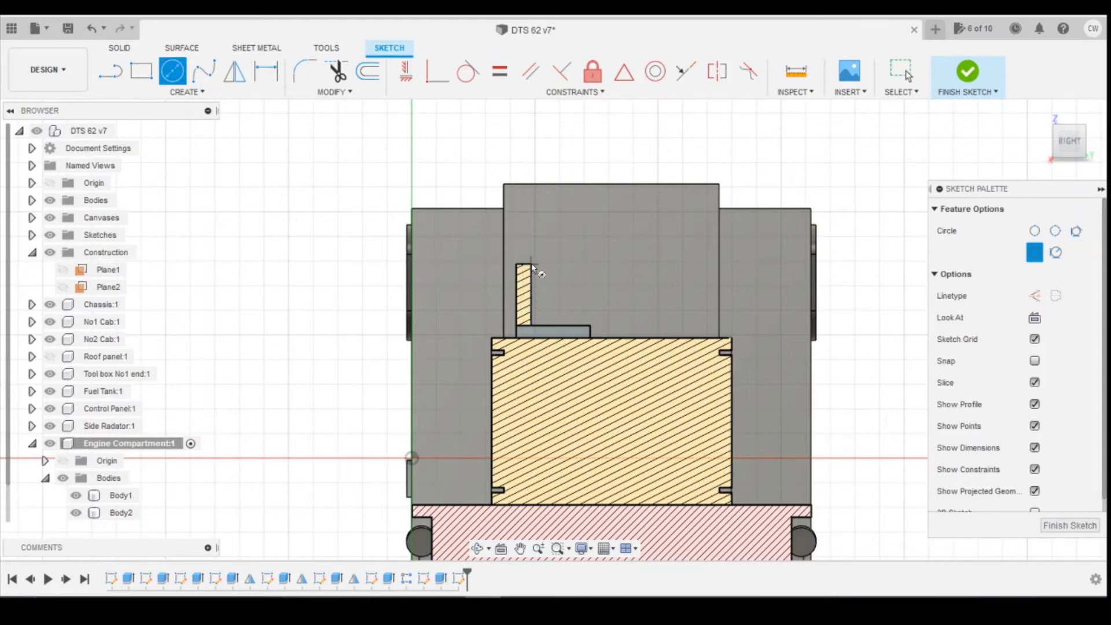
# Step: Project the back plank edge into the sketch
pyautogui.press('p')
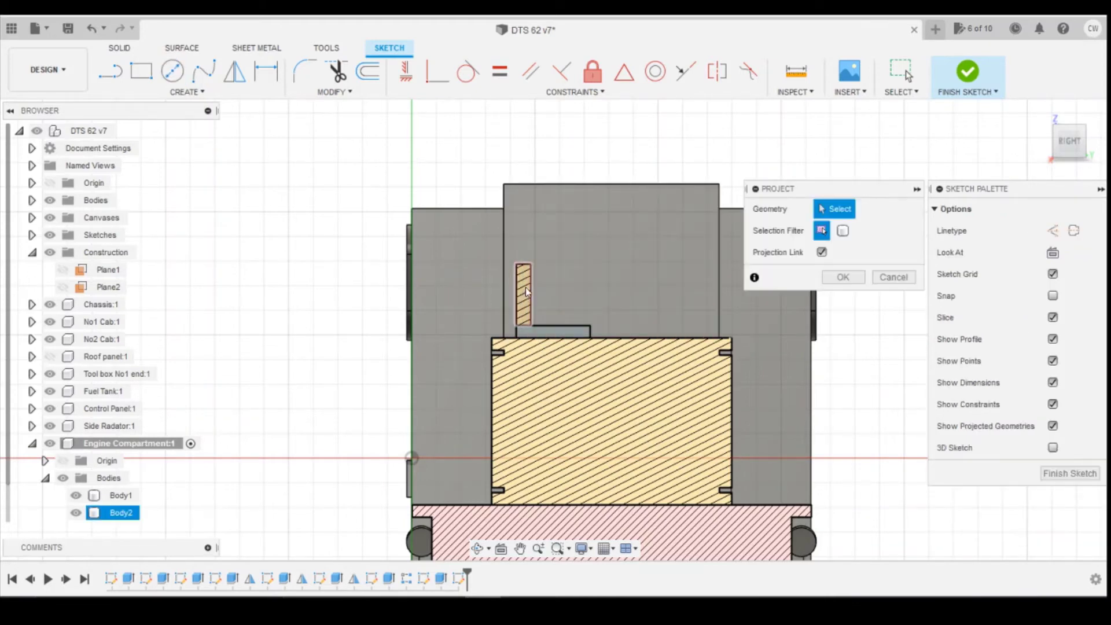
pyautogui.click(531, 291)
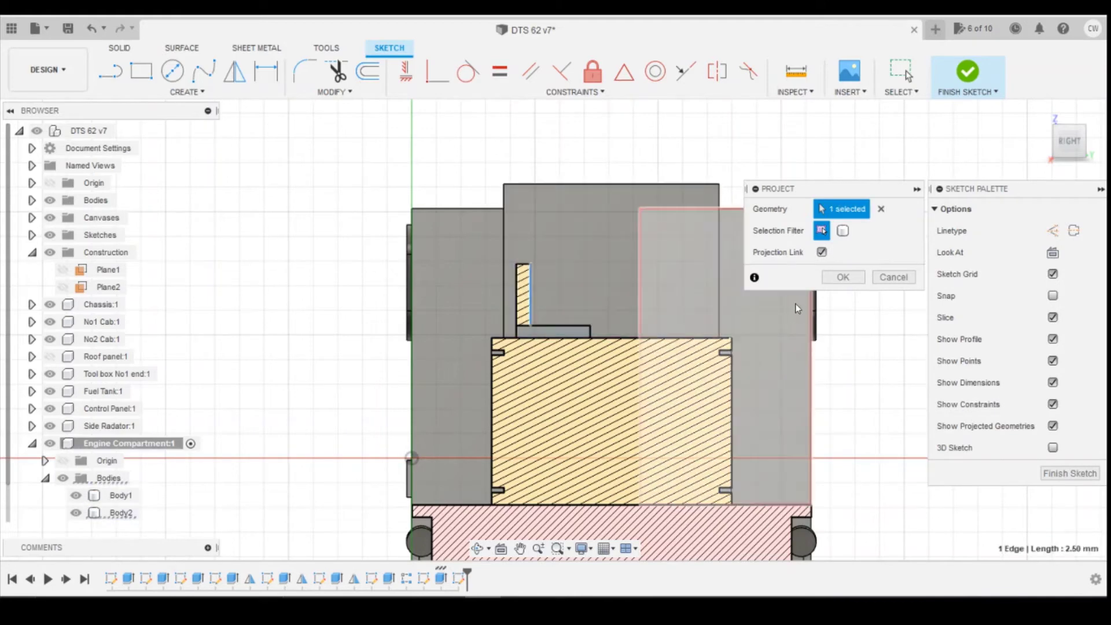
pyautogui.click(842, 277)
# Step: Draw a 2.8 mm diameter circle above the support bar and select its profile
pyautogui.click(172, 71)
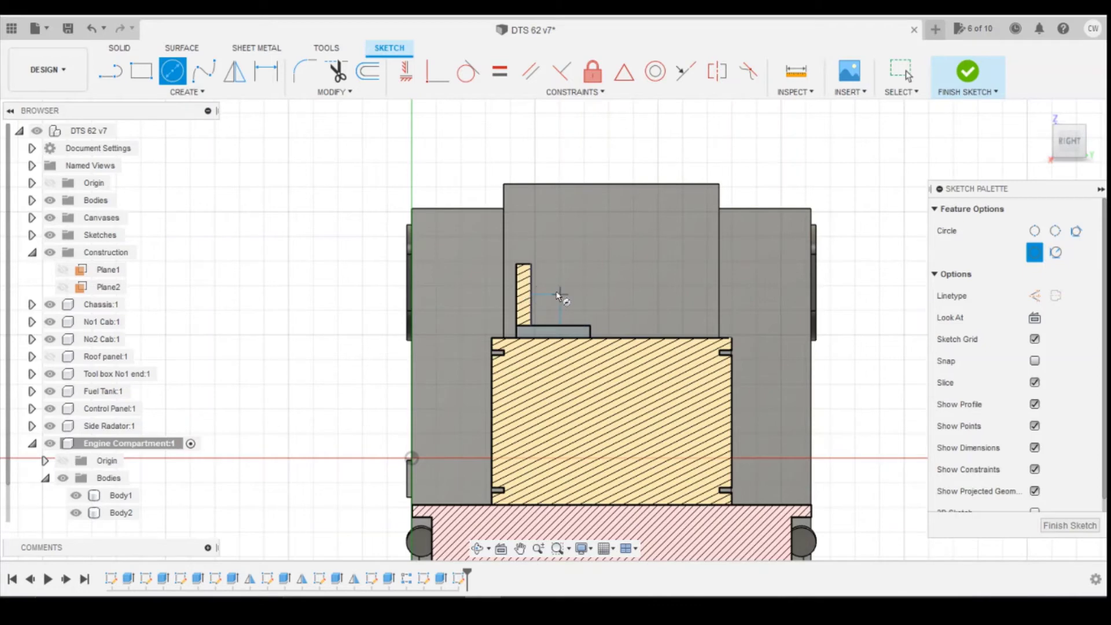
pyautogui.click(559, 296)
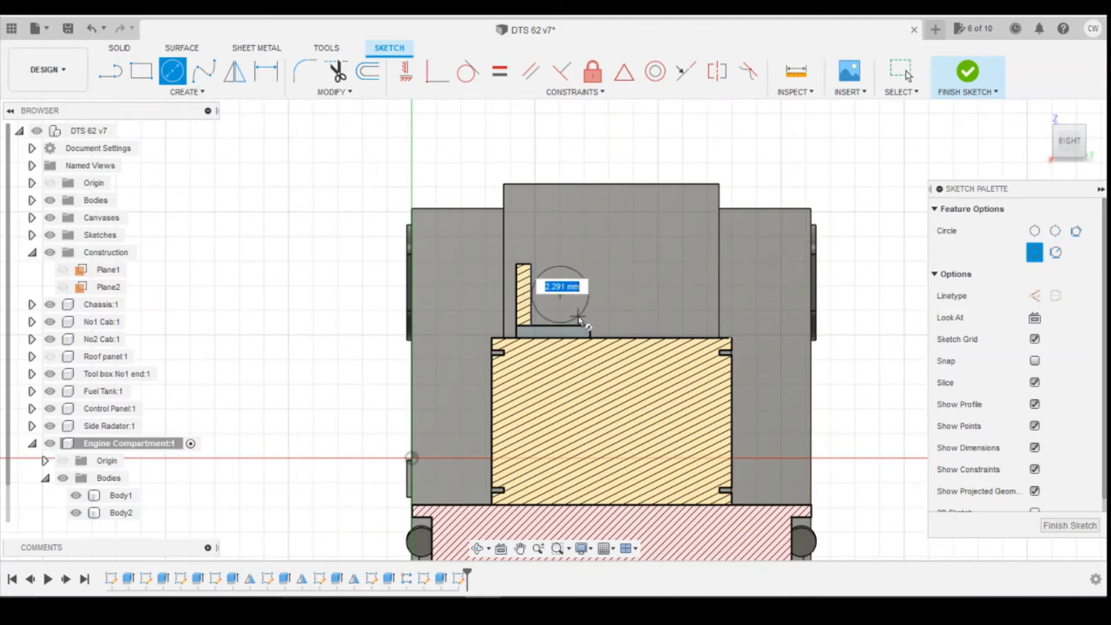
pyautogui.scroll(5, 579, 318)
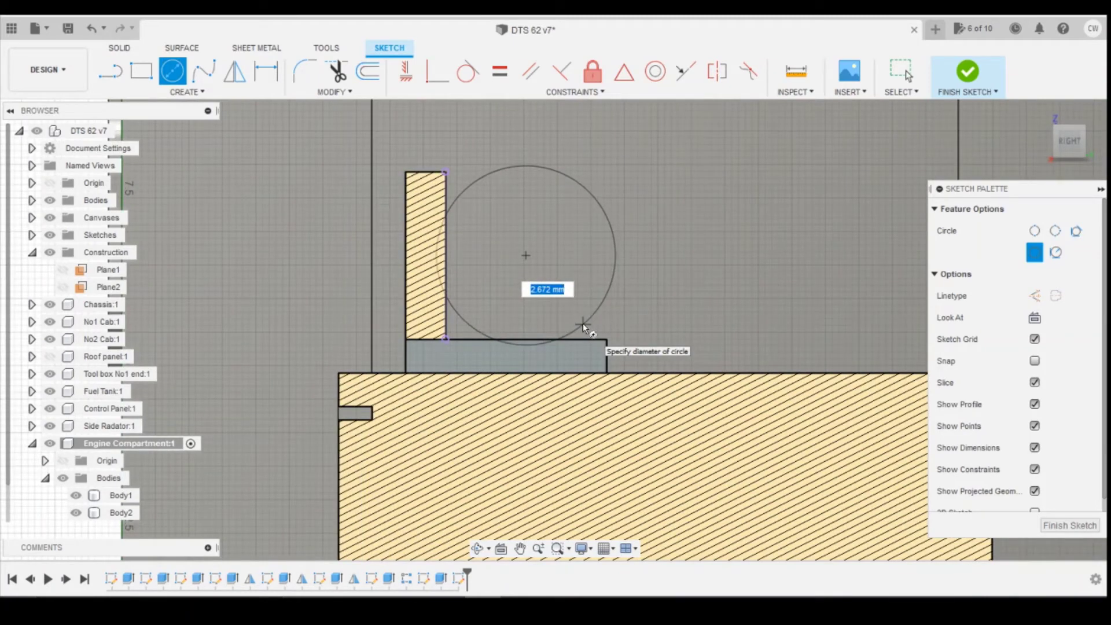
pyautogui.write('2.8')
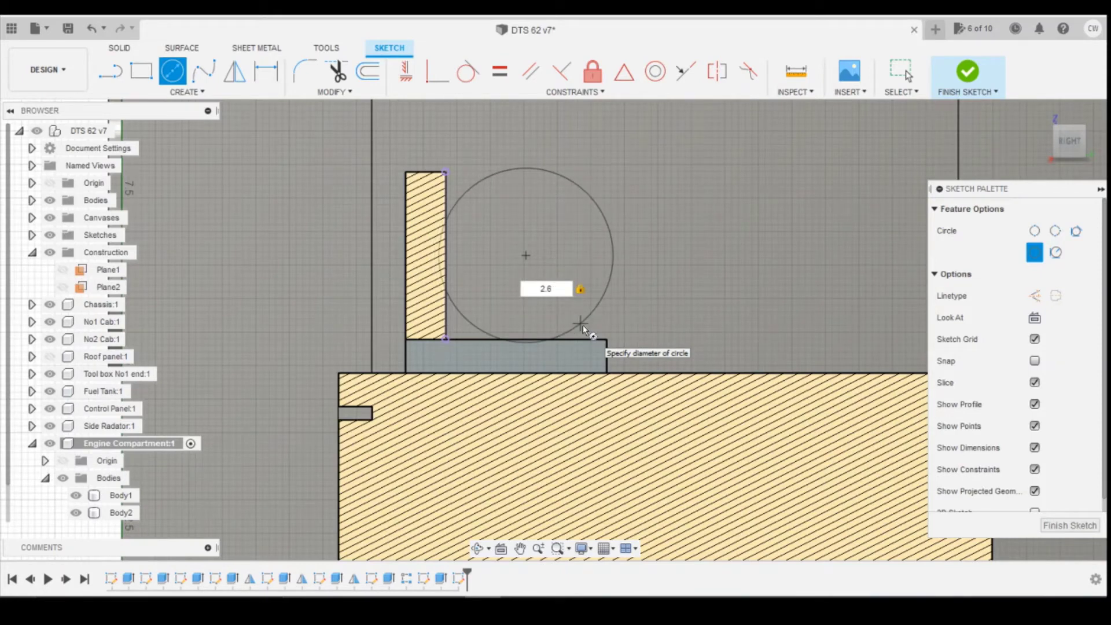
pyautogui.press('Return')
pyautogui.press('Escape')
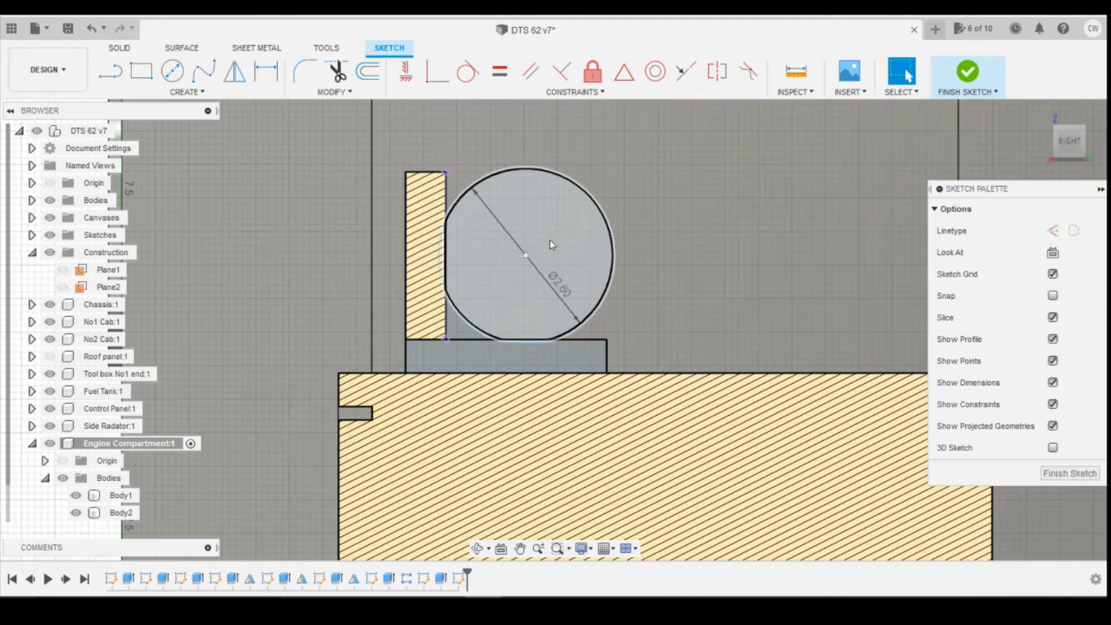
pyautogui.click(558, 243)
pyautogui.rightClick(560, 238)
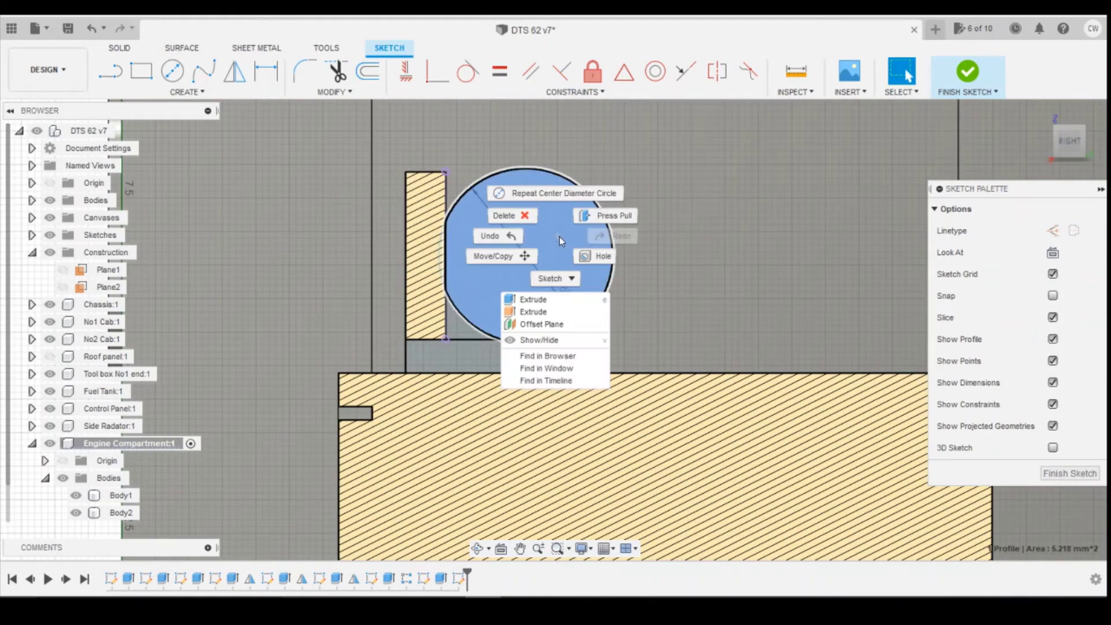
# Step: Extrude the circle two-sided, 1.00 mm and 8.00 mm, joined to the body
pyautogui.click(552, 290)
pyautogui.moveTo(1070, 142)
pyautogui.mouseDown()
pyautogui.moveTo(1035, 144)
pyautogui.moveTo(1077, 137)
pyautogui.mouseUp()
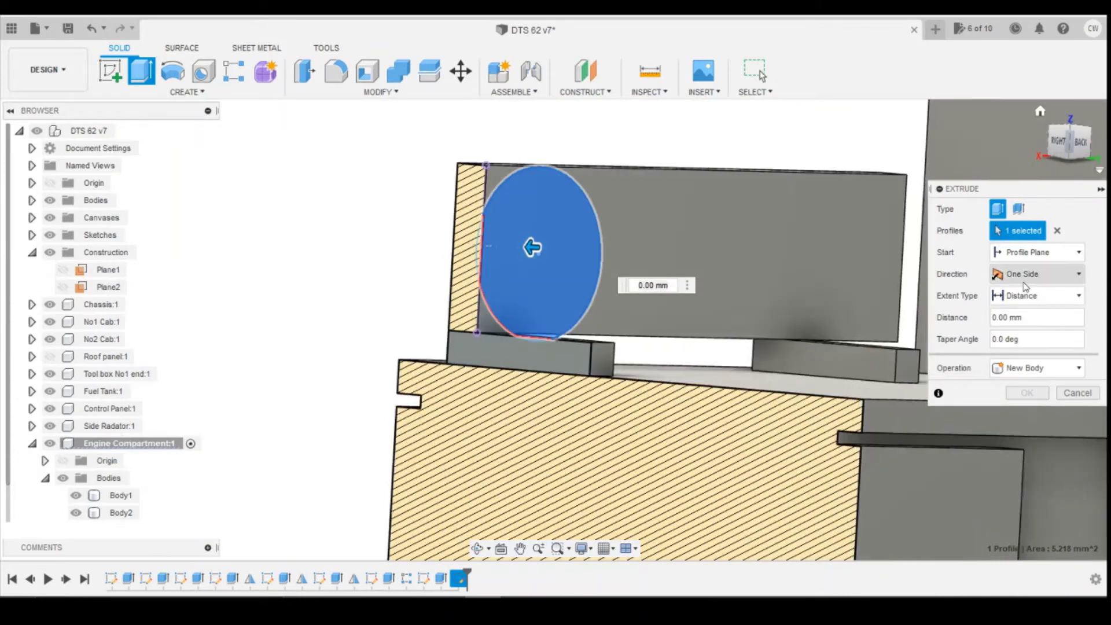
pyautogui.click(1006, 272)
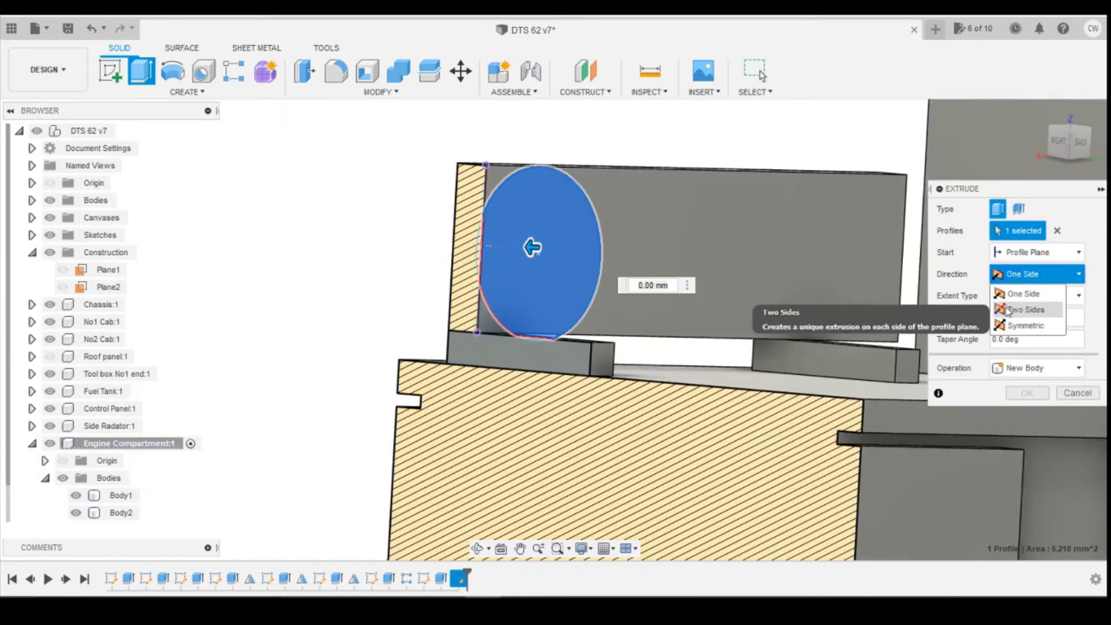
pyautogui.click(1013, 302)
pyautogui.moveTo(531, 247); pyautogui.dragTo(887, 251)
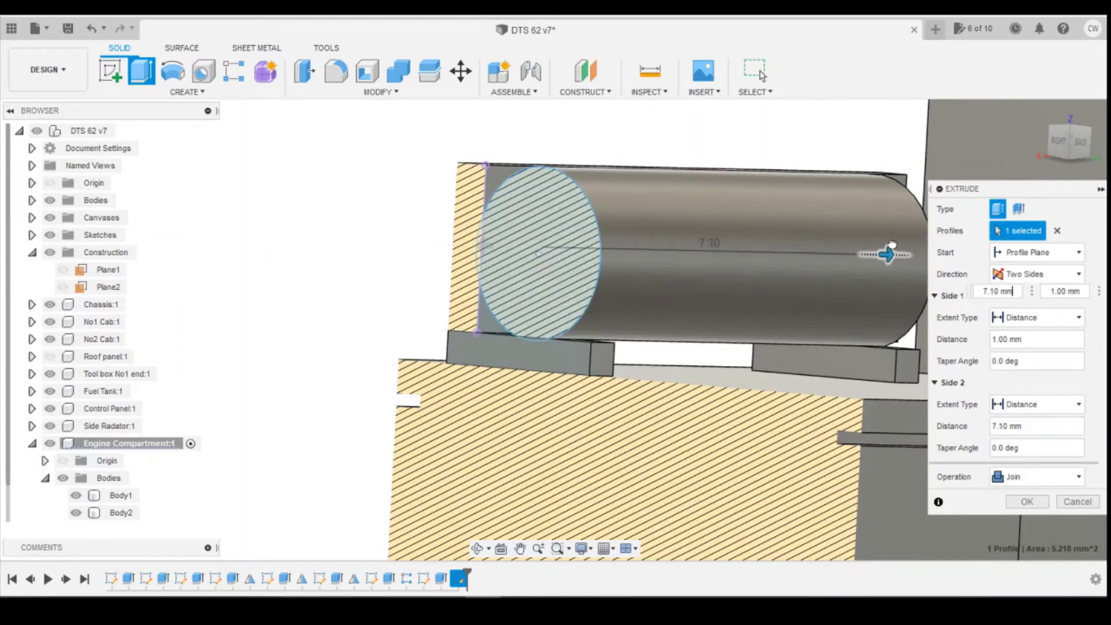
pyautogui.click(1078, 145)
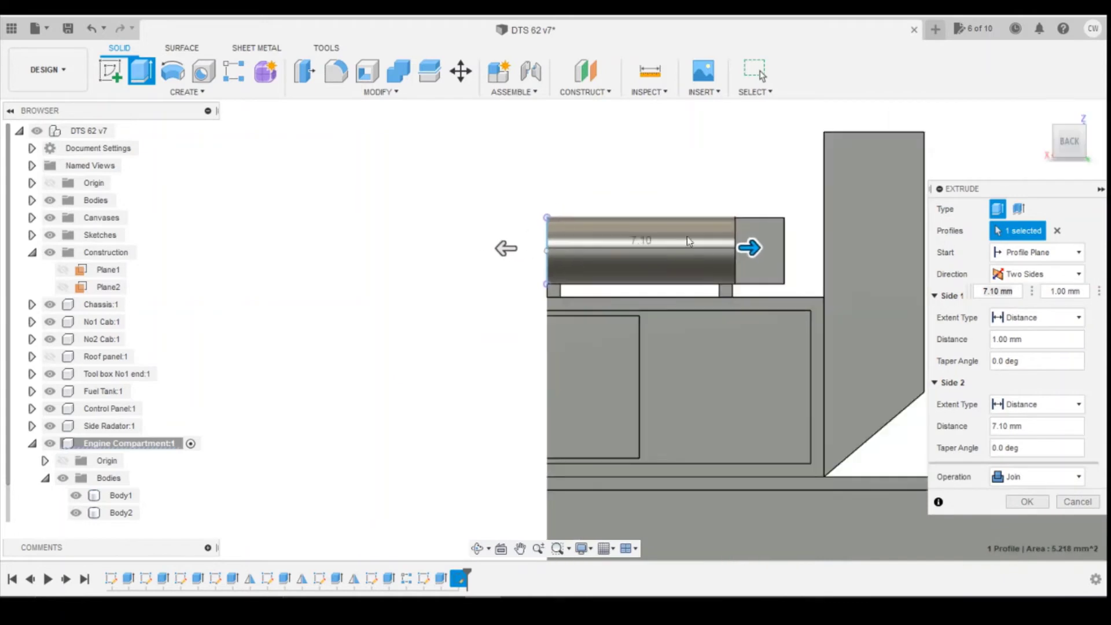
pyautogui.moveTo(721, 266); pyautogui.dragTo(765, 271)
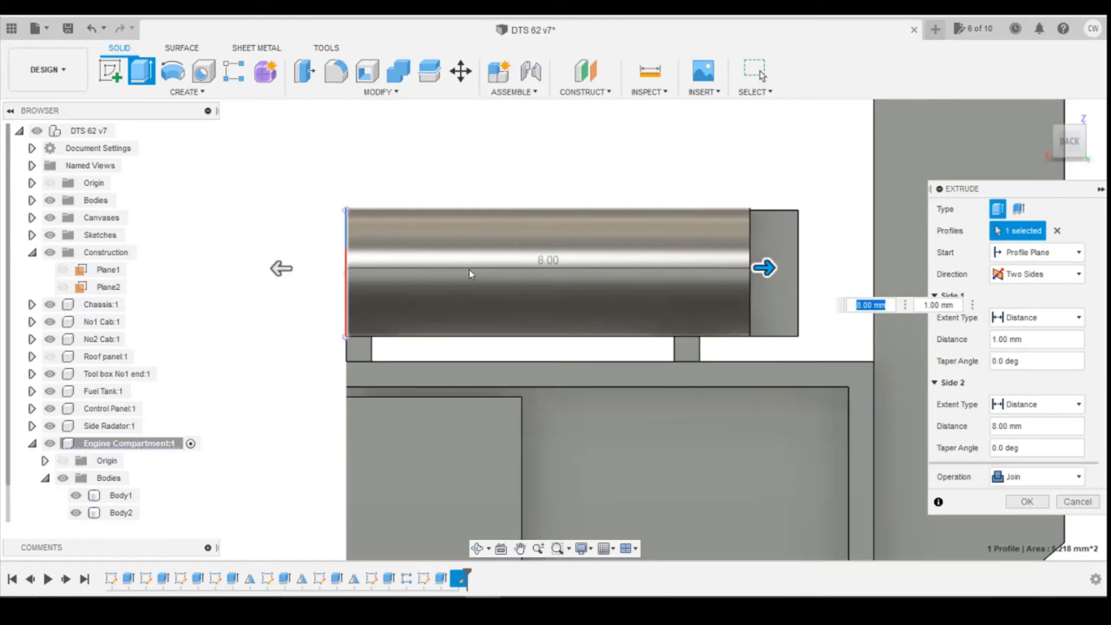
pyautogui.click(1026, 501)
pyautogui.scroll(-3, 604, 325)
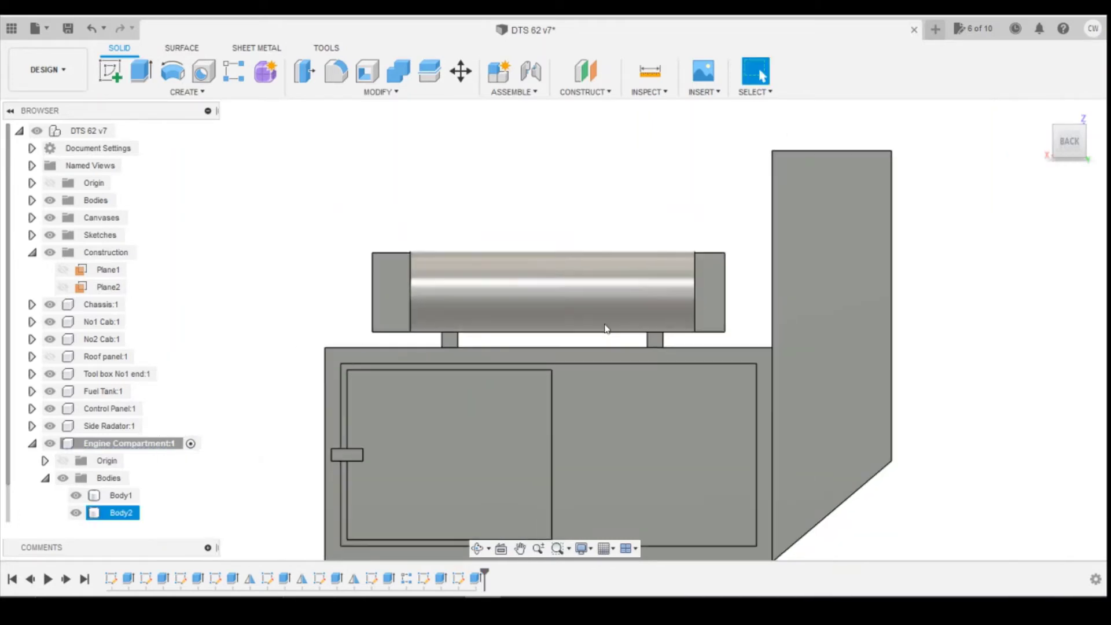
# Step: Orbit around the model and view its right side to check the silencer cylinder
pyautogui.moveTo(1073, 145); pyautogui.dragTo(1093, 166)
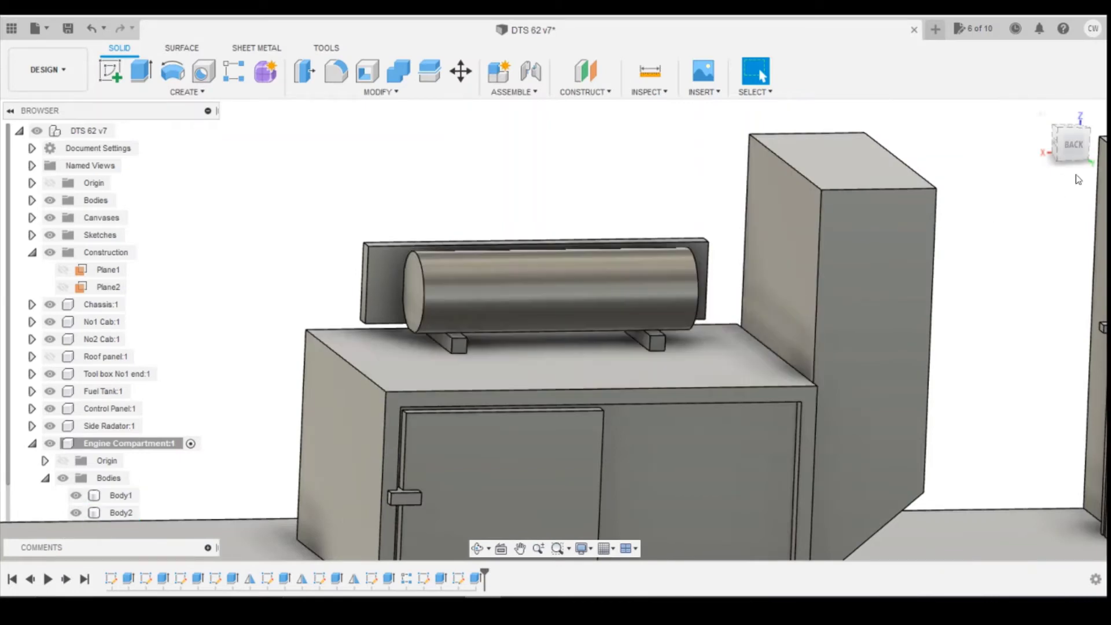
pyautogui.moveTo(1053, 141); pyautogui.dragTo(1075, 139)
pyautogui.moveTo(555, 330)
pyautogui.keyDown('shift'); pyautogui.mouseDown(button='middle')
pyautogui.moveTo(775, 342)
pyautogui.moveTo(764, 382)
pyautogui.moveTo(671, 376)
pyautogui.mouseUp(button='middle'); pyautogui.keyUp('shift')
pyautogui.moveTo(1041, 155); pyautogui.dragTo(1099, 158)
pyautogui.click(1072, 146)
pyautogui.click(812, 271)
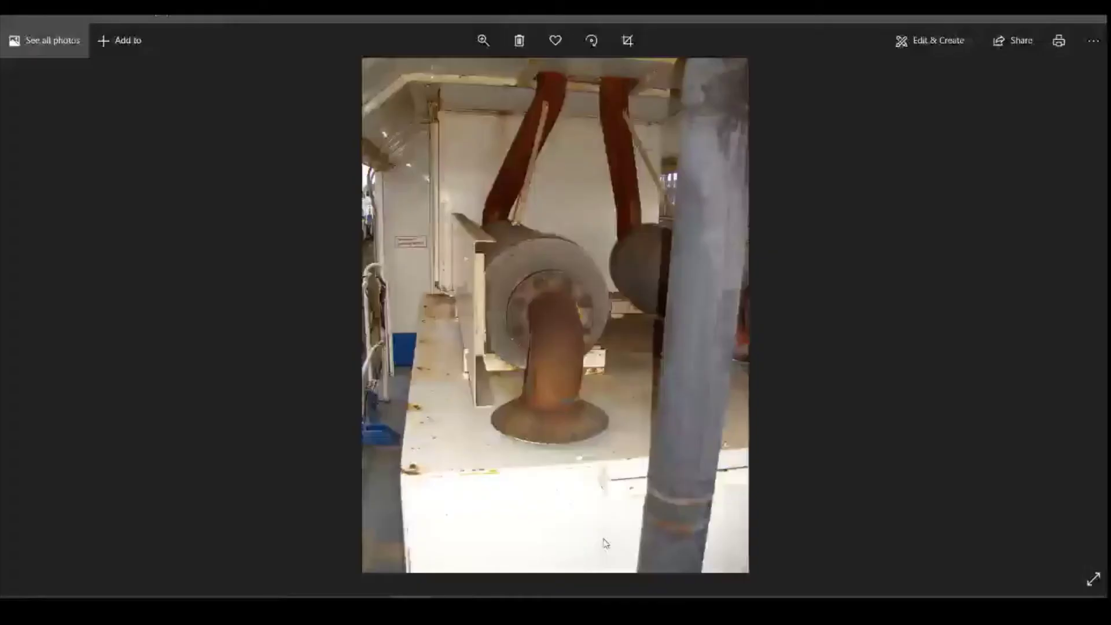
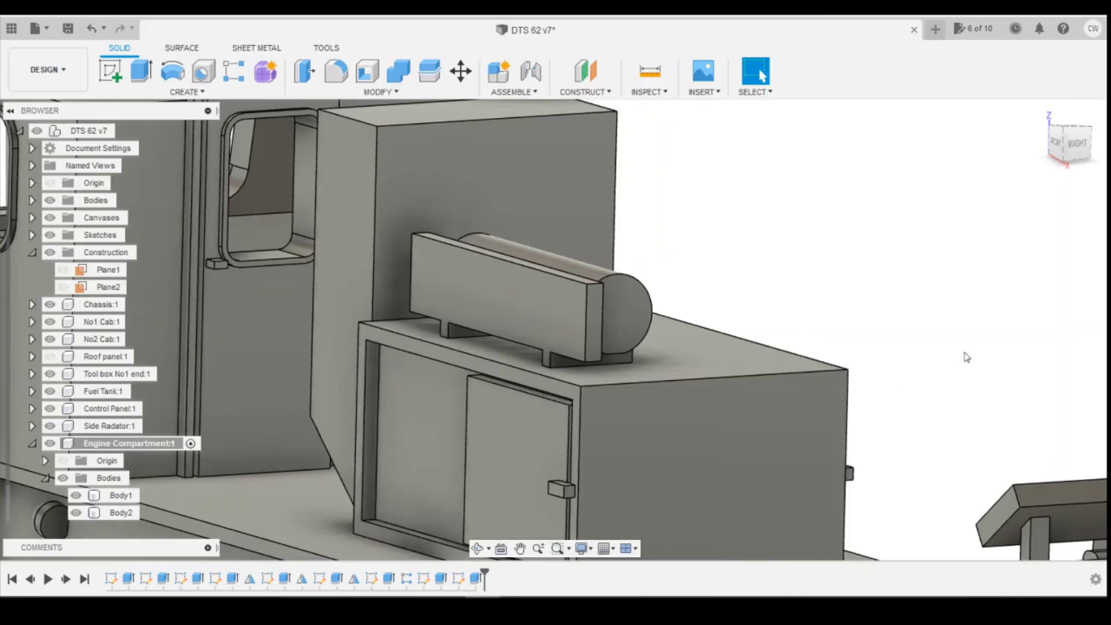
# Step: Switch to the TOP view and zoom in close on the compartment top and silencer
pyautogui.moveTo(1074, 151)
pyautogui.mouseDown()
pyautogui.moveTo(1036, 155)
pyautogui.moveTo(995, 197)
pyautogui.moveTo(1064, 199)
pyautogui.mouseUp()
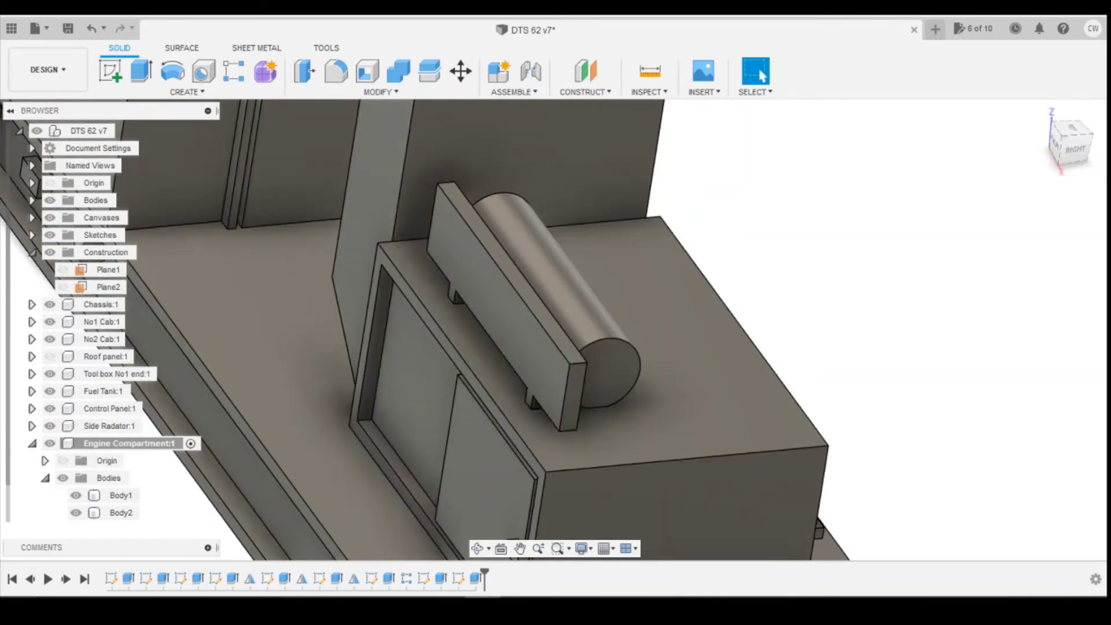
pyautogui.click(1066, 133)
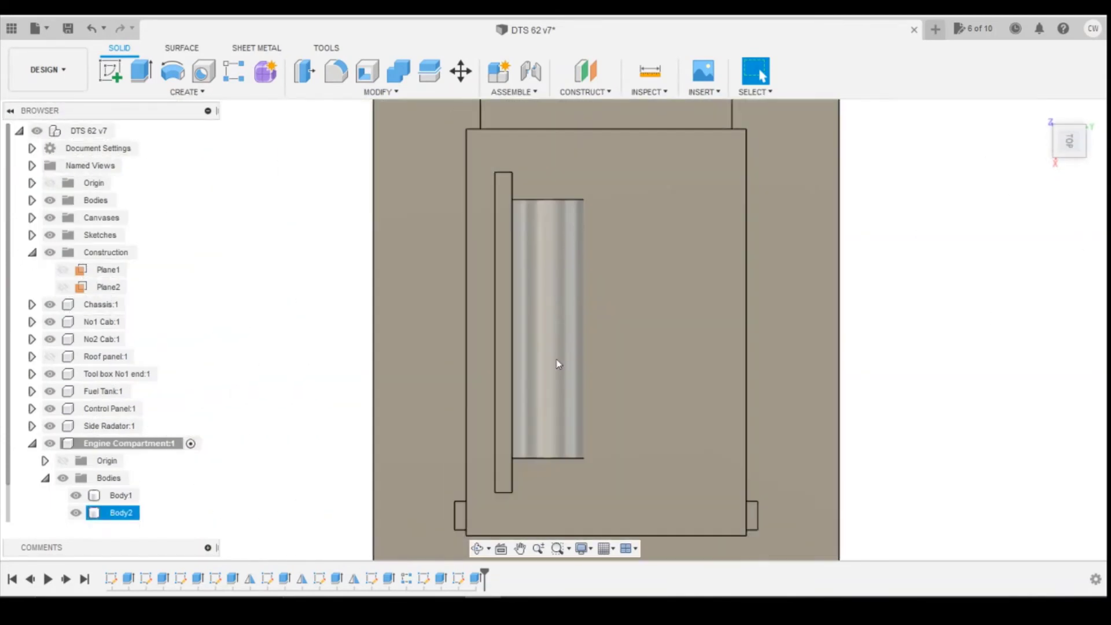
pyautogui.scroll(5, 578, 417)
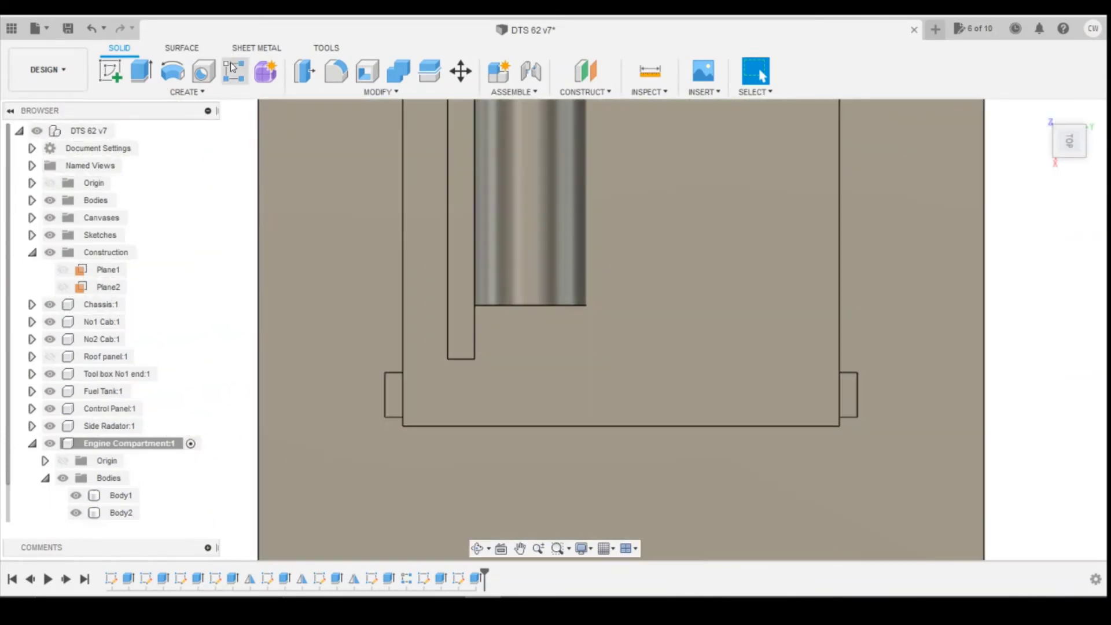
# Step: Sketch a 2 mm circle on the compartment's top face beside the silencer's end
pyautogui.click(110, 72)
pyautogui.click(604, 365)
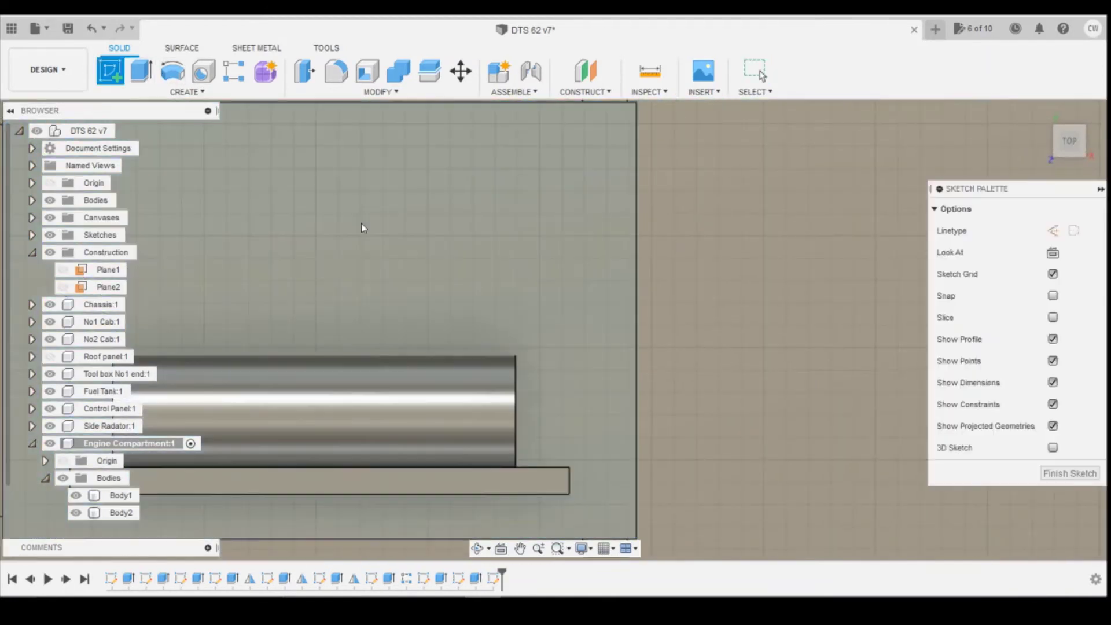
pyautogui.press('c')
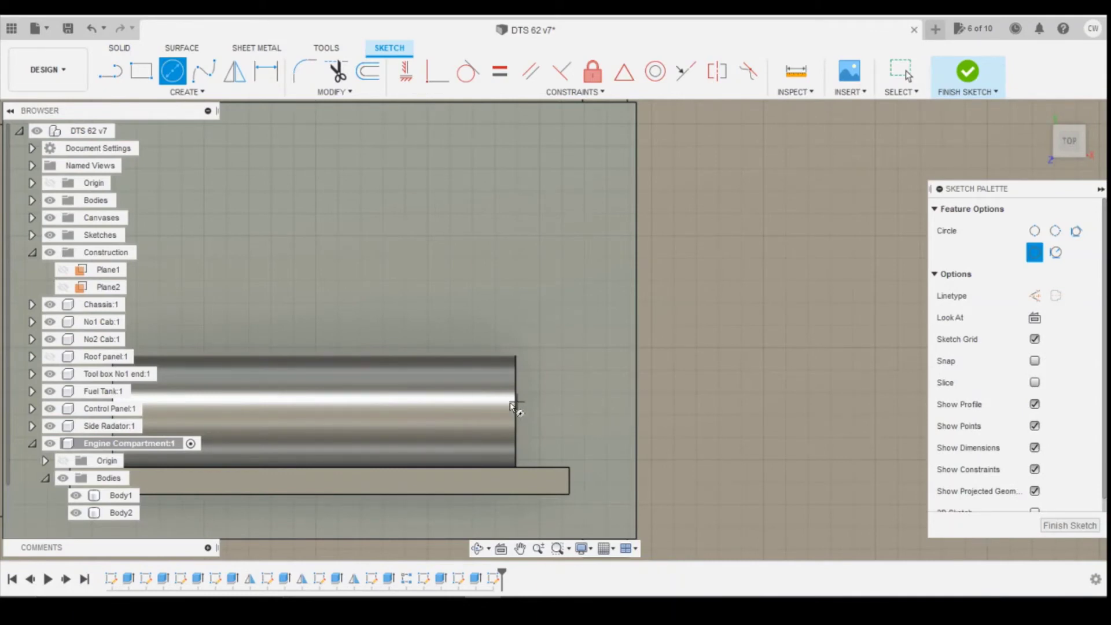
pyautogui.click(582, 413)
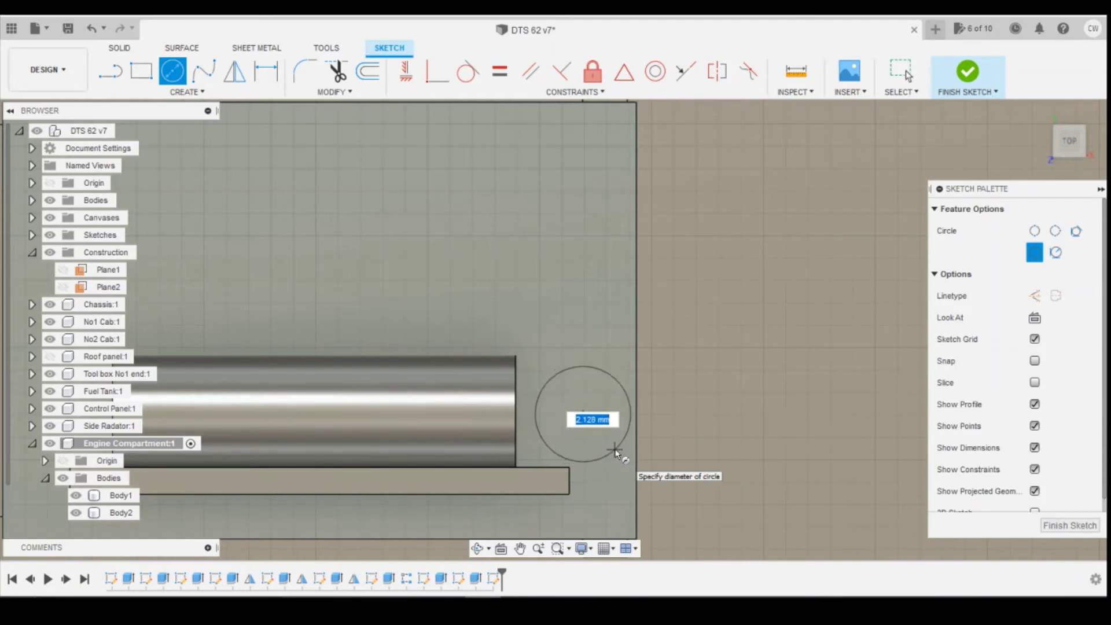
pyautogui.press('Return')
pyautogui.press('Escape')
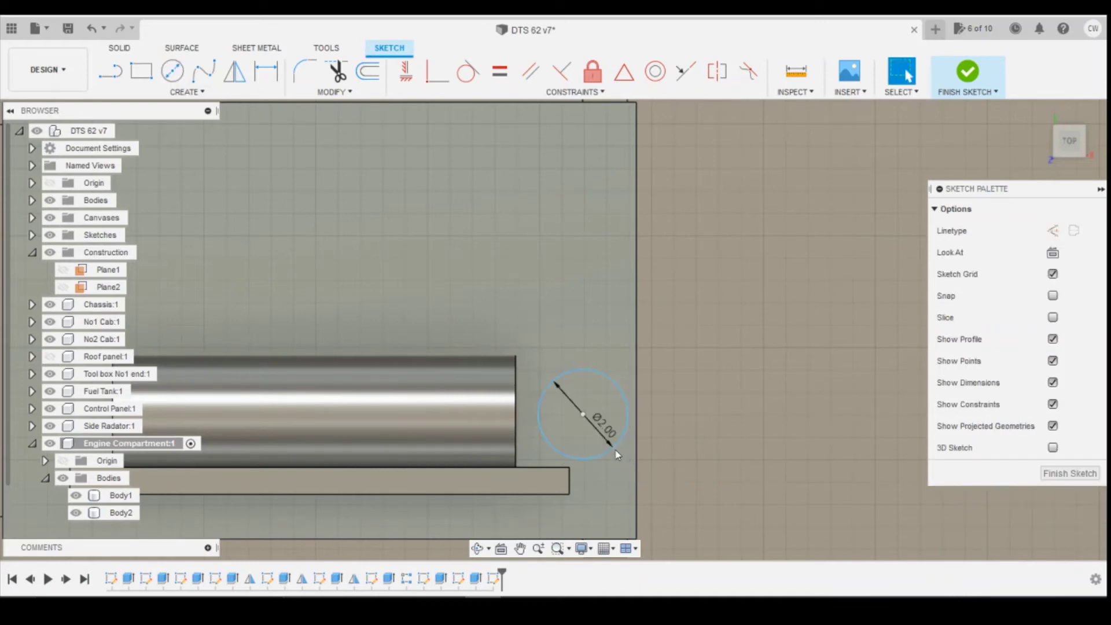
# Step: Start an extrusion on the new circle profile, viewed at an angle
pyautogui.click(592, 390)
pyautogui.rightClick(592, 389)
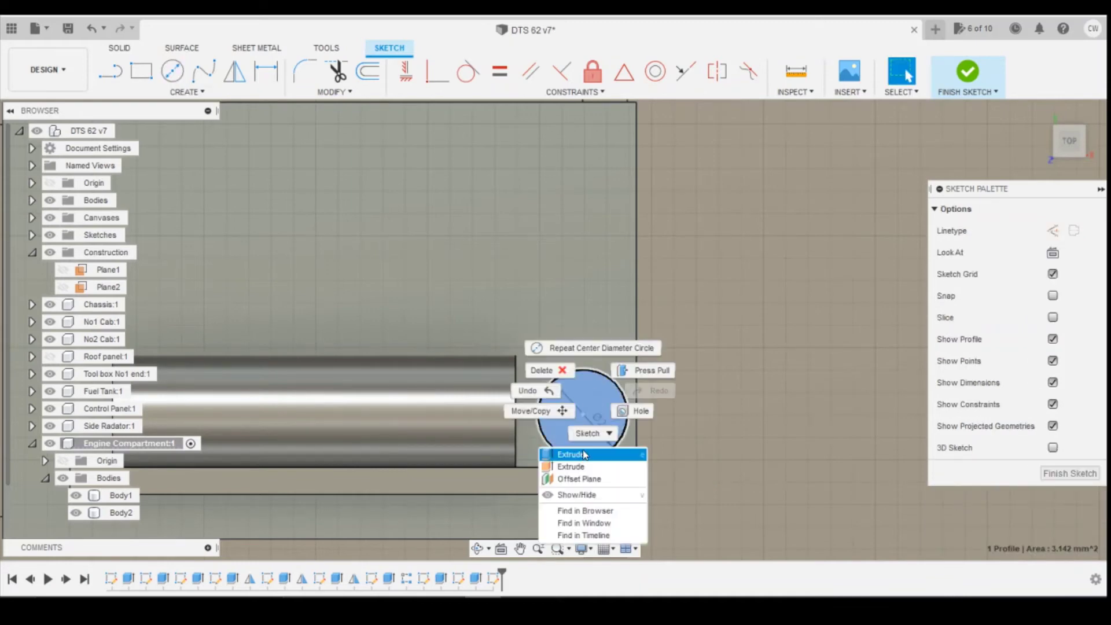
pyautogui.keyDown('shift'); pyautogui.moveTo(582, 449); pyautogui.dragTo(1018, 208, button='middle'); pyautogui.keyUp('shift')
pyautogui.moveTo(1072, 143); pyautogui.dragTo(1087, 109)
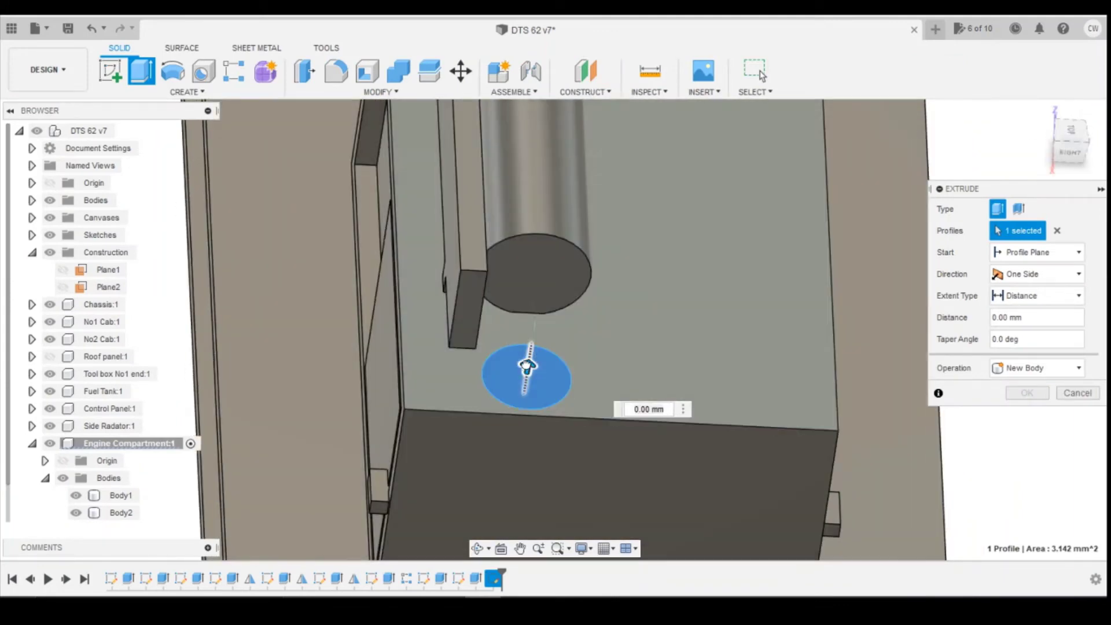
# Step: Raise the circle into a 0.5 mm joined boss and chamfer its top edge 0.5 mm
pyautogui.moveTo(527, 368); pyautogui.dragTo(526, 360)
pyautogui.click(1026, 392)
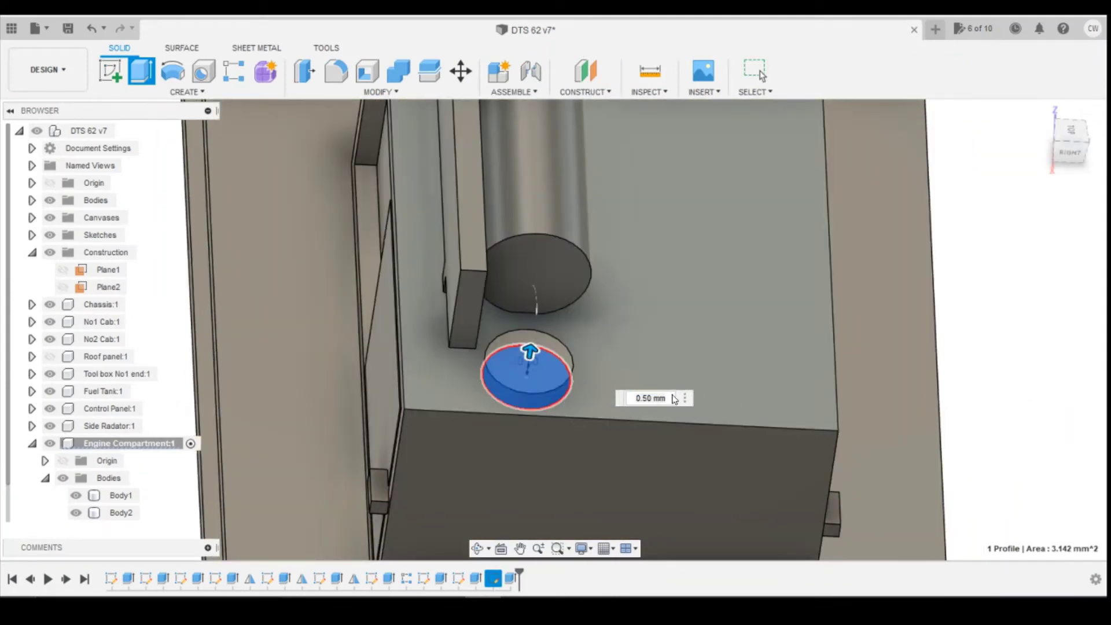
pyautogui.click(394, 92)
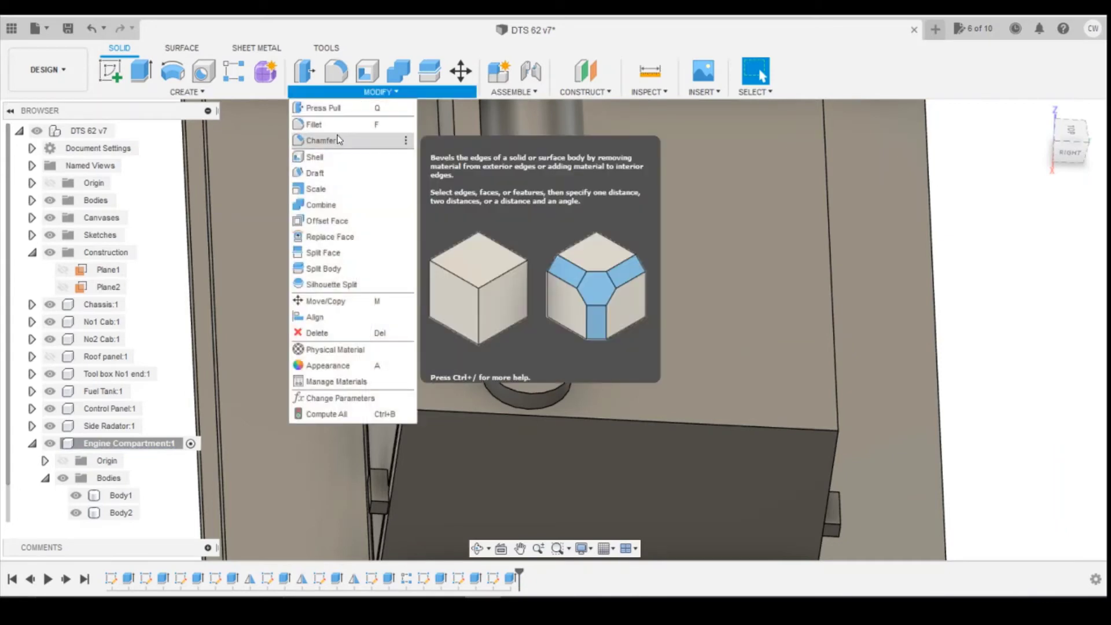
pyautogui.click(381, 141)
pyautogui.click(553, 395)
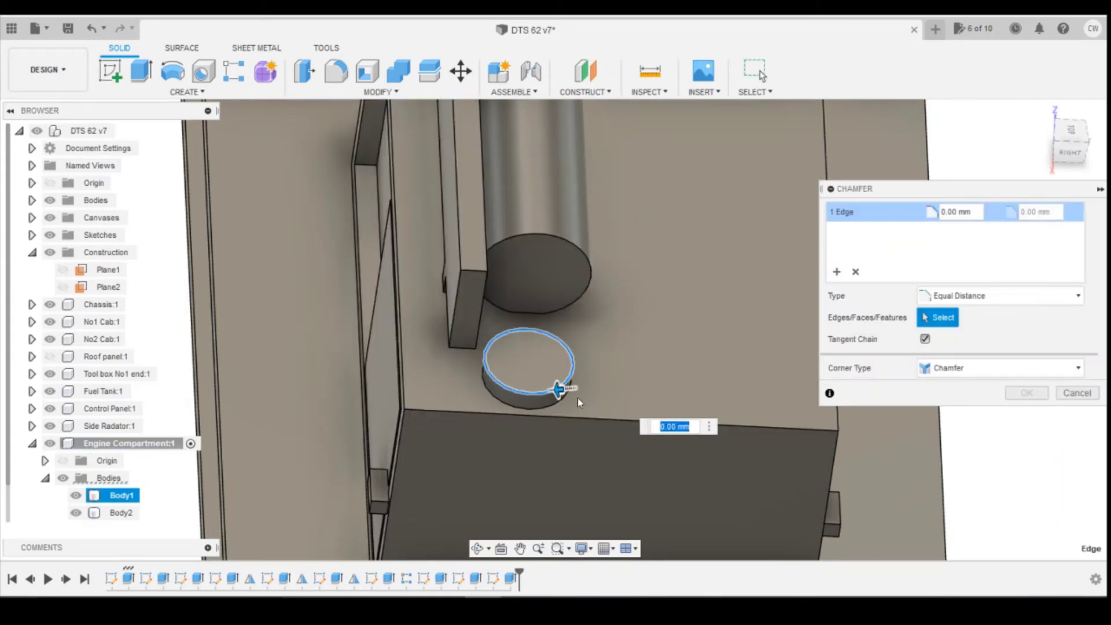
pyautogui.write('0.5')
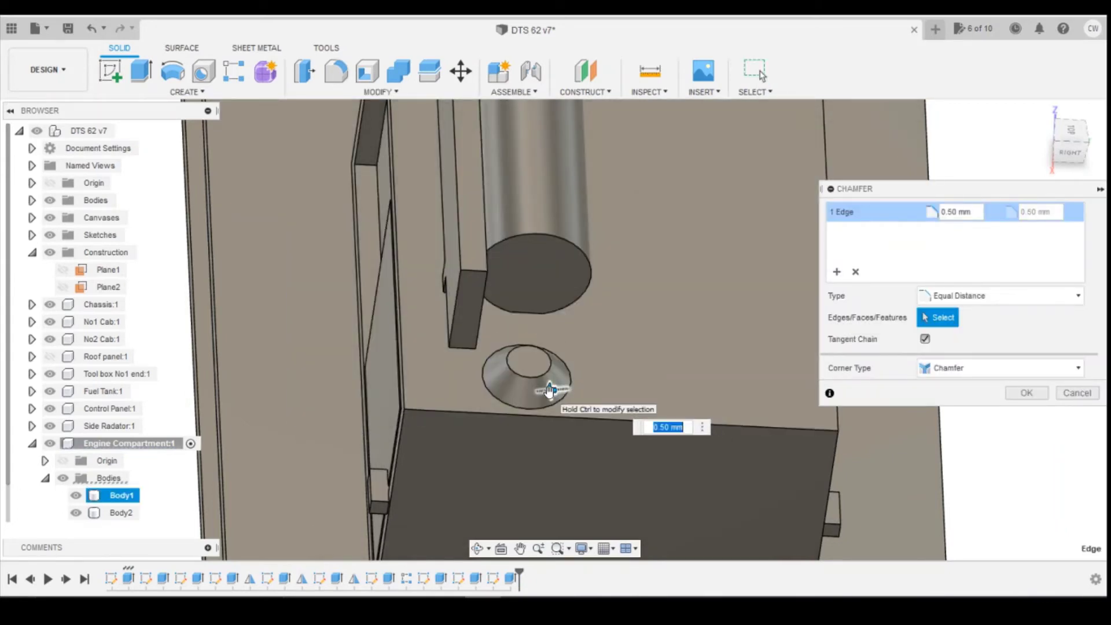
pyautogui.click(1026, 392)
# Step: Measure the boss's top circular edge, which reads 1.00 mm diameter
pyautogui.click(527, 362)
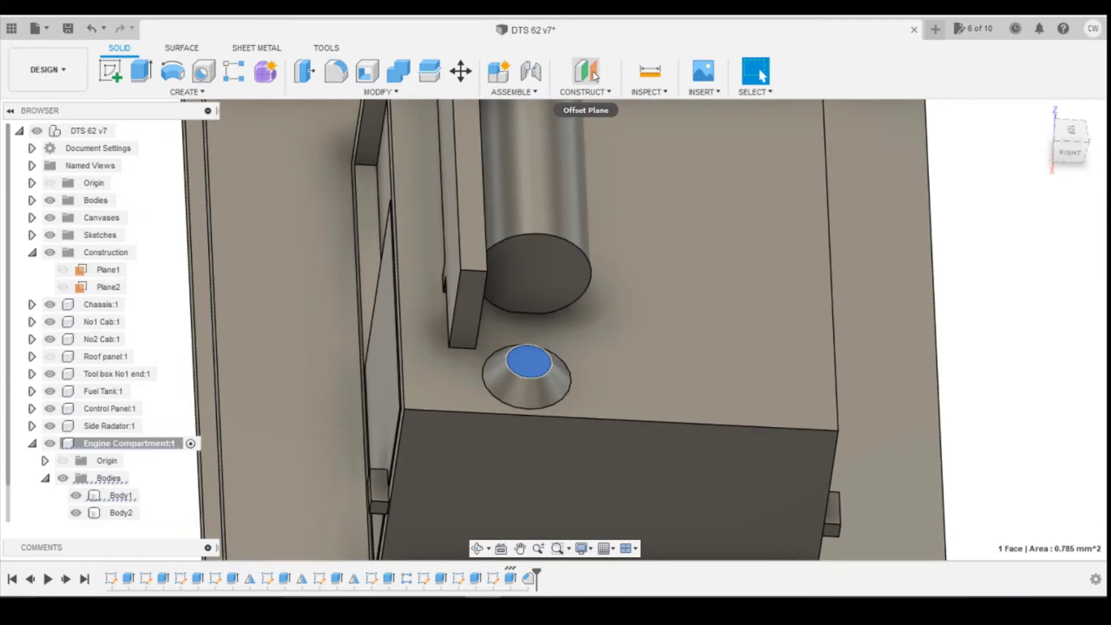
pyautogui.click(650, 71)
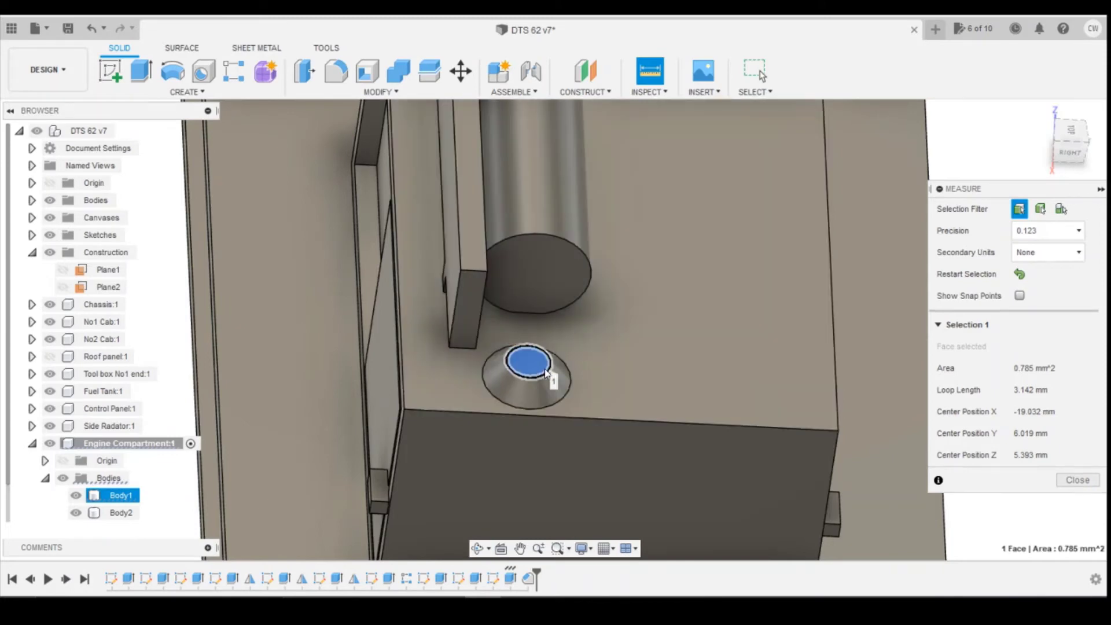
pyautogui.click(547, 370)
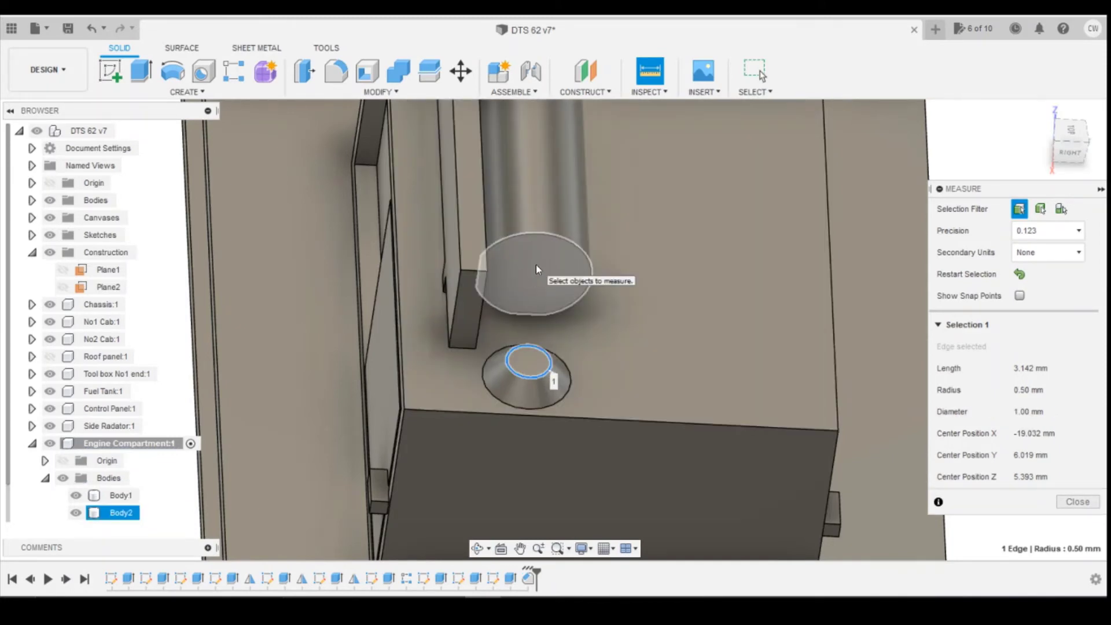
pyautogui.click(1077, 501)
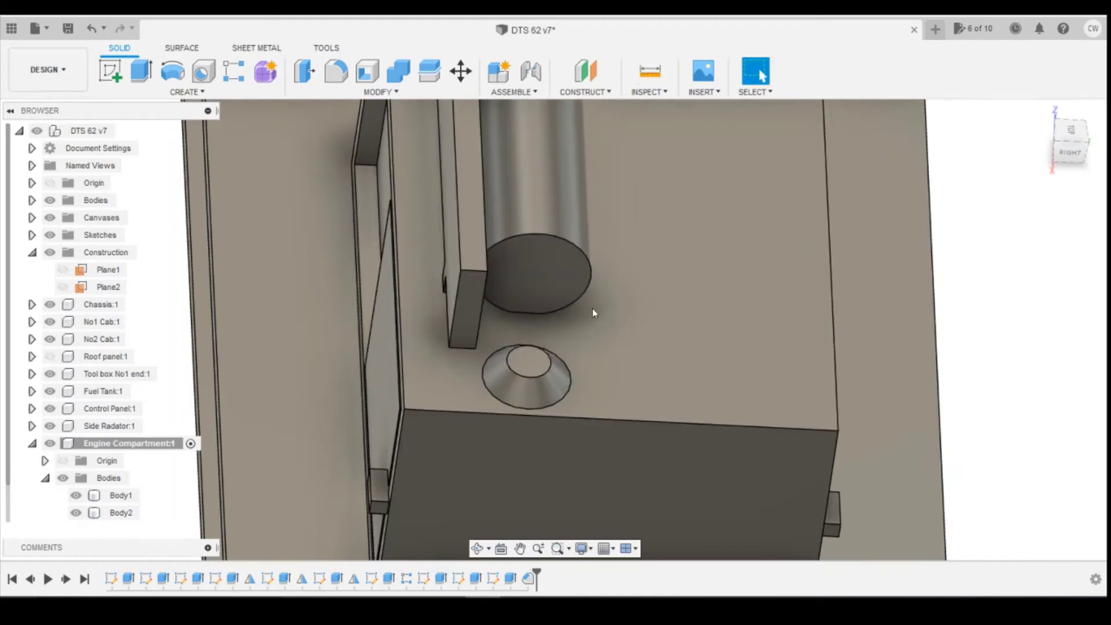
# Step: Sketch a 1 mm circle on the silencer's end face with Slice enabled
pyautogui.click(110, 72)
pyautogui.click(549, 278)
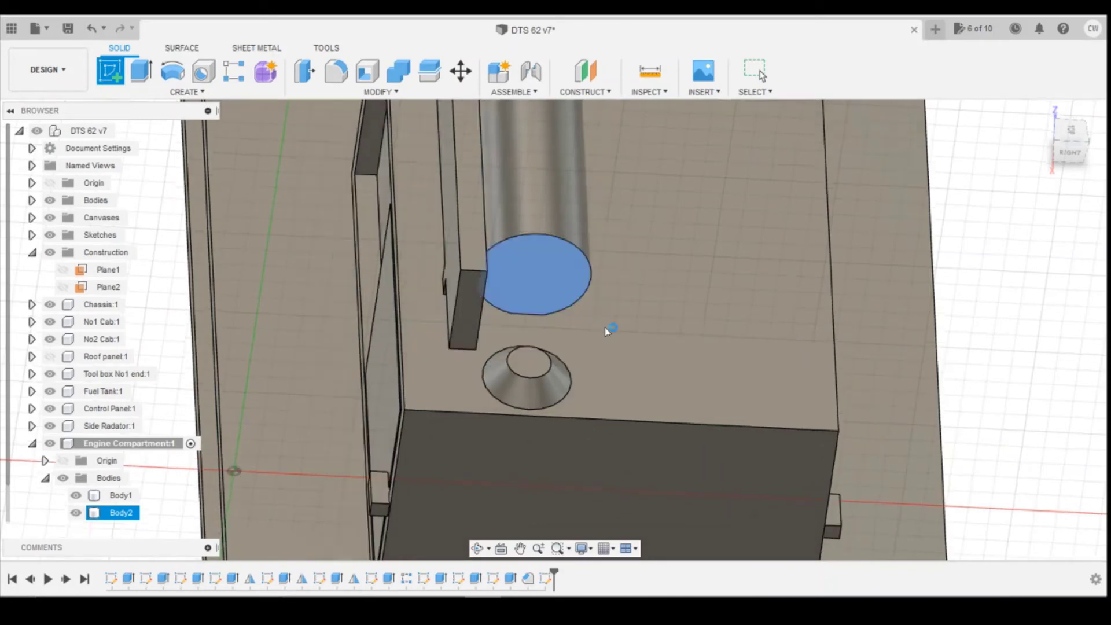
pyautogui.click(172, 73)
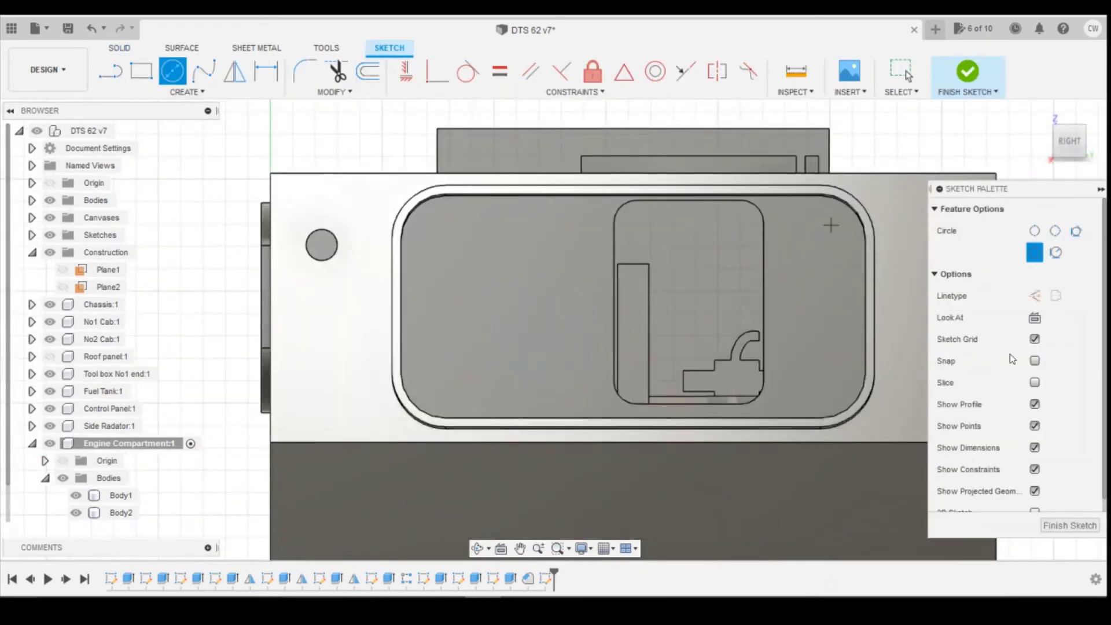
pyautogui.click(1035, 382)
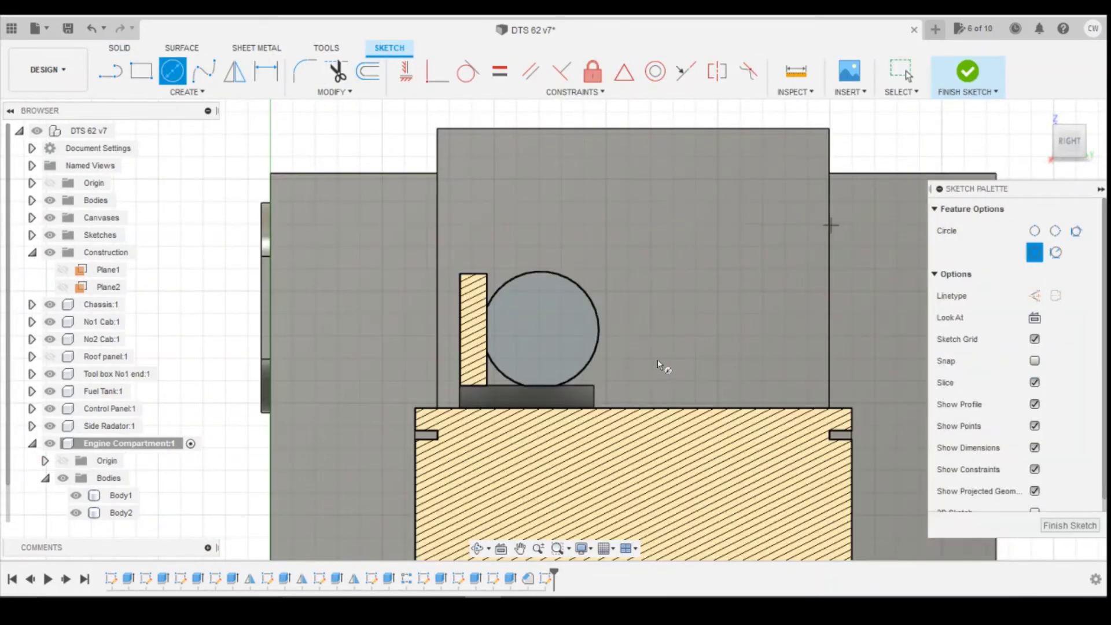
pyautogui.click(541, 330)
pyautogui.write('1')
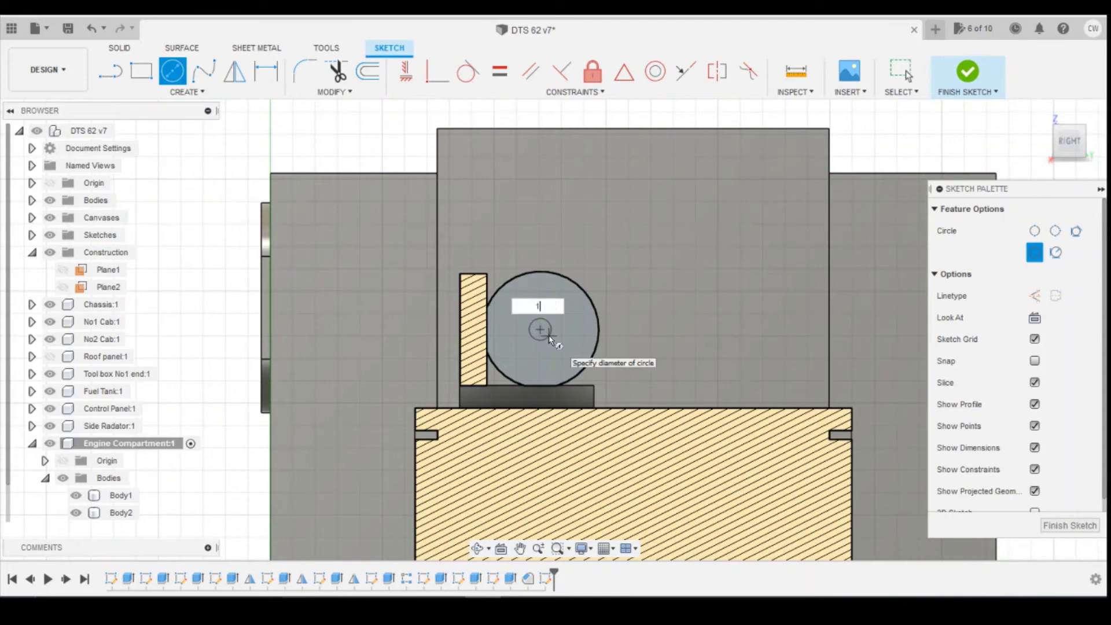
pyautogui.write('0')
pyautogui.press('Return')
pyautogui.press('Escape')
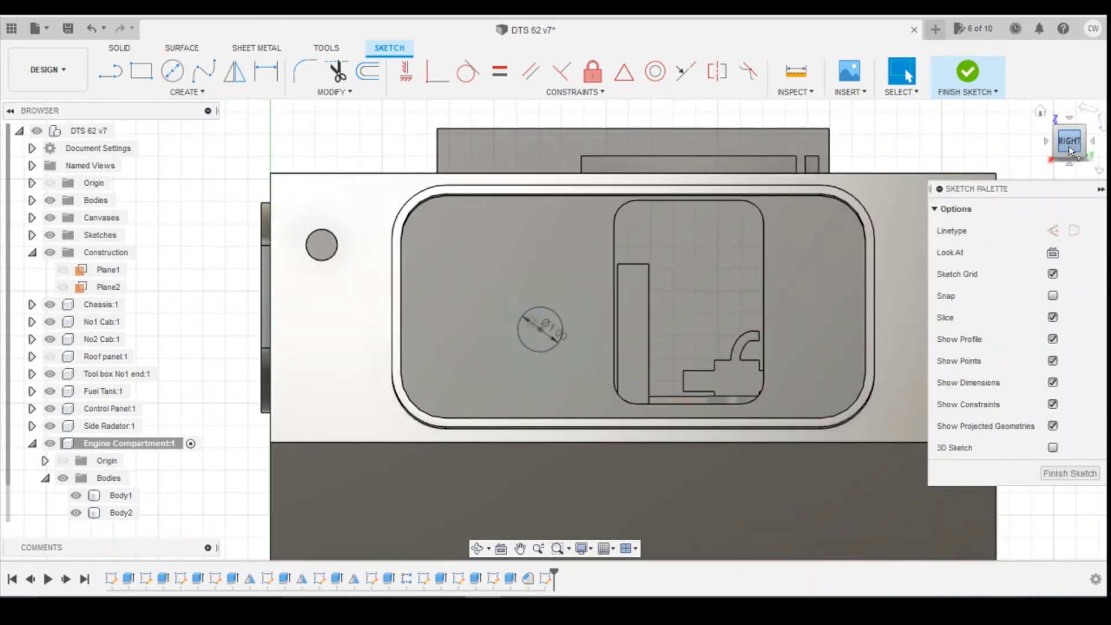
# Step: Extrude the small circle 0.2 mm, joined to the silencer
pyautogui.moveTo(1068, 146); pyautogui.dragTo(1099, 162)
pyautogui.scroll(2, 642, 292)
pyautogui.scroll(1, 576, 307)
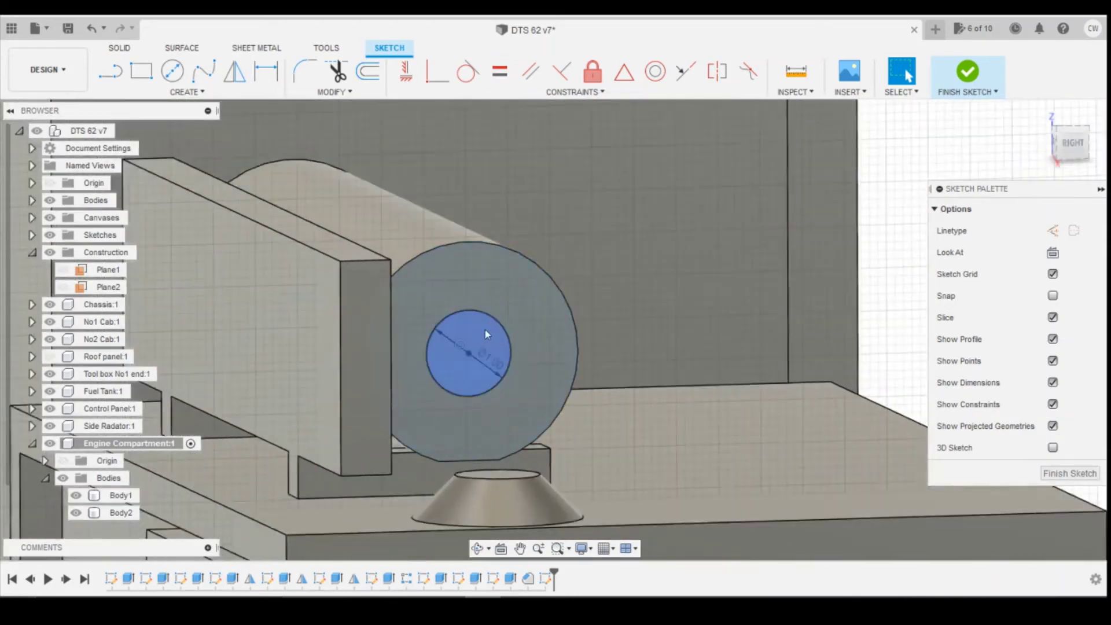
pyautogui.click(486, 332)
pyautogui.rightClick(486, 331)
pyautogui.click(479, 394)
pyautogui.write('e')
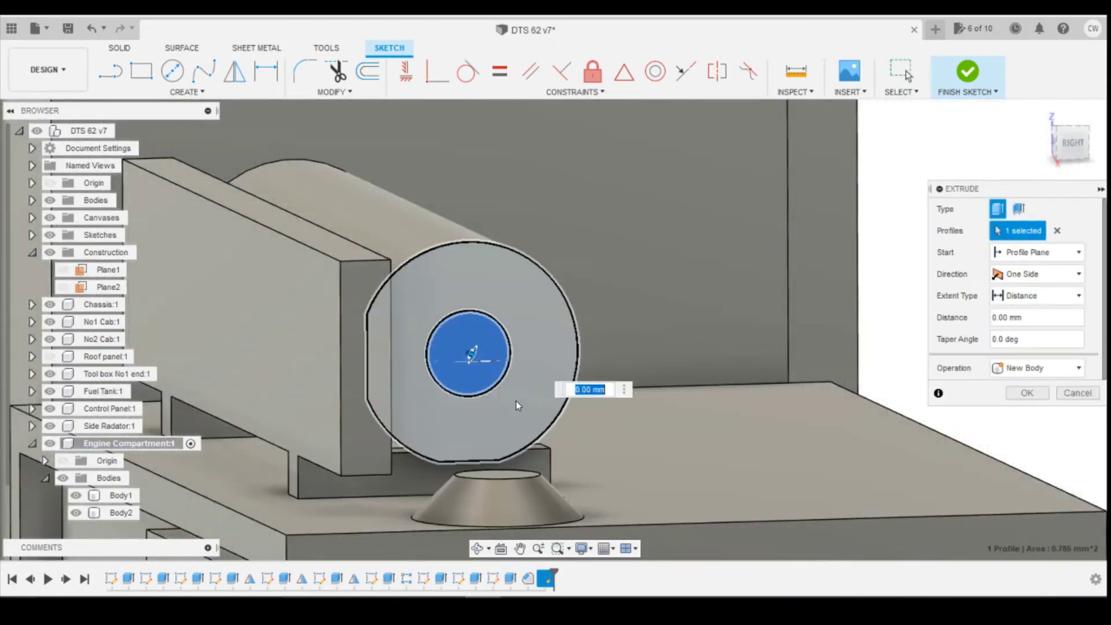
pyautogui.write('0.2')
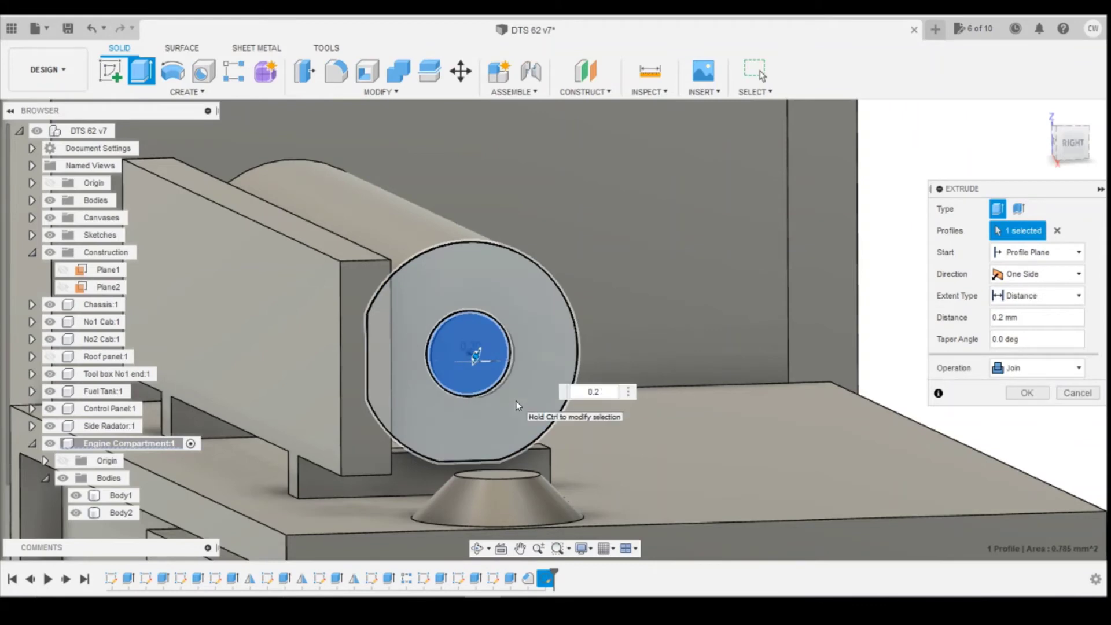
pyautogui.press('Return')
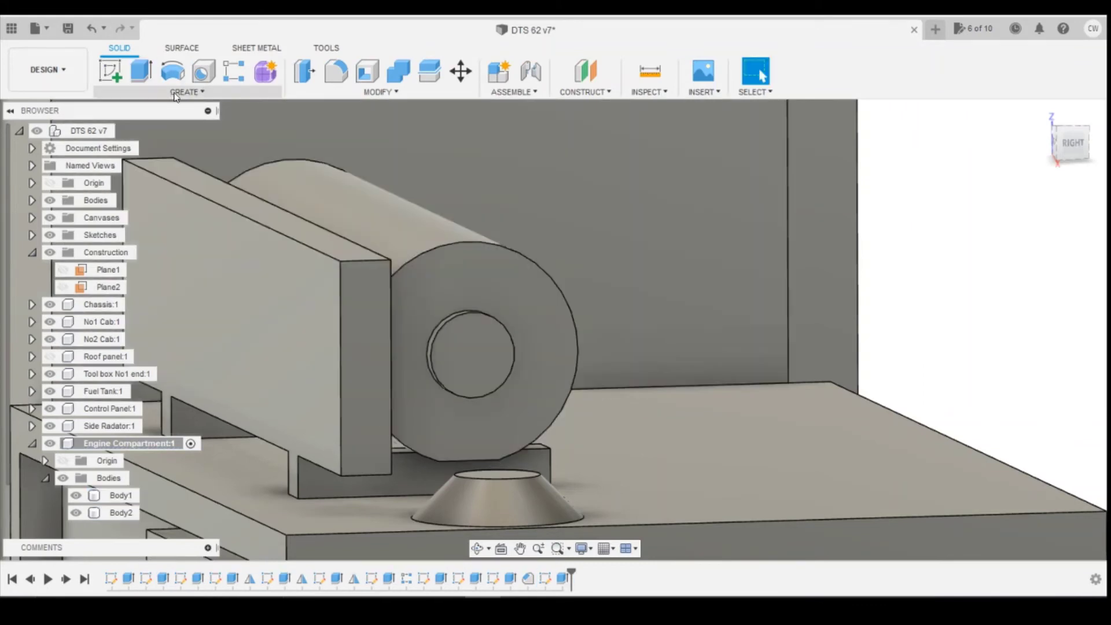
pyautogui.click(185, 91)
pyautogui.click(167, 220)
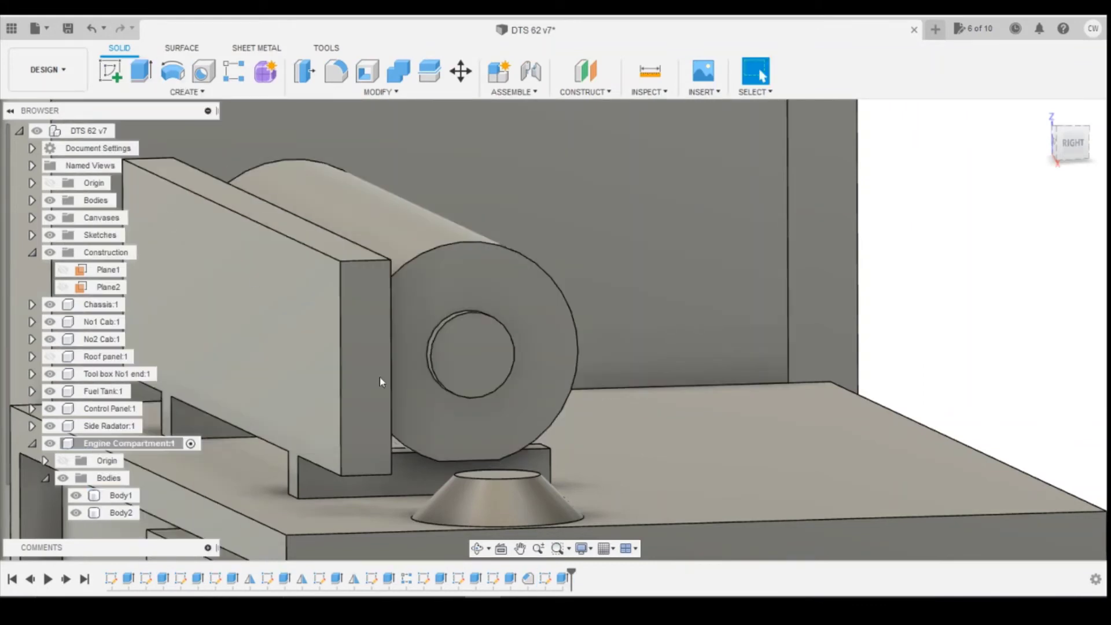
pyautogui.click(481, 373)
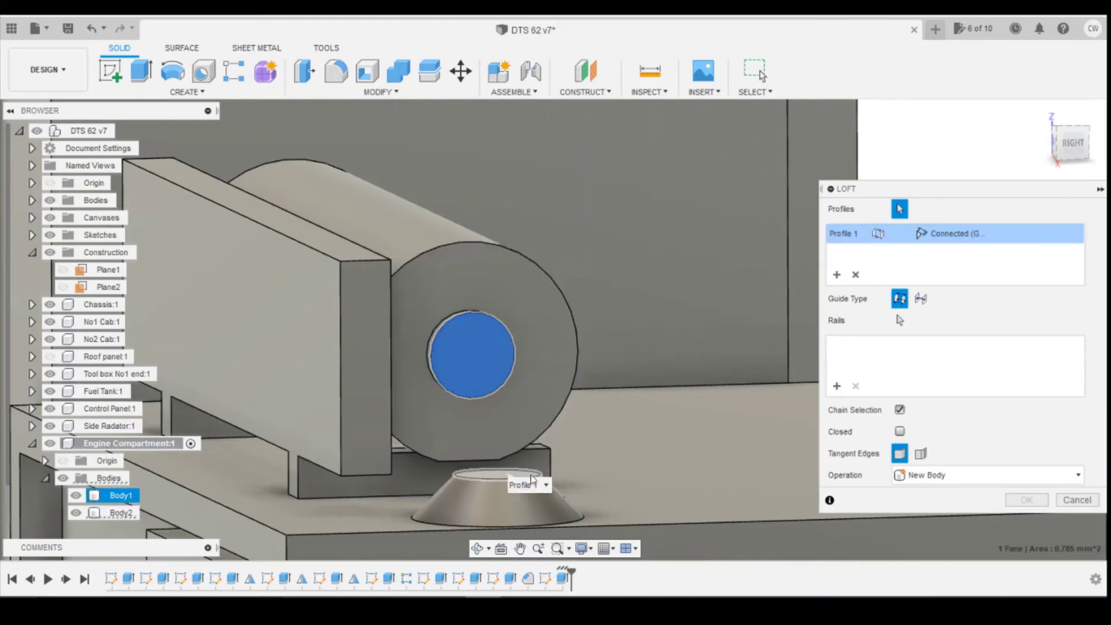
pyautogui.click(529, 478)
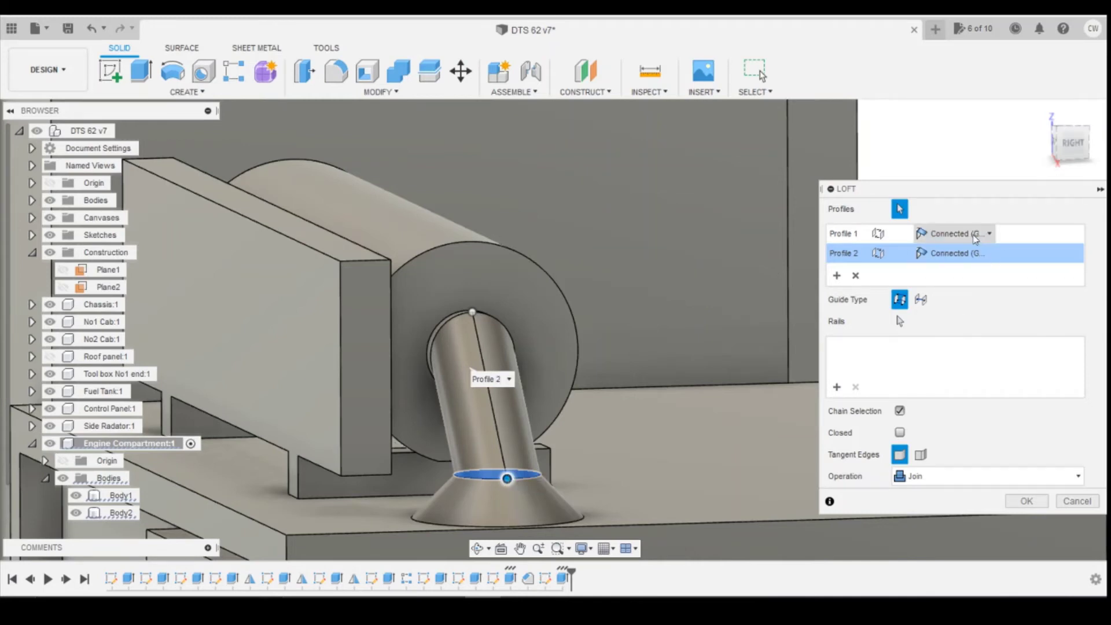
pyautogui.click(954, 233)
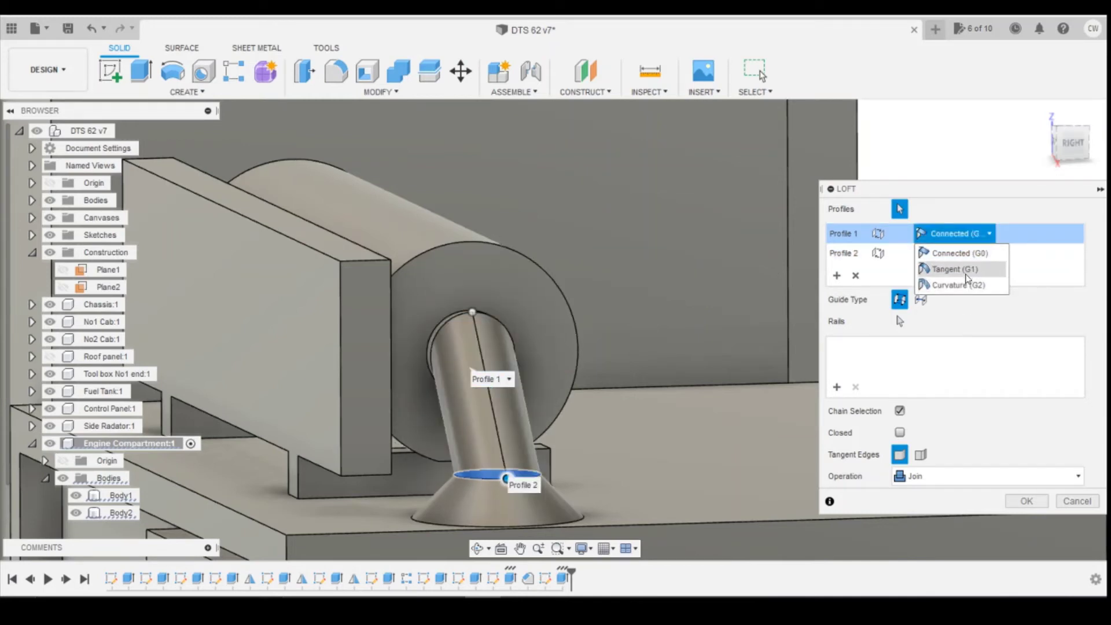
pyautogui.click(967, 271)
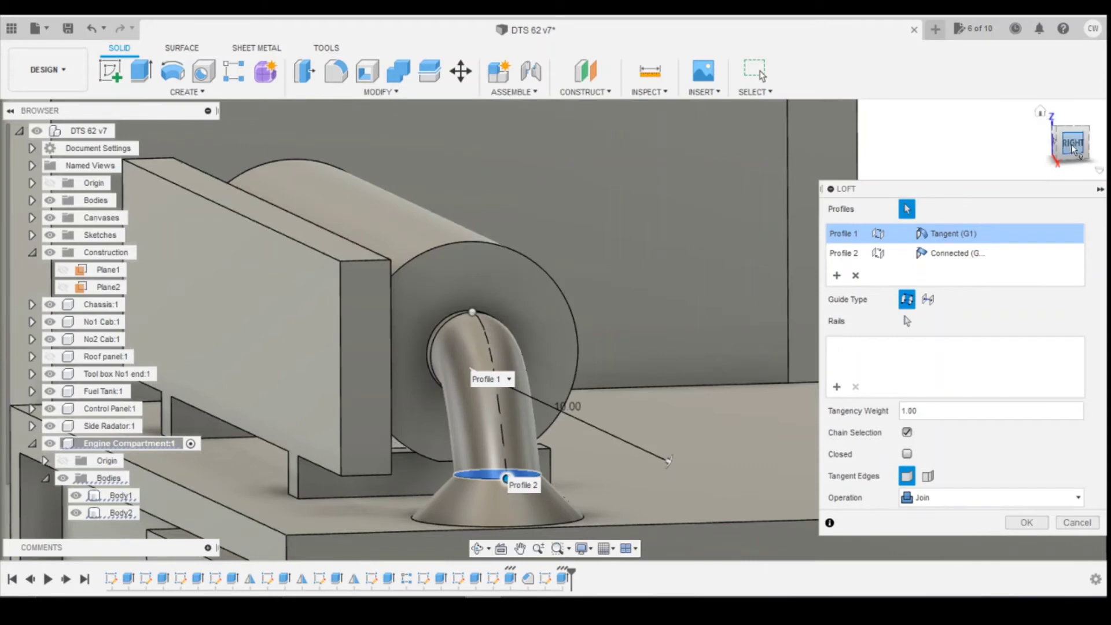
pyautogui.moveTo(1075, 148); pyautogui.dragTo(1094, 139)
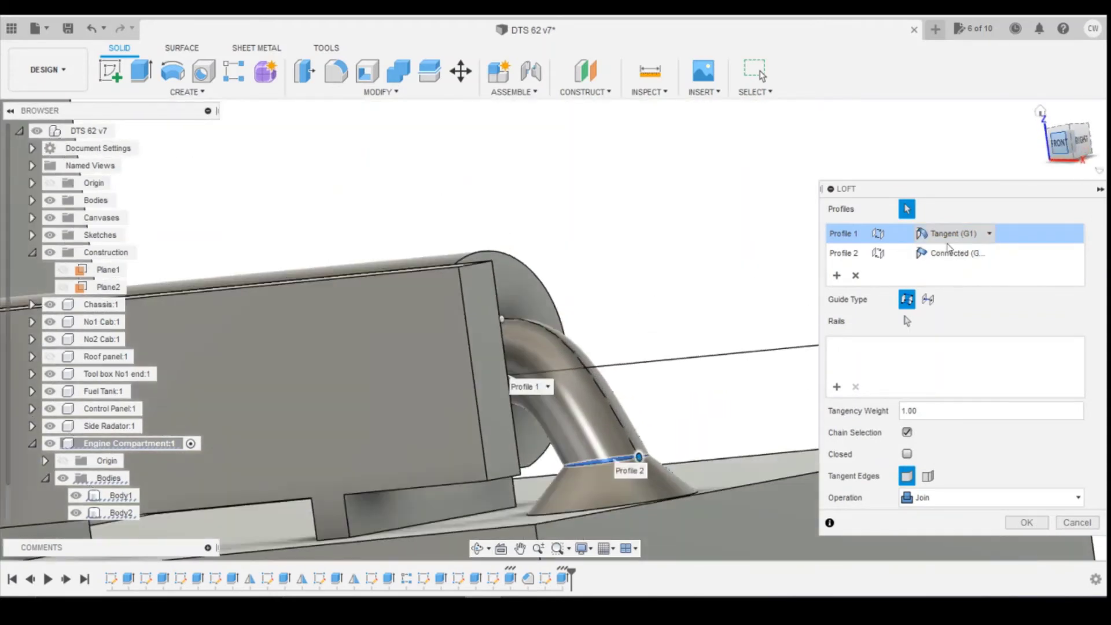
pyautogui.click(946, 255)
pyautogui.click(948, 291)
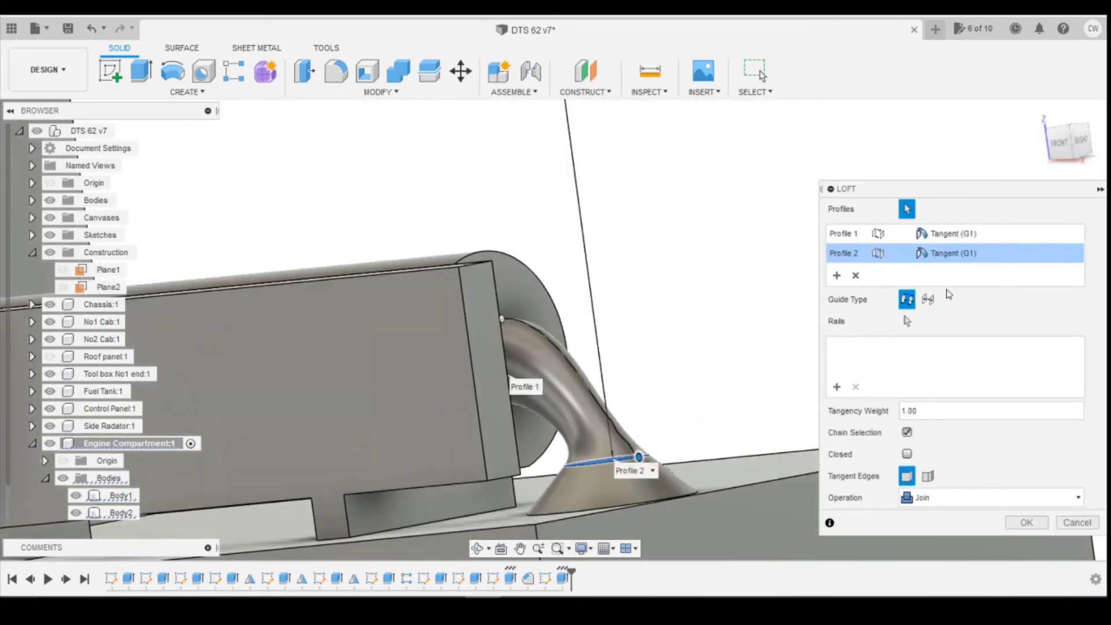
pyautogui.click(954, 253)
pyautogui.click(954, 302)
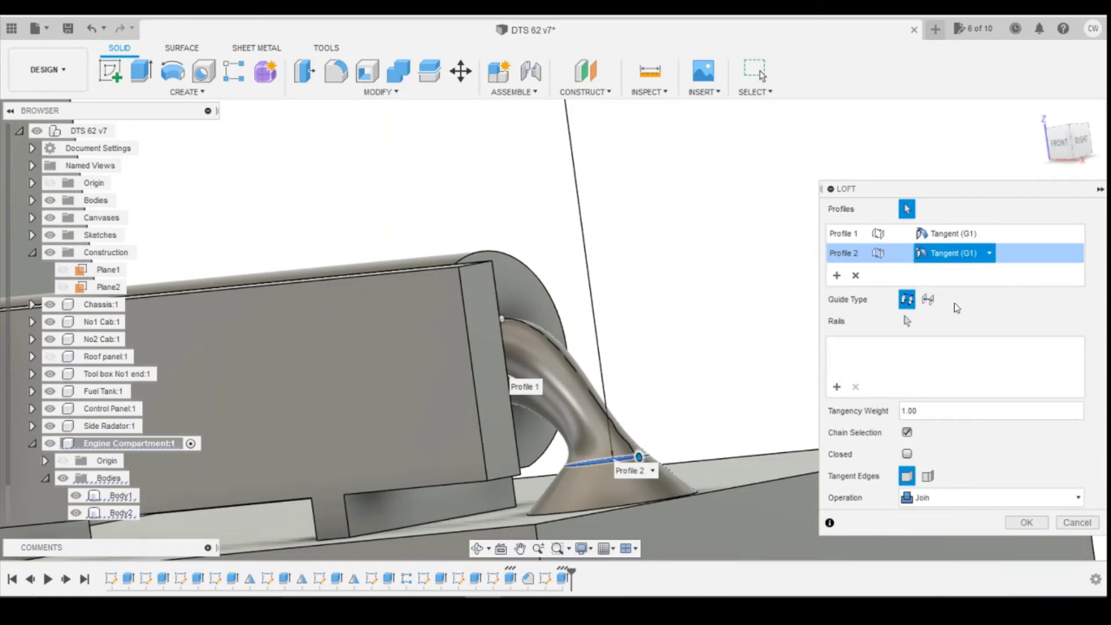
pyautogui.click(957, 253)
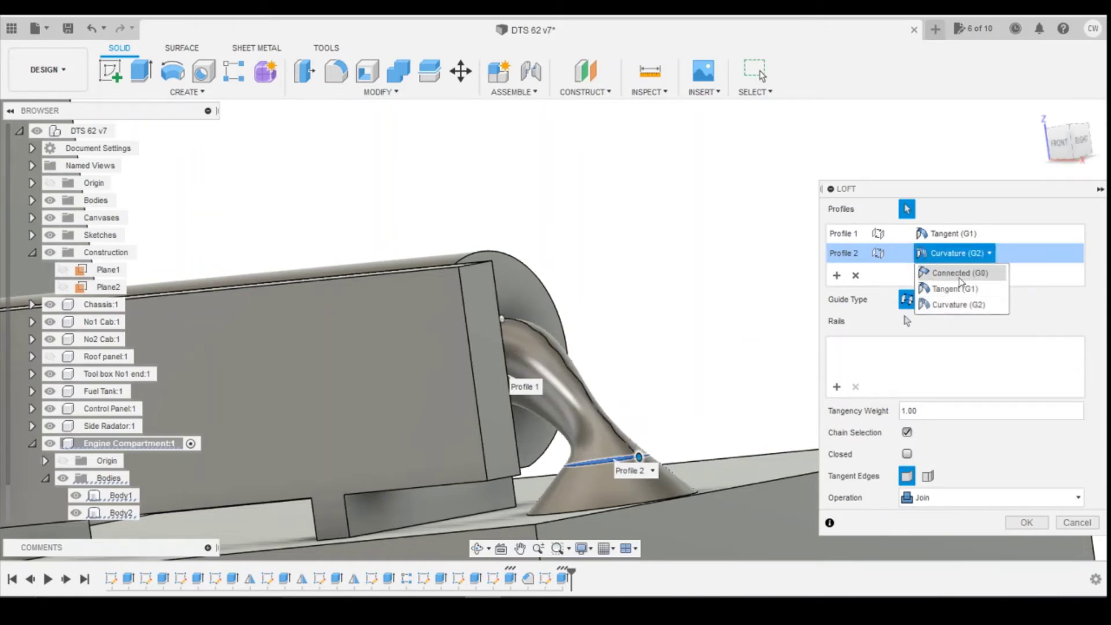
pyautogui.click(959, 272)
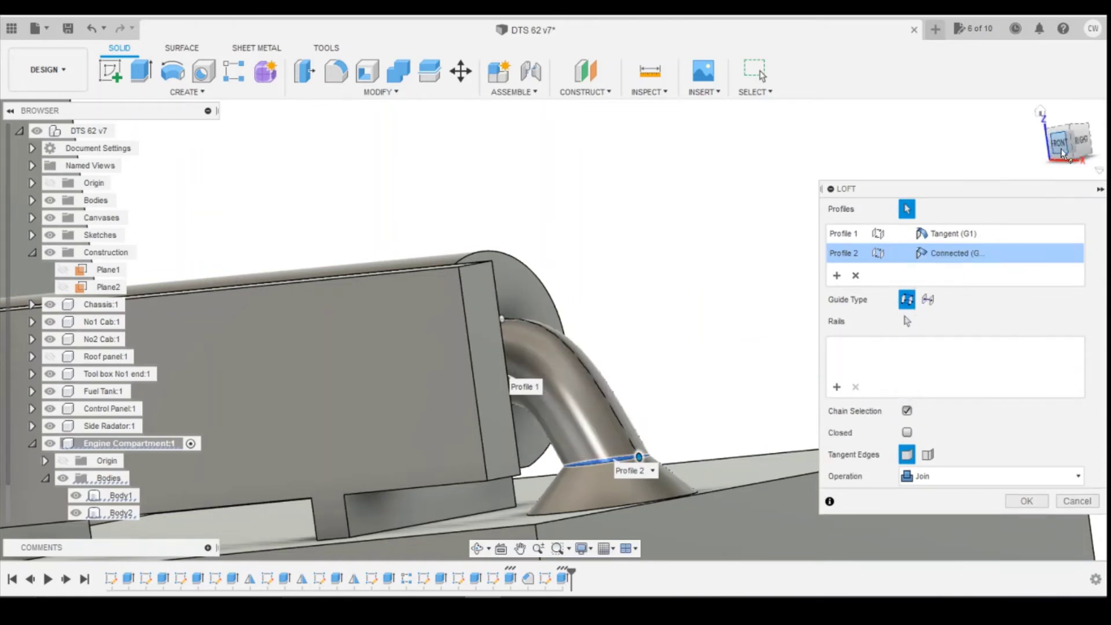
pyautogui.moveTo(1062, 148); pyautogui.dragTo(1026, 165)
pyautogui.keyDown('shift'); pyautogui.moveTo(498, 479); pyautogui.dragTo(583, 479, button='middle'); pyautogui.keyUp('shift')
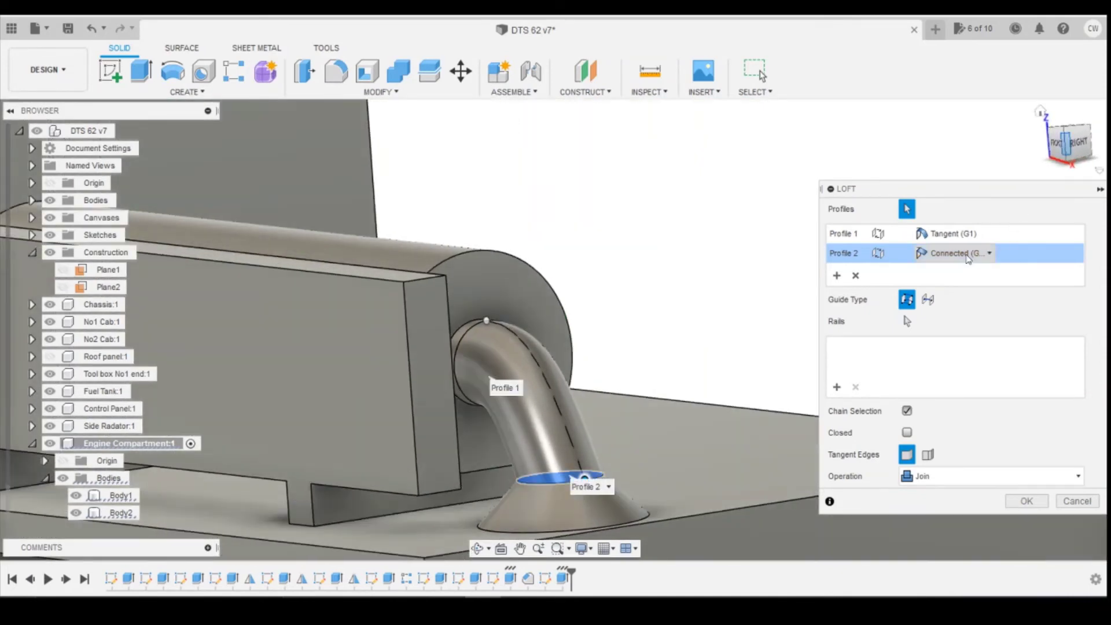
pyautogui.click(988, 253)
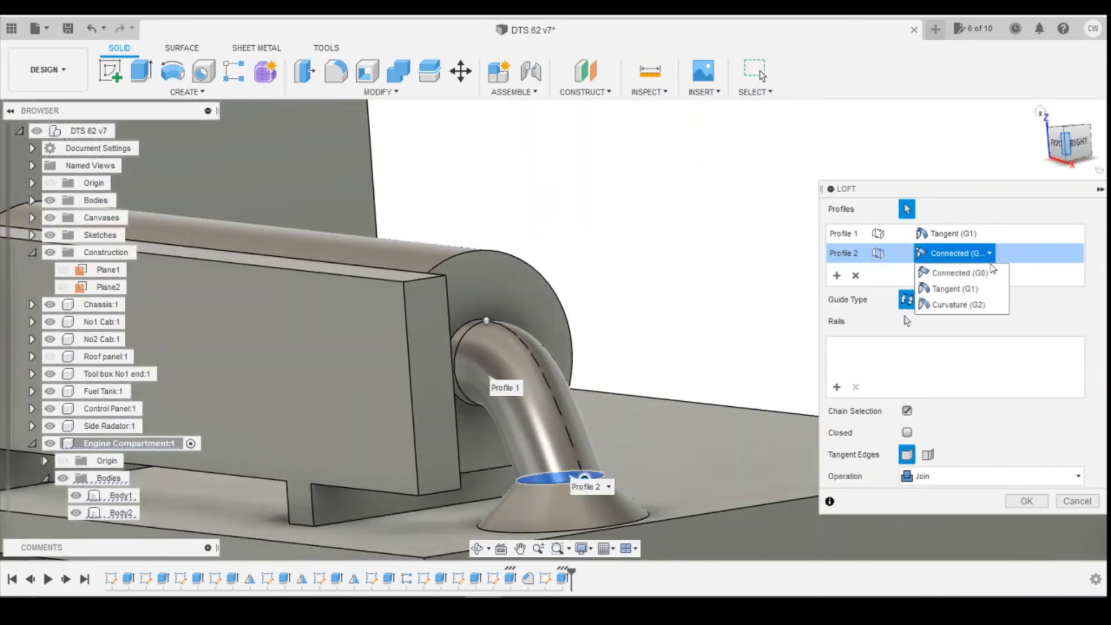
pyautogui.click(989, 290)
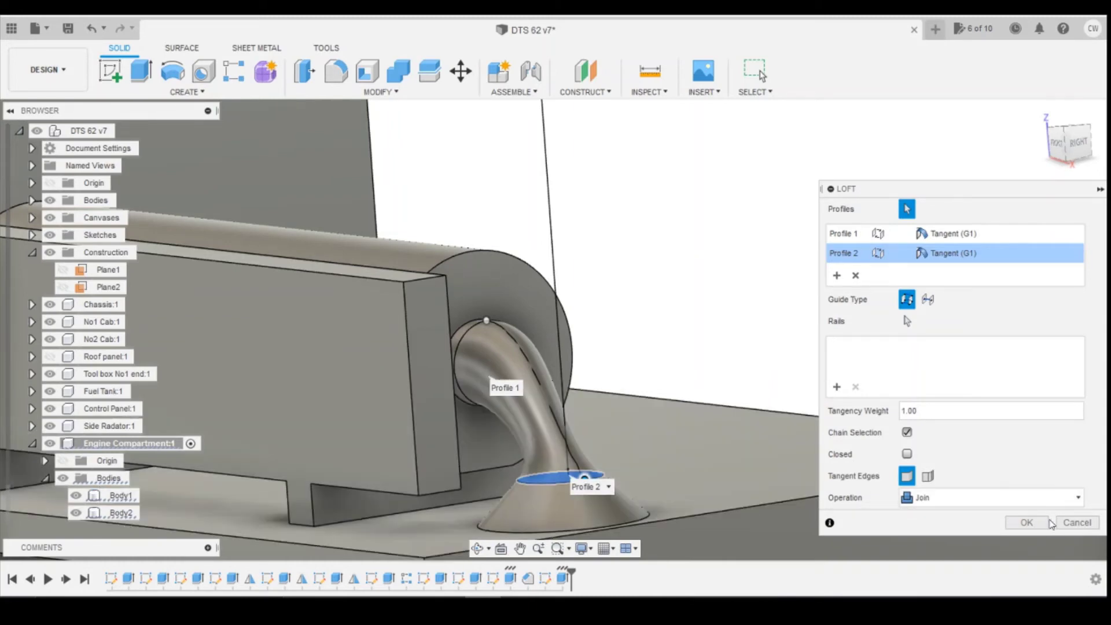
pyautogui.click(1078, 523)
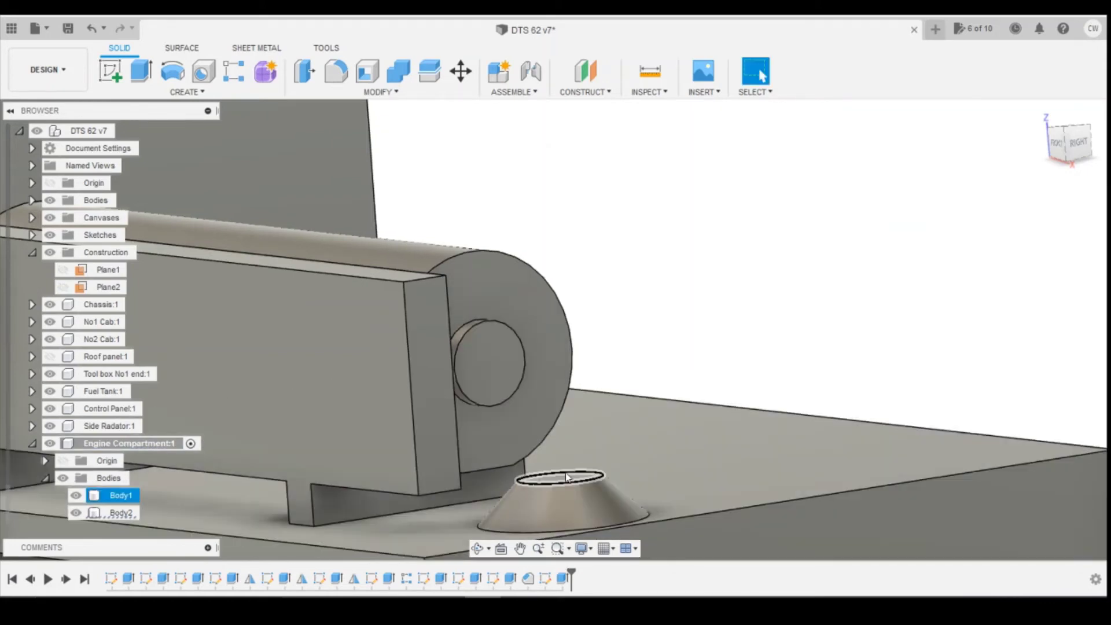
# Step: Extrude the cone's top face up 0.1 mm into a thin joined collar
pyautogui.click(561, 477)
pyautogui.rightClick(560, 474)
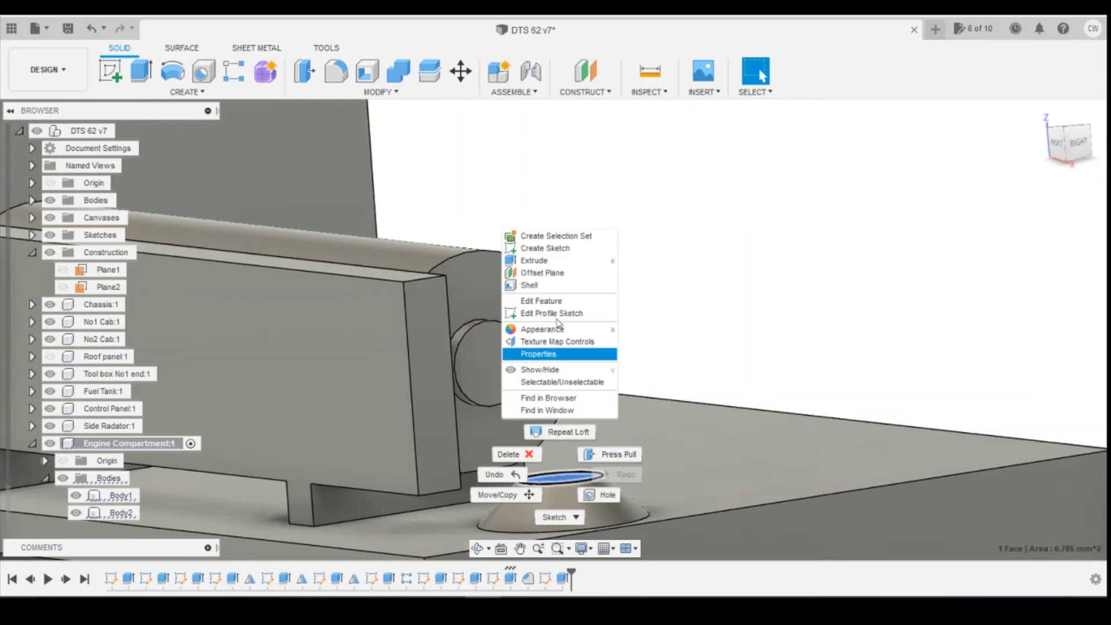
pyautogui.click(535, 261)
pyautogui.moveTo(559, 460); pyautogui.dragTo(608, 451)
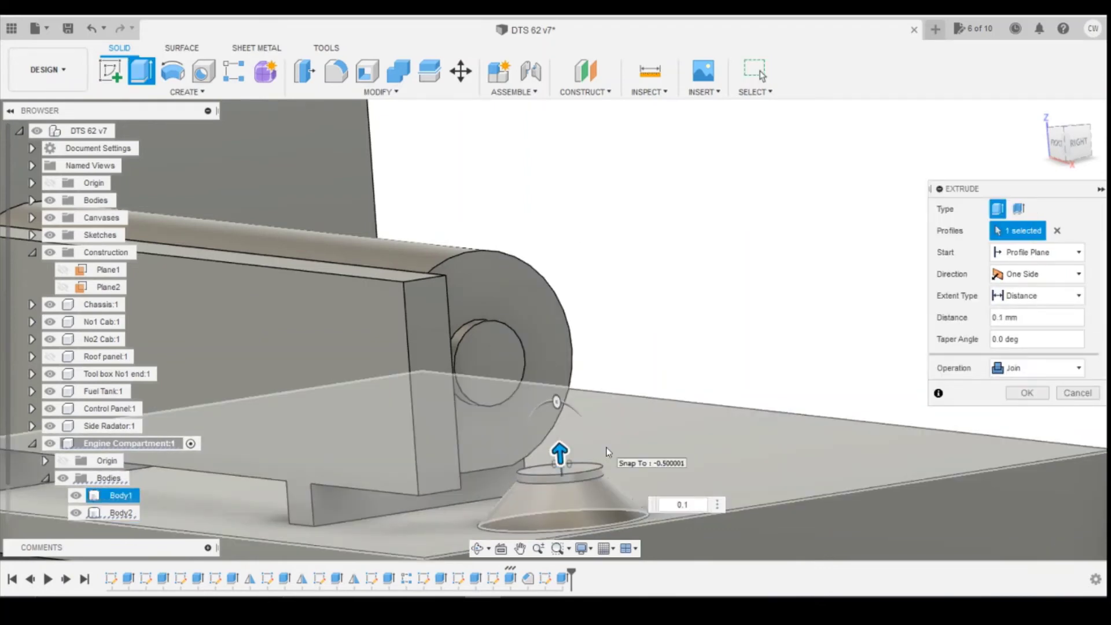
pyautogui.press('Return')
pyautogui.click(205, 93)
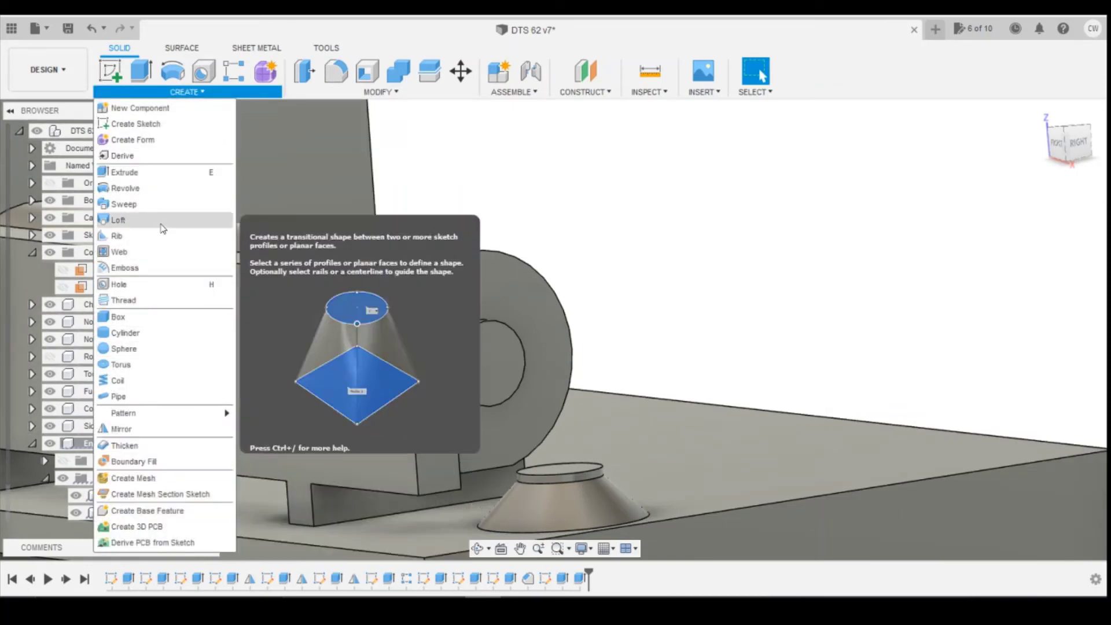
# Step: Loft a joined pipe from the silencer outlet to the collar top, Tangent (G1) at both ends
pyautogui.click(163, 229)
pyautogui.click(489, 374)
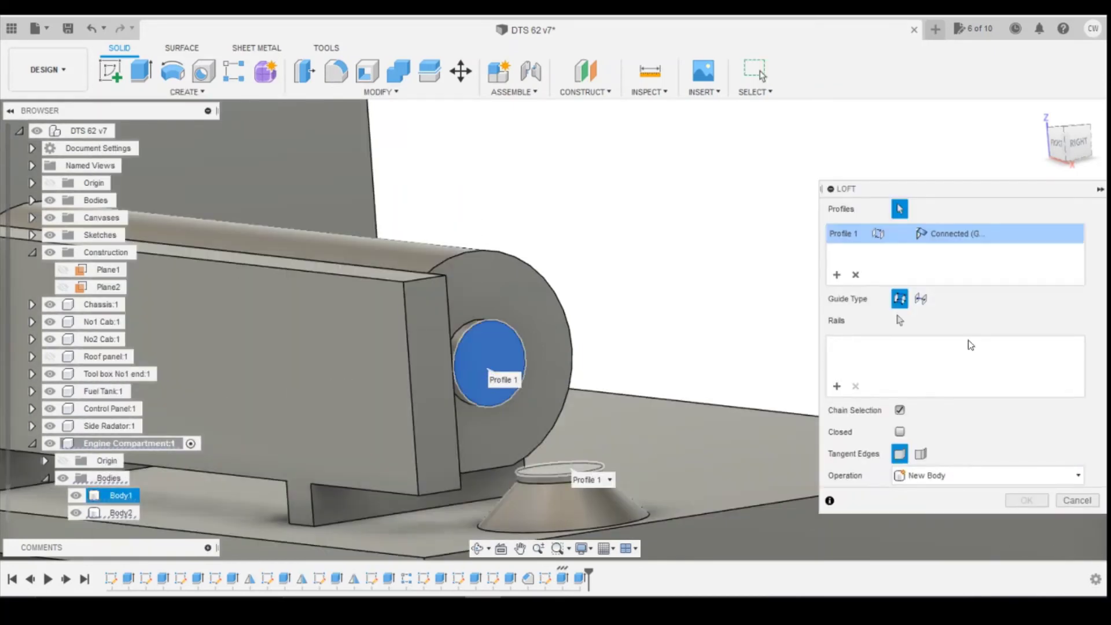
pyautogui.click(958, 236)
pyautogui.click(957, 273)
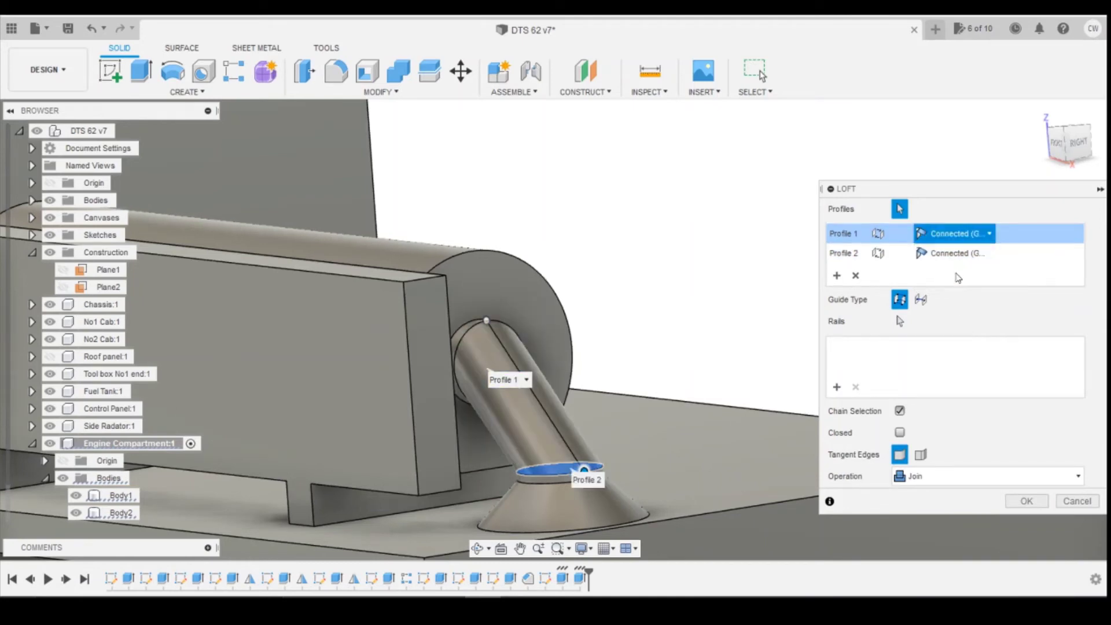
pyautogui.click(951, 253)
pyautogui.click(977, 252)
pyautogui.click(957, 282)
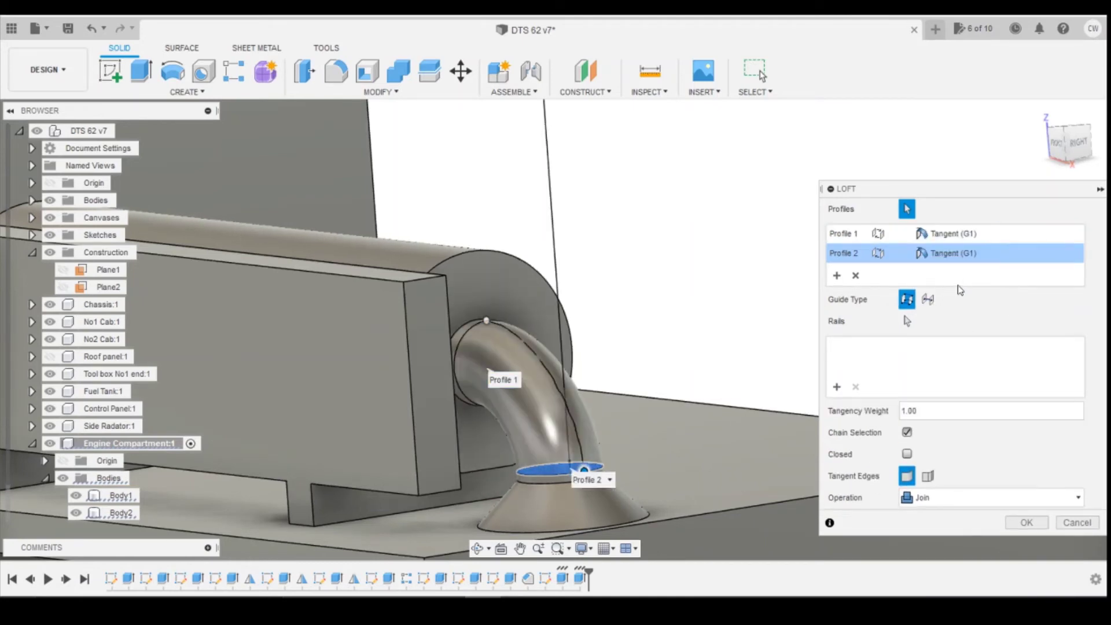
pyautogui.click(1025, 521)
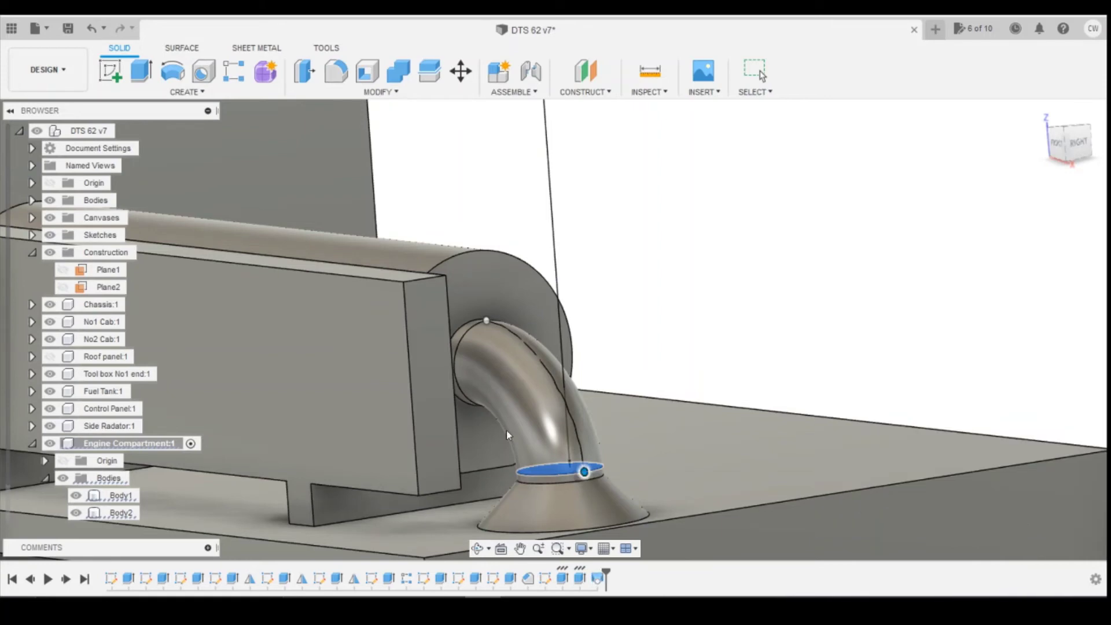
pyautogui.moveTo(1091, 141); pyautogui.dragTo(1063, 140)
# Step: View the exhaust bend from the back, then from a tilted front-right angle, zoomed out
pyautogui.click(1083, 149)
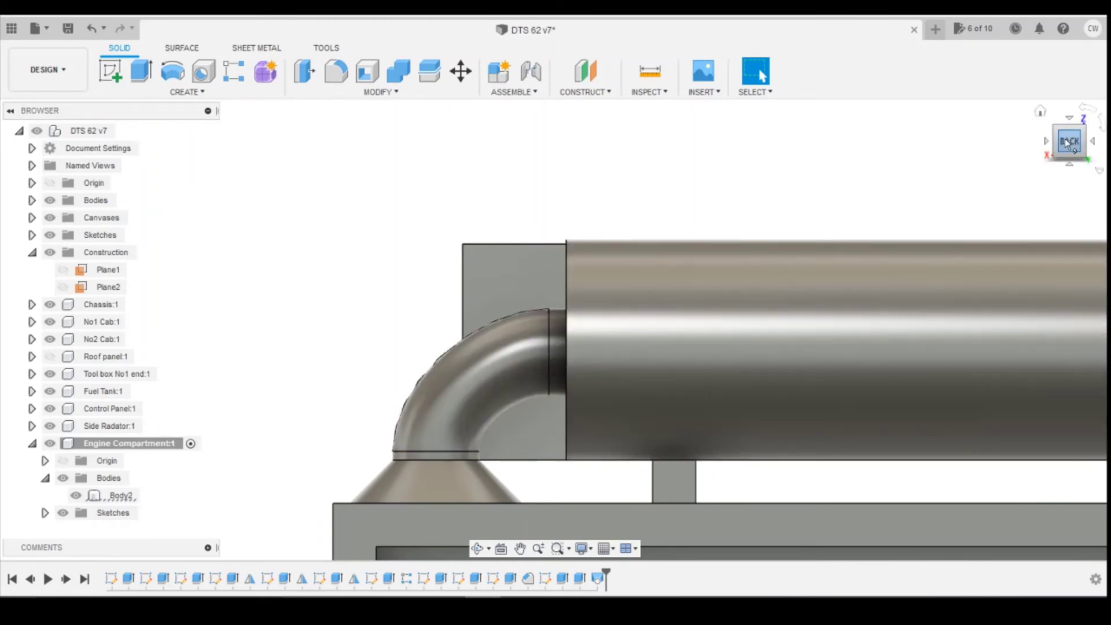
pyautogui.moveTo(1066, 143)
pyautogui.mouseDown()
pyautogui.moveTo(1106, 149)
pyautogui.moveTo(1095, 159)
pyautogui.moveTo(1080, 139)
pyautogui.moveTo(1066, 144)
pyautogui.moveTo(1093, 156)
pyautogui.mouseUp()
pyautogui.scroll(-5, 240, 379)
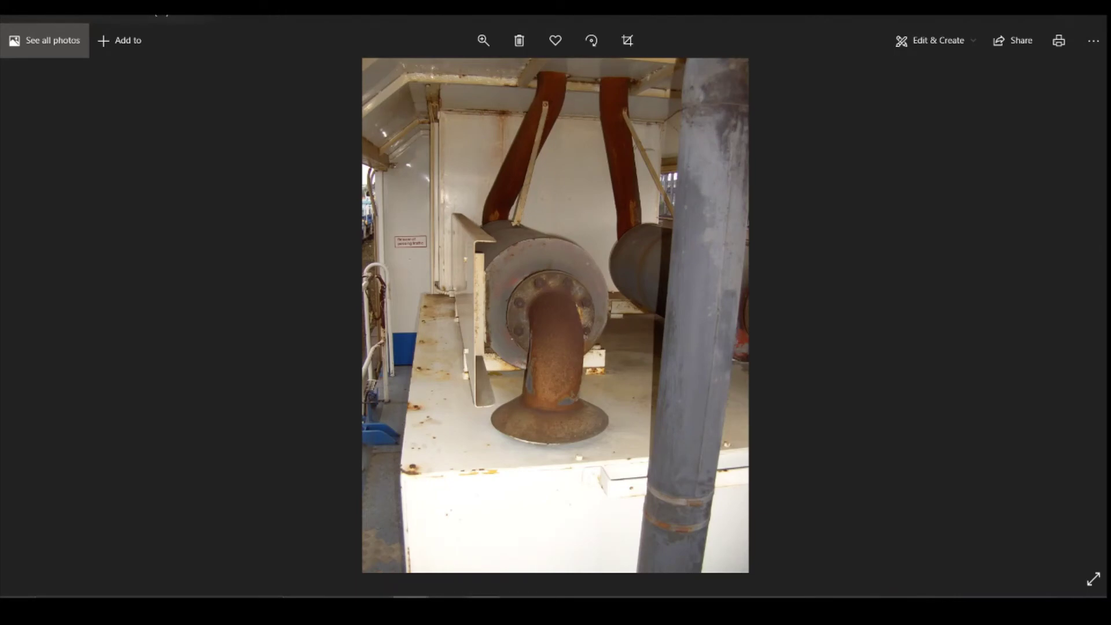
# Step: Look over the whole-machine photo, then return to Fusion 360 and orbit to the left side
pyautogui.moveTo(532, 582)
pyautogui.click(645, 551)
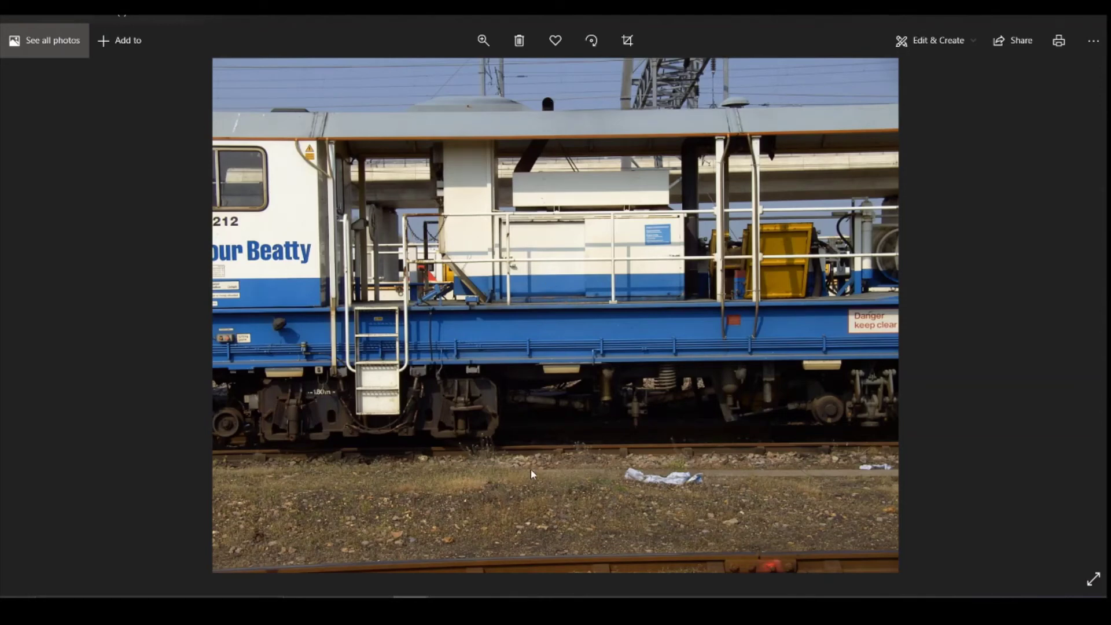
pyautogui.moveTo(485, 602)
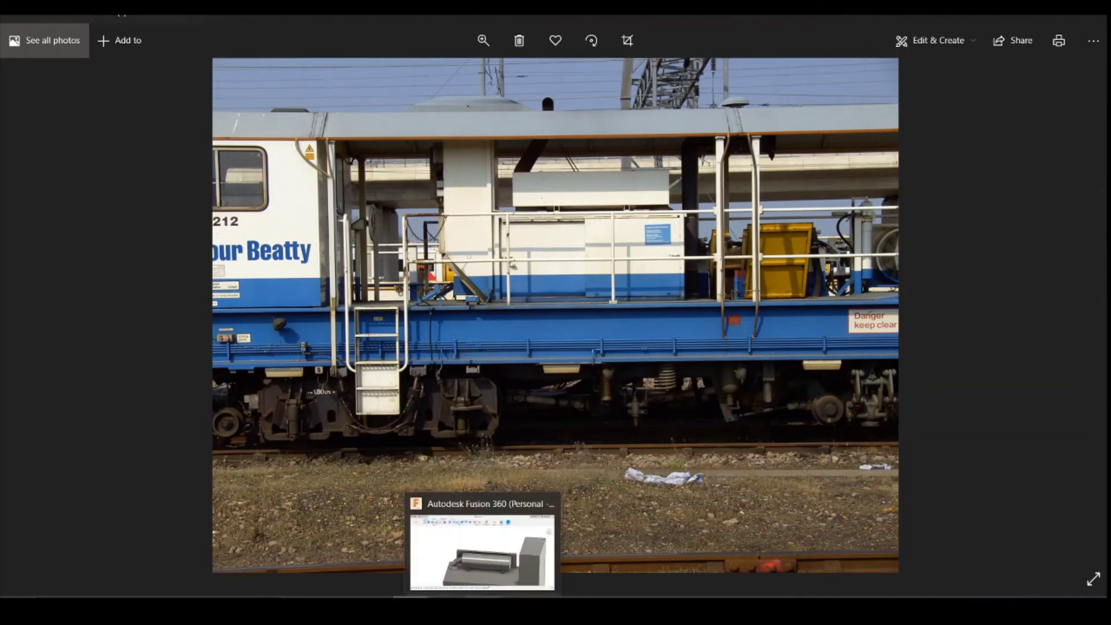
pyautogui.click(486, 552)
pyautogui.moveTo(1069, 148)
pyautogui.mouseDown()
pyautogui.moveTo(1020, 125)
pyautogui.moveTo(893, 125)
pyautogui.moveTo(928, 124)
pyautogui.moveTo(963, 145)
pyautogui.mouseUp()
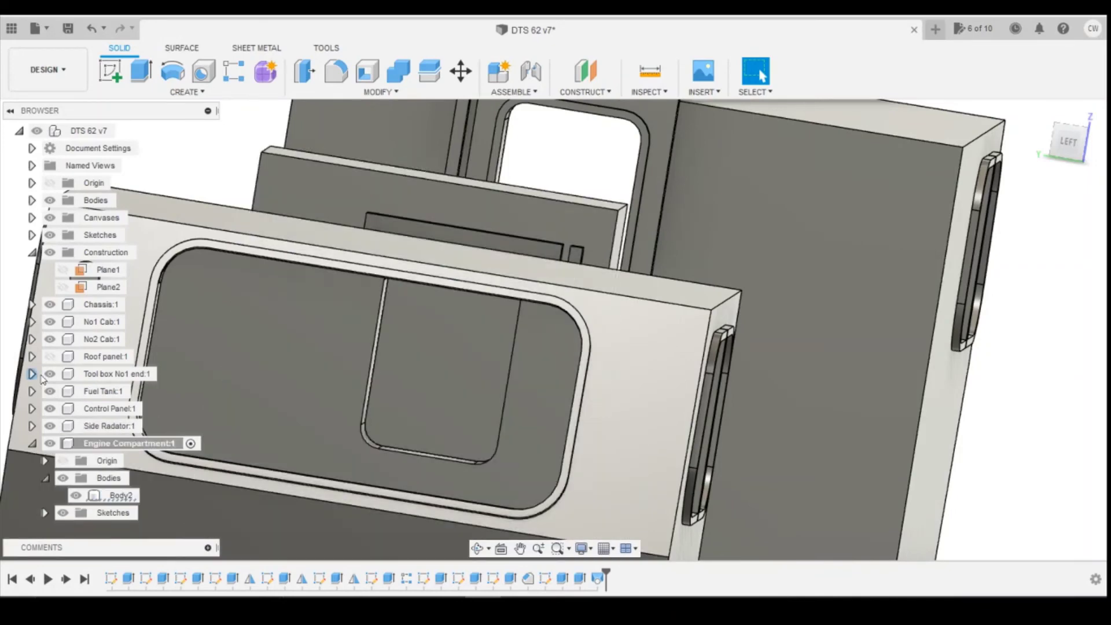
pyautogui.click(50, 339)
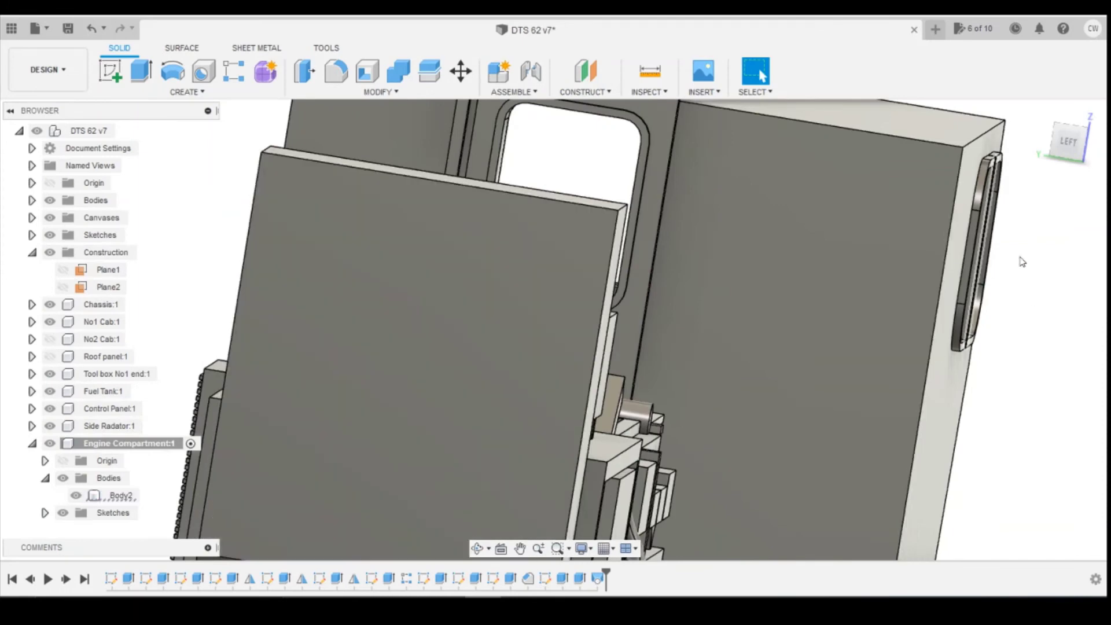
pyautogui.moveTo(1080, 144); pyautogui.dragTo(1060, 139)
pyautogui.keyDown('shift'); pyautogui.moveTo(555, 330); pyautogui.dragTo(584, 341, button='middle'); pyautogui.keyUp('shift')
pyautogui.click(74, 495)
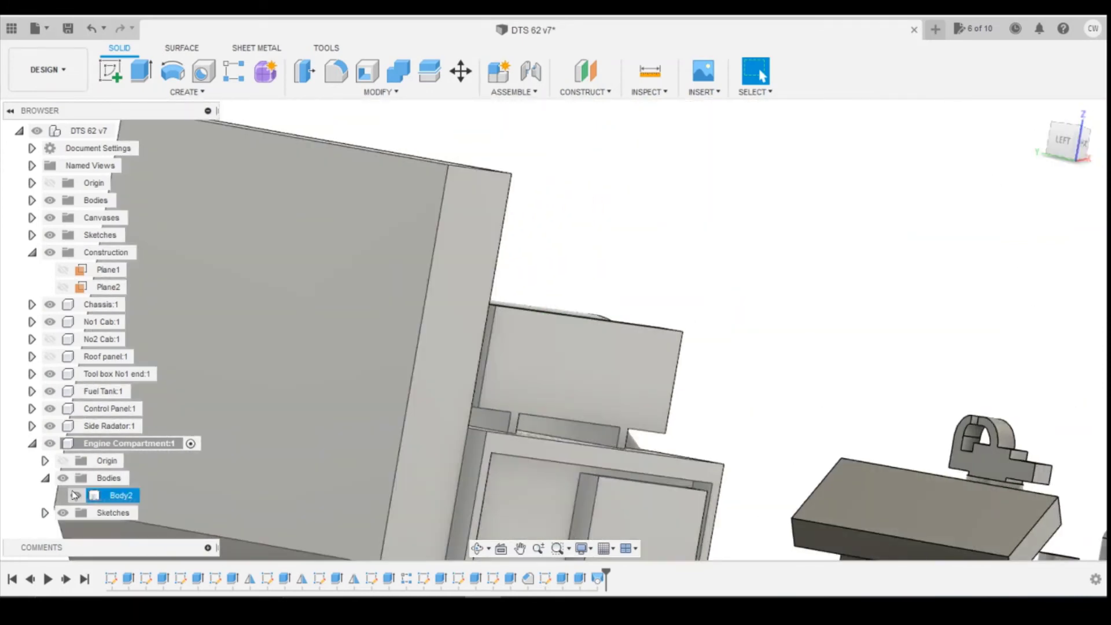
pyautogui.scroll(-2, 168, 464)
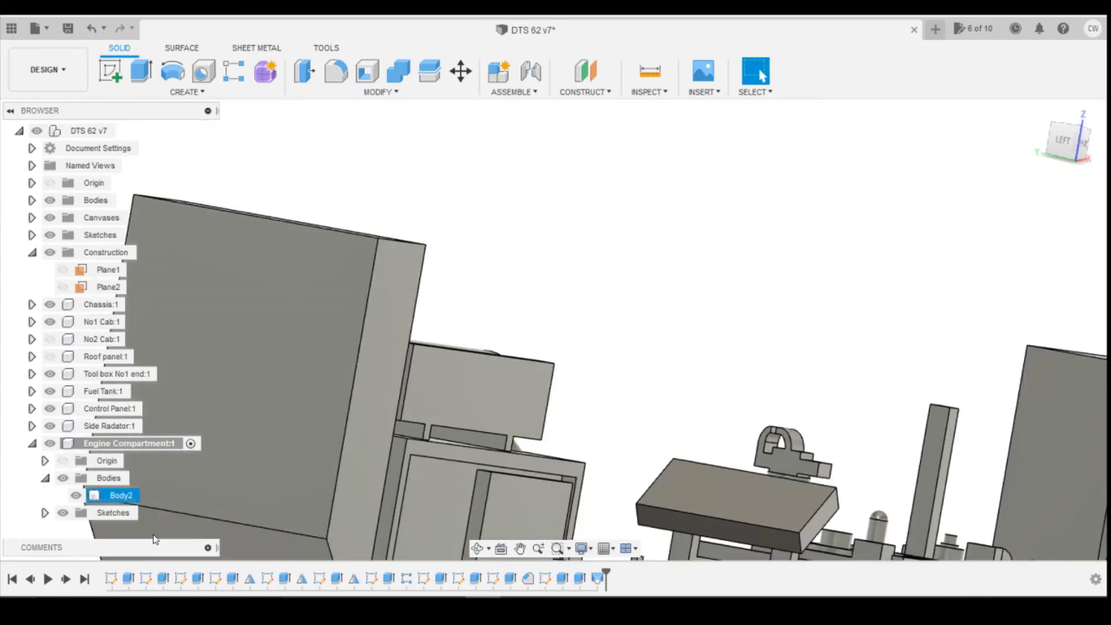
pyautogui.click(127, 501)
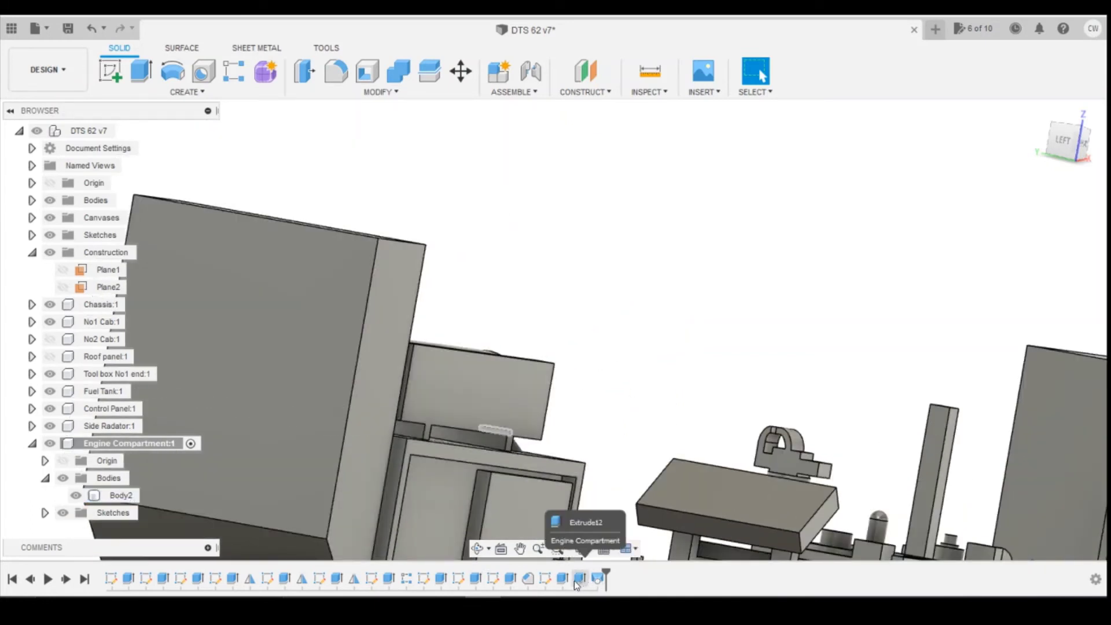
pyautogui.click(580, 580)
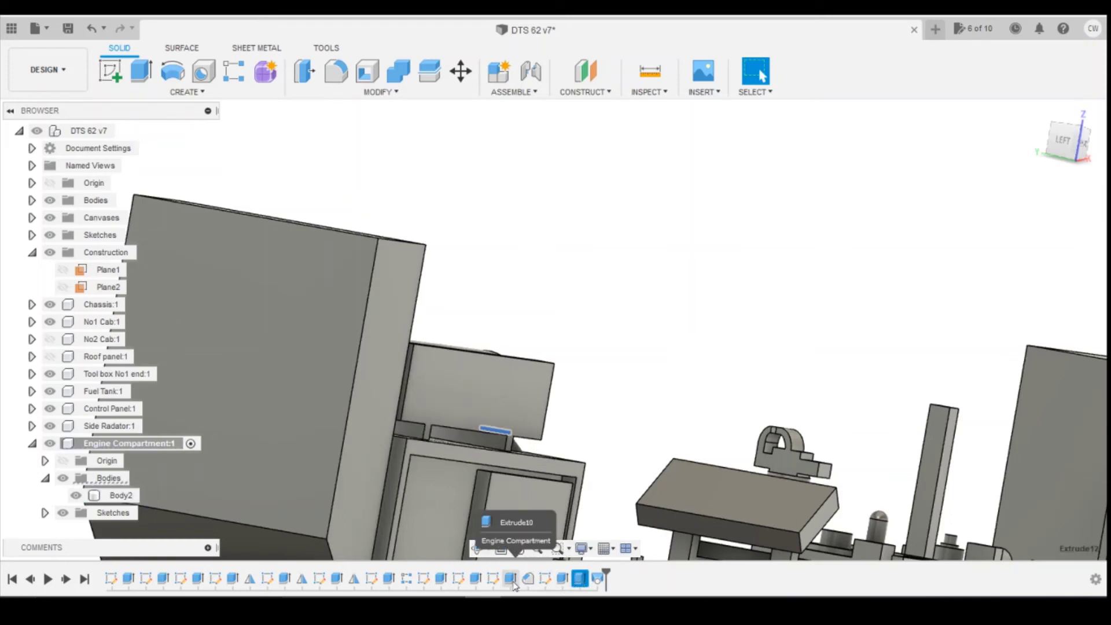
pyautogui.click(599, 580)
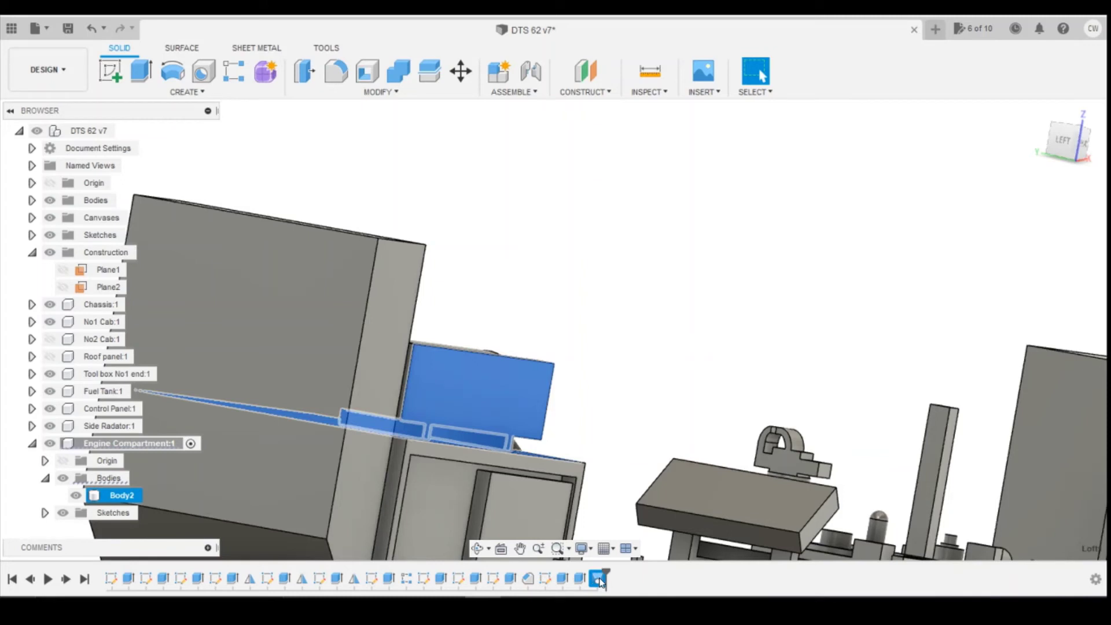
pyautogui.click(511, 579)
# Step: Edit Extrude10 so its operation is New Body instead of Join
pyautogui.rightClick(511, 581)
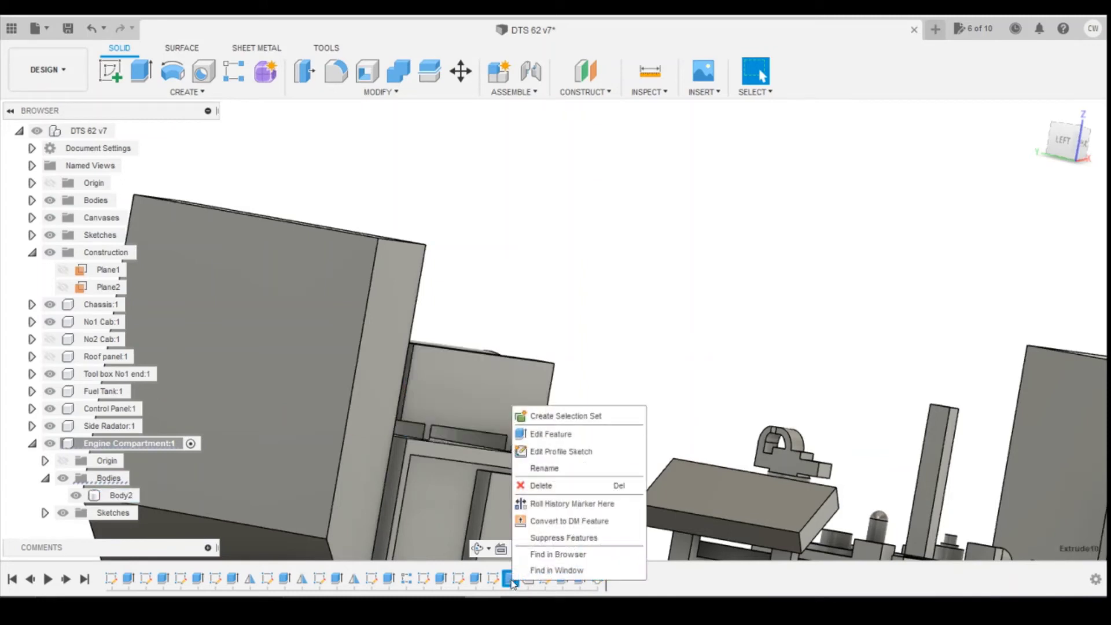
pyautogui.click(541, 435)
pyautogui.click(990, 369)
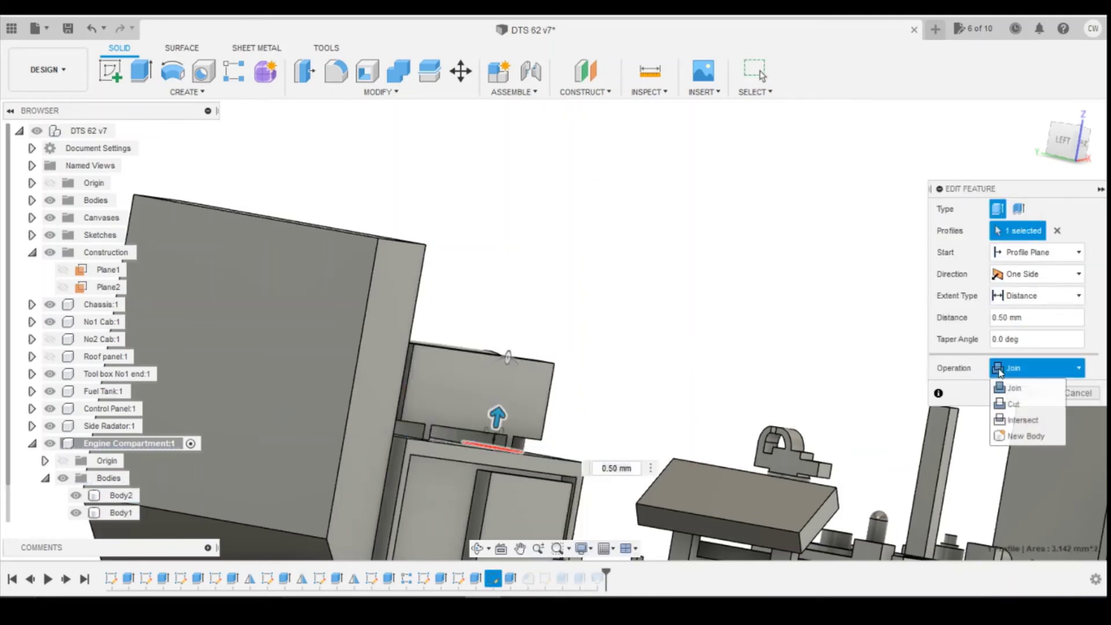
pyautogui.click(1023, 433)
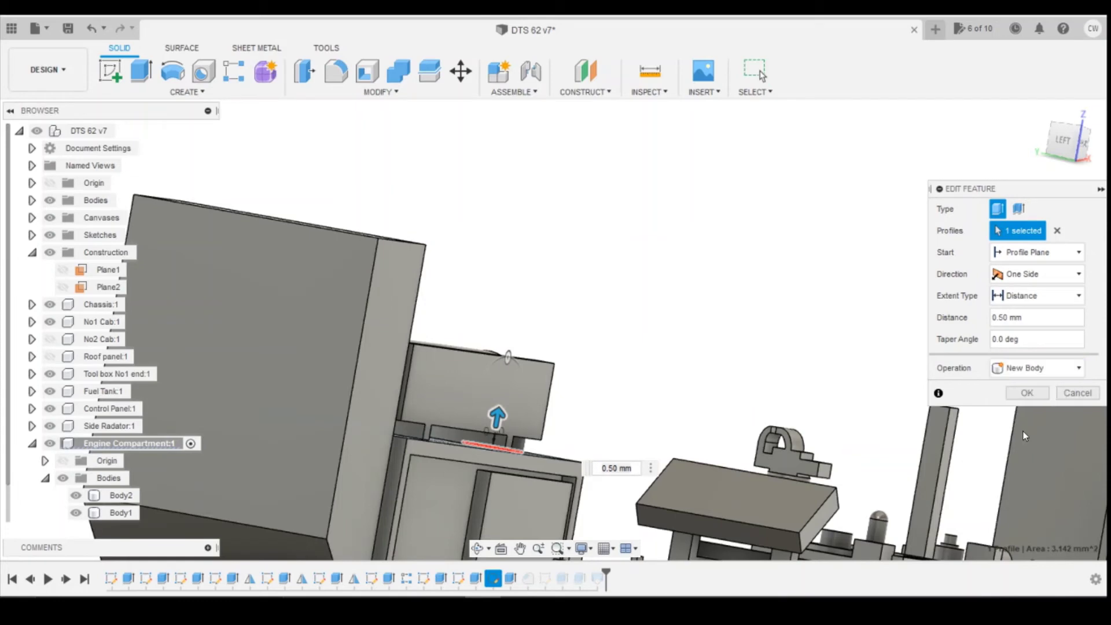
pyautogui.click(1025, 393)
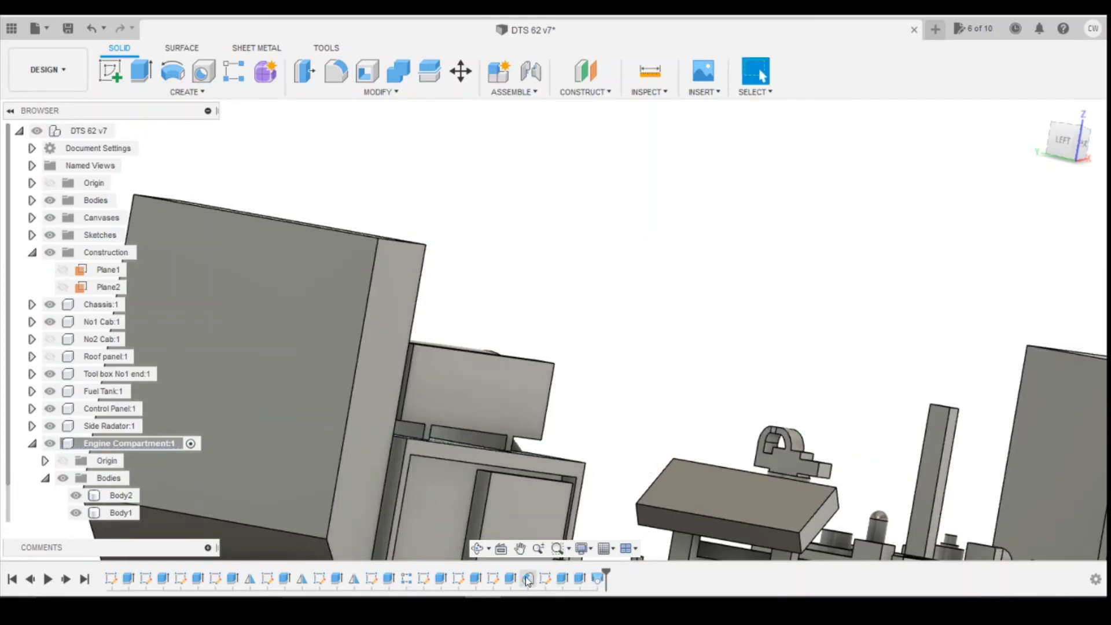
# Step: Hide Body1 so only the silencer Body2 stays visible
pyautogui.moveTo(1072, 151); pyautogui.dragTo(1041, 153)
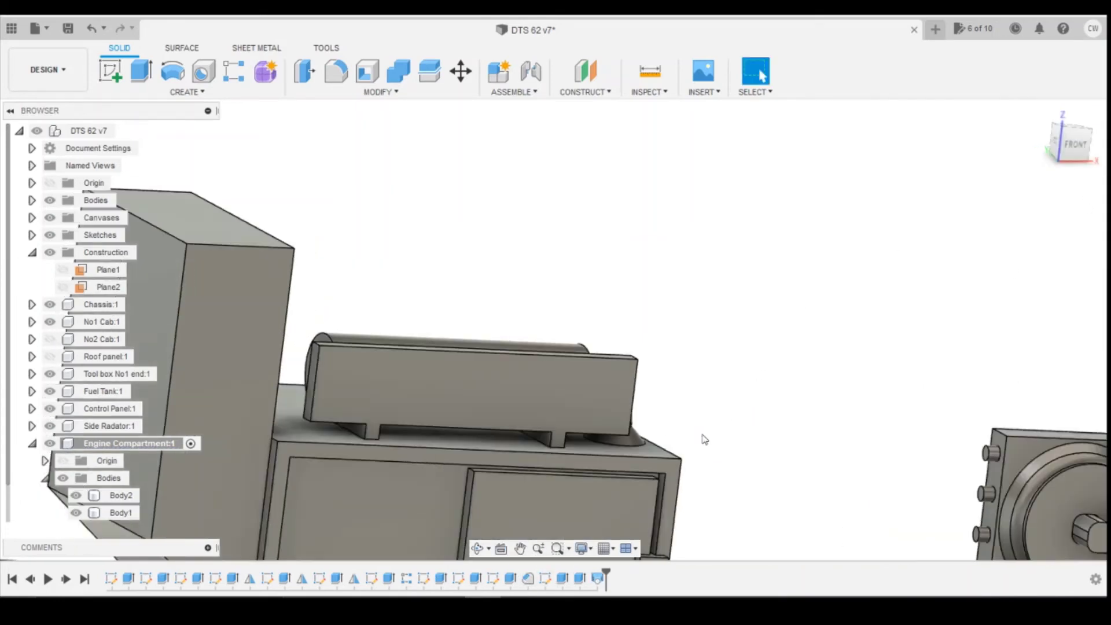
pyautogui.click(80, 496)
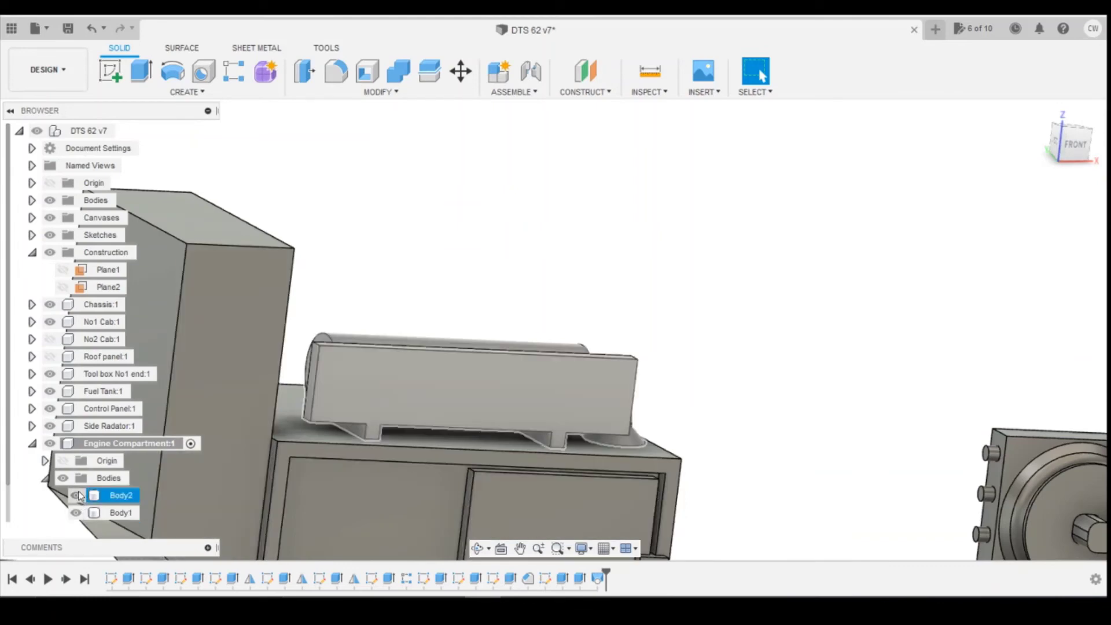
pyautogui.click(76, 513)
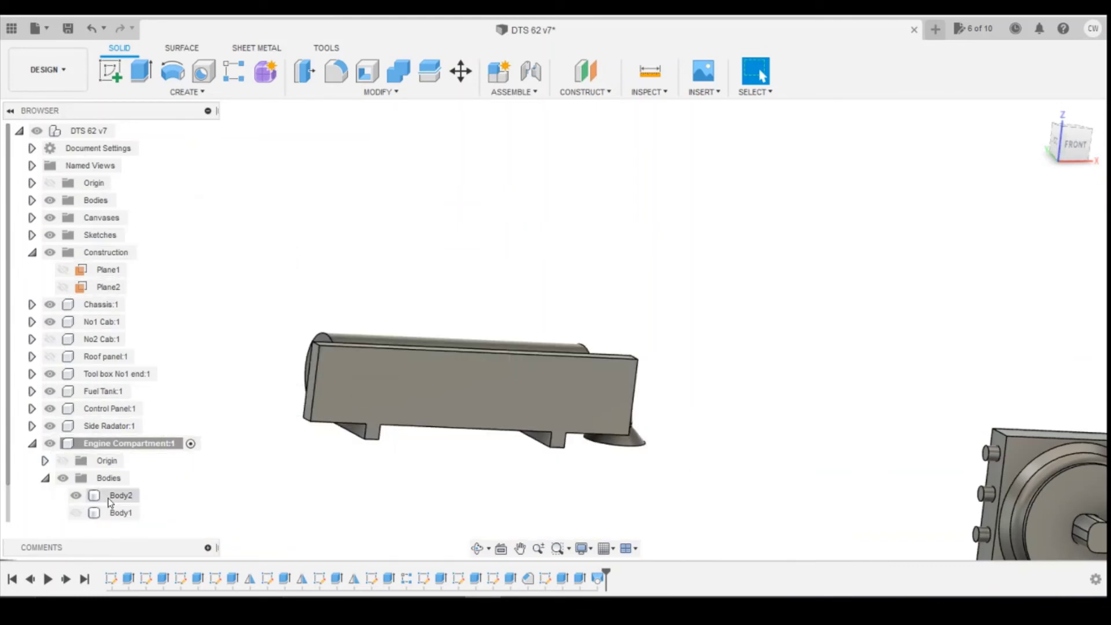
pyautogui.moveTo(1066, 147); pyautogui.dragTo(1088, 152)
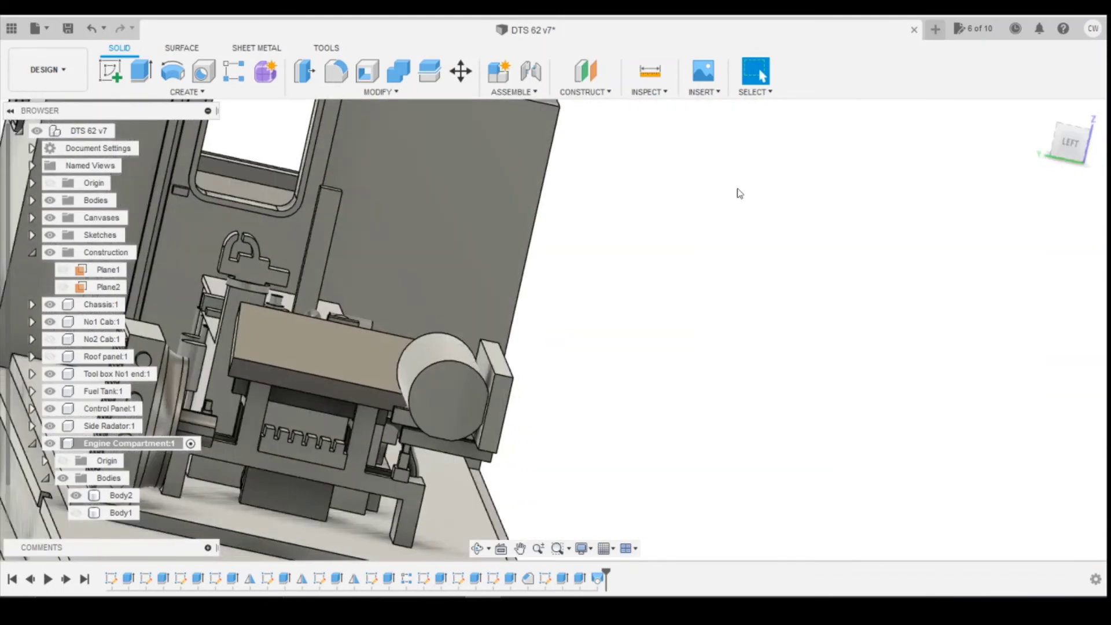
# Step: Sketch a fit point spline on the silencer end face, from the circle centre curving upward
pyautogui.click(110, 70)
pyautogui.click(455, 411)
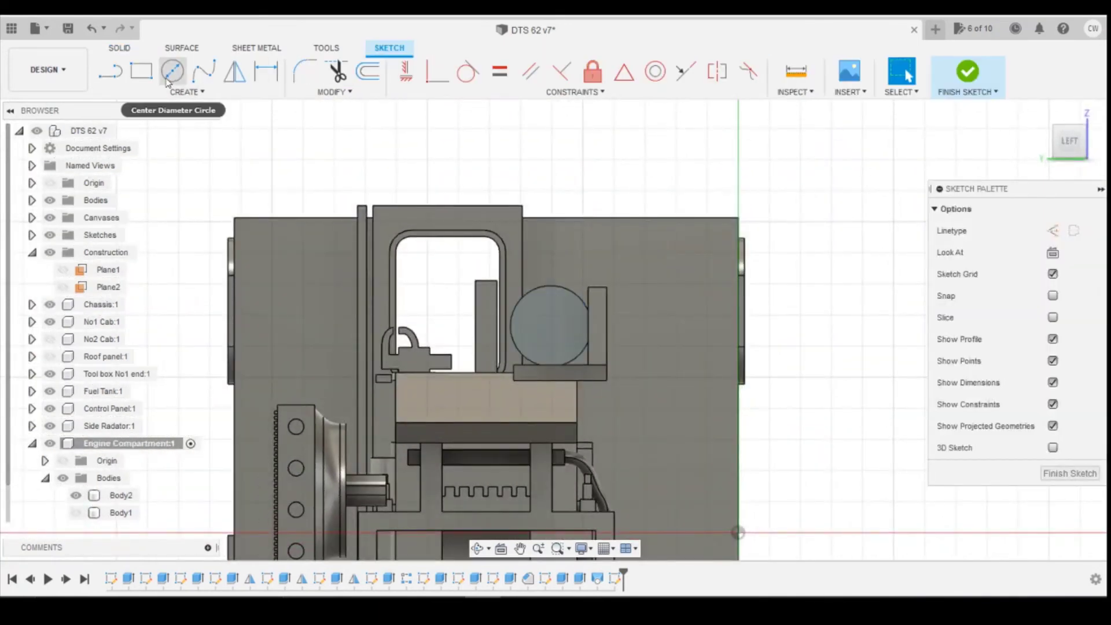
pyautogui.click(204, 71)
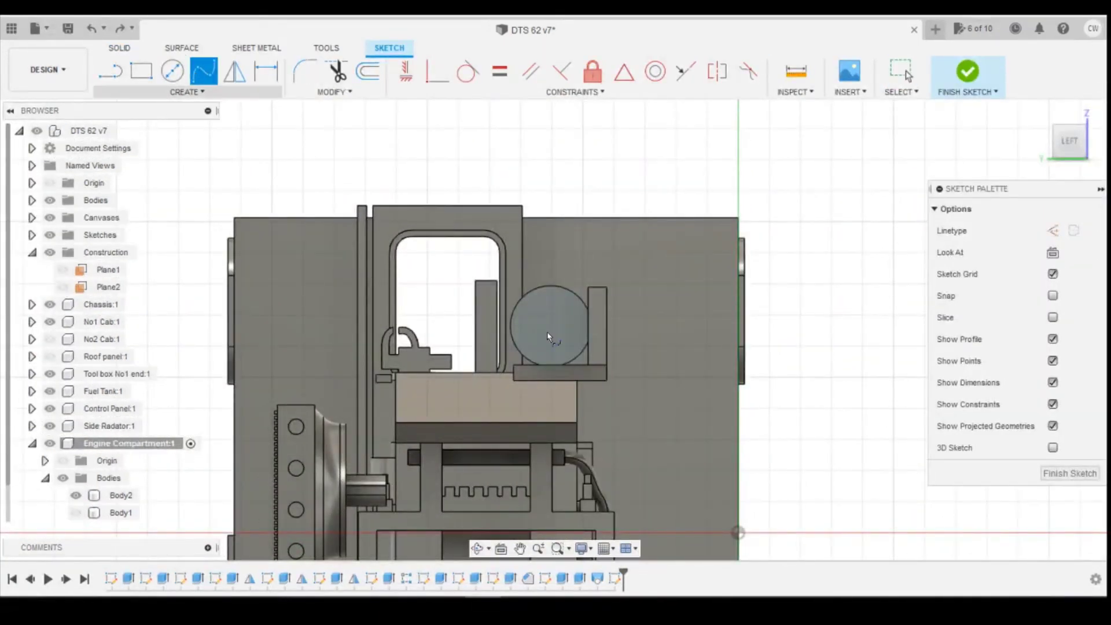
pyautogui.click(550, 325)
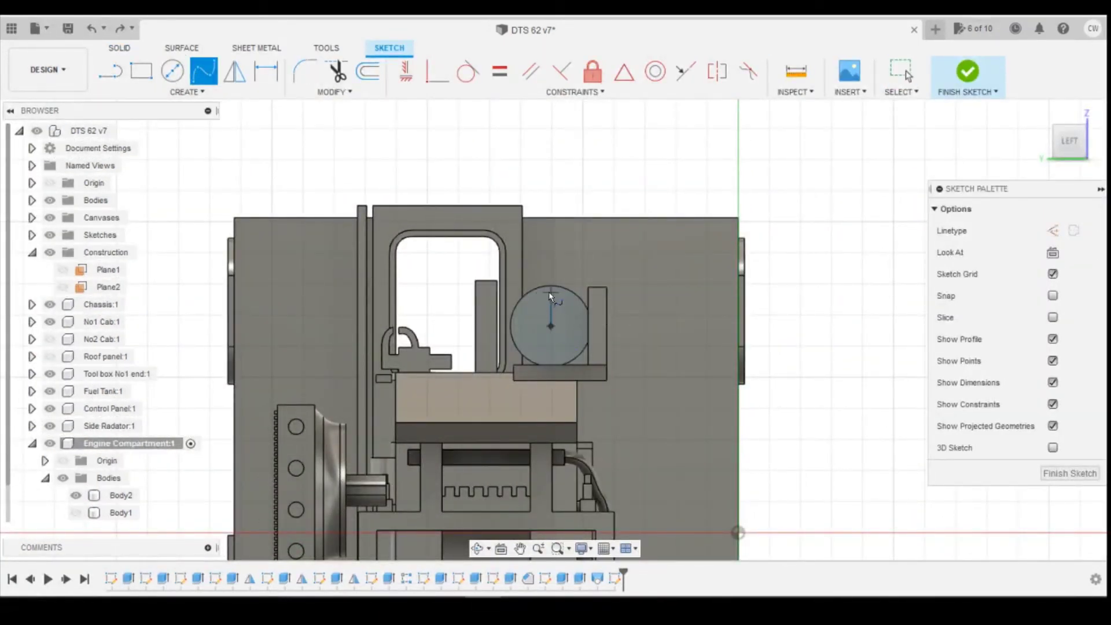
pyautogui.click(550, 291)
pyautogui.click(527, 173)
pyautogui.click(1082, 139)
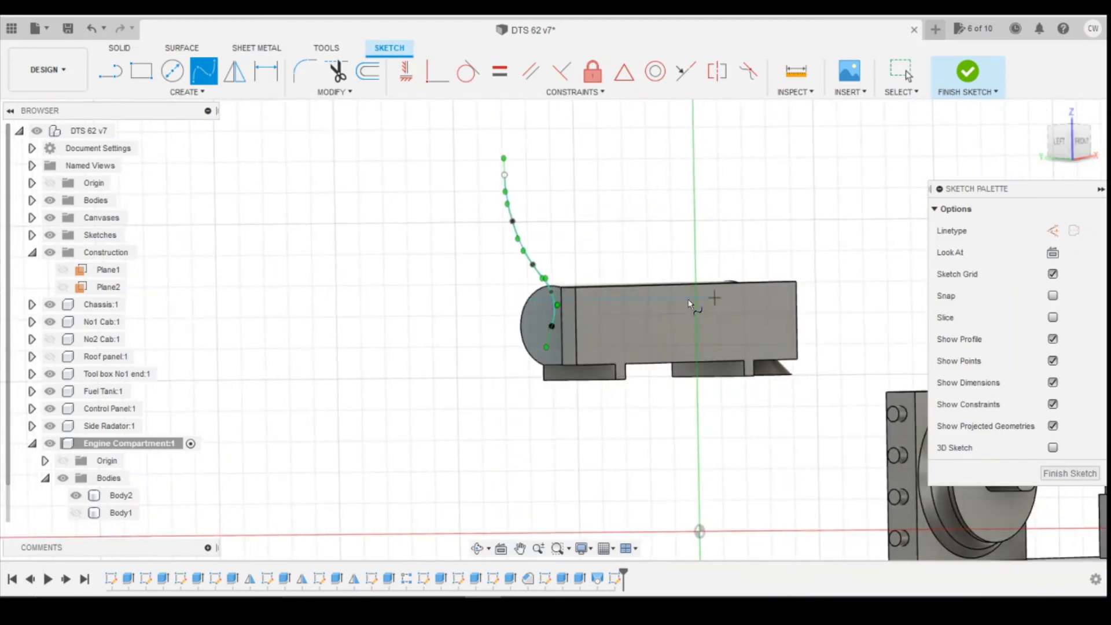
# Step: In Front view, use Move/Copy to drag the spline's tangent handle left to 1.20 mm
pyautogui.rightClick(550, 294)
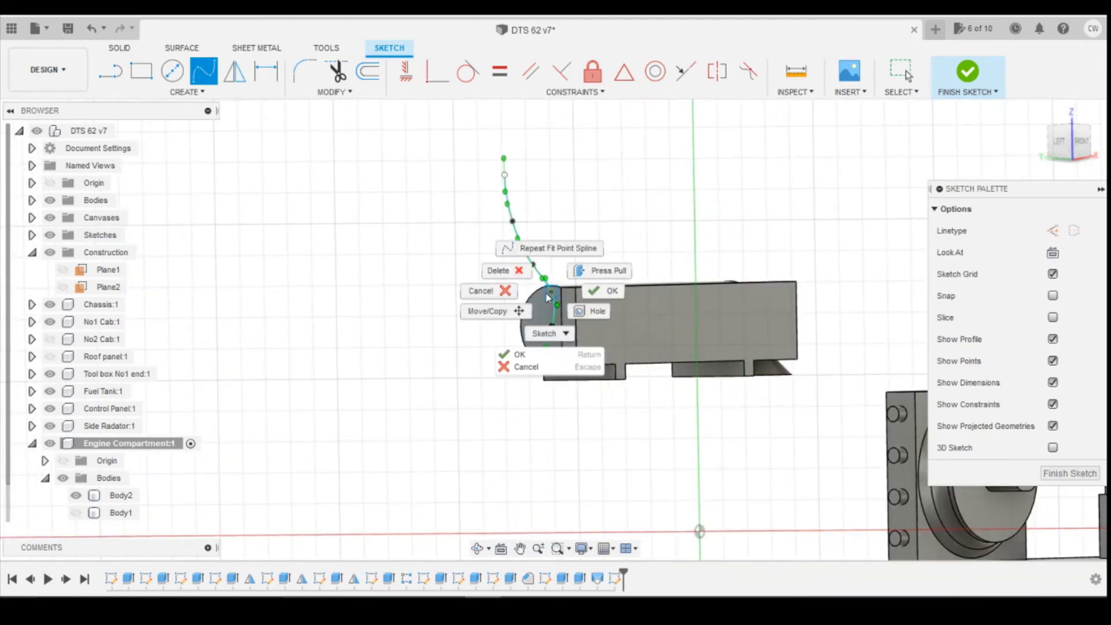
pyautogui.click(487, 310)
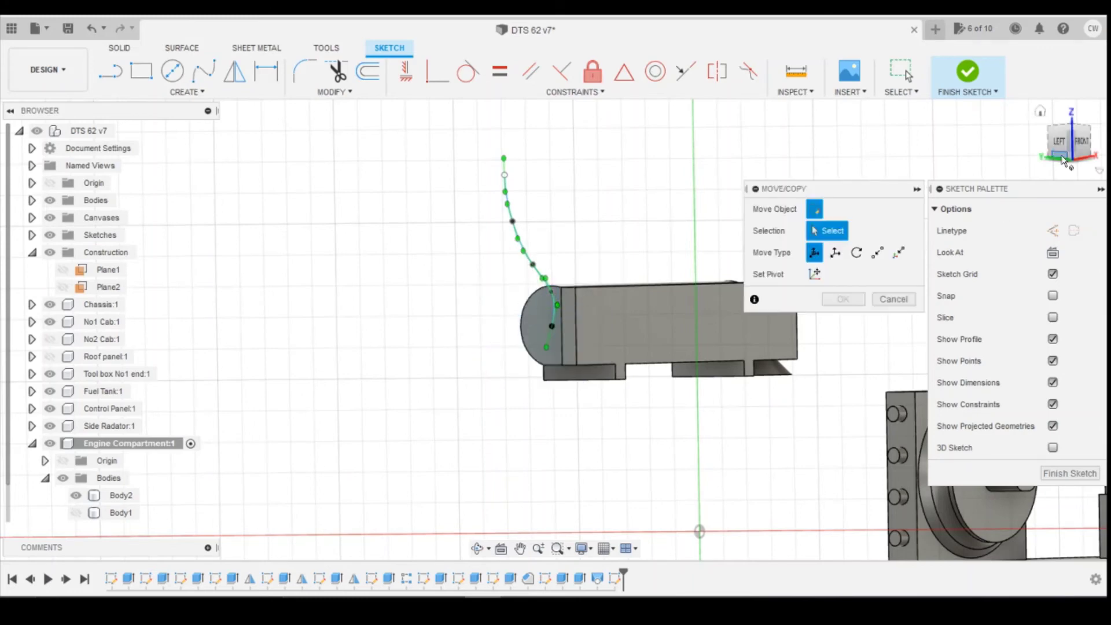
pyautogui.click(1080, 141)
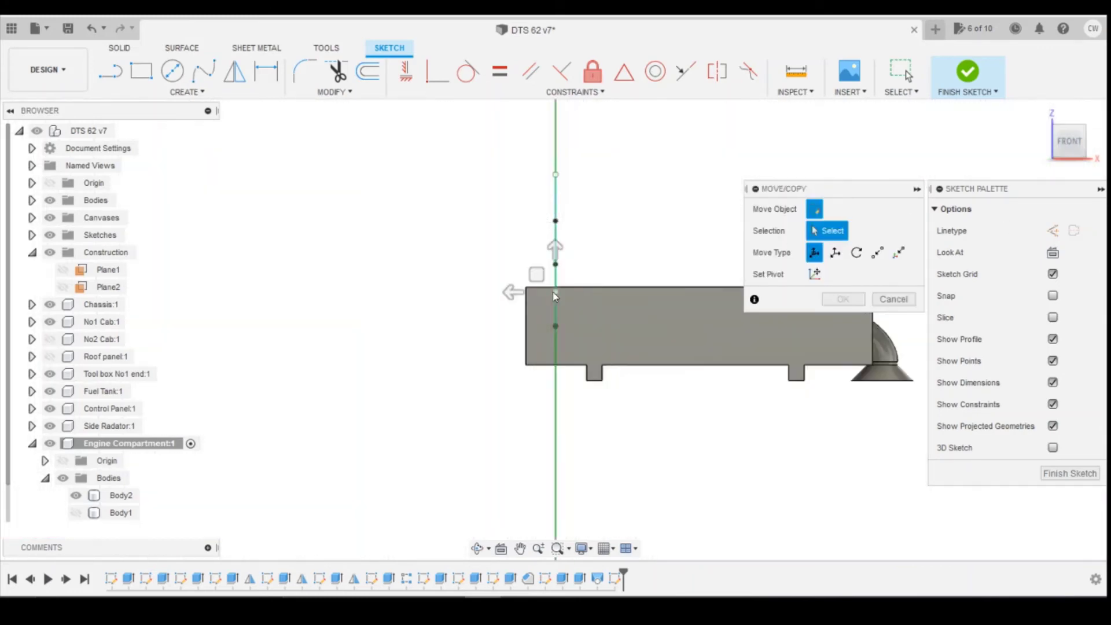
pyautogui.click(554, 294)
pyautogui.moveTo(521, 293); pyautogui.dragTo(473, 290)
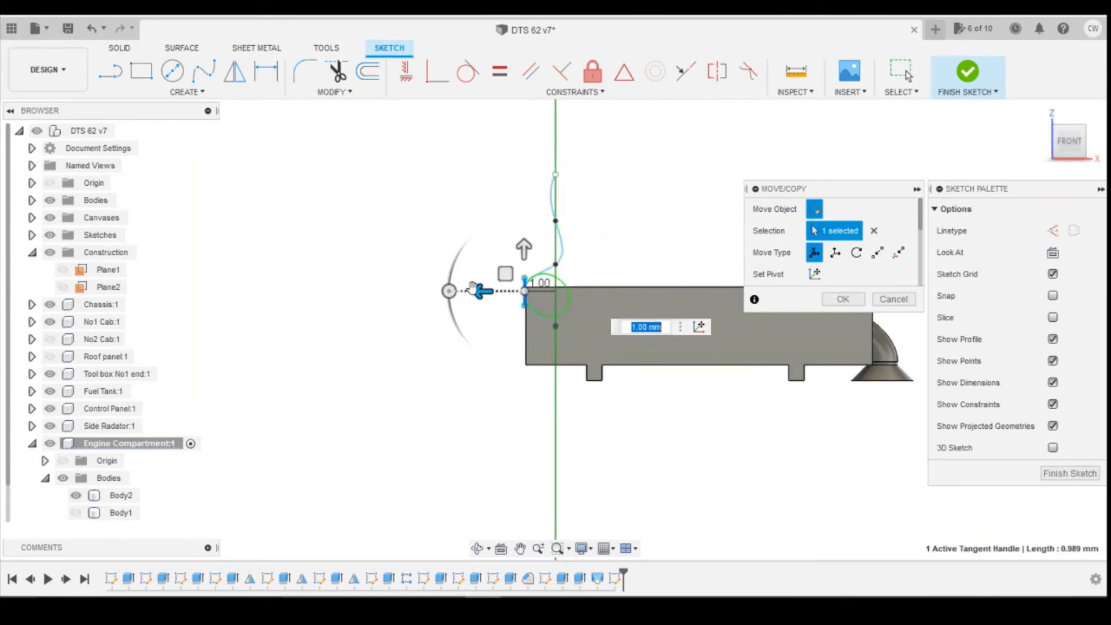
pyautogui.scroll(5, 473, 288)
pyautogui.moveTo(560, 289); pyautogui.dragTo(526, 289)
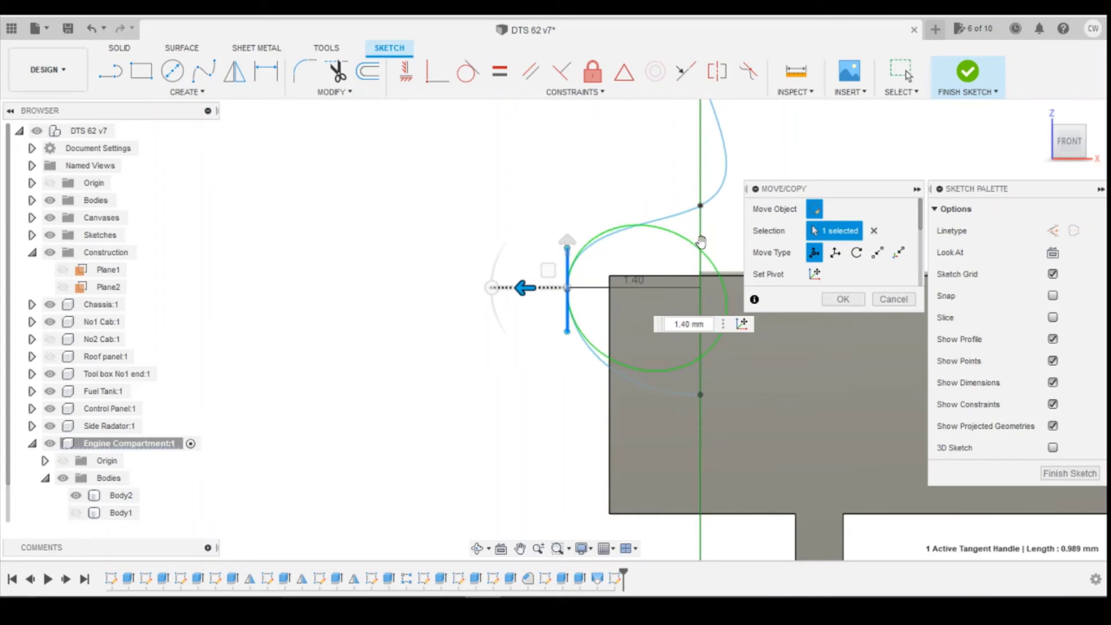
# Step: Shift a spline fit point about 0.9 mm left and shorten the tangent handle downward
pyautogui.click(701, 206)
pyautogui.moveTo(662, 207); pyautogui.dragTo(569, 185)
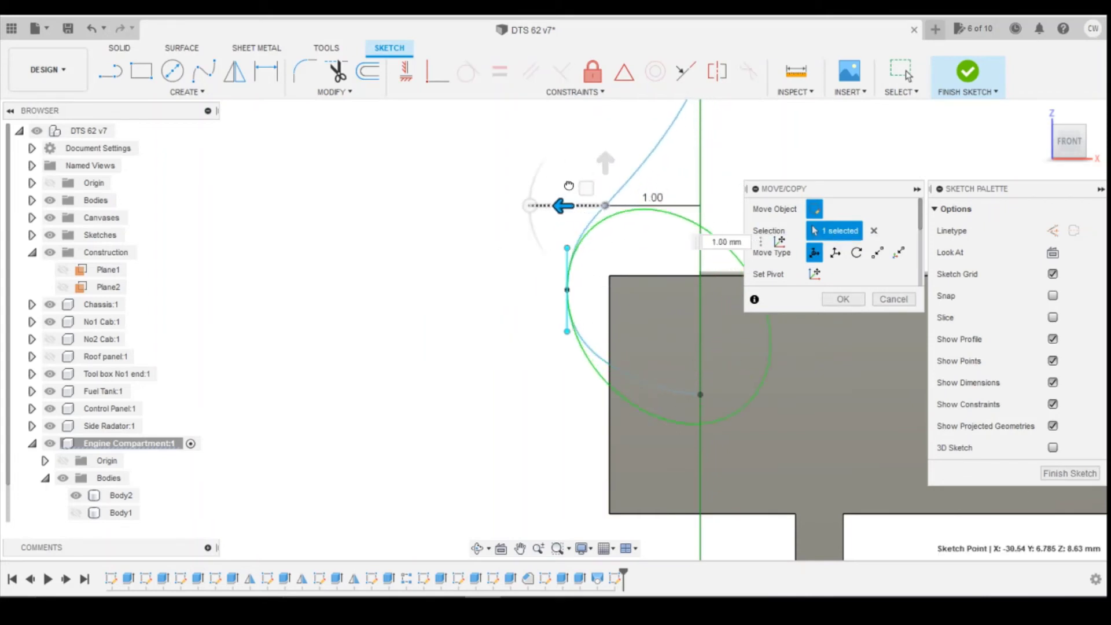
pyautogui.click(567, 292)
pyautogui.moveTo(566, 248); pyautogui.dragTo(563, 274)
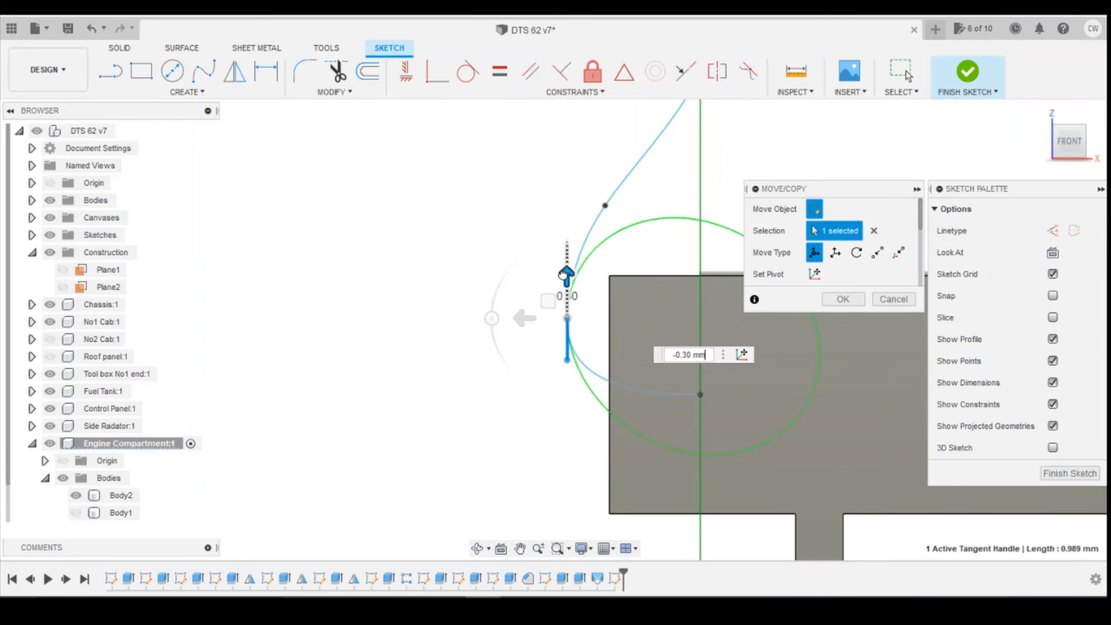
pyautogui.scroll(-5, 567, 277)
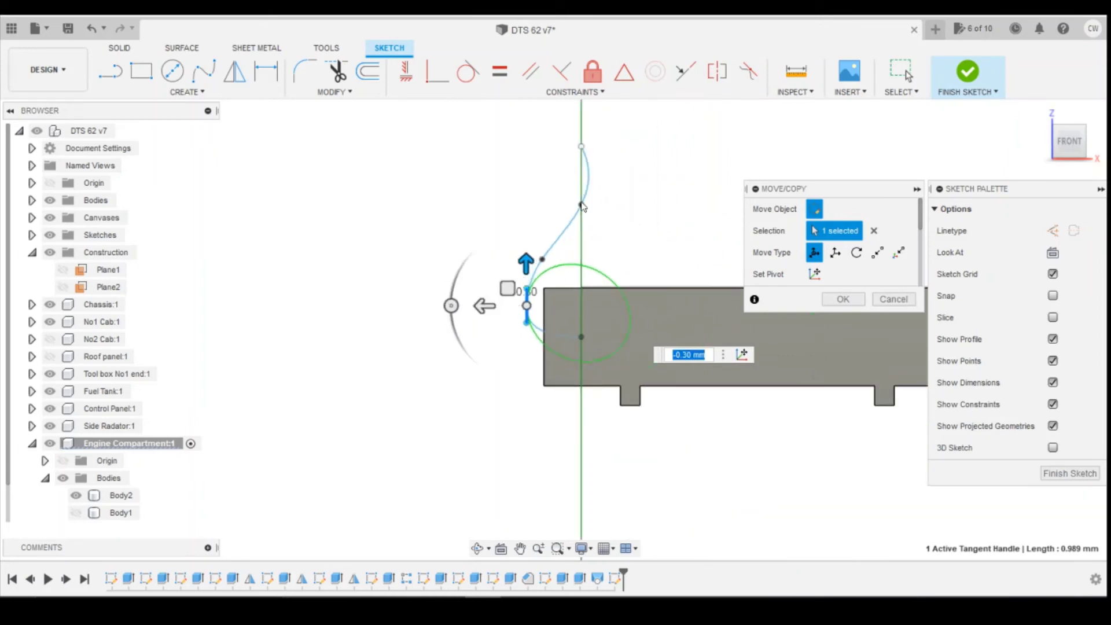
pyautogui.click(581, 205)
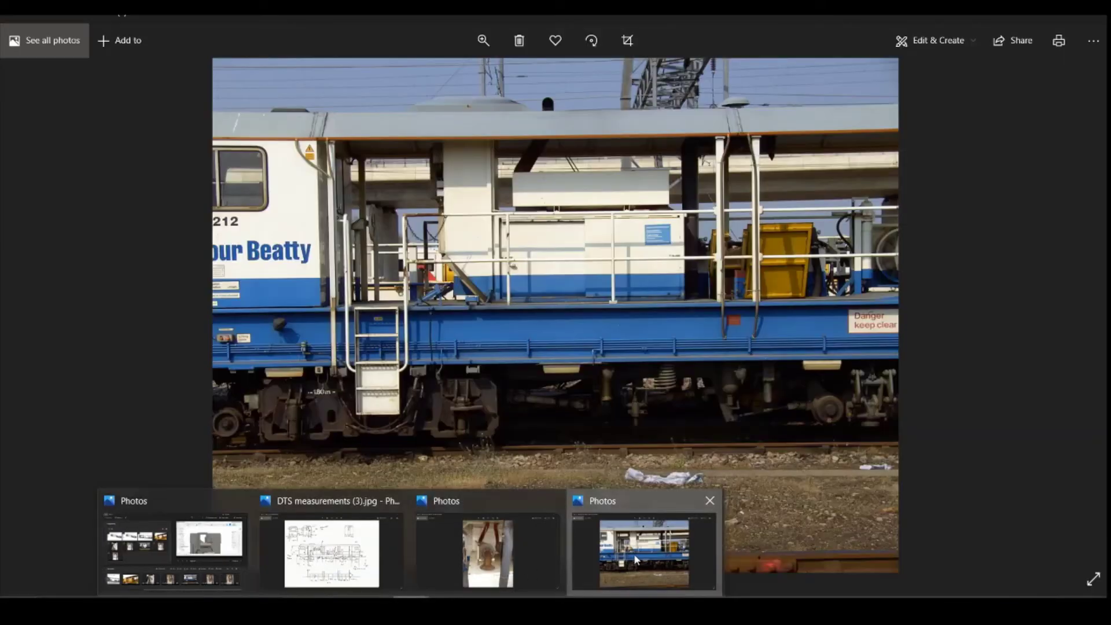
# Step: Move the top spline point -0.40 mm sideways
pyautogui.click(636, 511)
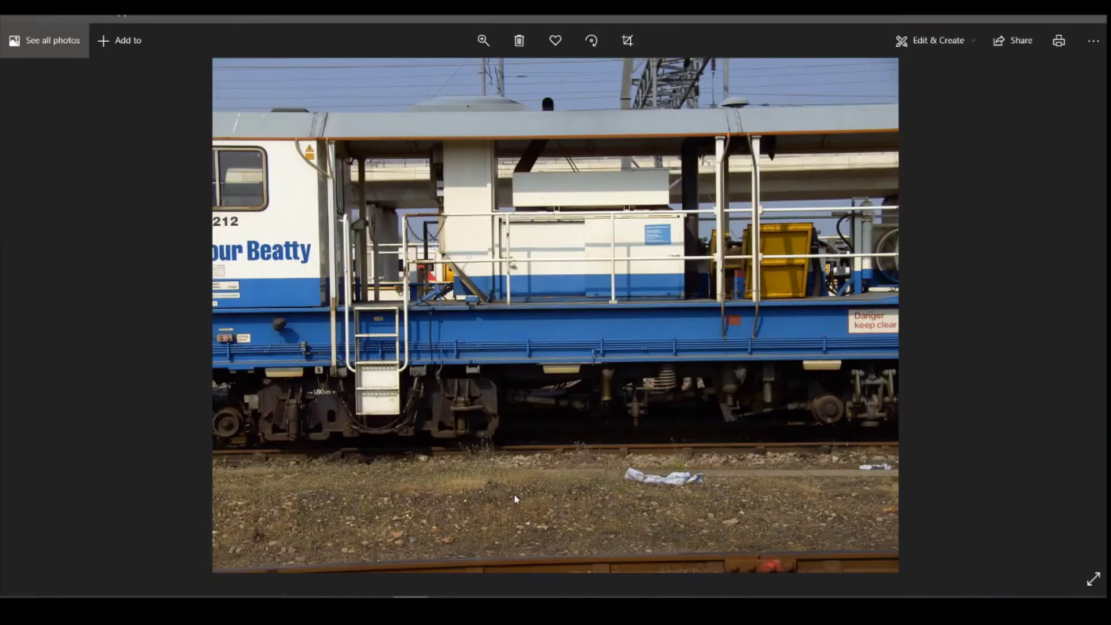
pyautogui.click(483, 609)
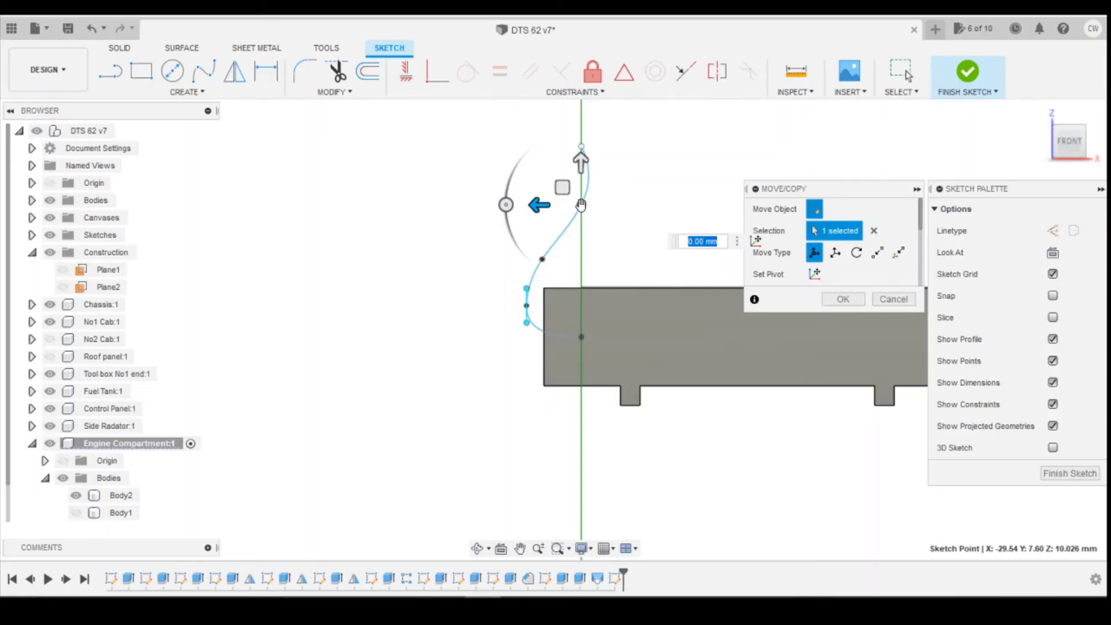
pyautogui.scroll(3, 632, 190)
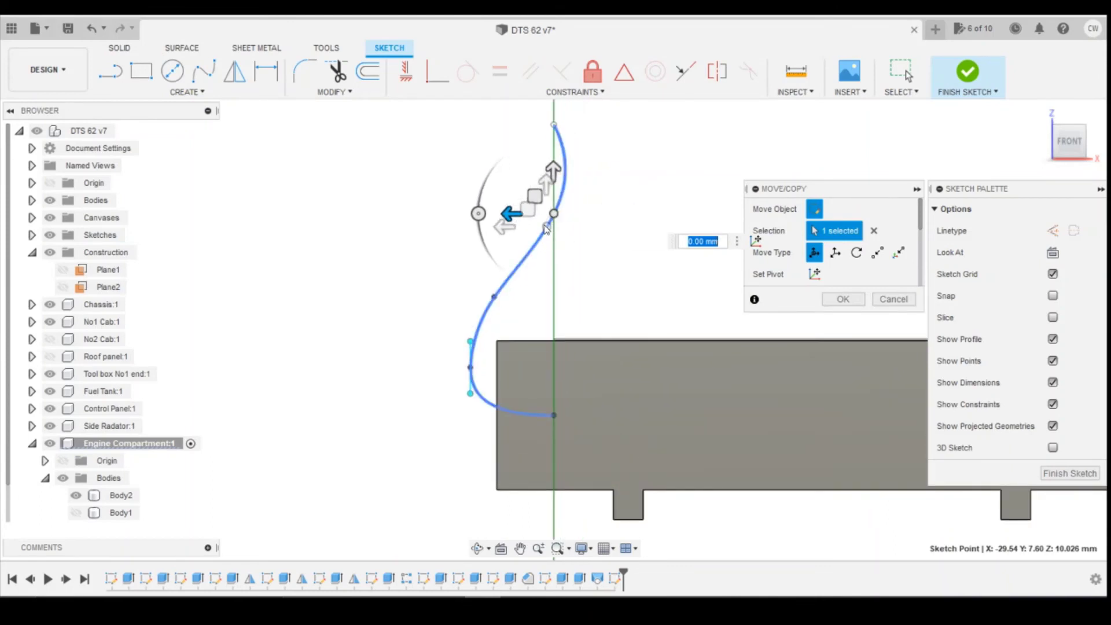
pyautogui.click(553, 126)
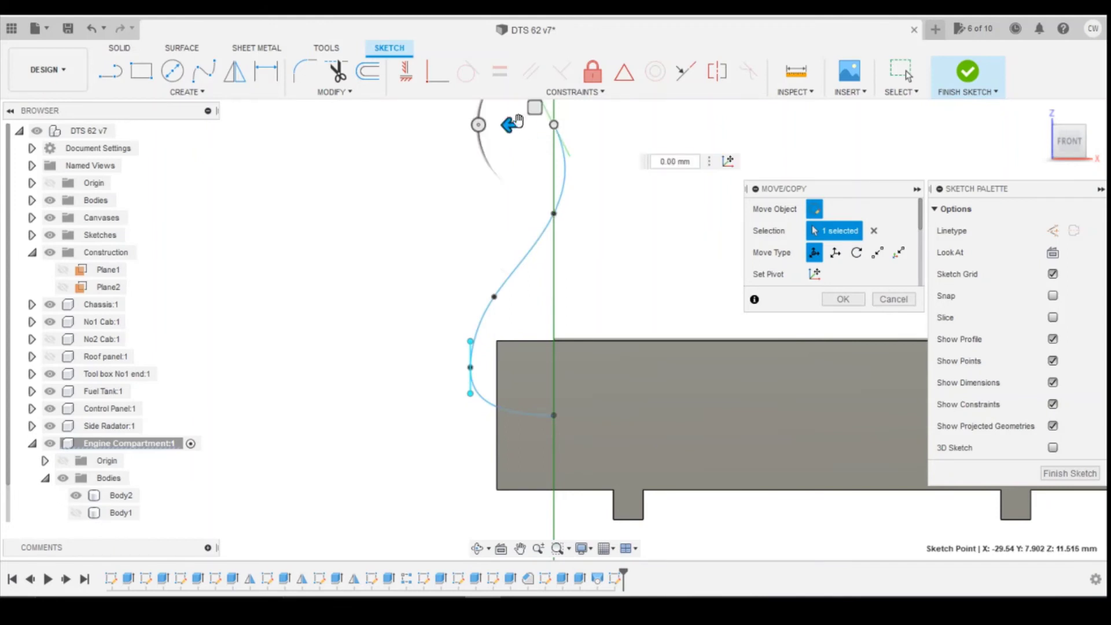
pyautogui.moveTo(508, 124); pyautogui.dragTo(532, 124)
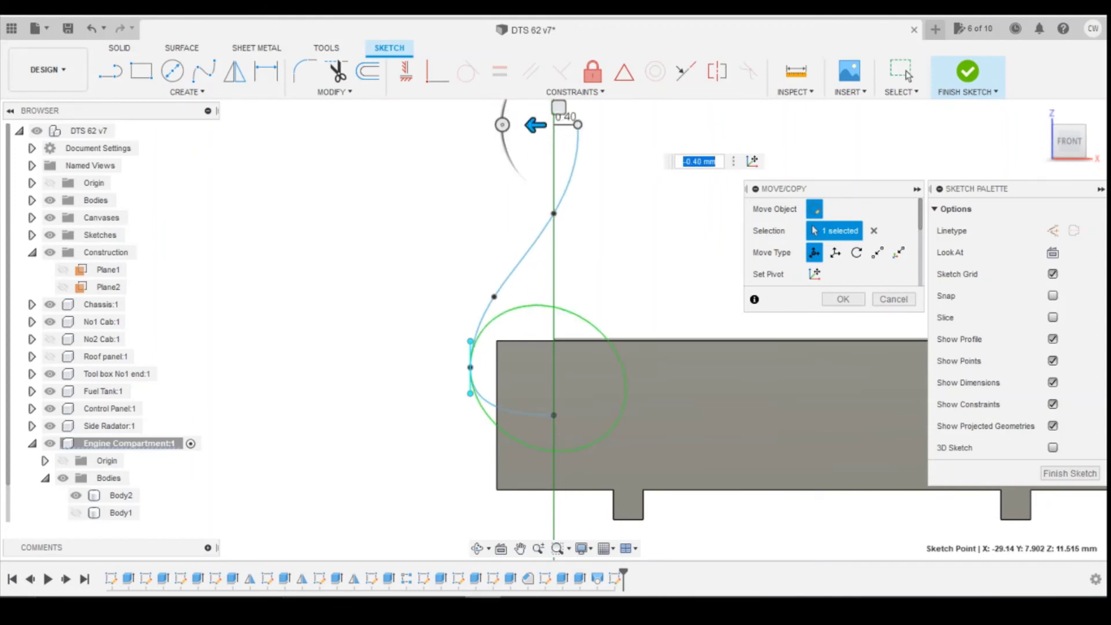
# Step: Compare the curve against the reference train photo and confirm the point move
pyautogui.click(635, 564)
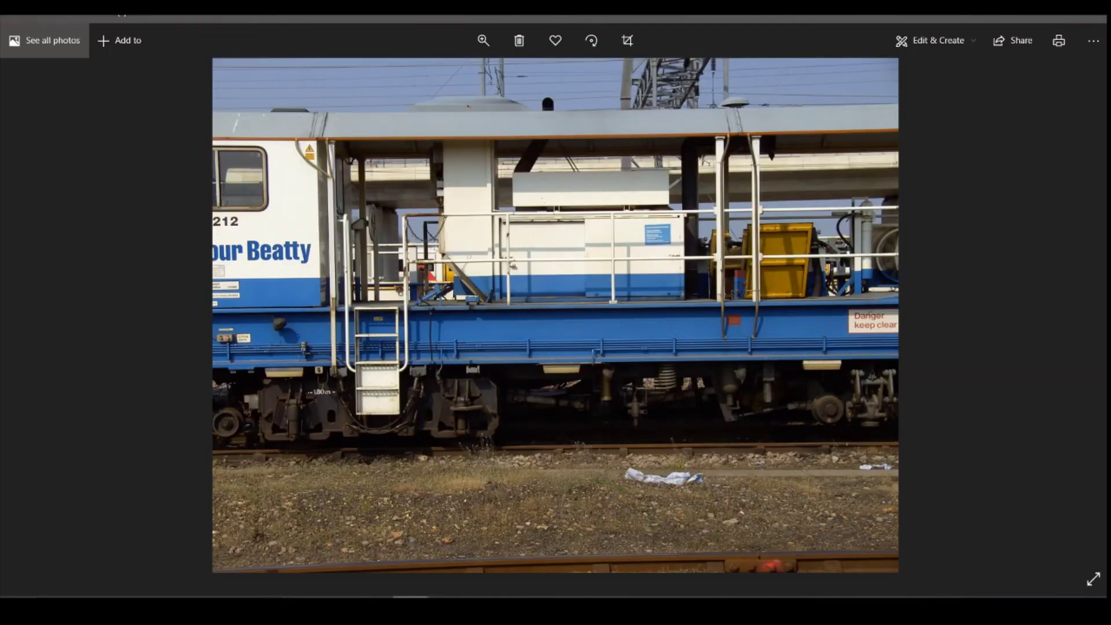
pyautogui.moveTo(410, 607)
pyautogui.moveTo(472, 605)
pyautogui.click(538, 549)
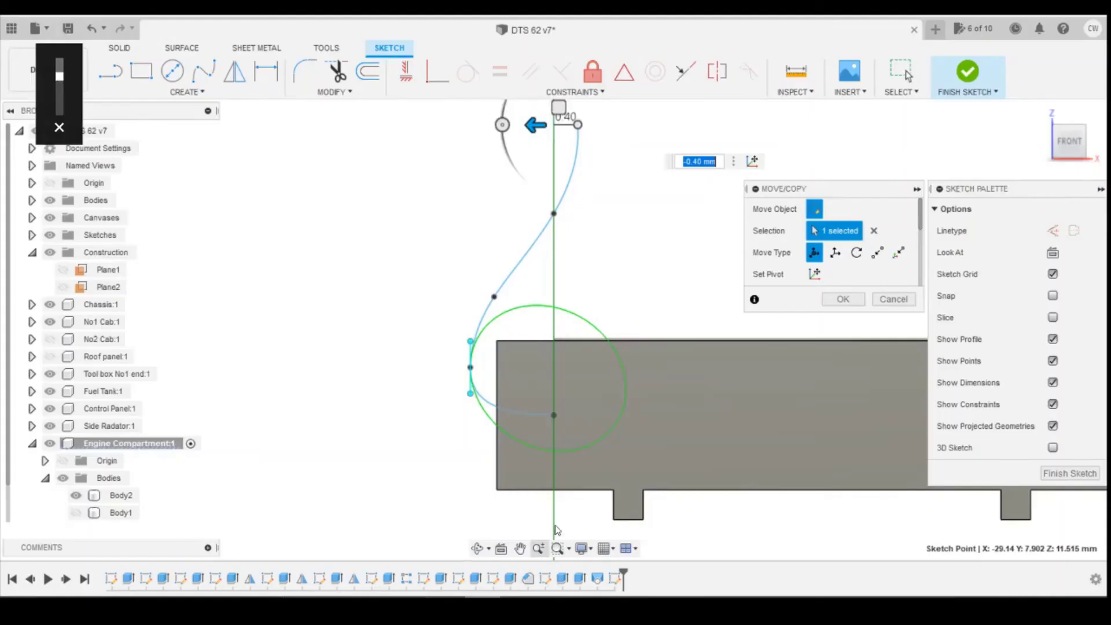
pyautogui.click(843, 300)
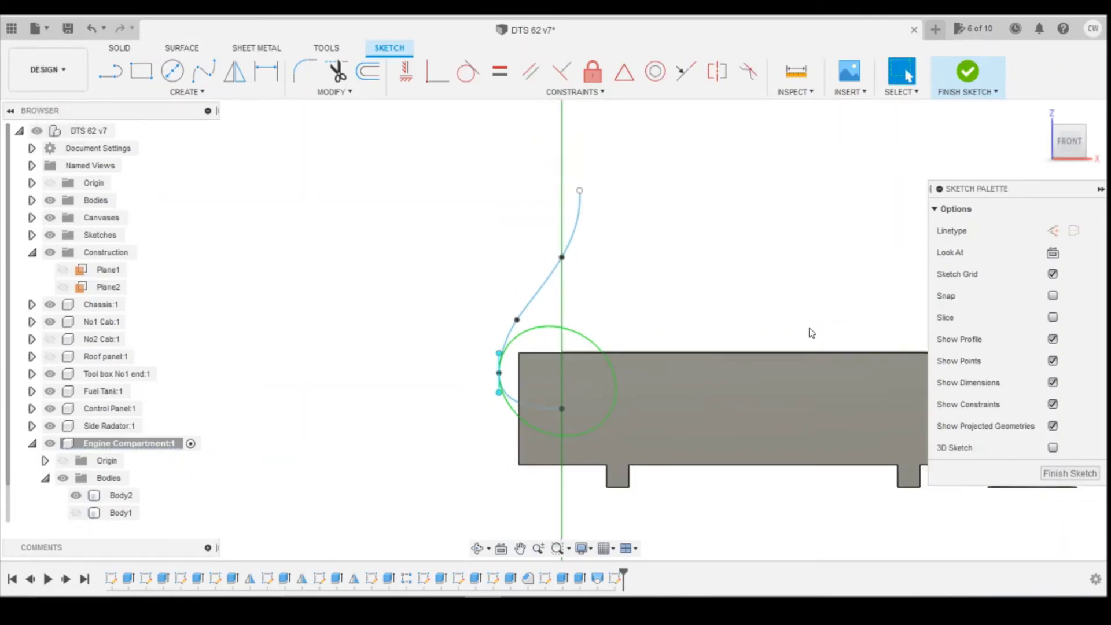
pyautogui.click(146, 94)
# Step: Finish the sketch and pipe the exhaust spline with a 0.8 mm section, joined to the body
pyautogui.click(968, 72)
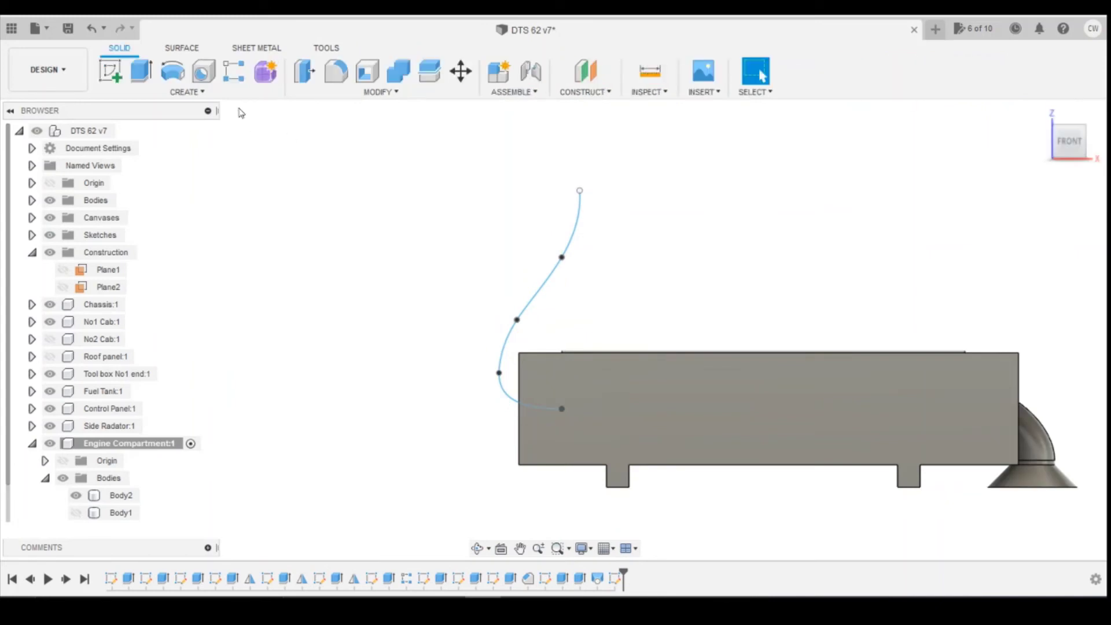
pyautogui.click(192, 93)
pyautogui.click(154, 398)
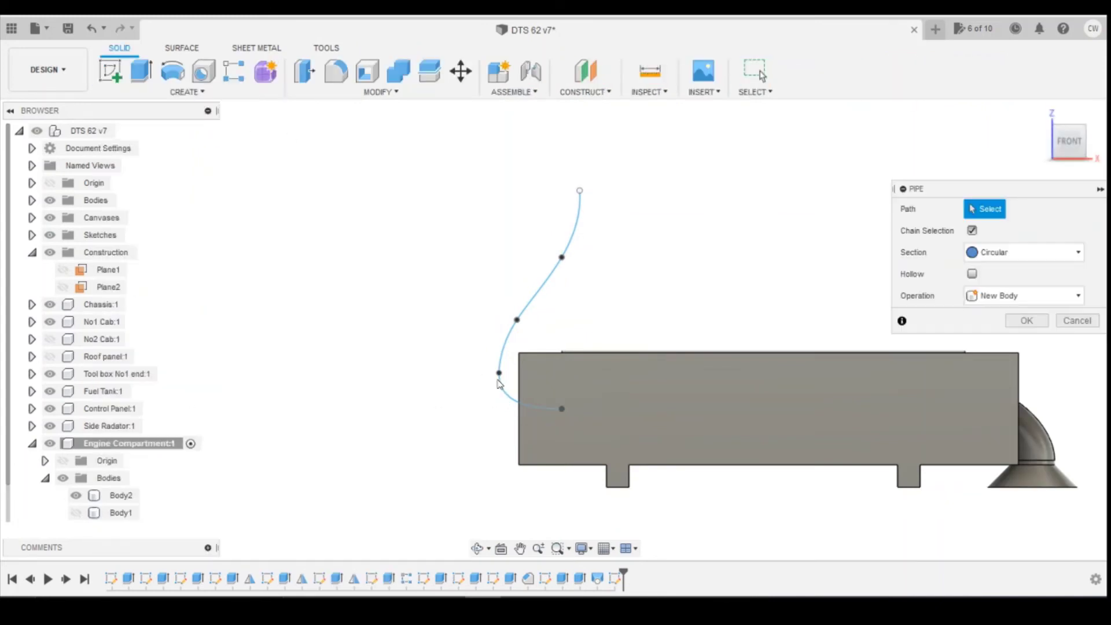
pyautogui.click(509, 397)
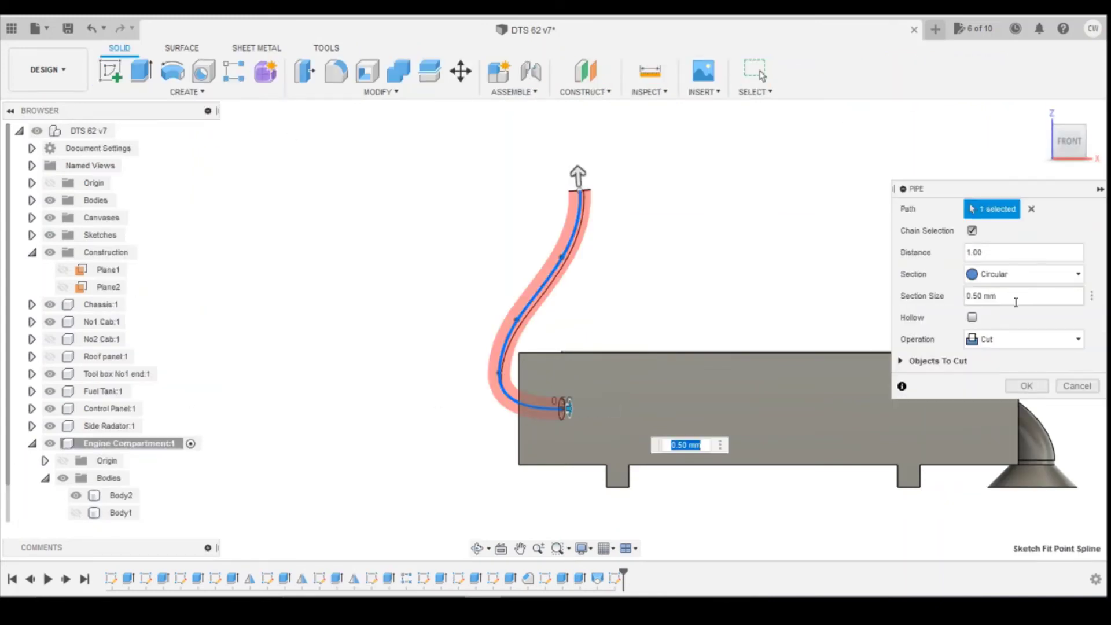
pyautogui.click(1012, 339)
pyautogui.click(998, 357)
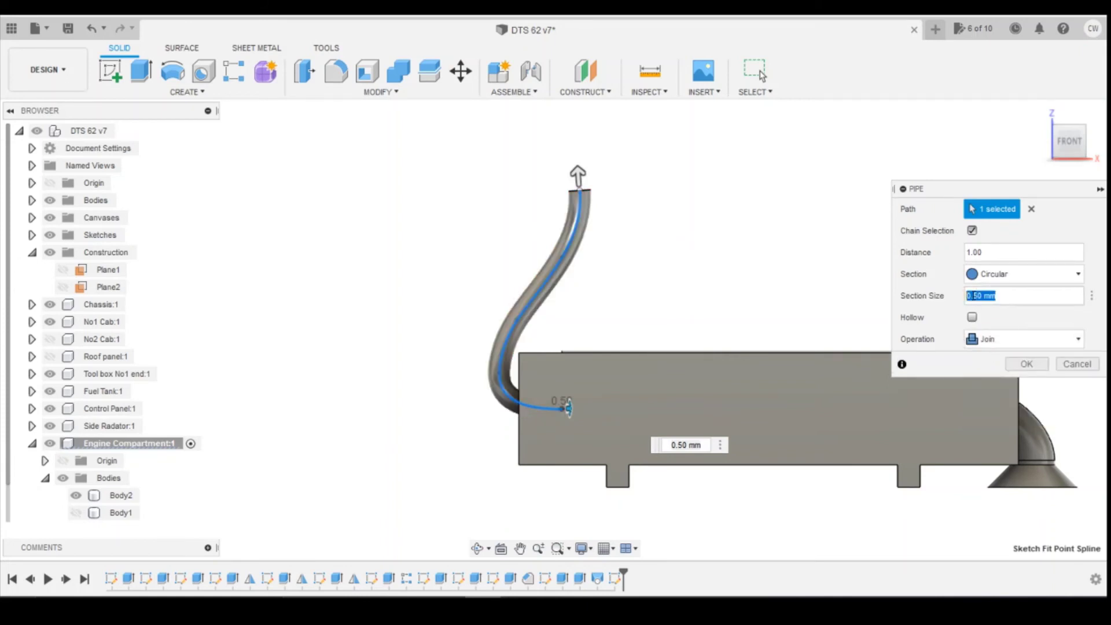
pyautogui.write('8')
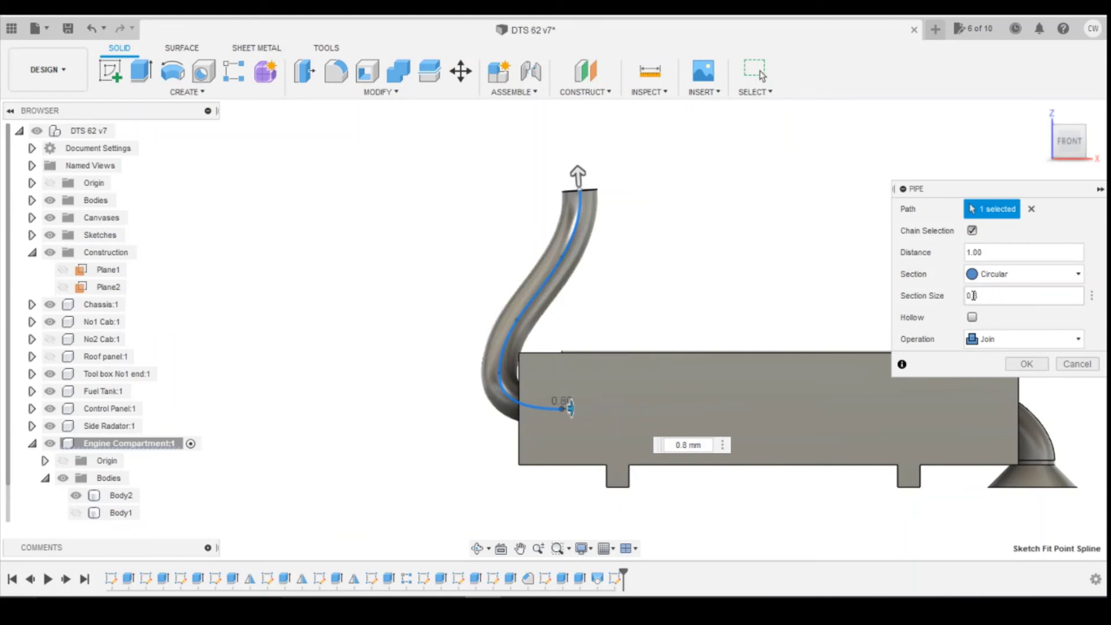
pyautogui.press('Return')
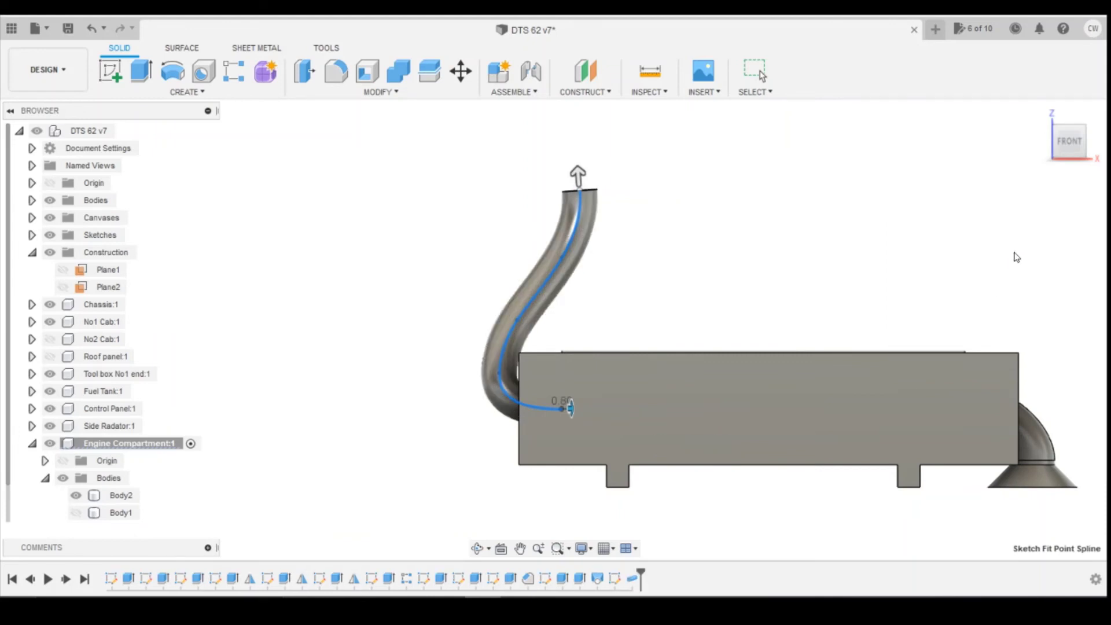
# Step: Orbit around the new pipe, then show Body1 and Roof panel:1
pyautogui.moveTo(1079, 141)
pyautogui.mouseDown()
pyautogui.moveTo(1105, 147)
pyautogui.moveTo(1055, 138)
pyautogui.moveTo(1073, 140)
pyautogui.mouseUp()
pyautogui.moveTo(705, 316)
pyautogui.keyDown('shift'); pyautogui.mouseDown(button='middle')
pyautogui.moveTo(613, 318)
pyautogui.moveTo(602, 347)
pyautogui.moveTo(549, 328)
pyautogui.moveTo(475, 328)
pyautogui.mouseUp(button='middle'); pyautogui.keyUp('shift')
pyautogui.moveTo(99, 347)
pyautogui.keyDown('shift'); pyautogui.mouseDown(button='middle')
pyautogui.moveTo(87, 359)
pyautogui.moveTo(191, 341)
pyautogui.moveTo(224, 377)
pyautogui.mouseUp(button='middle'); pyautogui.keyUp('shift')
pyautogui.scroll(-4, 344, 350)
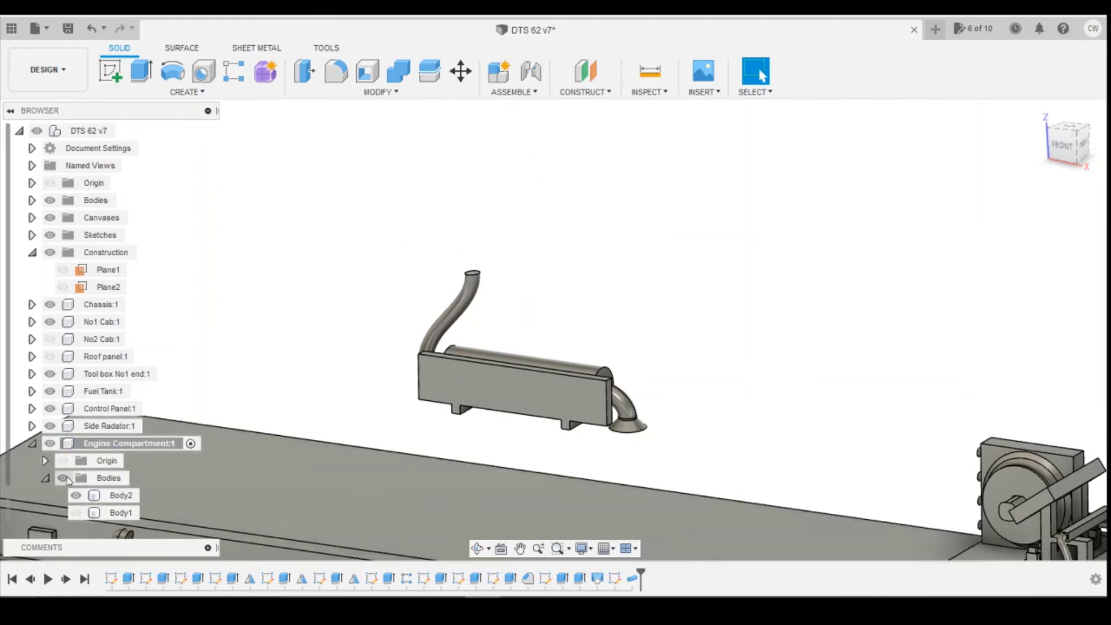
pyautogui.click(76, 512)
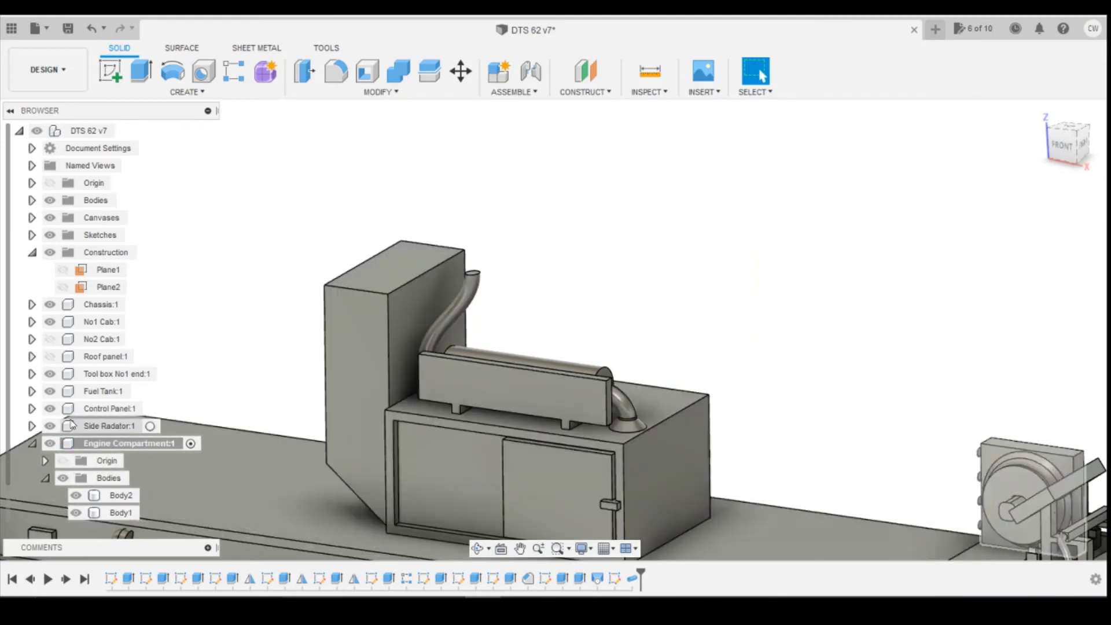
pyautogui.click(50, 356)
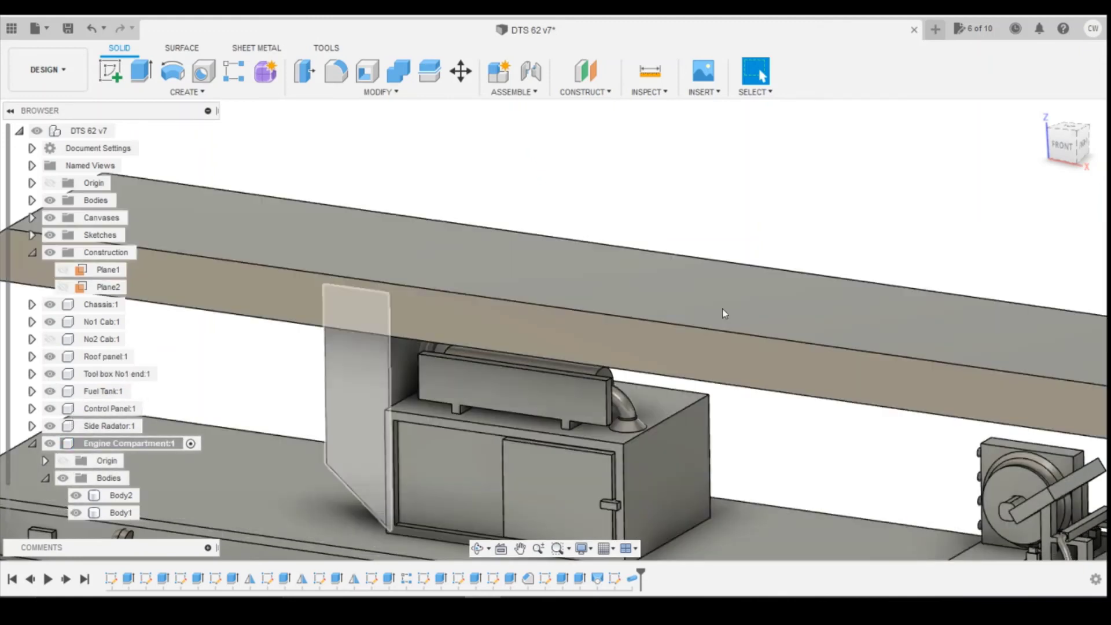
# Step: Check the pipe's clearance from Front and orbited views, then hide Roof panel:1
pyautogui.click(1063, 122)
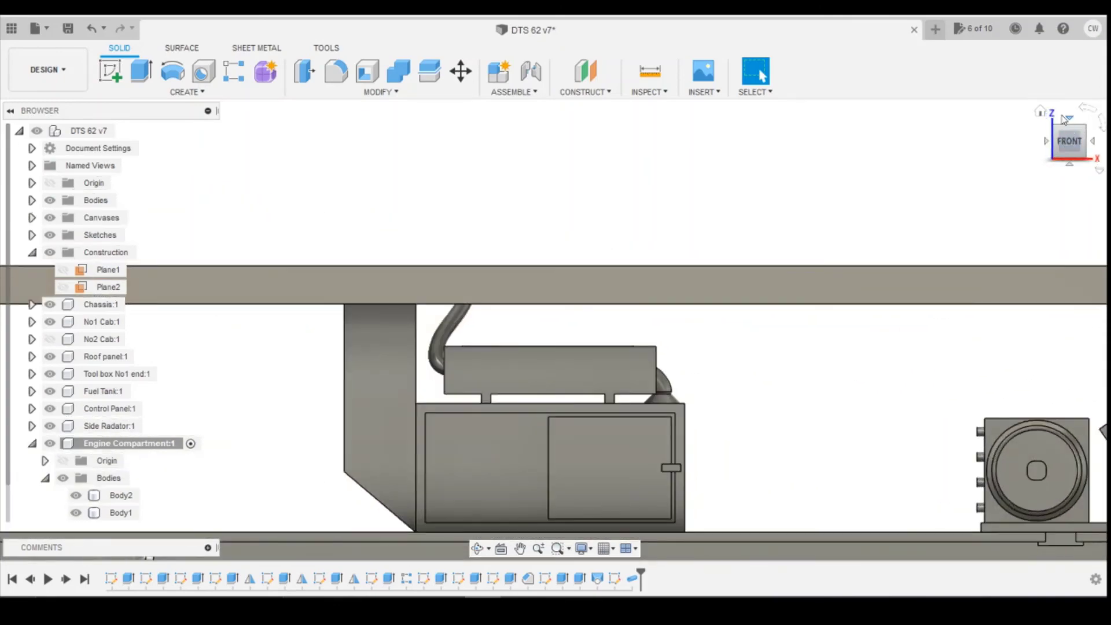
pyautogui.moveTo(1067, 145)
pyautogui.mouseDown()
pyautogui.moveTo(1035, 127)
pyautogui.moveTo(1012, 131)
pyautogui.mouseUp()
pyautogui.keyDown('shift'); pyautogui.moveTo(509, 347); pyautogui.dragTo(469, 367, button='middle'); pyautogui.keyUp('shift')
pyautogui.moveTo(995, 132); pyautogui.dragTo(1026, 133)
pyautogui.keyDown('shift'); pyautogui.moveTo(480, 344); pyautogui.dragTo(509, 329, button='middle'); pyautogui.keyUp('shift')
pyautogui.moveTo(555, 330)
pyautogui.keyDown('shift'); pyautogui.mouseDown(button='middle')
pyautogui.moveTo(723, 315)
pyautogui.moveTo(371, 254)
pyautogui.moveTo(226, 265)
pyautogui.mouseUp(button='middle'); pyautogui.keyUp('shift')
pyautogui.click(50, 356)
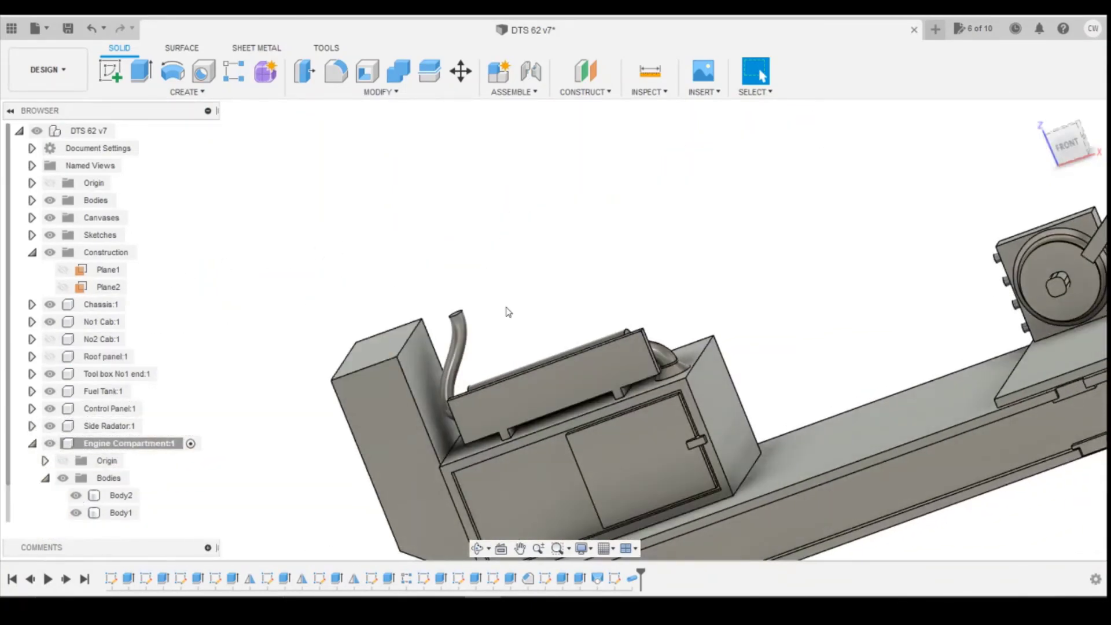
# Step: Extrude the pipe's top face as a -0.387 mm cut
pyautogui.scroll(5, 439, 318)
pyautogui.click(121, 495)
pyautogui.scroll(6, 438, 318)
pyautogui.scroll(2, 438, 318)
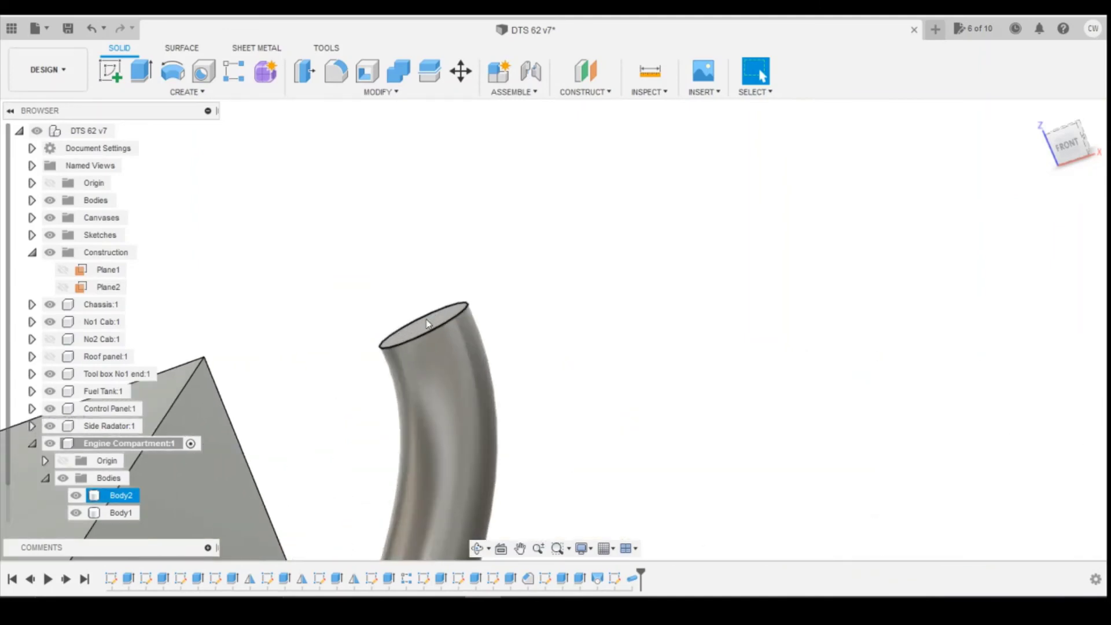
pyautogui.click(421, 327)
pyautogui.rightClick(421, 325)
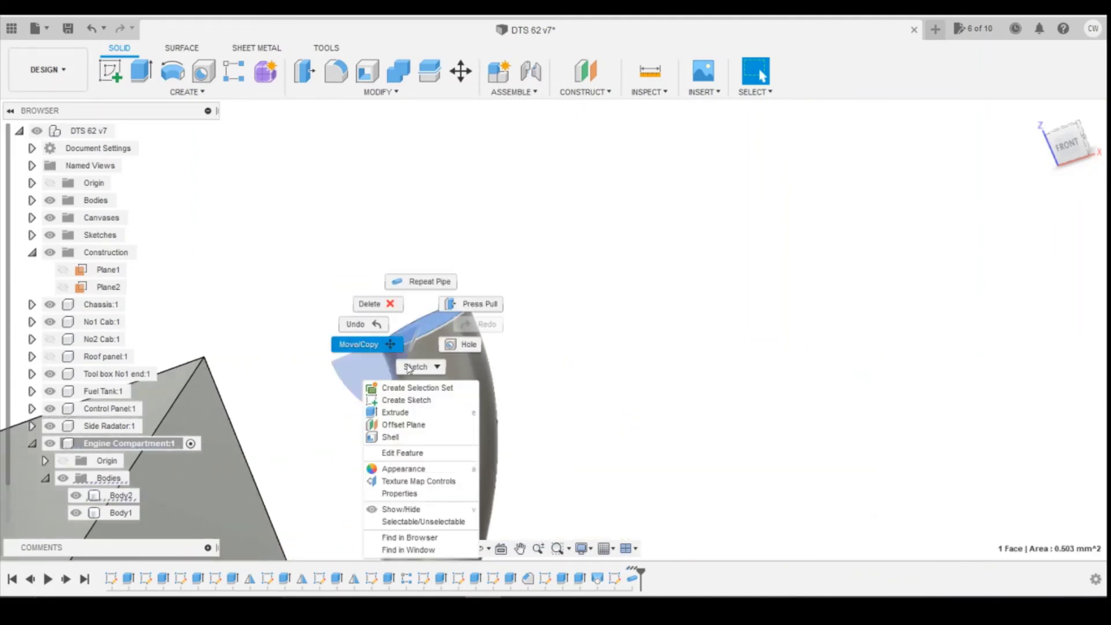
pyautogui.click(394, 409)
pyautogui.scroll(-3, 562, 383)
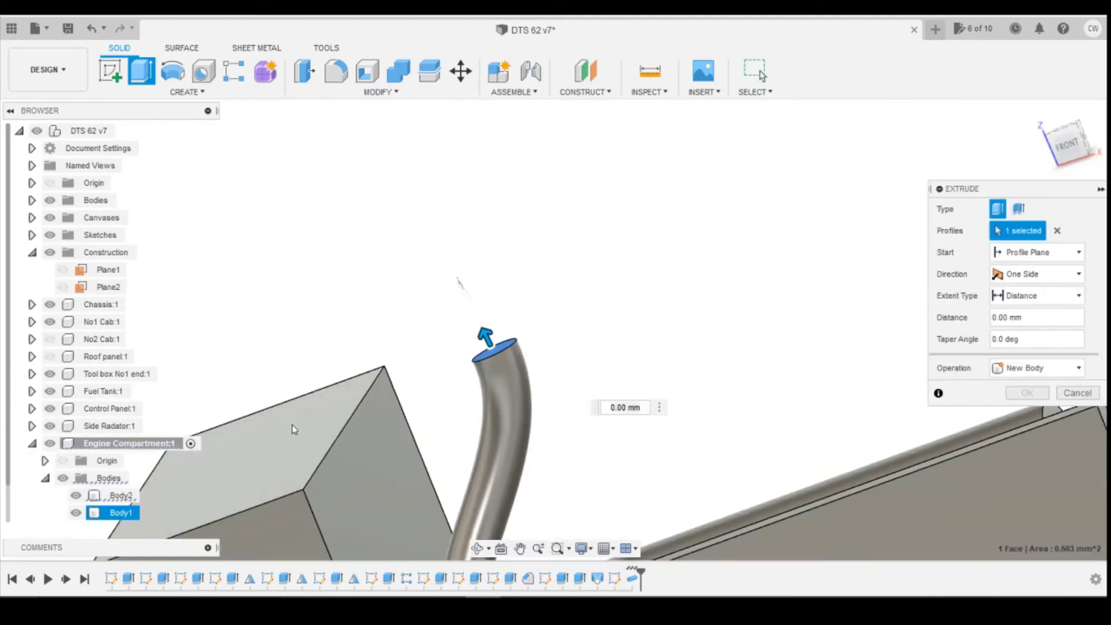
pyautogui.moveTo(292, 424); pyautogui.dragTo(293, 422)
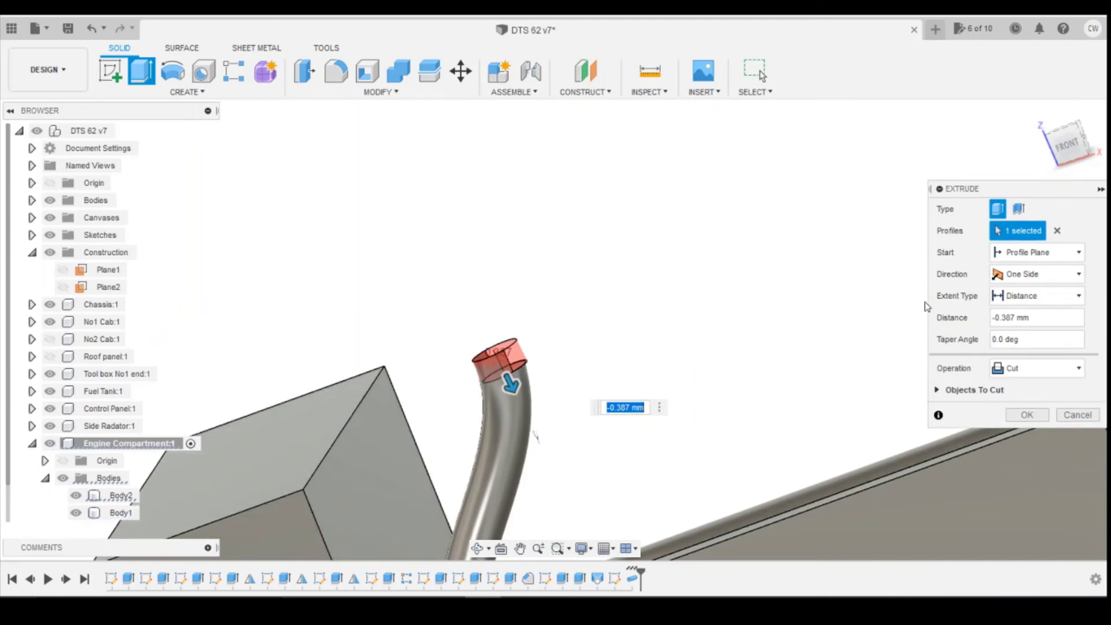
# Step: Show Roof panel:1 and orbit to check where the pipe meets the roof
pyautogui.scroll(-1, 927, 306)
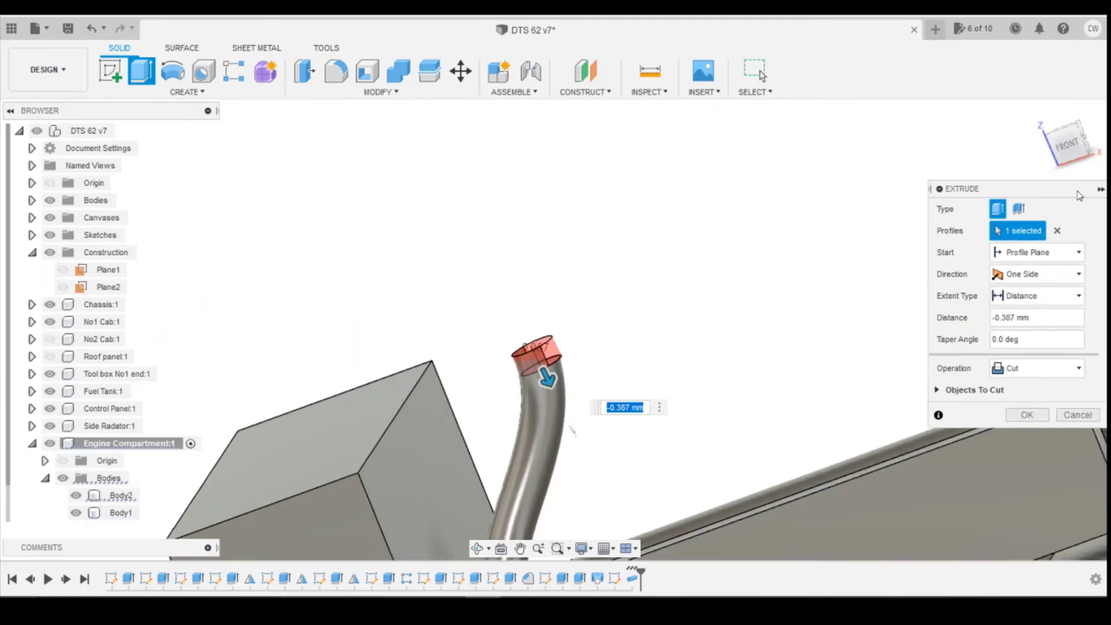
pyautogui.moveTo(1072, 146)
pyautogui.mouseDown()
pyautogui.moveTo(1086, 130)
pyautogui.moveTo(1077, 135)
pyautogui.mouseUp()
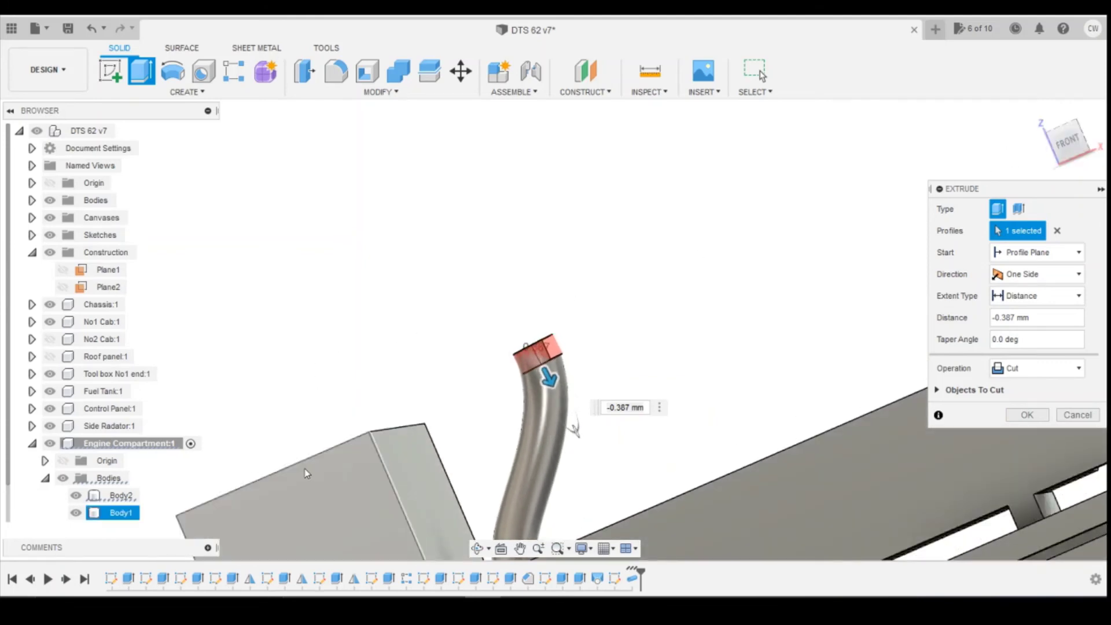
pyautogui.click(51, 358)
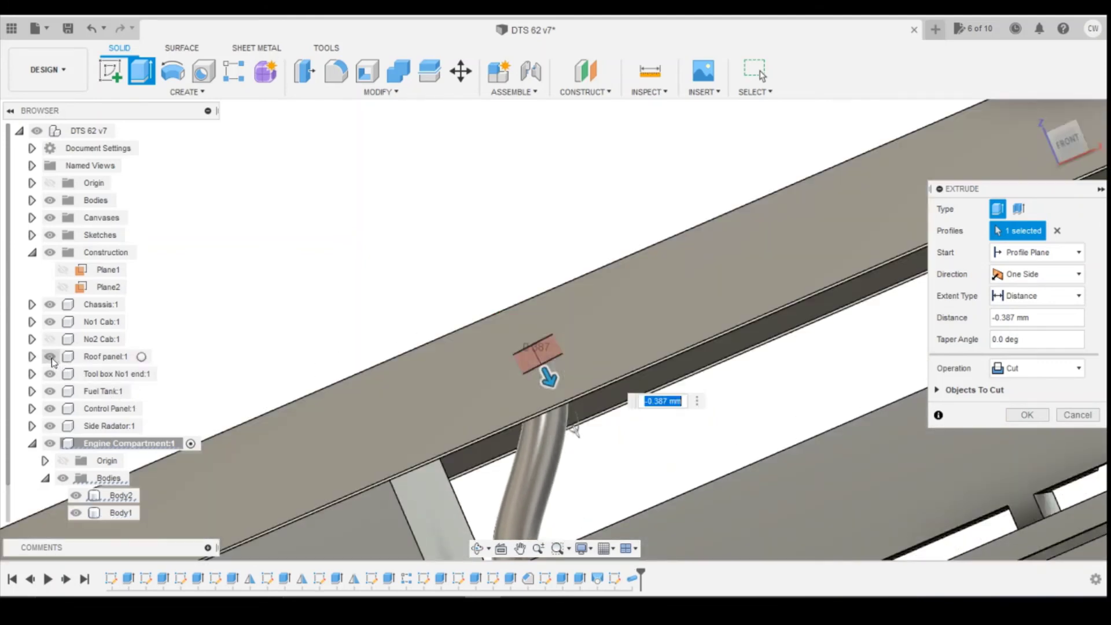
pyautogui.moveTo(1060, 148)
pyautogui.mouseDown()
pyautogui.moveTo(1041, 138)
pyautogui.moveTo(1065, 158)
pyautogui.moveTo(1066, 139)
pyautogui.mouseUp()
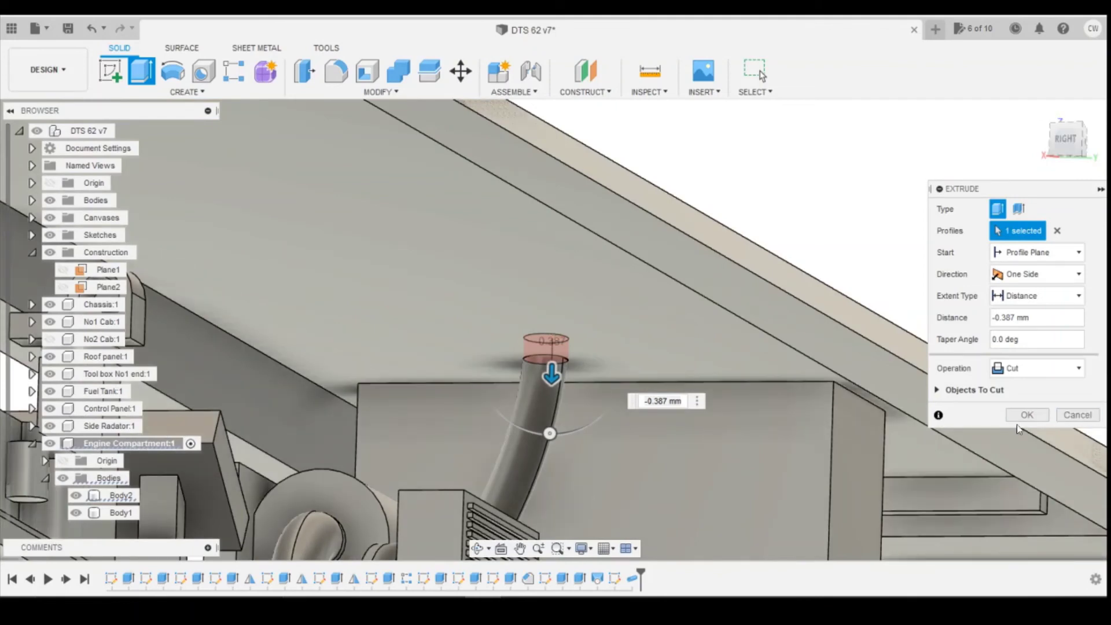